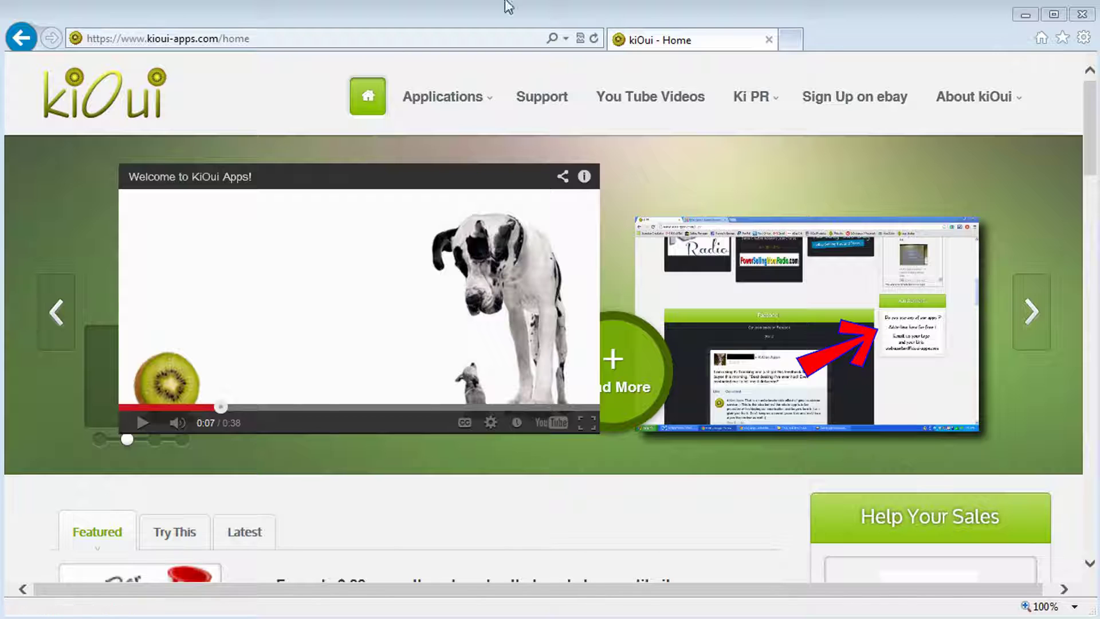
Display the sydney images folder with extra large icons and preview 2013-08-30 11.33.56.jpg
drag(1099, 46, 408, 40)
click(878, 91)
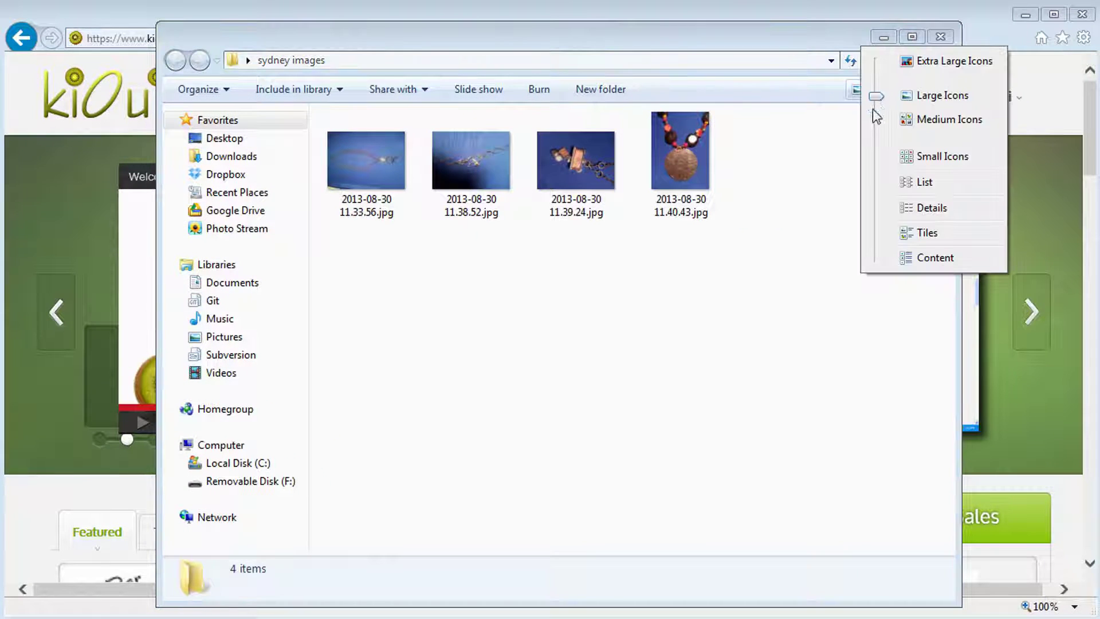
drag(875, 97, 870, 39)
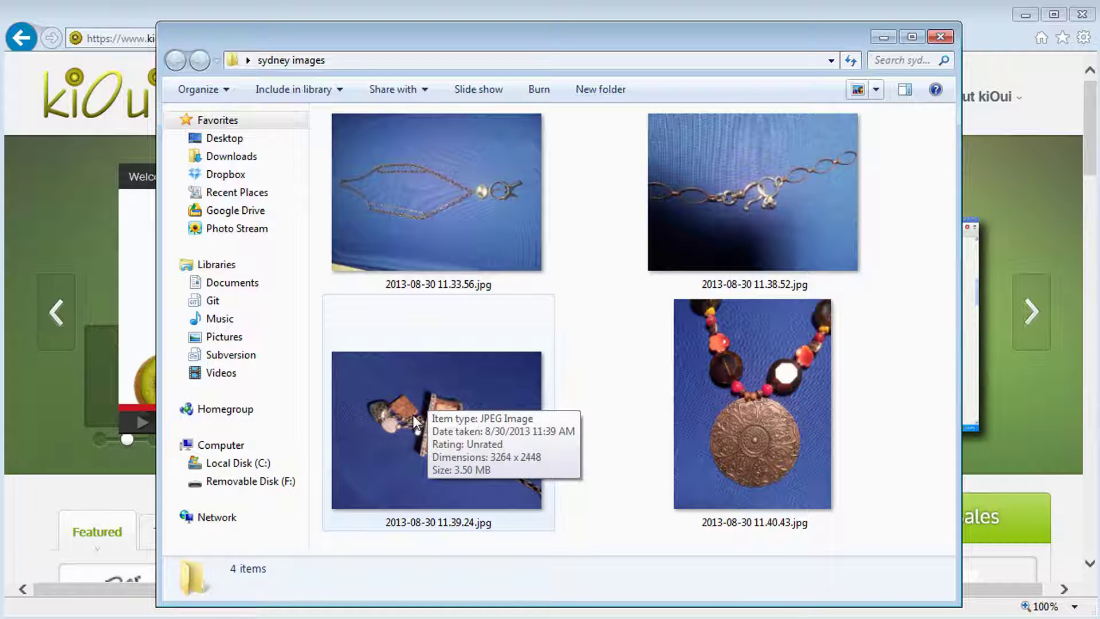
click(418, 179)
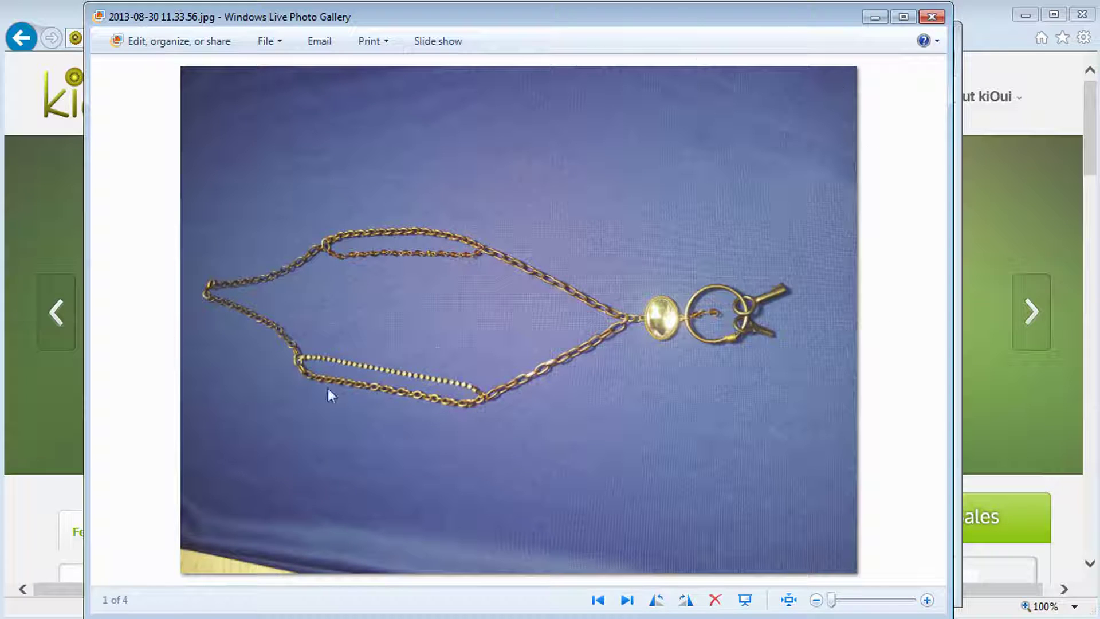
click(932, 18)
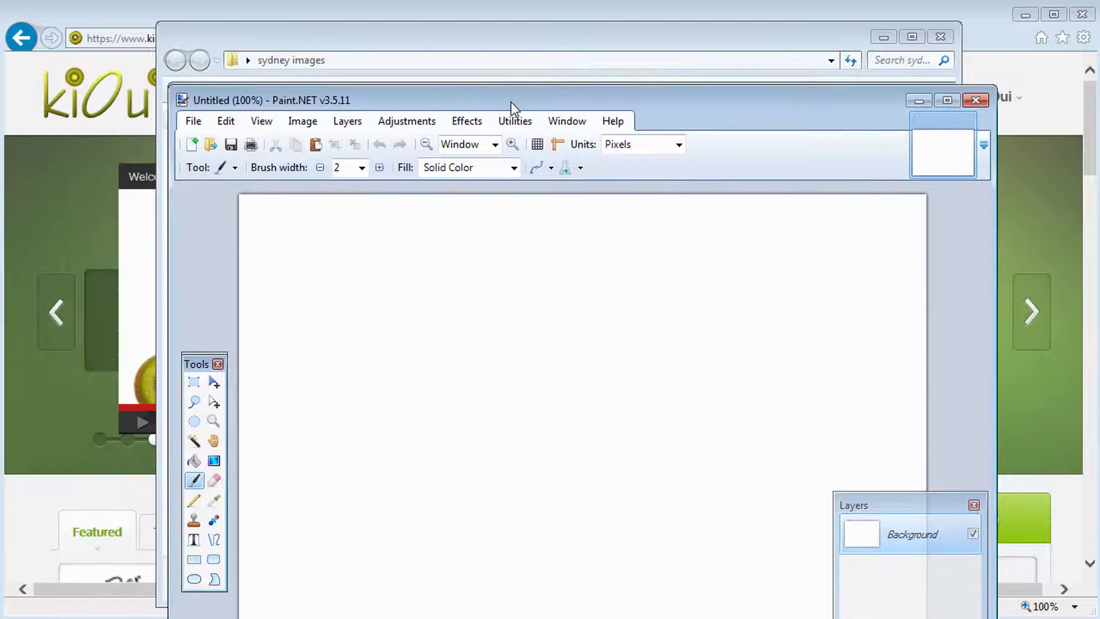
Switch to Paint.NET and open 2013-08-30 11.33.56.jpg from the sydney images folder as a separate image
mouse_move(511, 102)
mouse_down()
mouse_move(438, 398)
mouse_move(408, 329)
mouse_up()
mouse_move(378, 265)
mouse_down()
mouse_move(428, 211)
mouse_move(422, 486)
mouse_up()
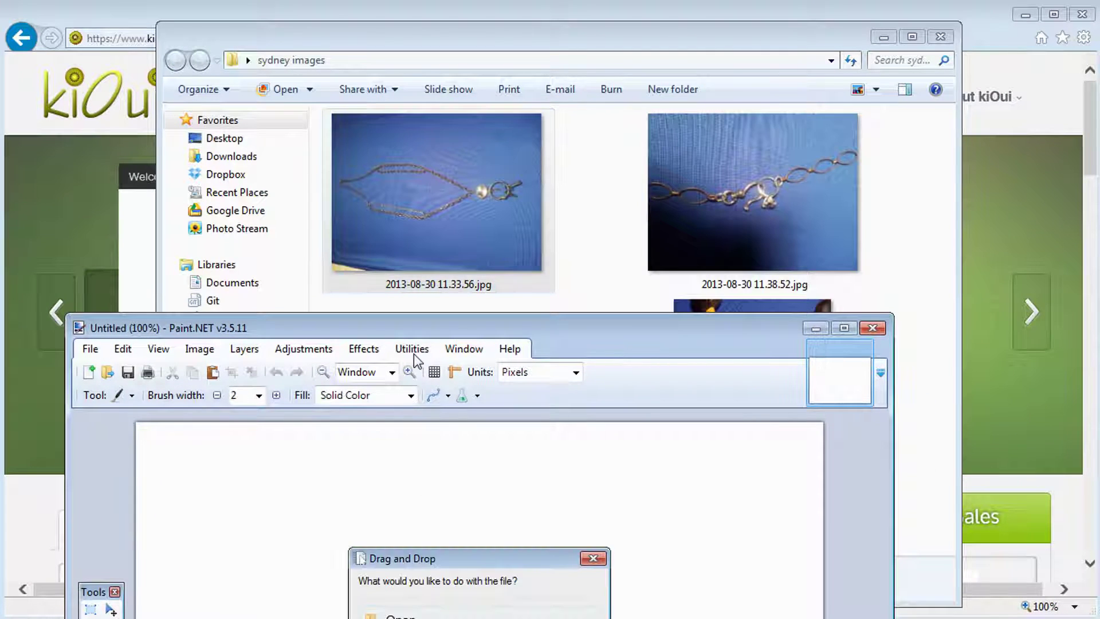
click(401, 616)
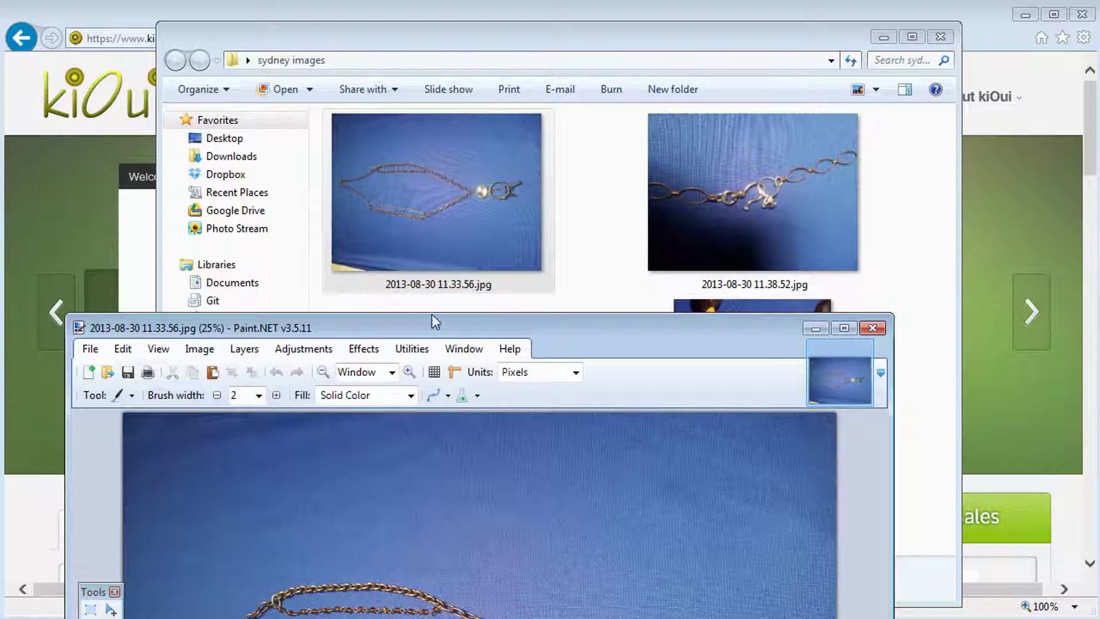
drag(431, 324, 439, 101)
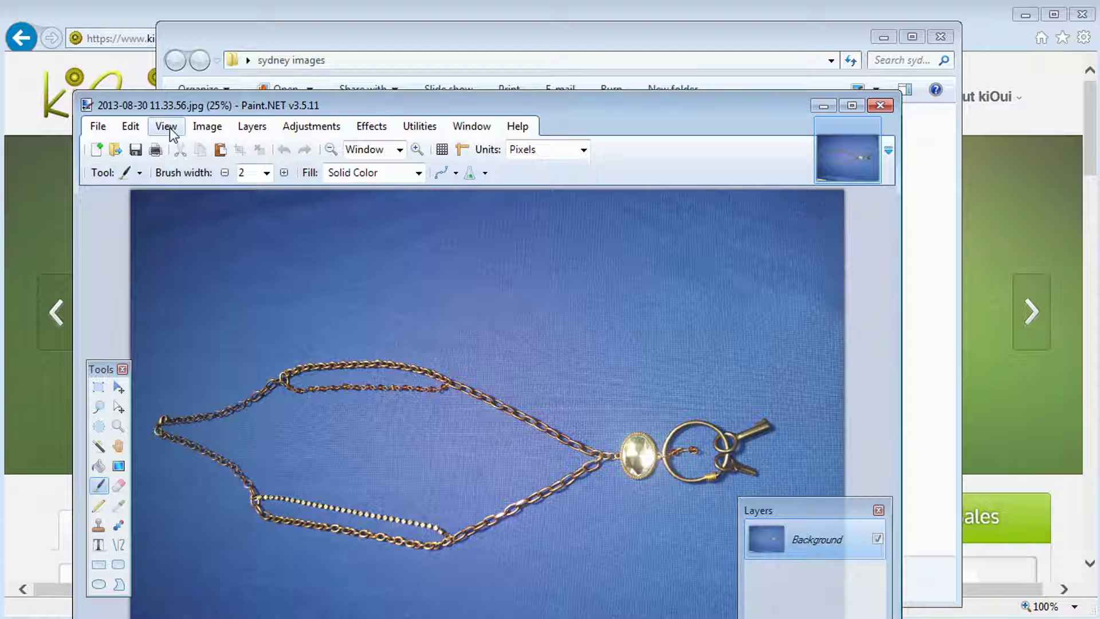
Try extending the canvas height to 3264 pixels with the Bottom anchor, and undo the change
click(131, 127)
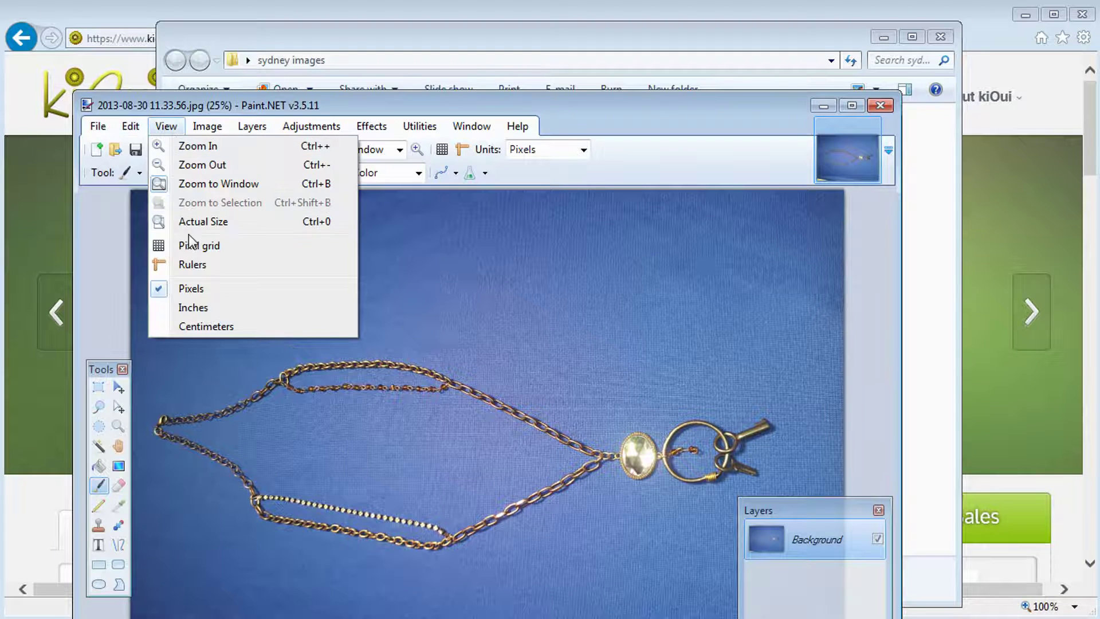
click(166, 129)
click(135, 128)
click(135, 131)
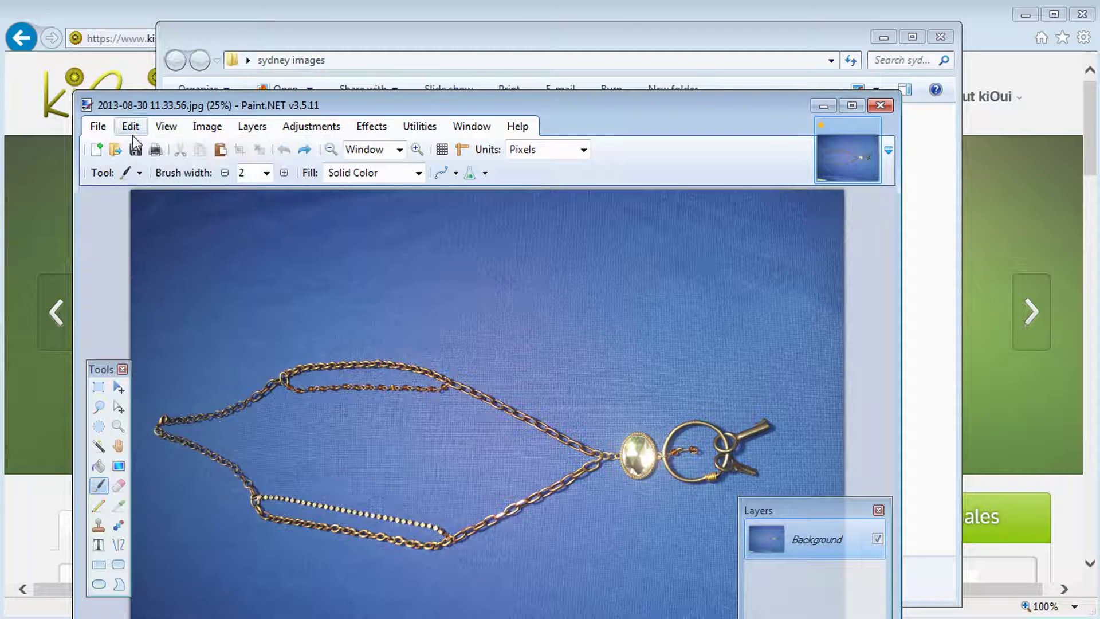
click(209, 127)
click(227, 184)
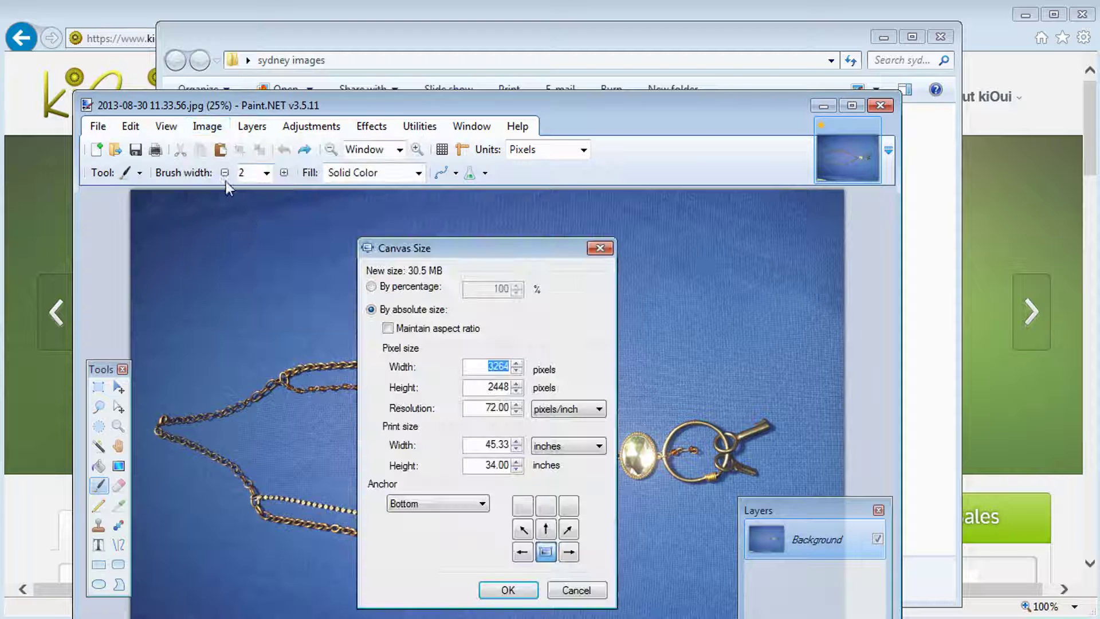
key(Tab)
text(3264)
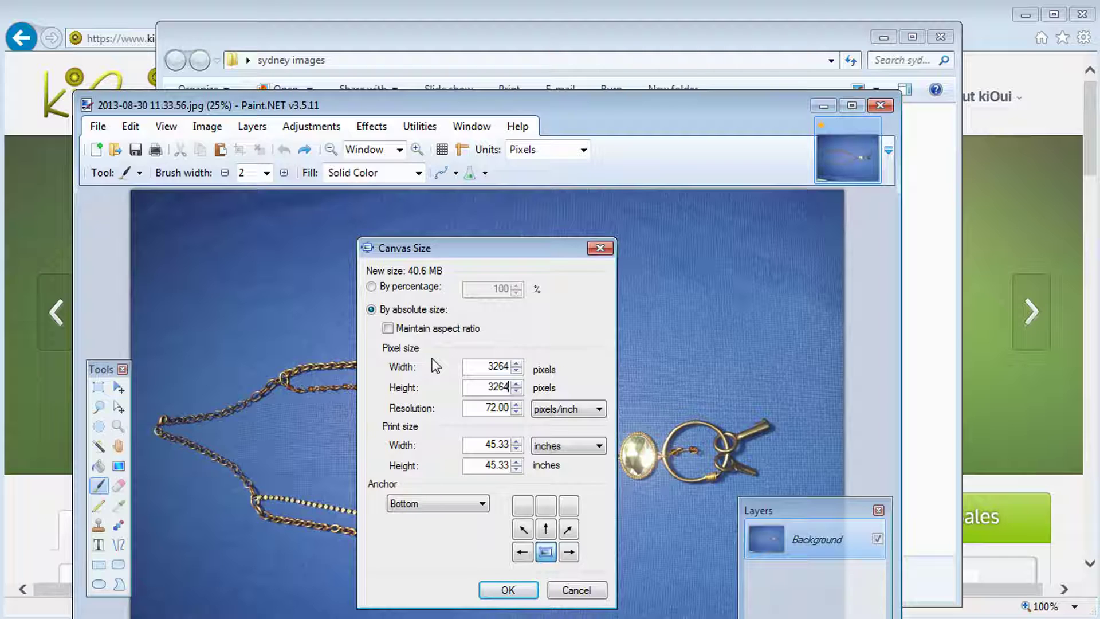
click(507, 589)
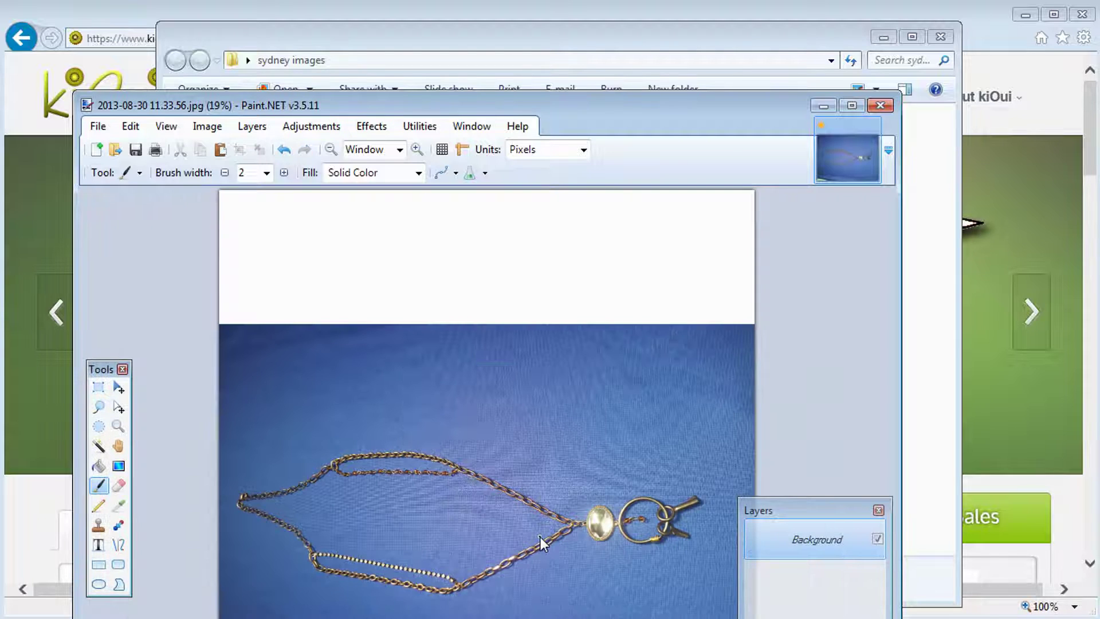
key(ctrl+z)
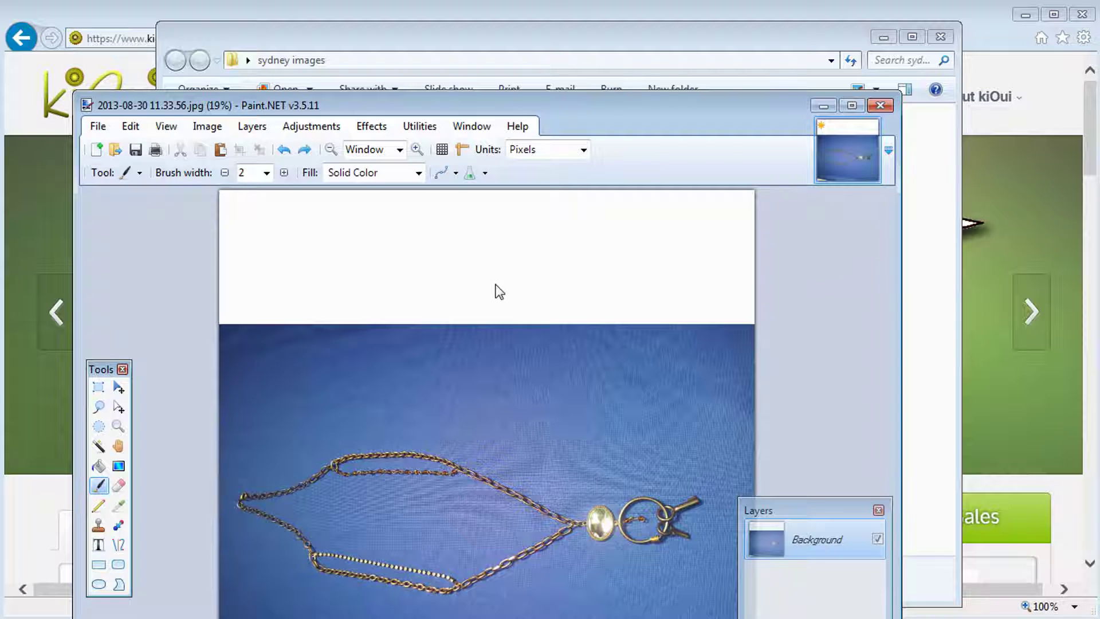
key(ctrl+z)
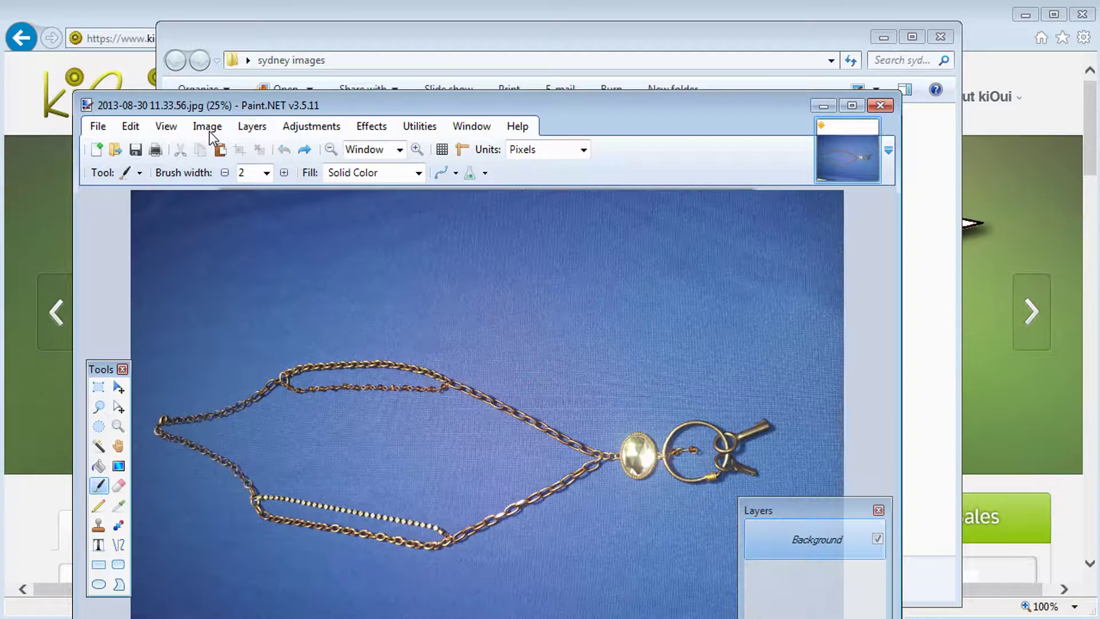
Set the canvas height of 2013-08-30 11.33.56.jpg to 3264 pixels with the anchor at Middle
click(209, 132)
click(247, 184)
click(546, 529)
double_click(494, 387)
text(3264)
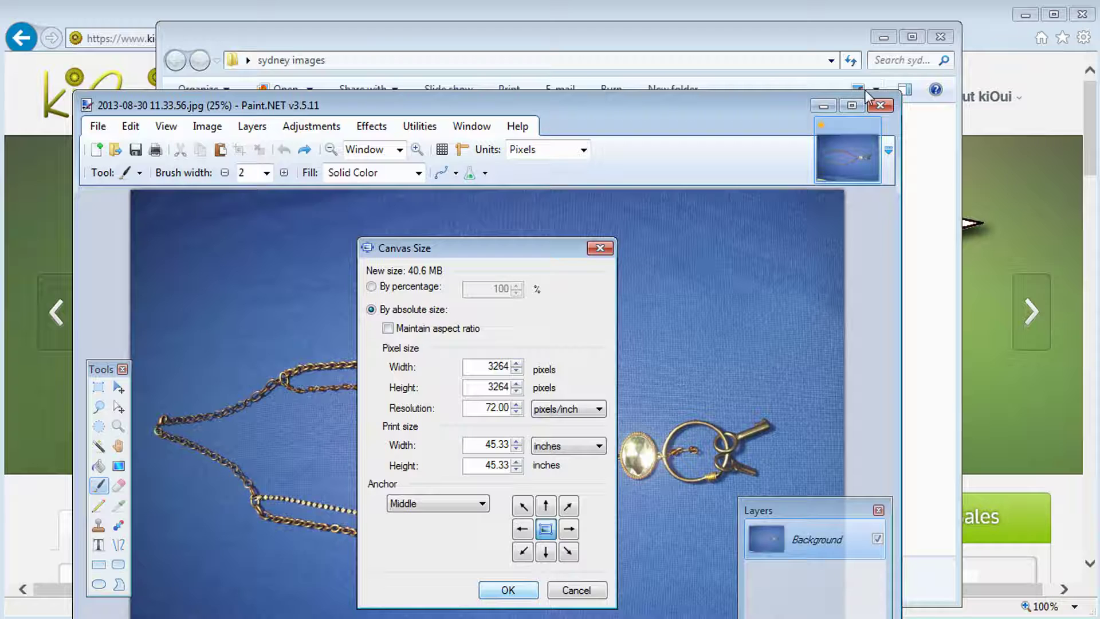
key(Return)
Open 2013-08-30 11.38.52.jpg from the sydney images folder as a separate image in Paint.NET
click(909, 155)
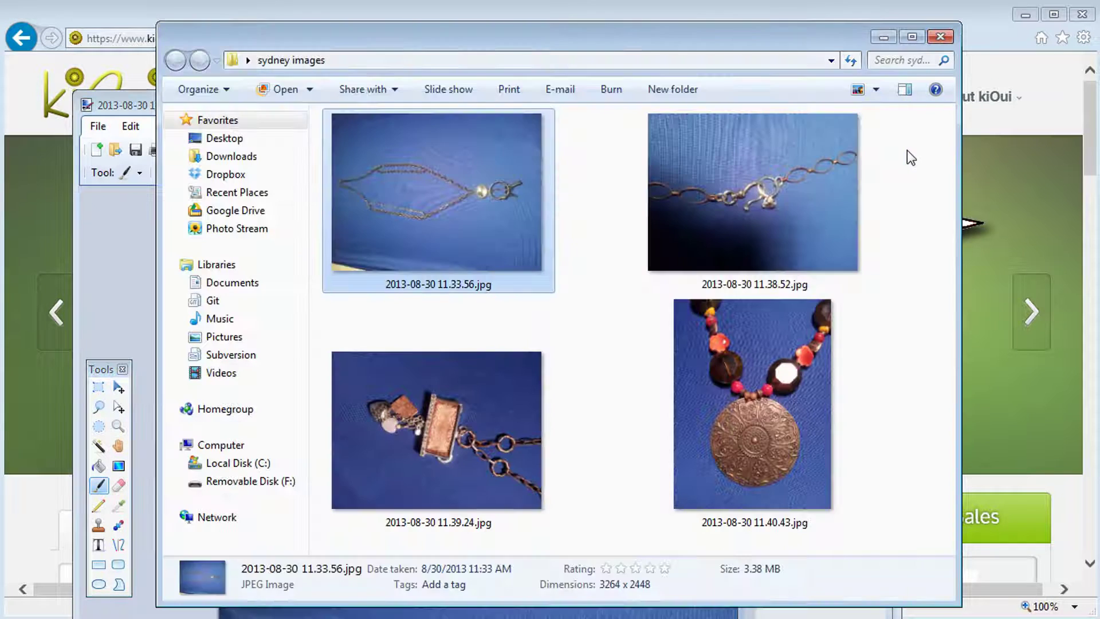
click(737, 187)
drag(737, 187, 114, 258)
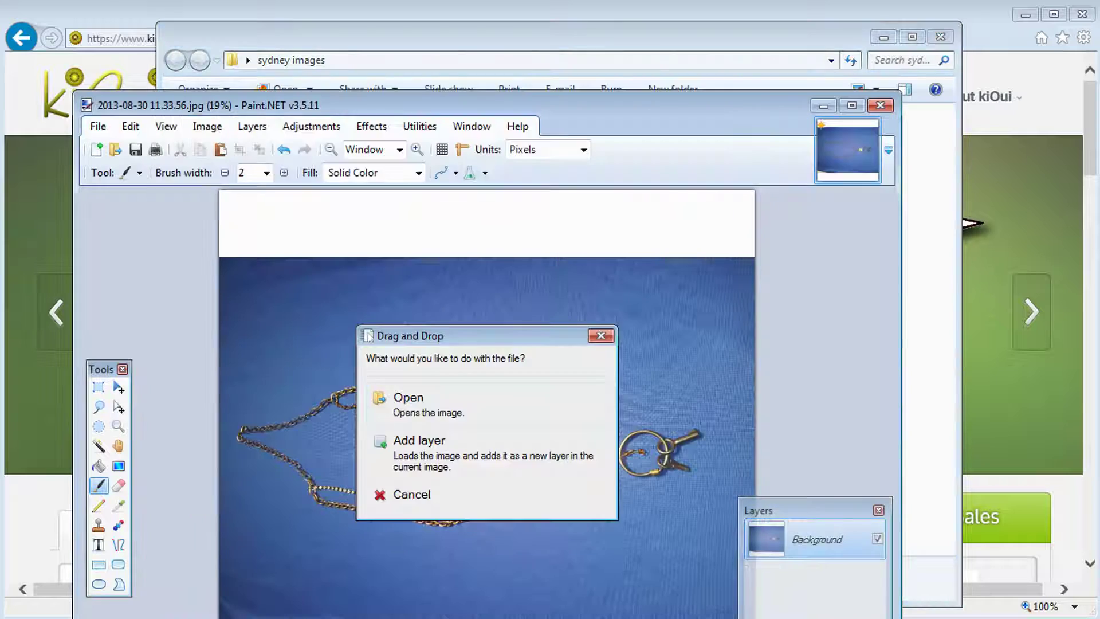
click(410, 411)
Set the canvas height of 2013-08-30 11.38.52.jpg to 3264 pixels, keeping the Middle anchor
click(221, 127)
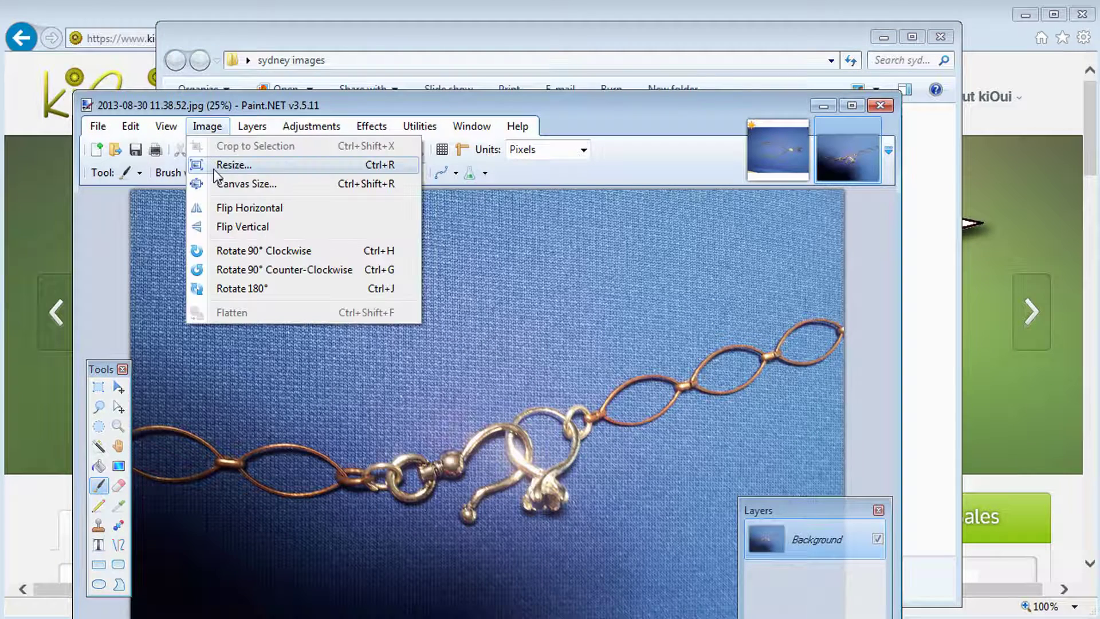
click(221, 184)
key(Tab)
text(3264)
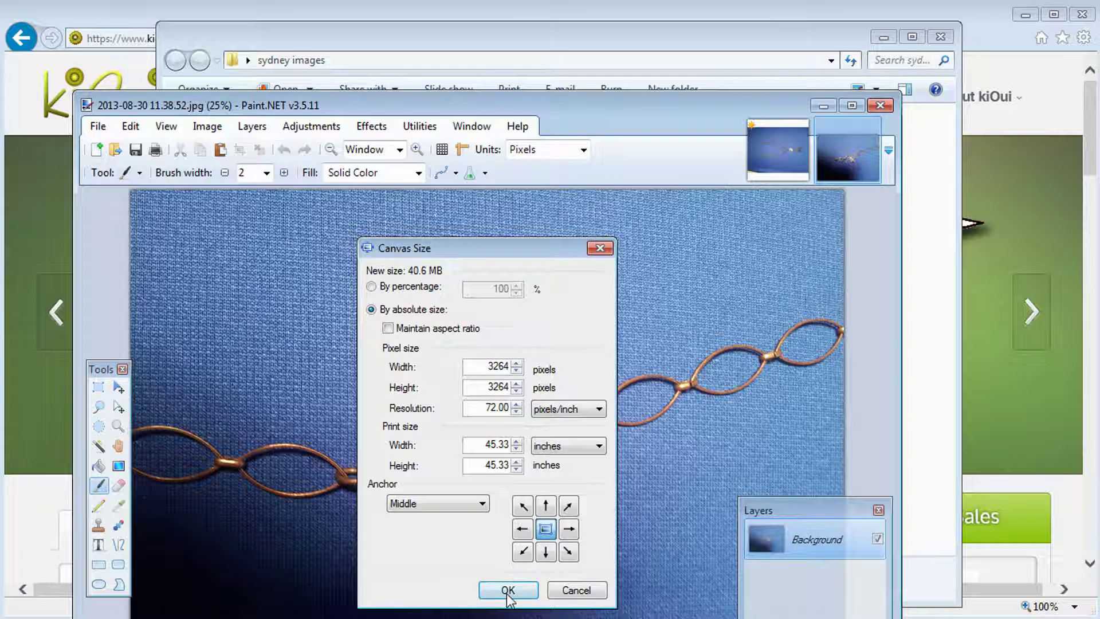
click(520, 589)
Open the round pendant photo 2013-08-30 11.40.43.jpg from the sydney images folder as a separate image in Paint.NET
click(919, 292)
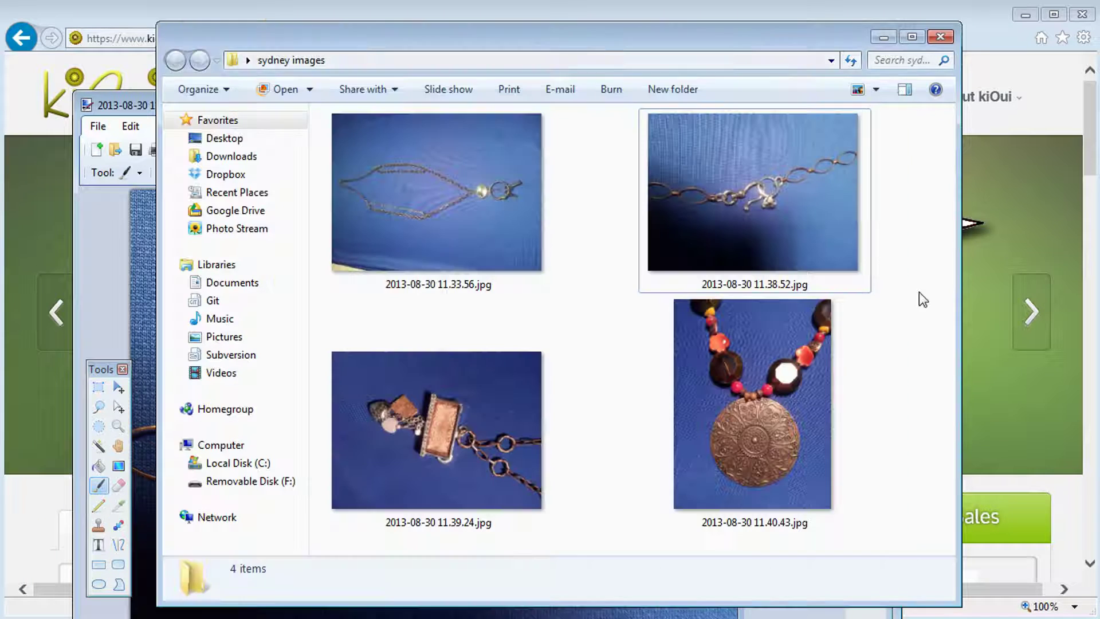
drag(754, 384, 363, 290)
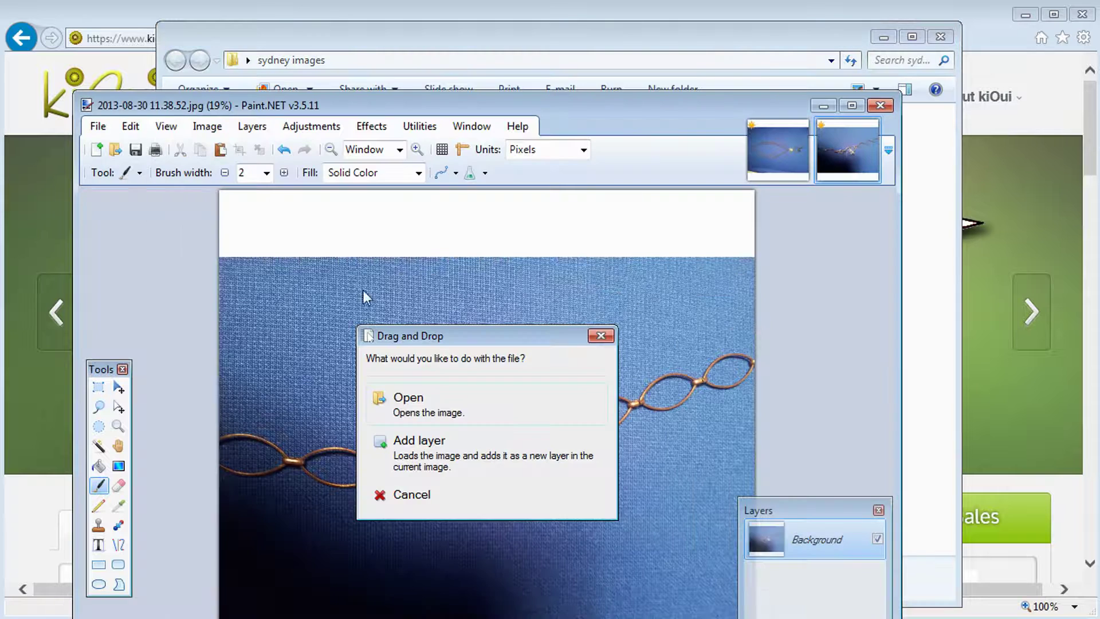
click(432, 397)
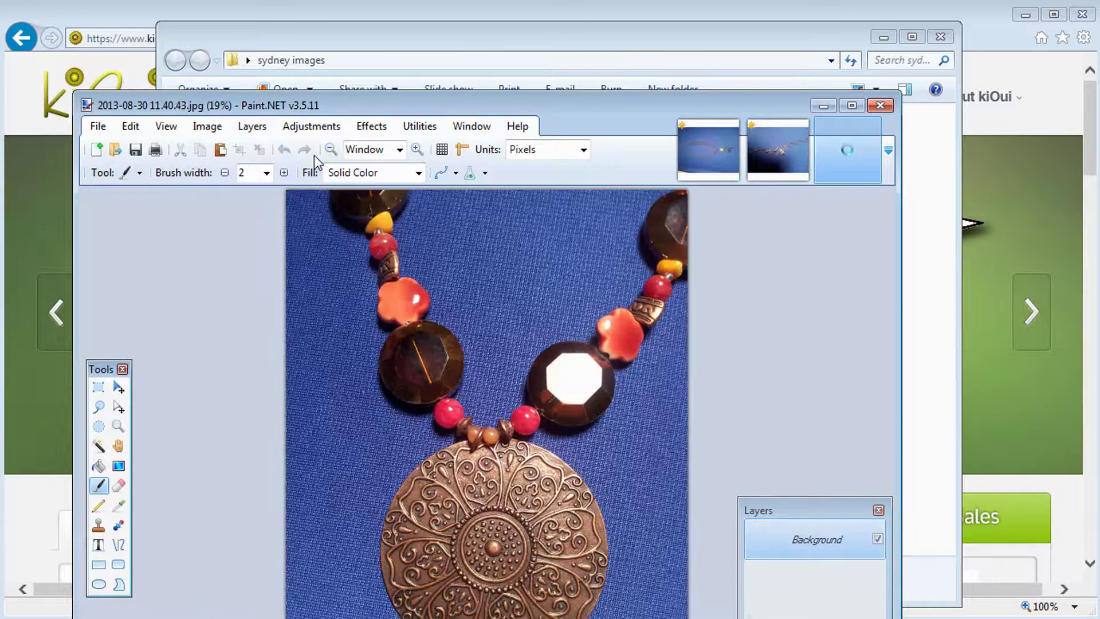
Copy the canvas height of 3264 pixels into the width of 2013-08-30 11.40.43.jpg to make its canvas square
click(198, 135)
click(222, 182)
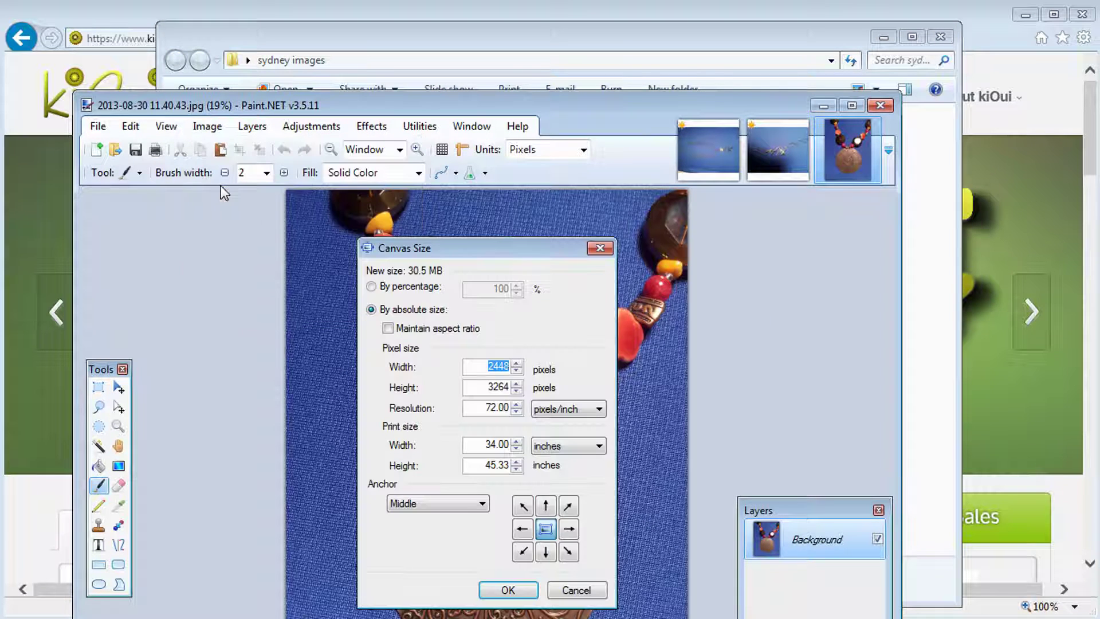
drag(479, 386, 549, 394)
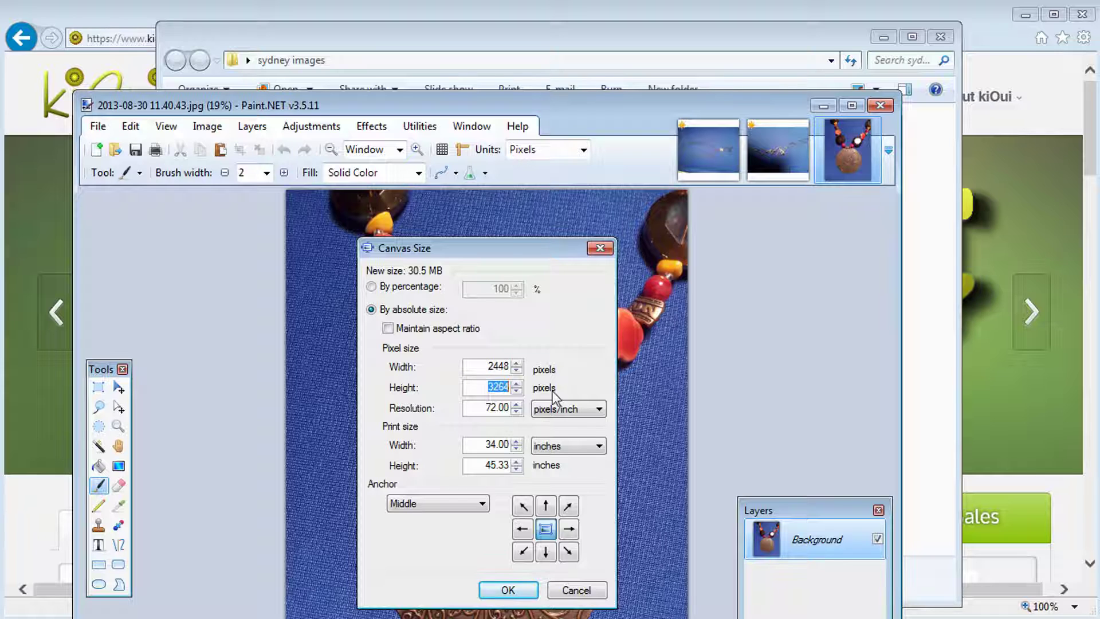
key(ctrl+c)
key(shift+Tab)
key(ctrl+v)
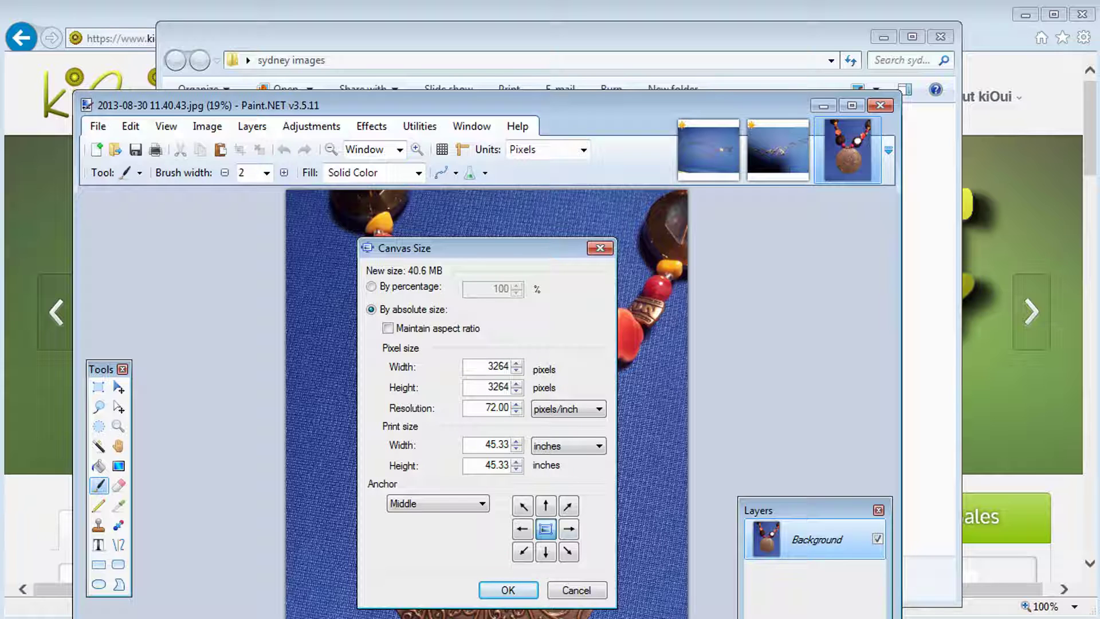
click(508, 590)
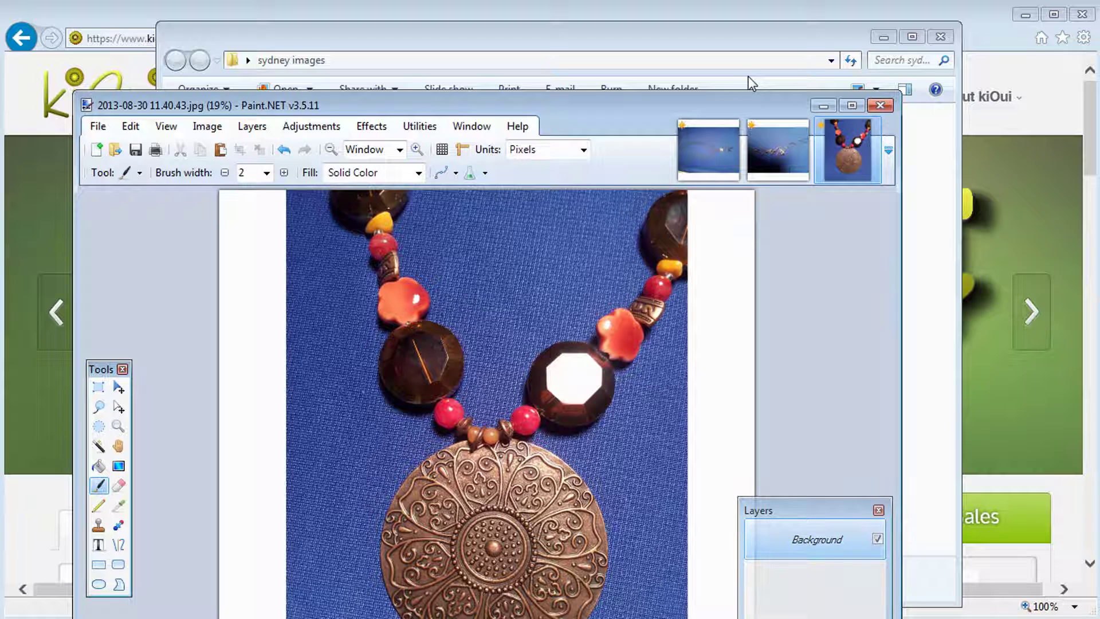
Open 2013-08-30 11.39.24.jpg from the sydney images folder as a separate image in Paint.NET
click(917, 142)
drag(452, 401, 429, 238)
click(428, 415)
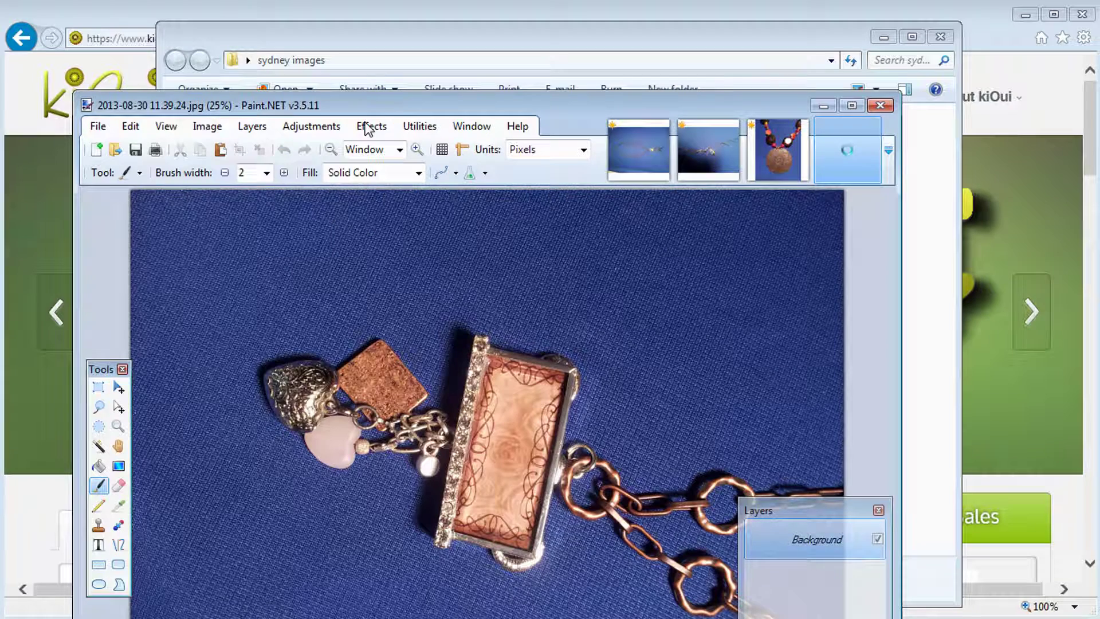
Set the canvas height of 2013-08-30 11.39.24.jpg to 3264 pixels, keeping the Middle anchor
click(207, 126)
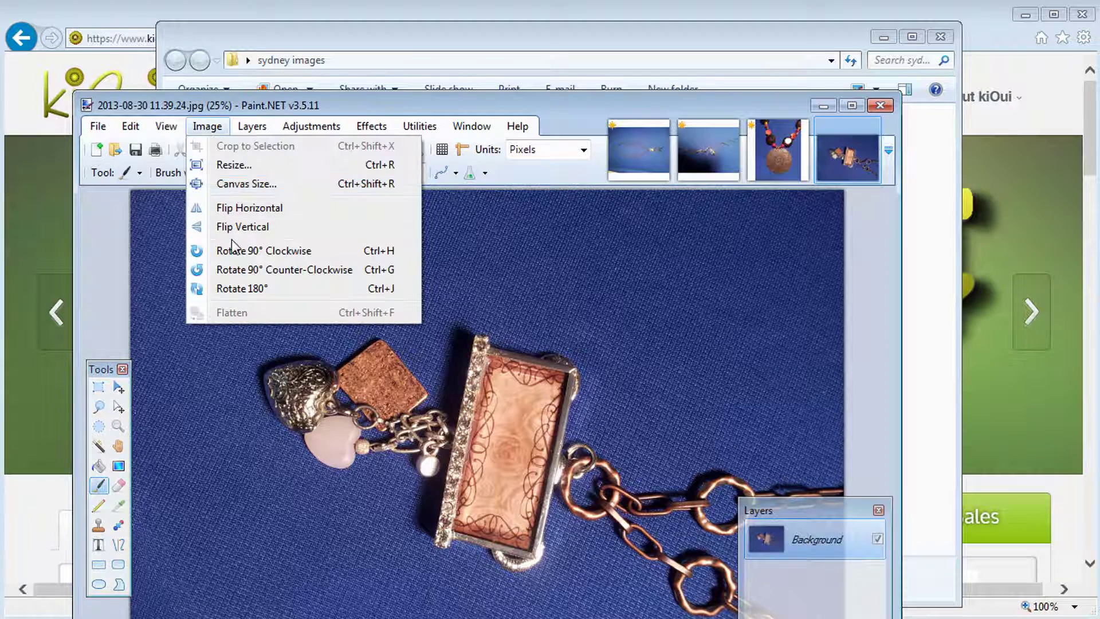
click(245, 182)
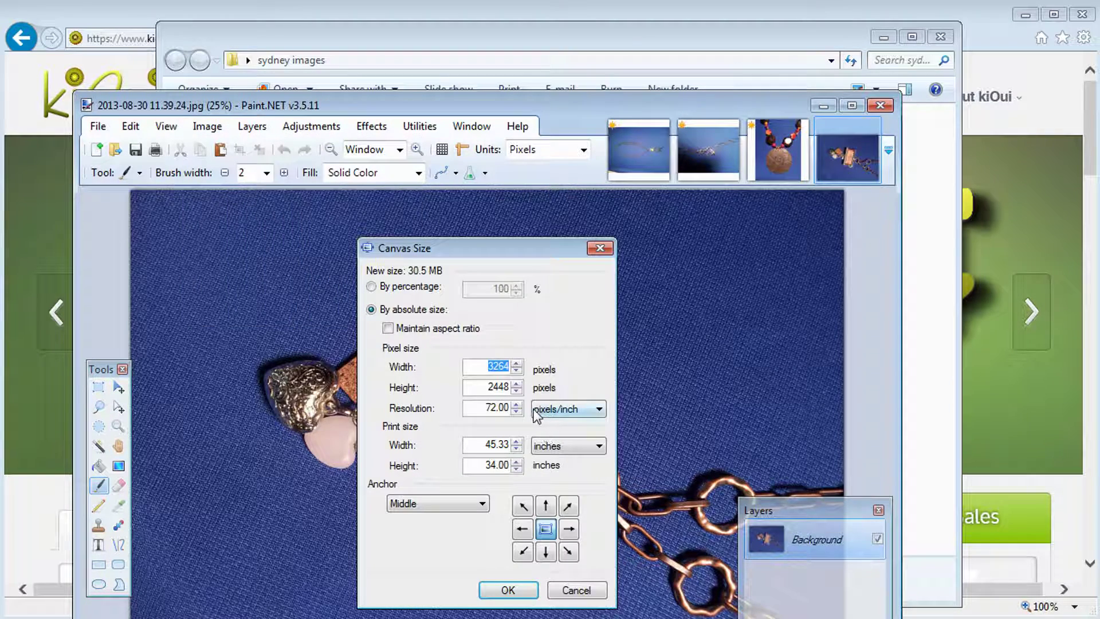
key(Tab)
text(3264)
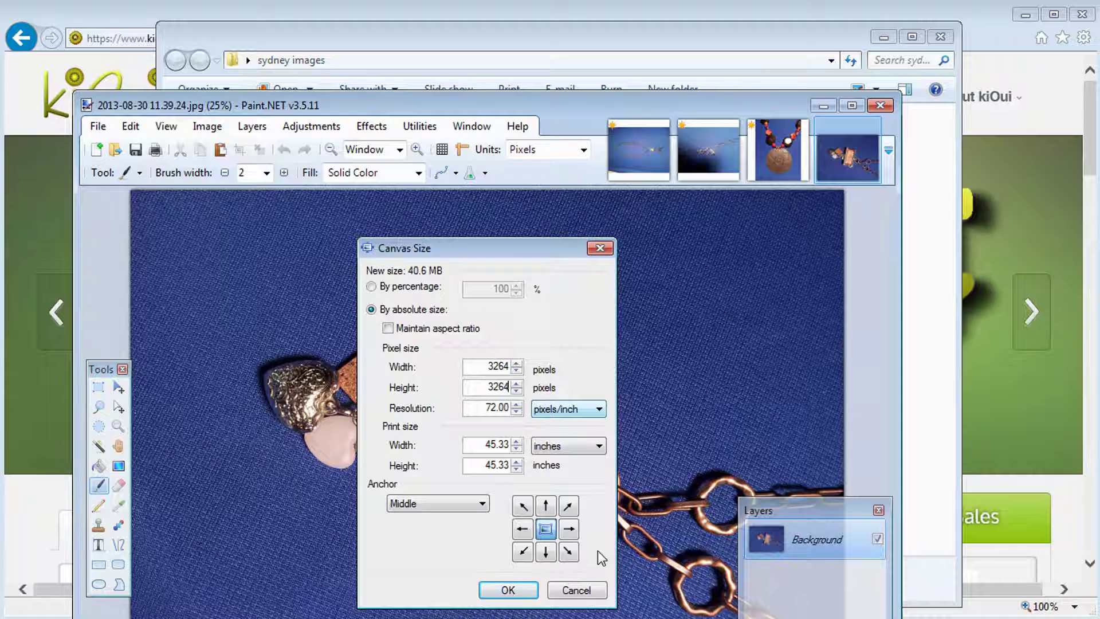
click(508, 589)
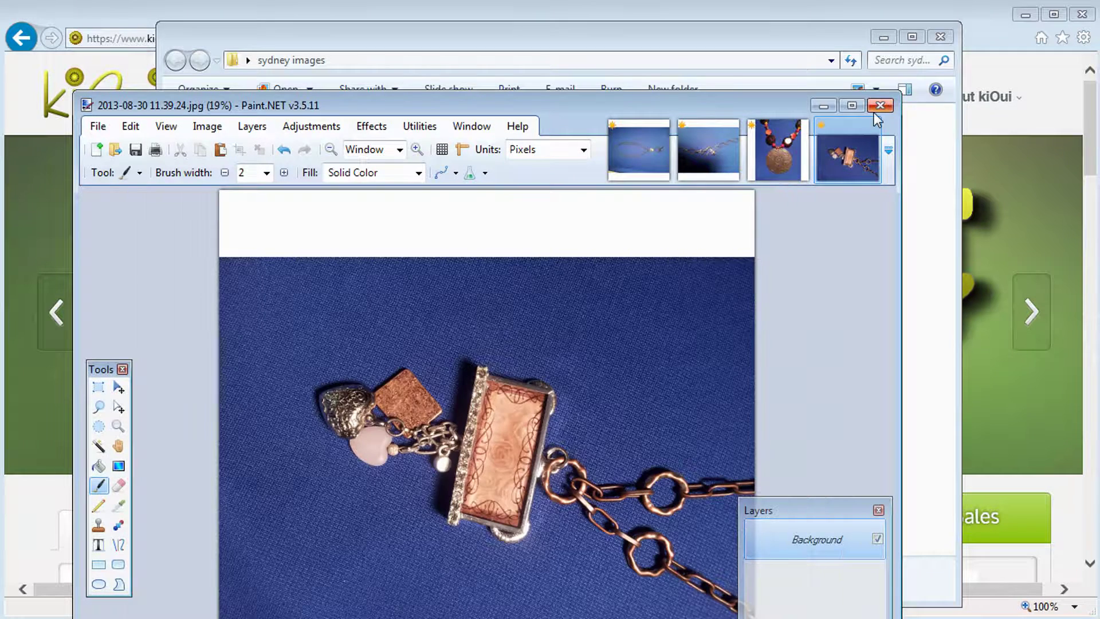
Save all four edited photos as JPEGs at quality 100 and close Paint.NET
click(877, 108)
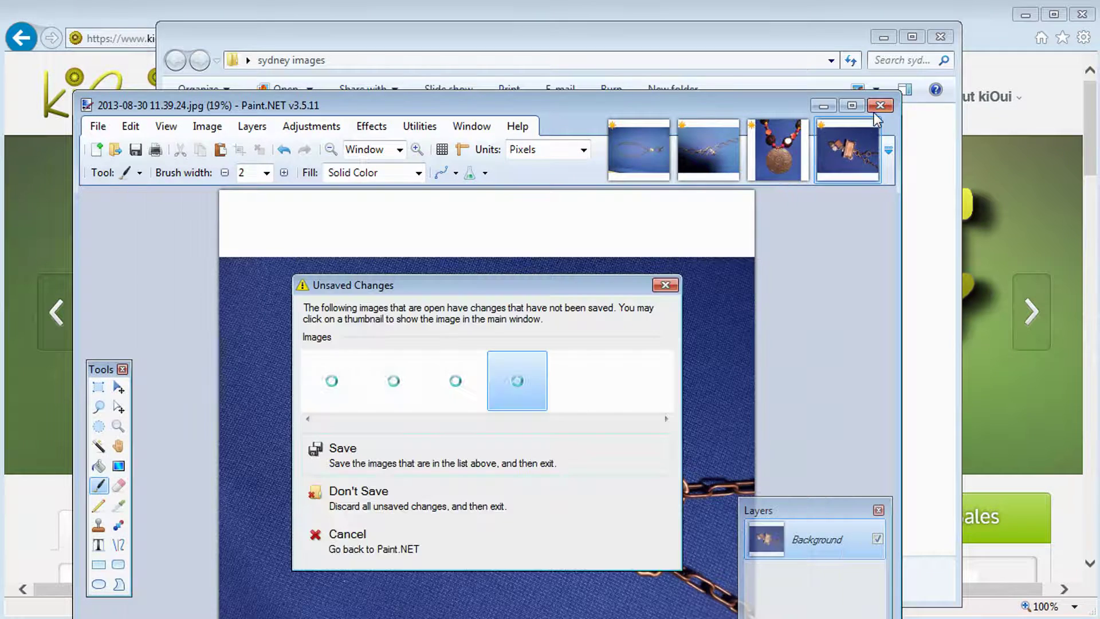
click(359, 460)
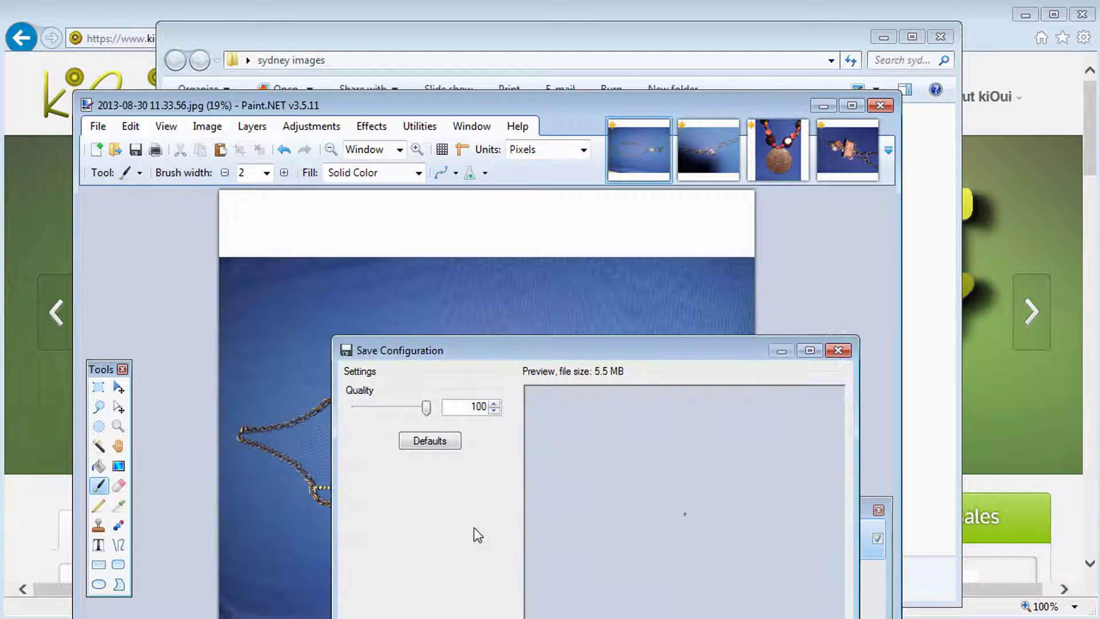
key(Return)
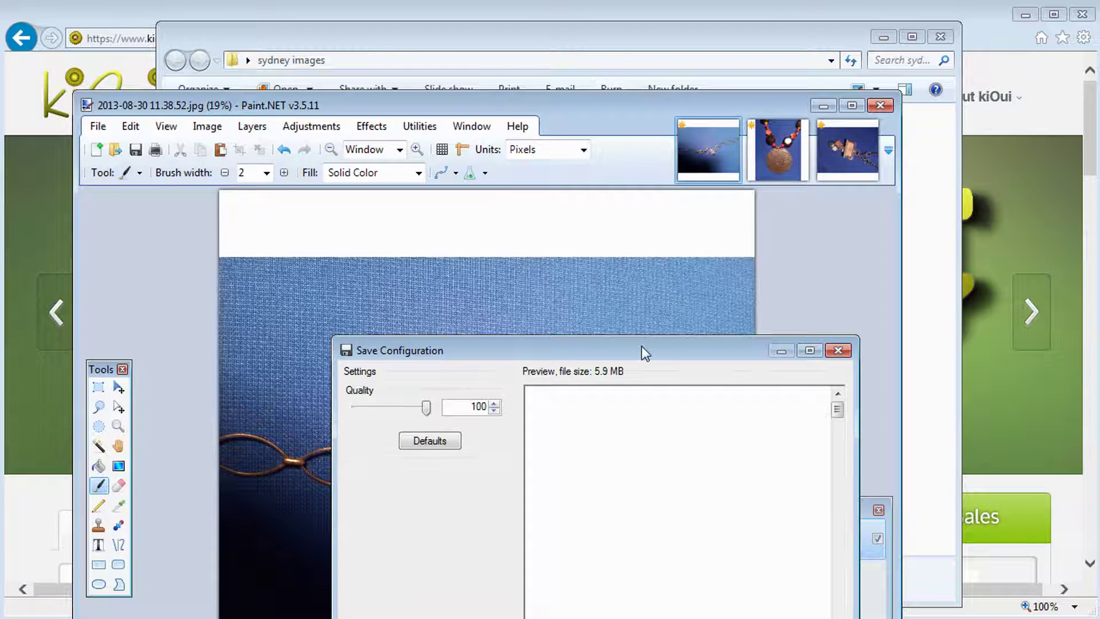
drag(642, 346, 594, 173)
click(694, 495)
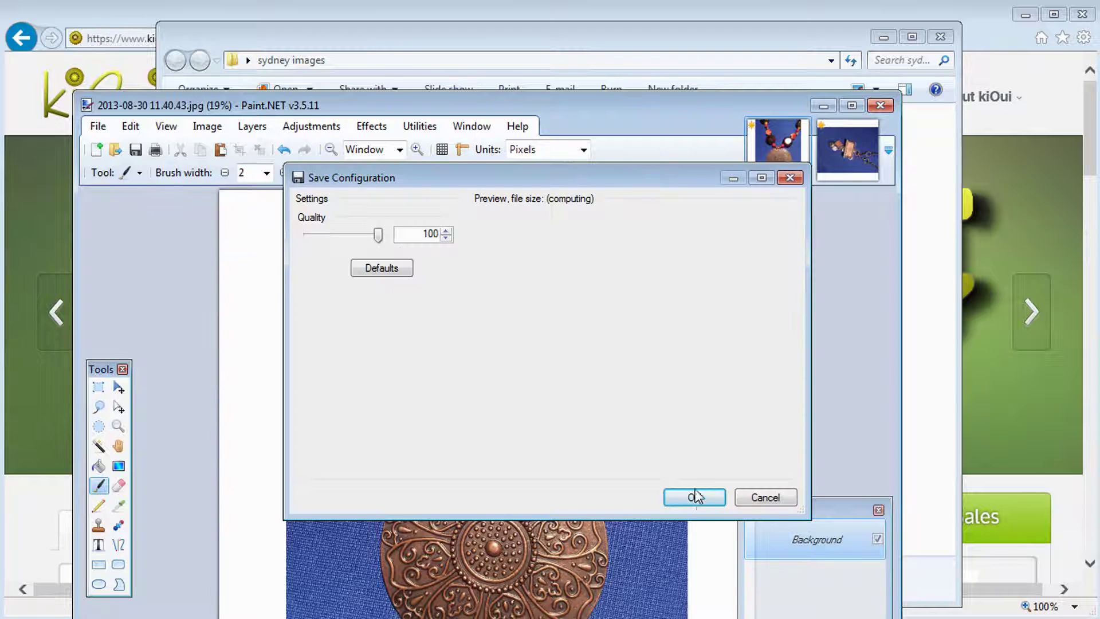
click(695, 496)
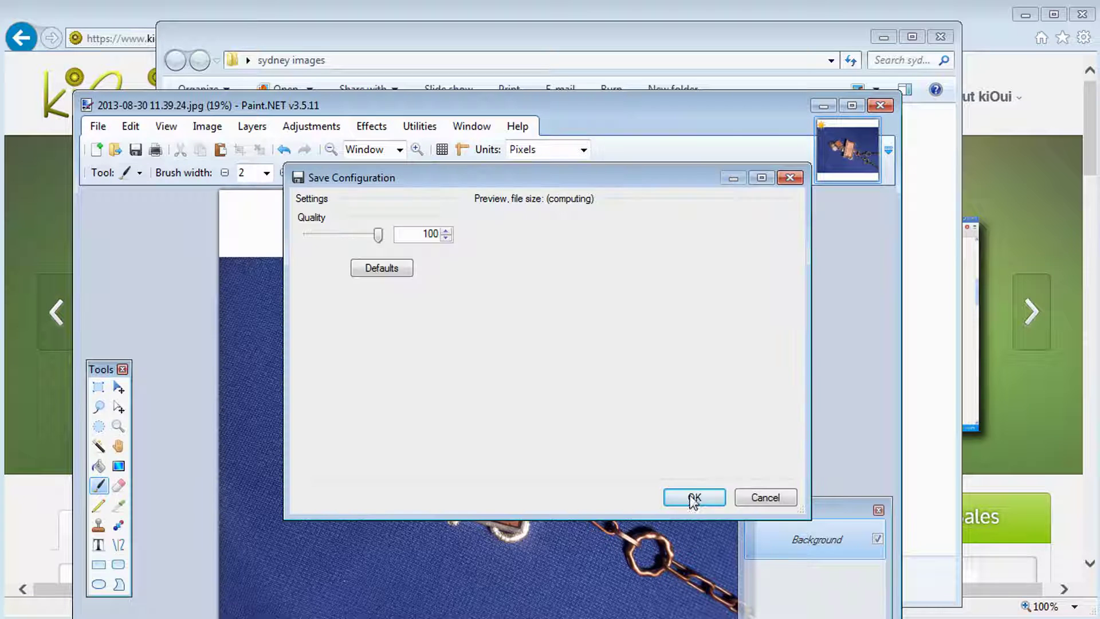
click(690, 496)
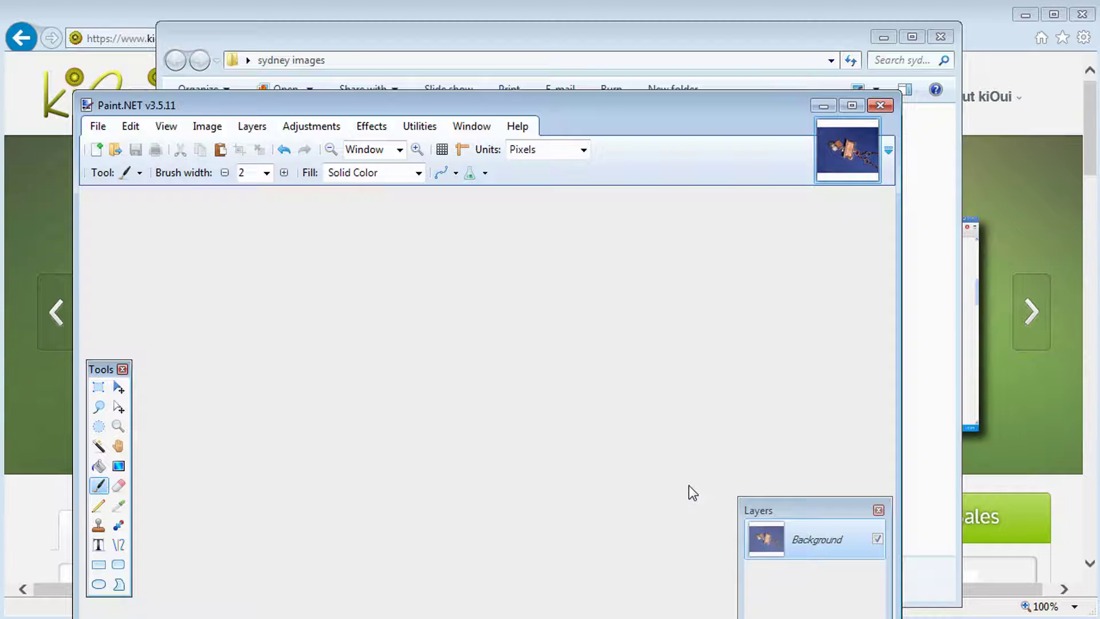
click(881, 104)
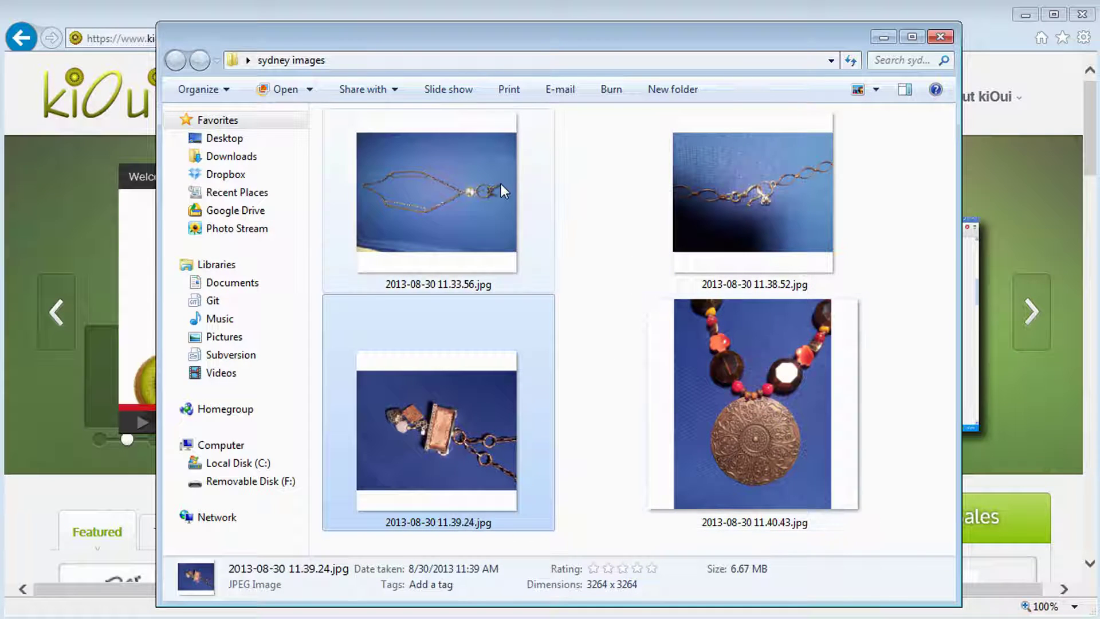
Open 2013-08-30 11.33.56.jpg for editing in Windows Live Photo Gallery and crop it to a square about 2990 pixels wide around the necklace
click(429, 194)
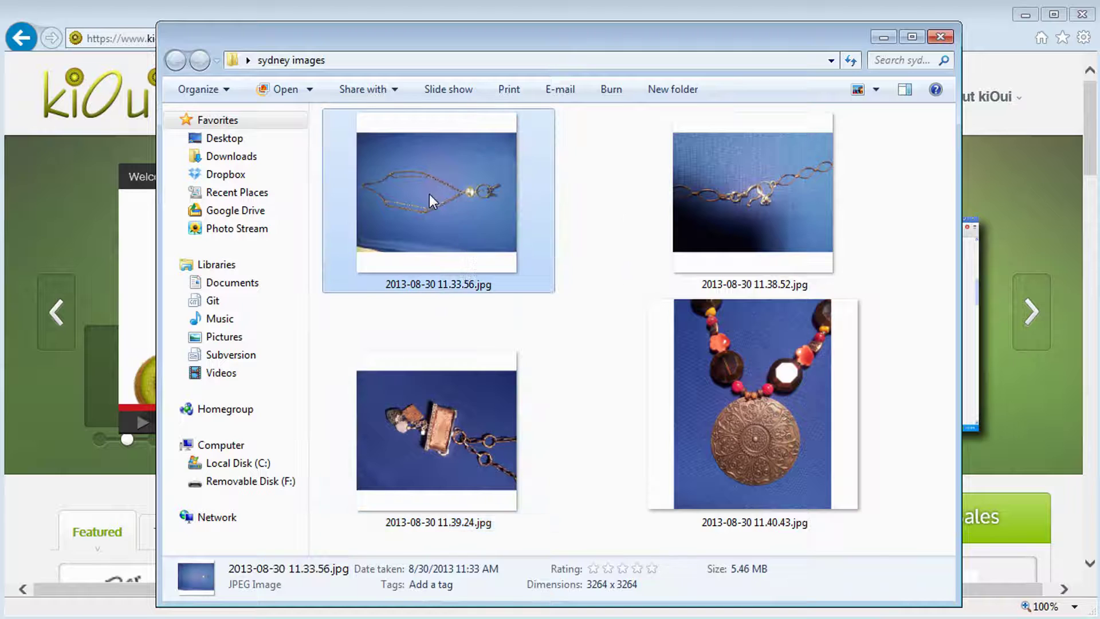
double_click(421, 198)
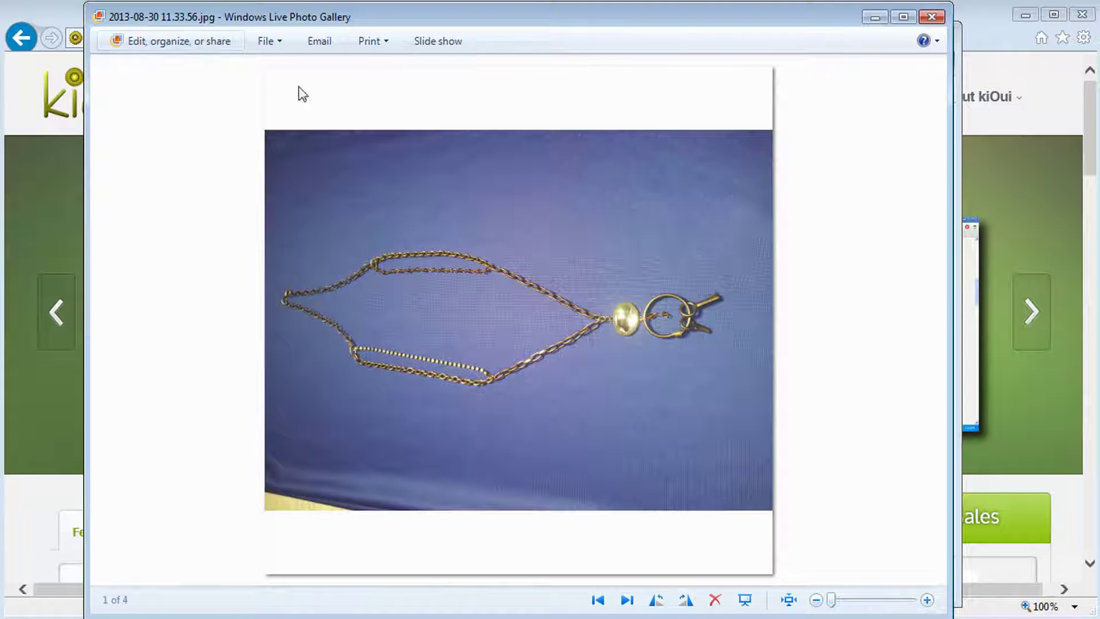
click(202, 43)
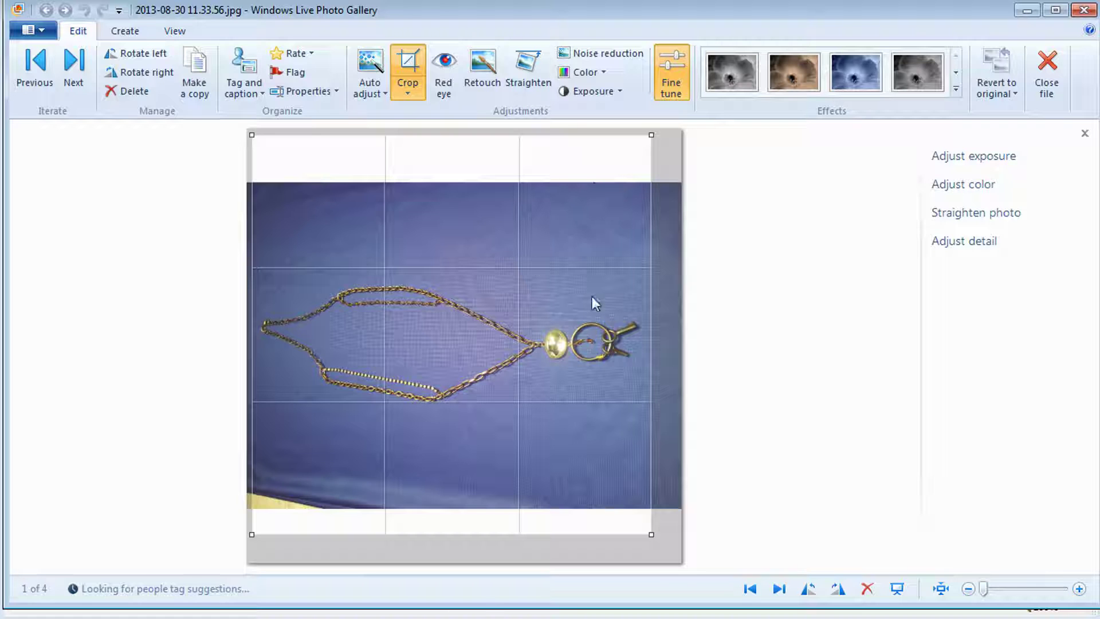
click(407, 57)
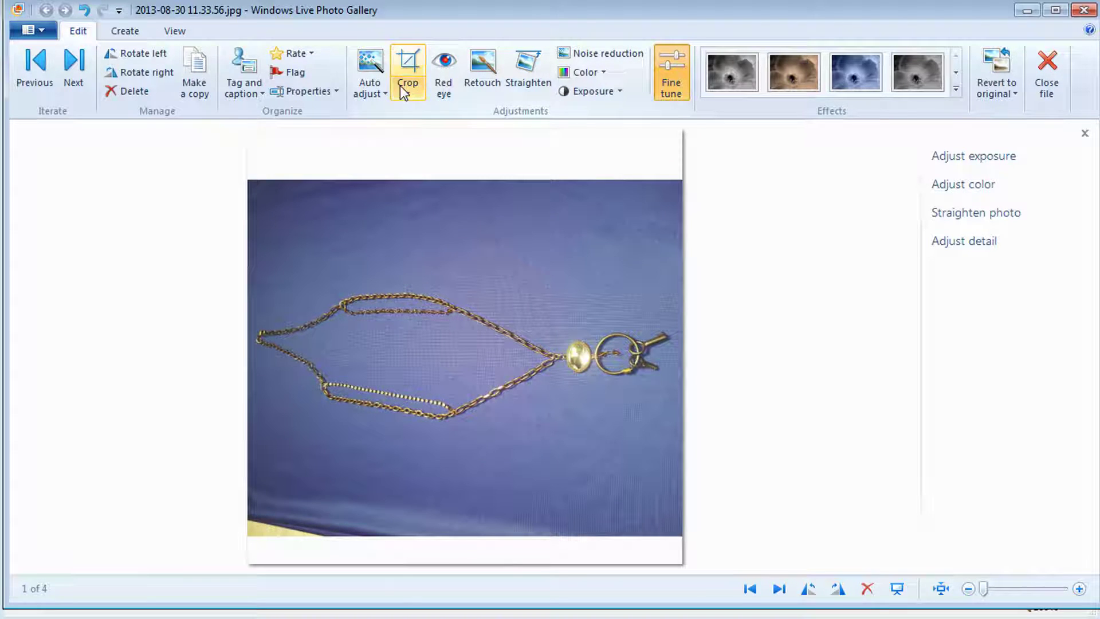
Crop 2013-08-30 11.38.52.jpg to a square about 2600 pixels wide around the clasp, excluding the white strip above the photo
click(778, 592)
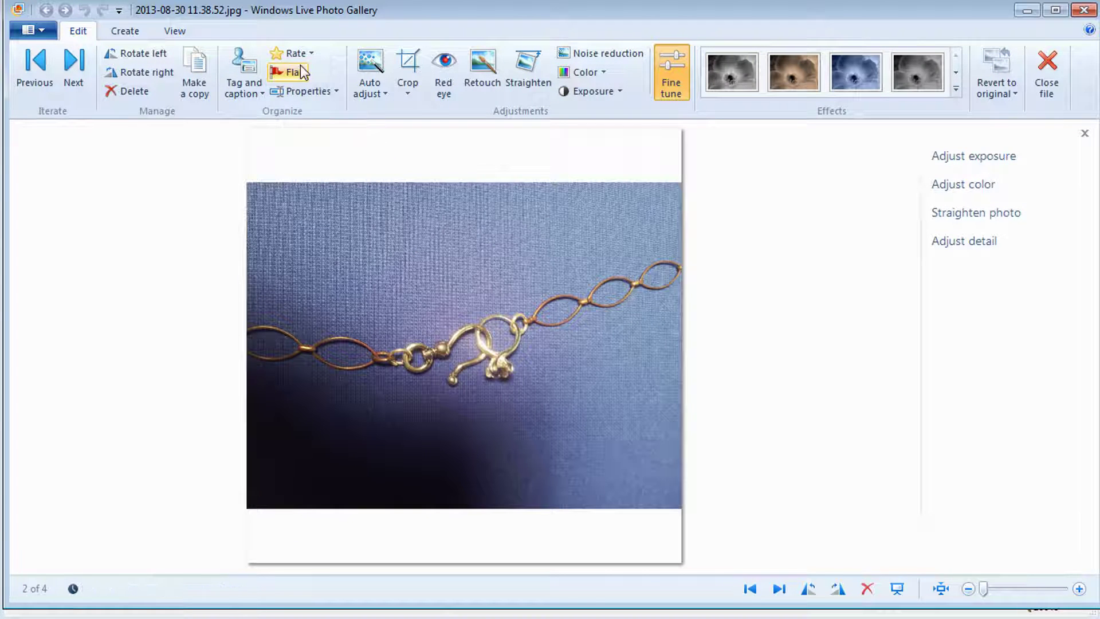
click(410, 70)
drag(330, 488, 246, 563)
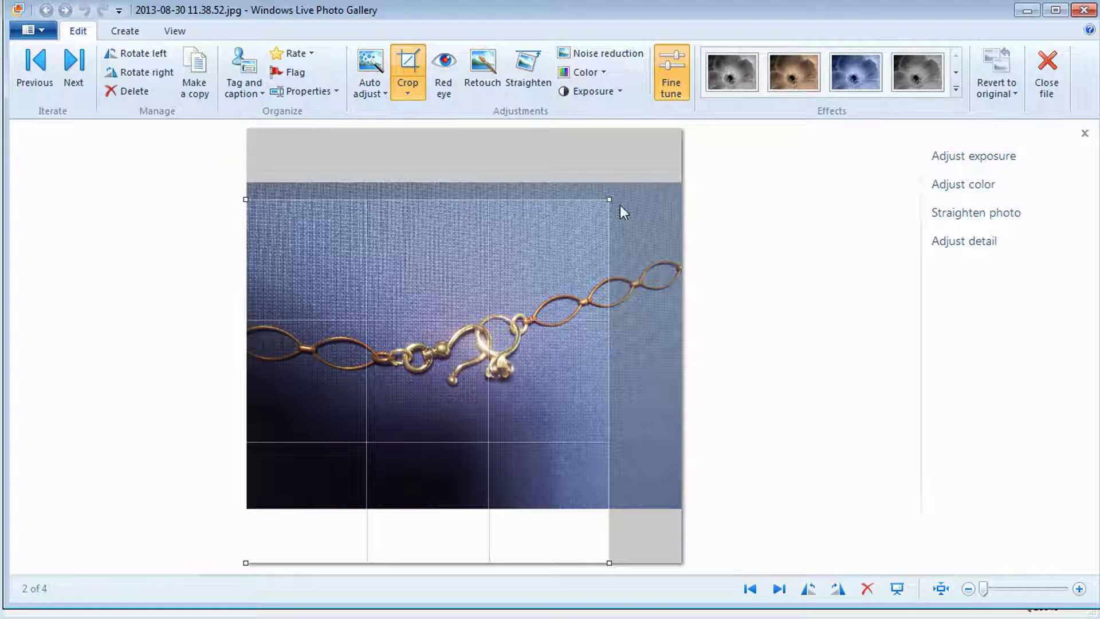
drag(613, 198, 590, 228)
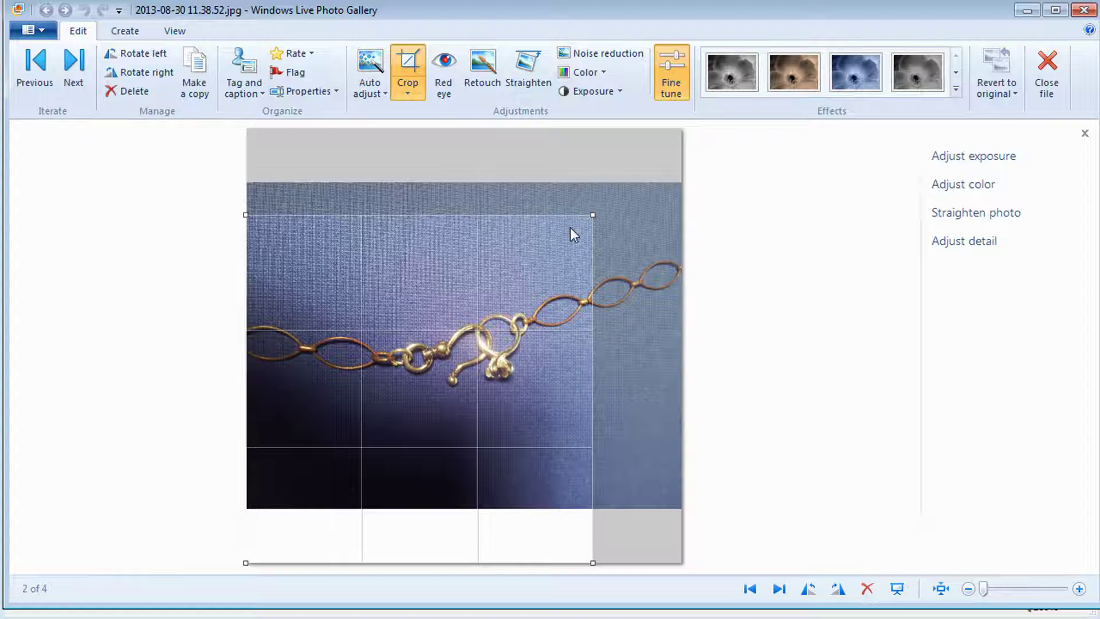
mouse_move(521, 250)
mouse_down()
mouse_move(537, 246)
mouse_move(524, 238)
mouse_up()
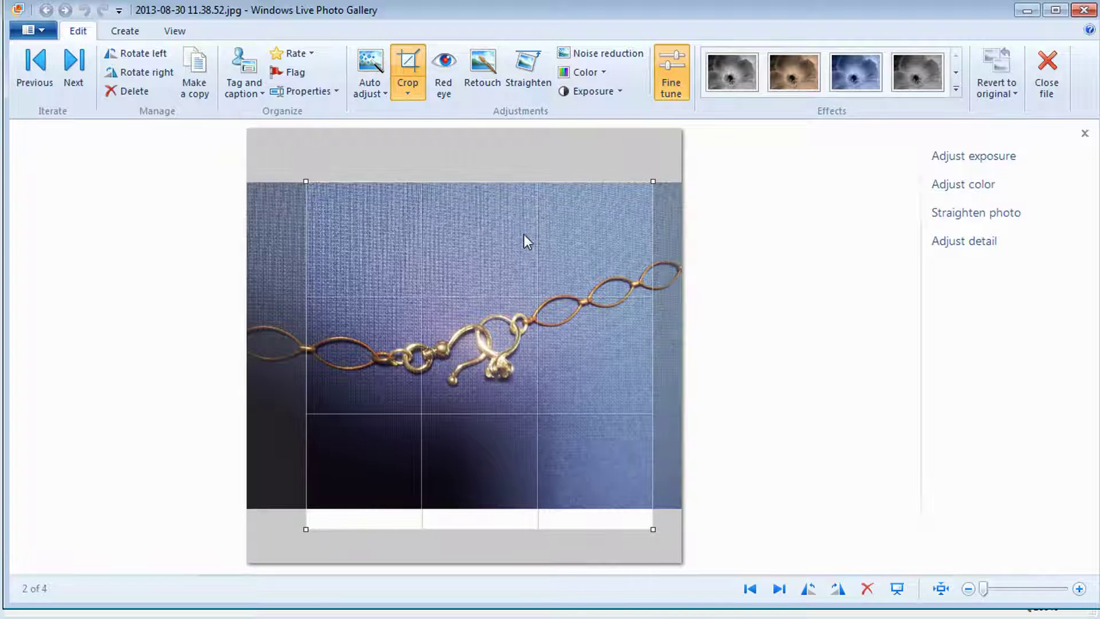
click(414, 61)
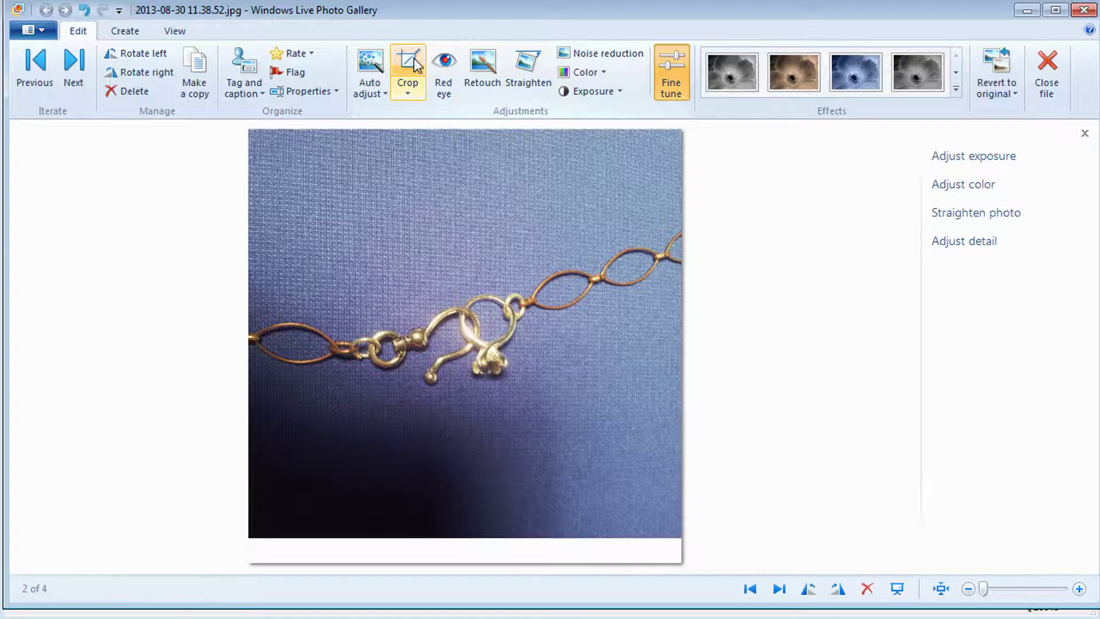
Crop 2013-08-30 11.39.24.jpg to a square about 2410 pixels wide around the rectangular pendant and its charms
key(Right)
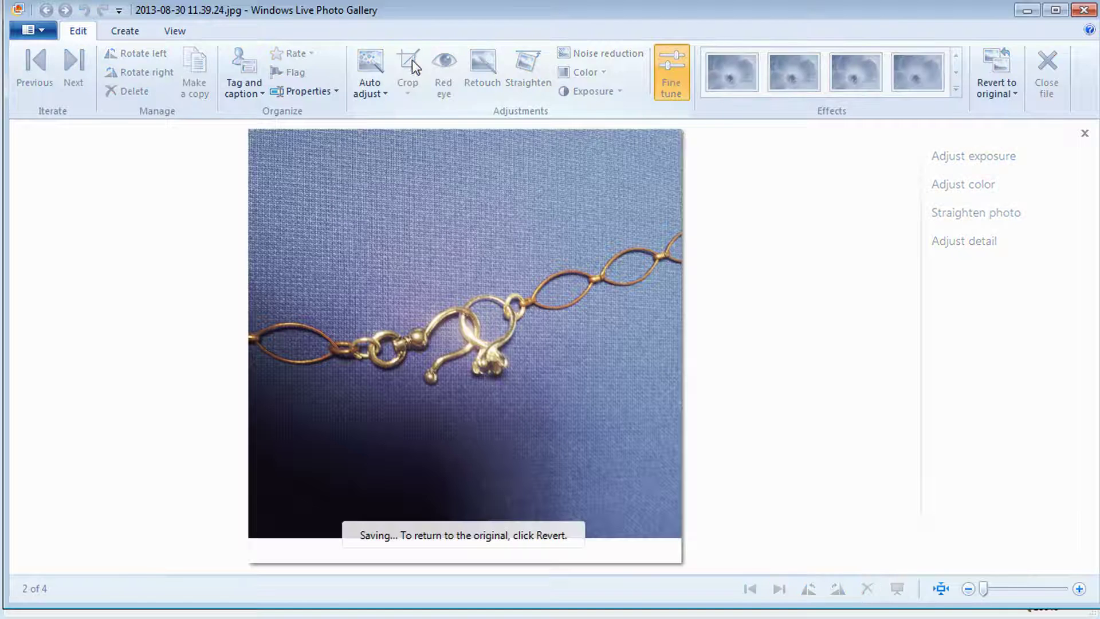
click(408, 63)
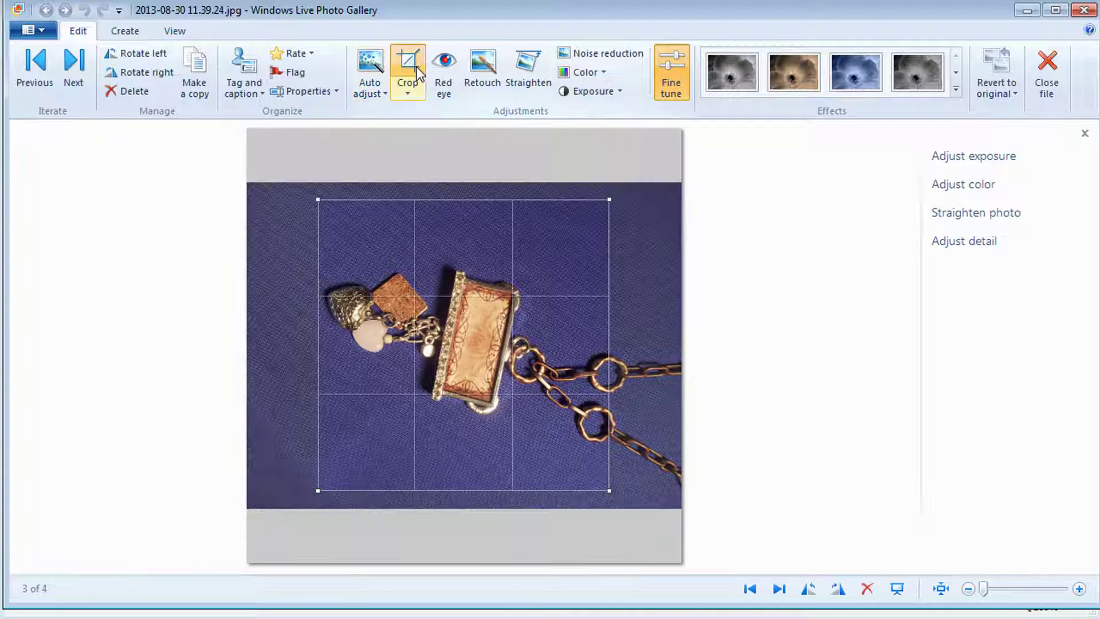
drag(609, 492, 662, 510)
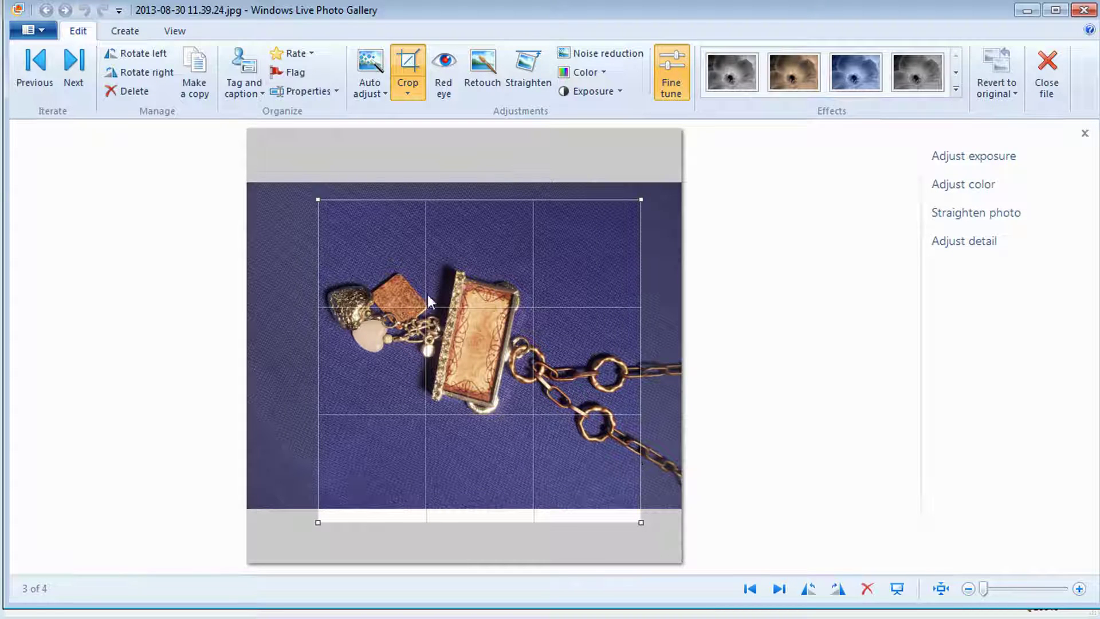
drag(374, 375, 383, 340)
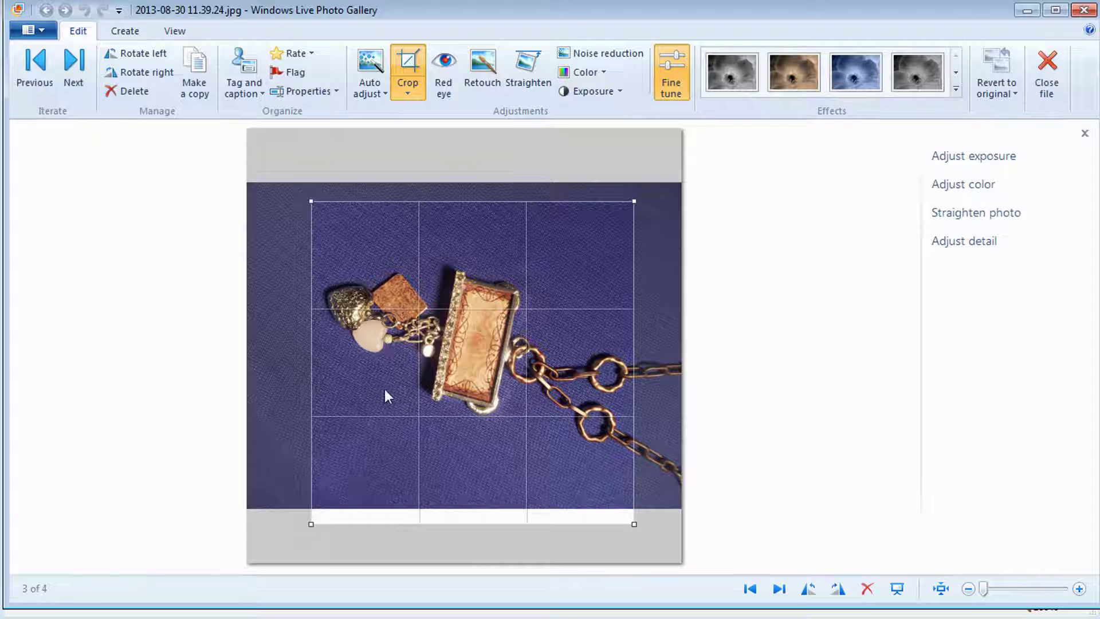
click(406, 56)
Crop 2013-08-30 11.40.43.jpg to a square about 2710 pixels wide around the round pendant and close the photo editor
key(Right)
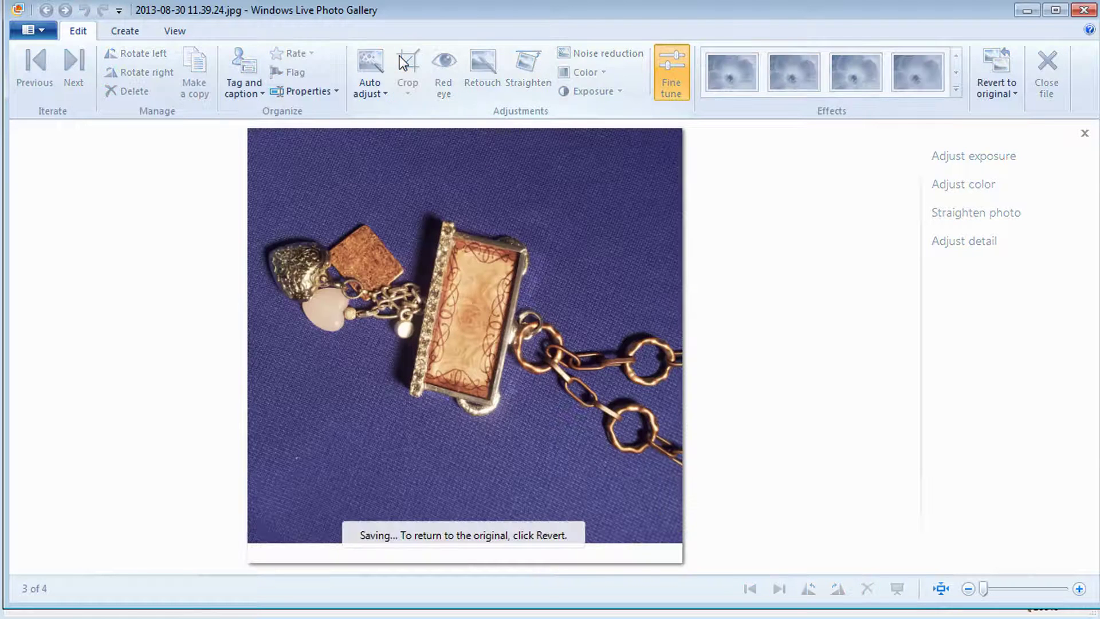
click(401, 59)
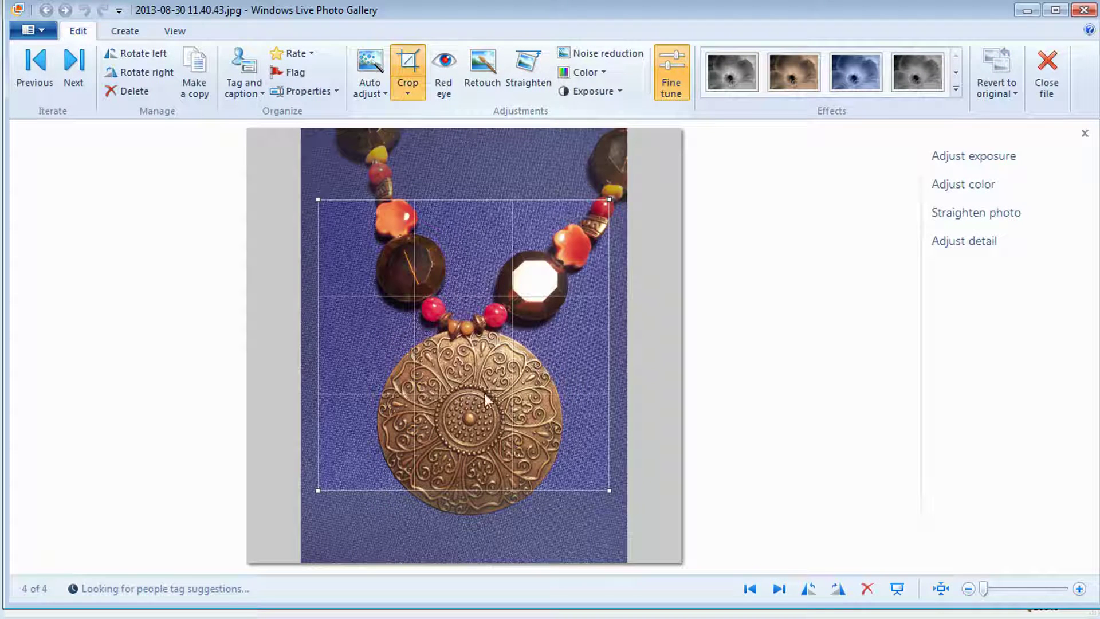
drag(318, 490, 216, 548)
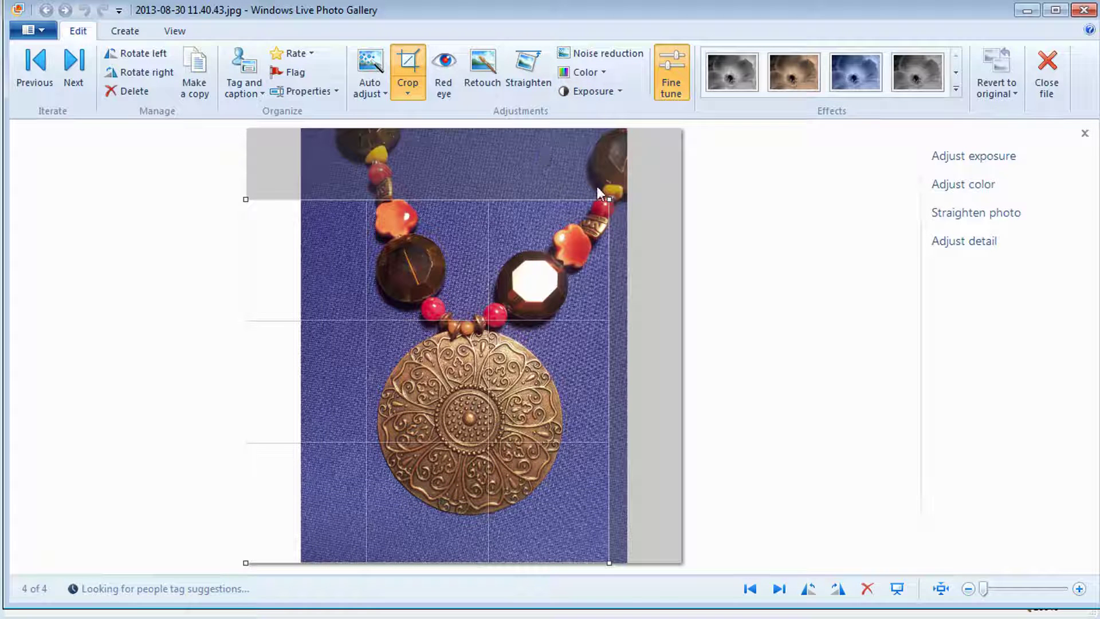
mouse_move(609, 201)
mouse_down()
mouse_move(651, 183)
mouse_move(621, 199)
mouse_up()
drag(530, 200, 577, 201)
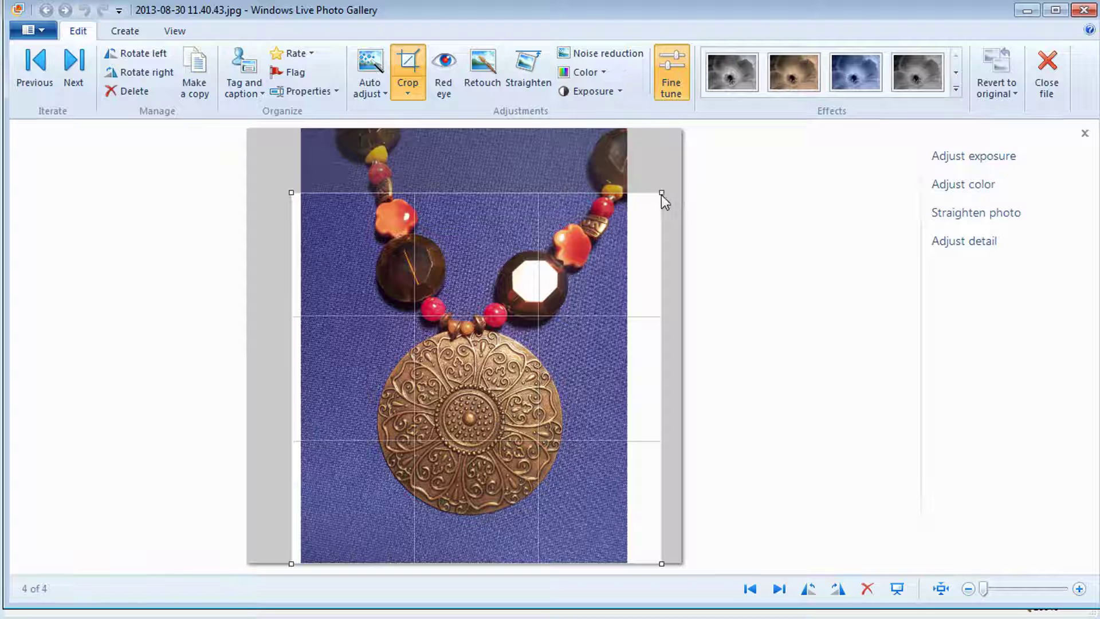
drag(659, 195, 654, 197)
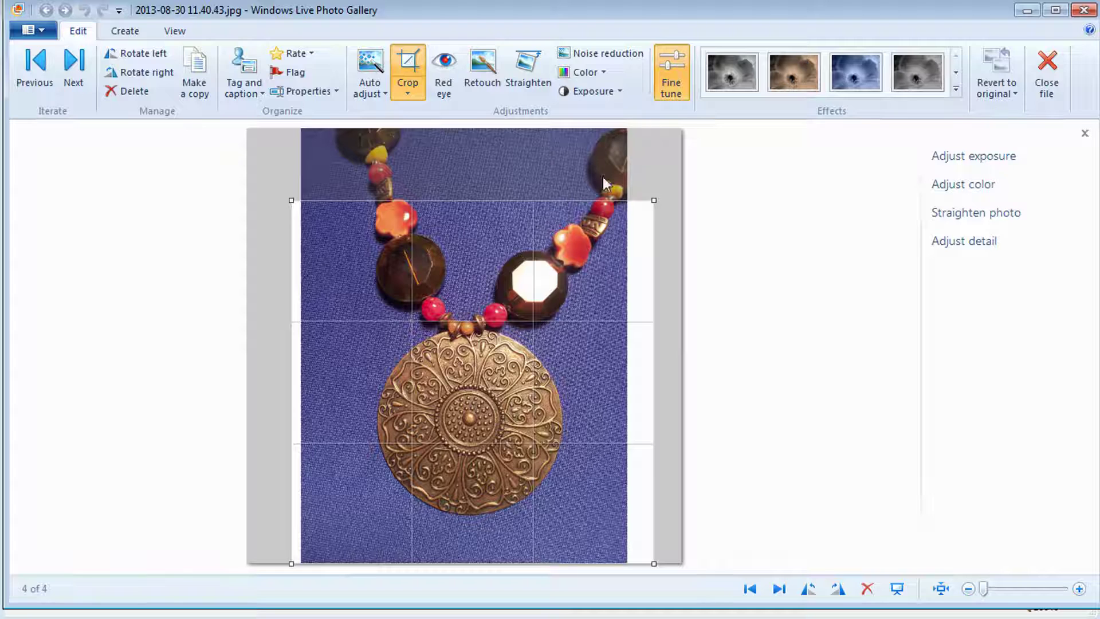
click(415, 66)
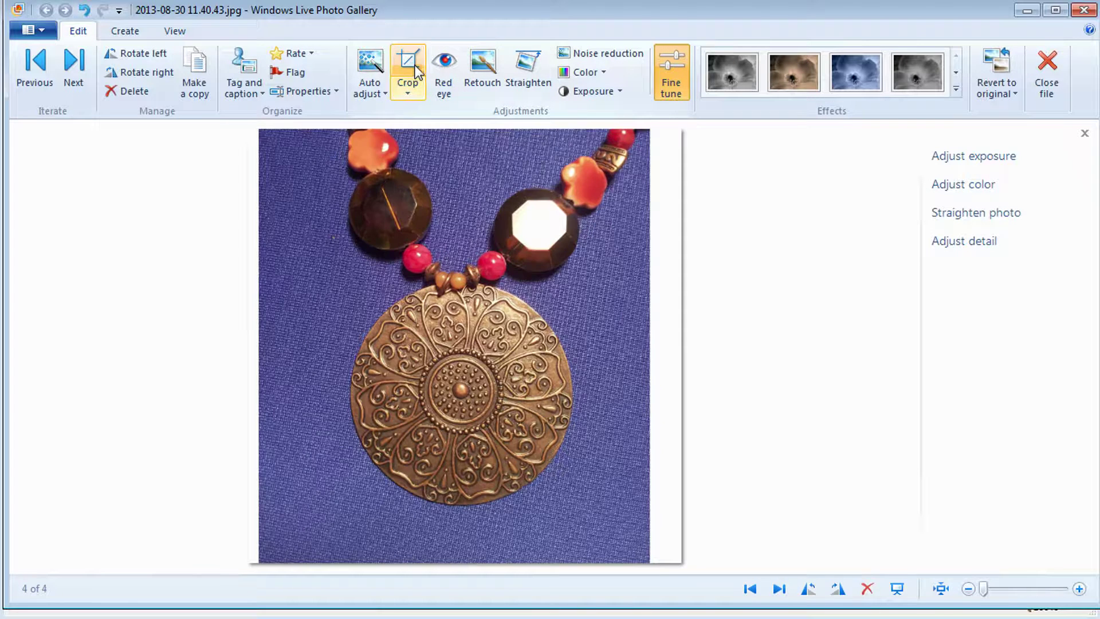
click(1087, 13)
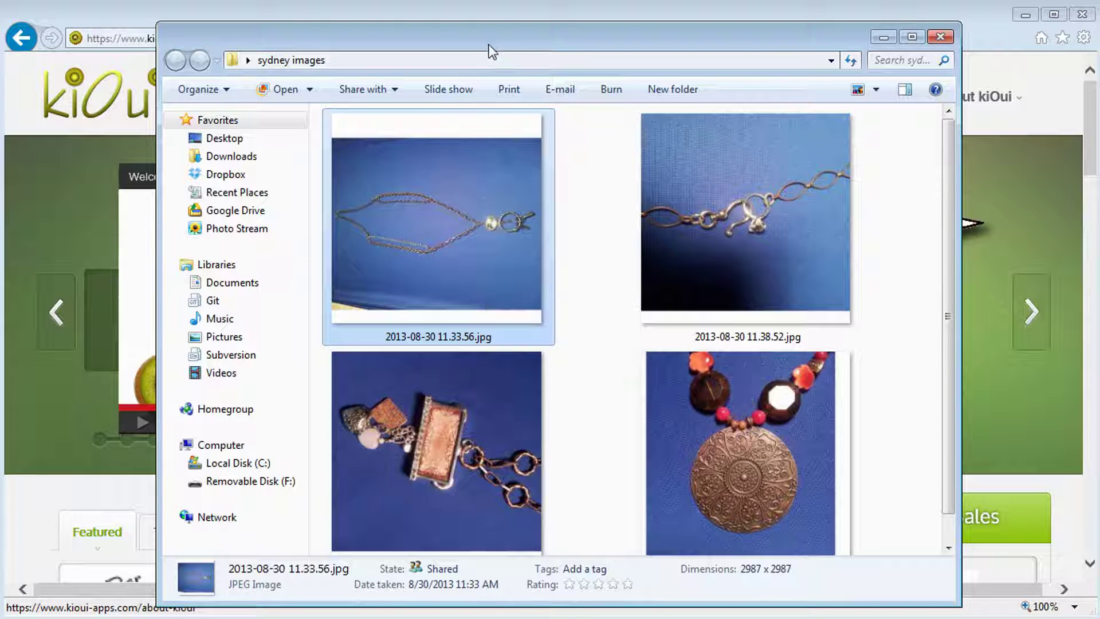
Create a new project in PhotoKey 6 Pro and import all four photos from the sydney images folder as foregrounds
drag(489, 44, 653, 54)
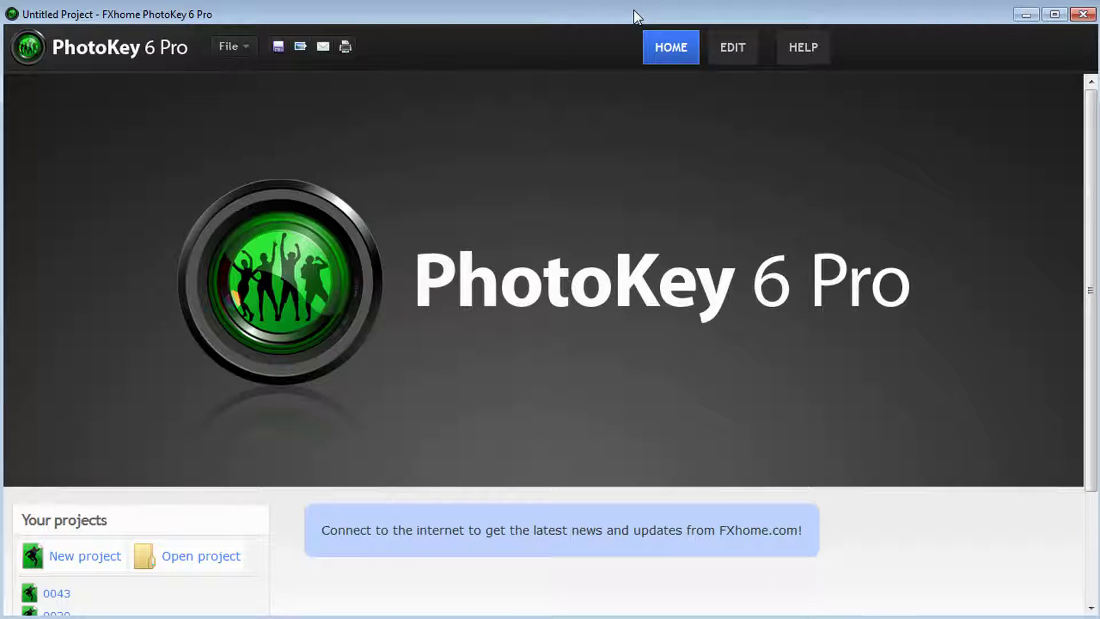
click(83, 566)
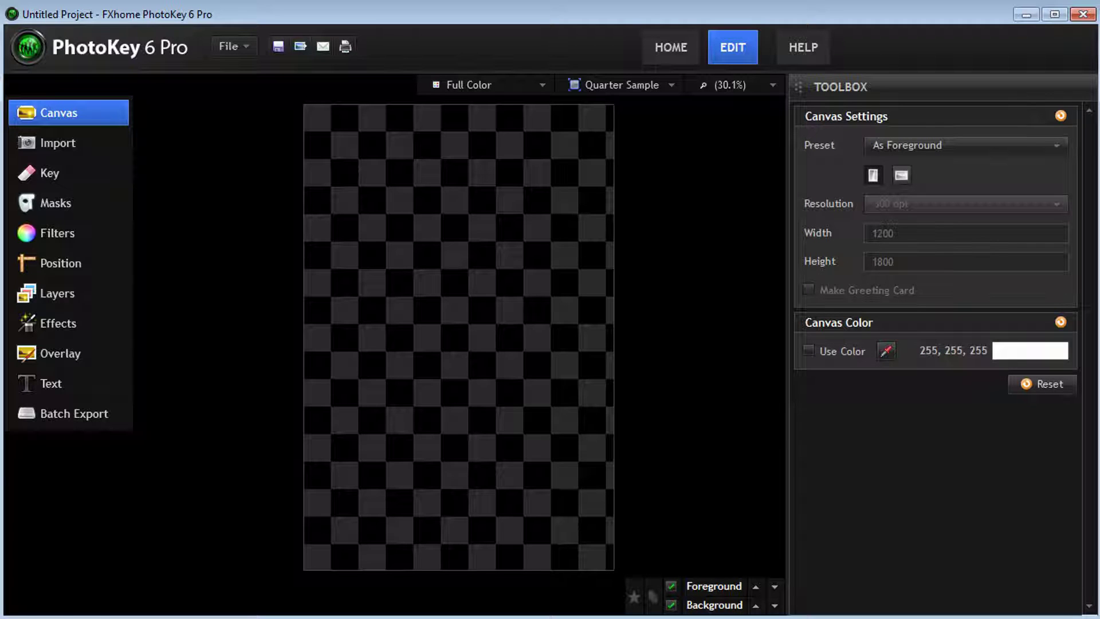
drag(1099, 81, 209, 56)
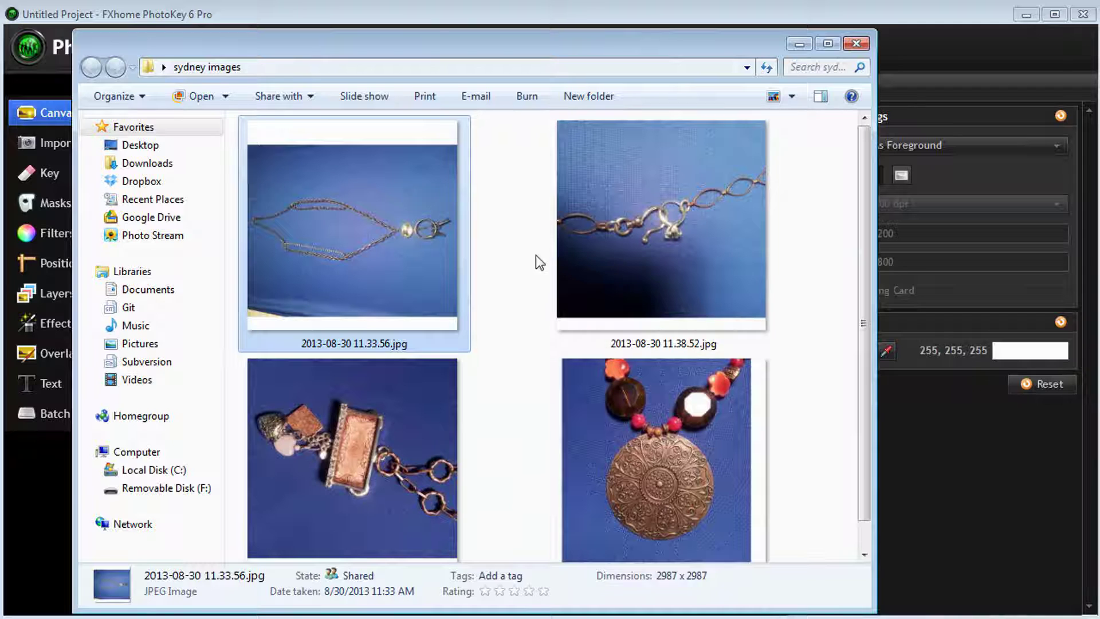
click(505, 249)
key(ctrl+a)
drag(390, 212, 912, 428)
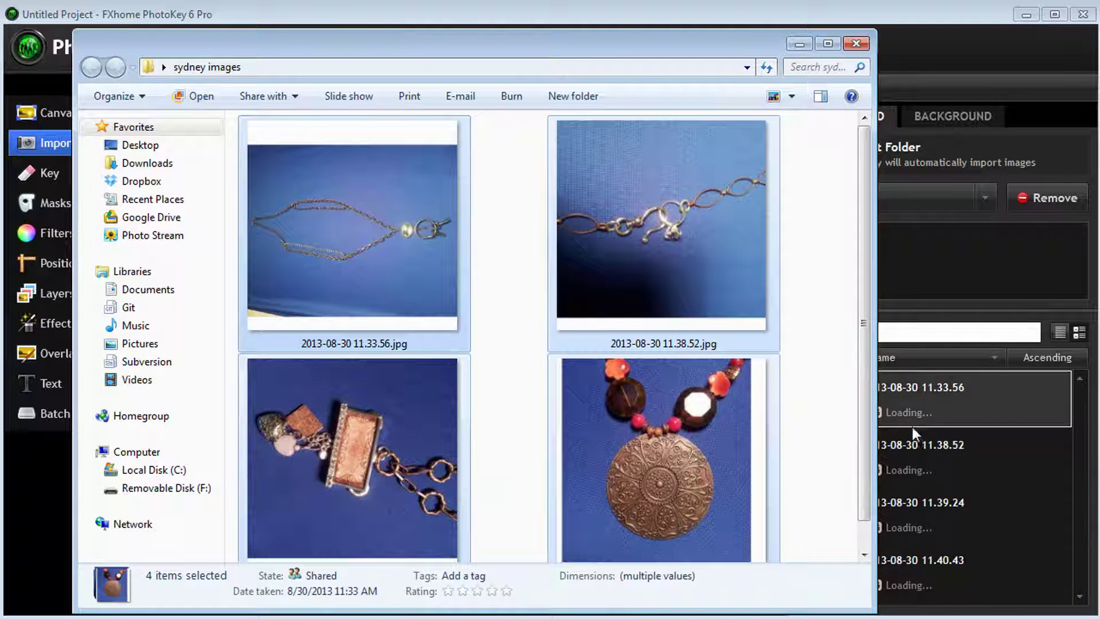
click(791, 47)
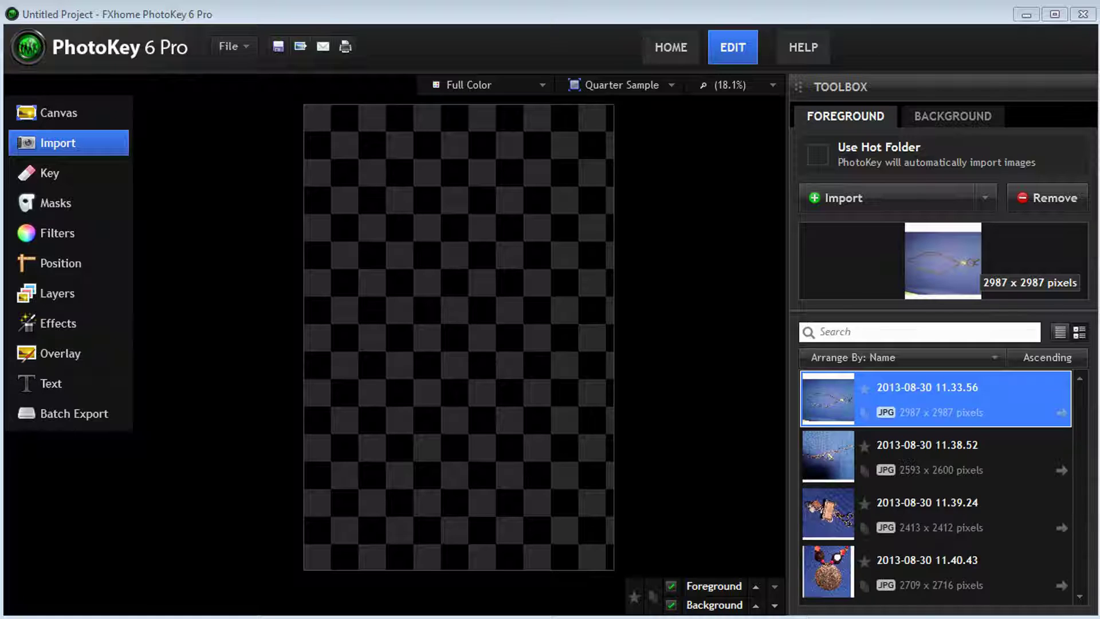
Load the 2013-08-30 11.33.56 photo onto the canvas as the foreground and open the canvas settings
double_click(906, 401)
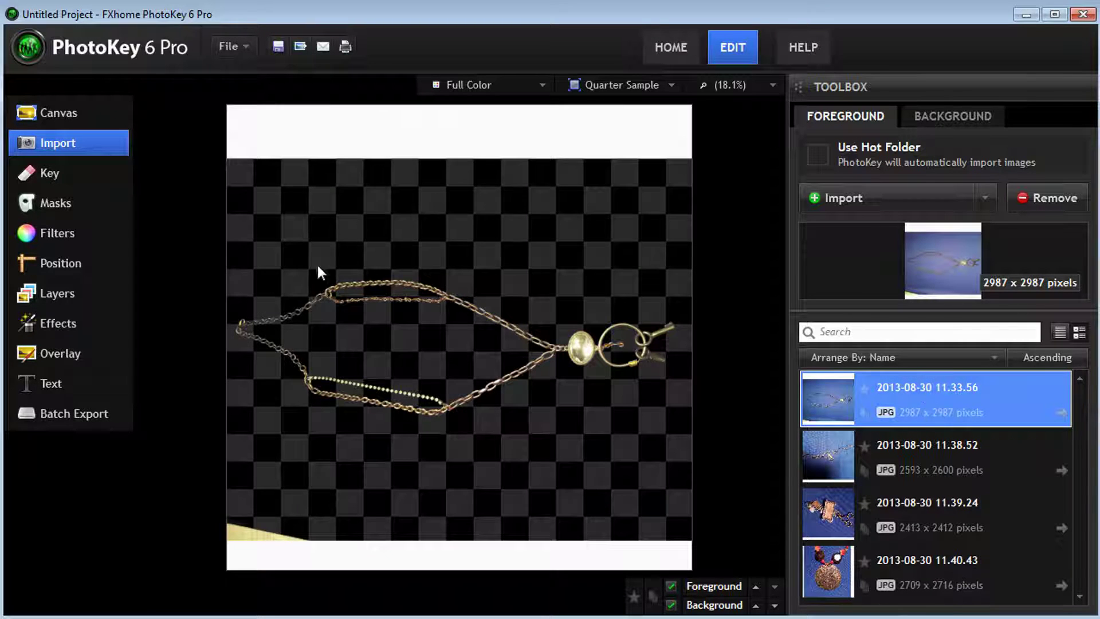
click(448, 83)
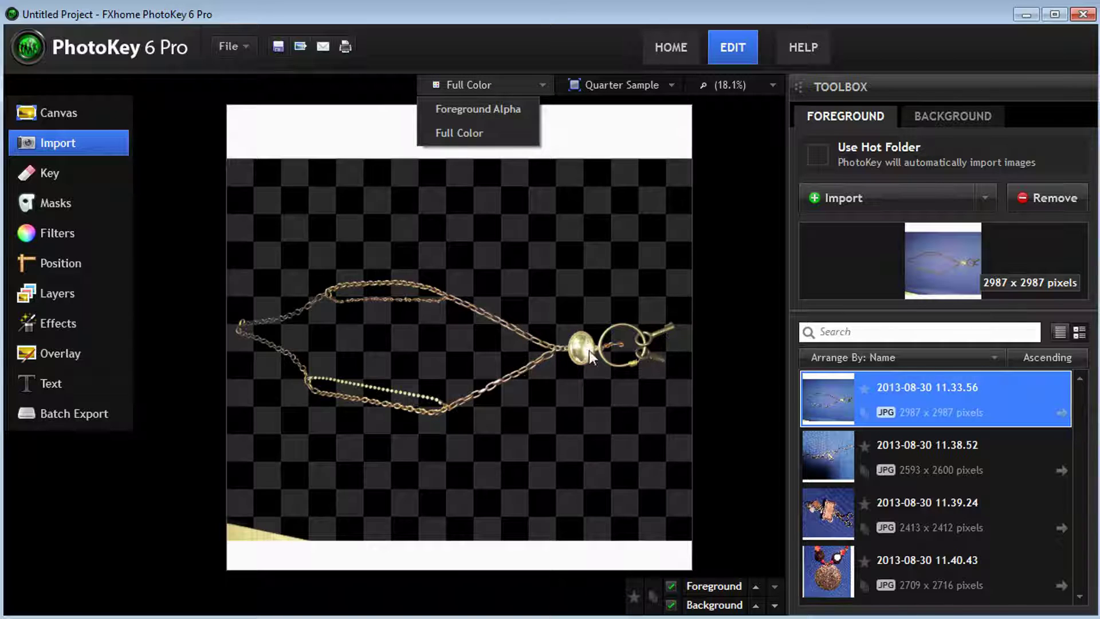
click(64, 118)
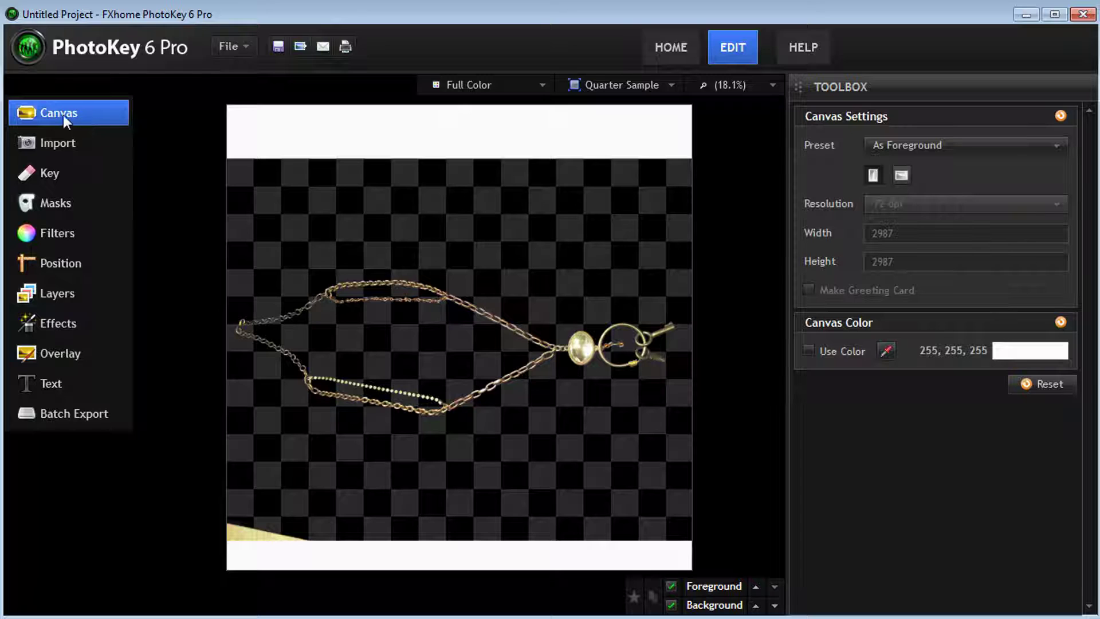
Turn on the white canvas color (255, 255, 255) and mark the current photo with a star
click(810, 349)
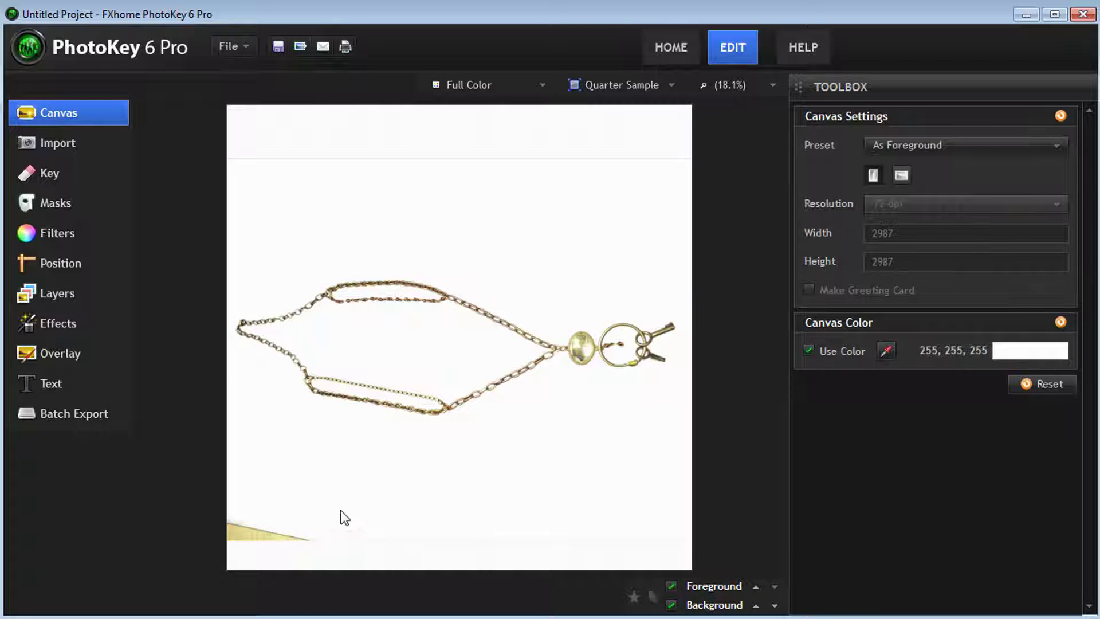
click(634, 598)
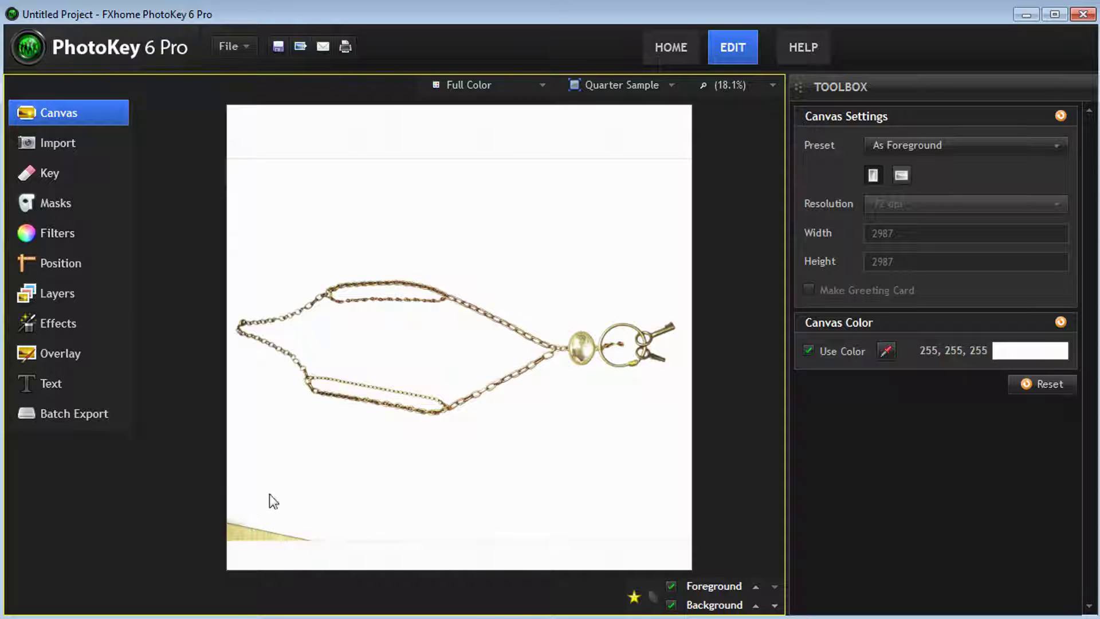
click(56, 175)
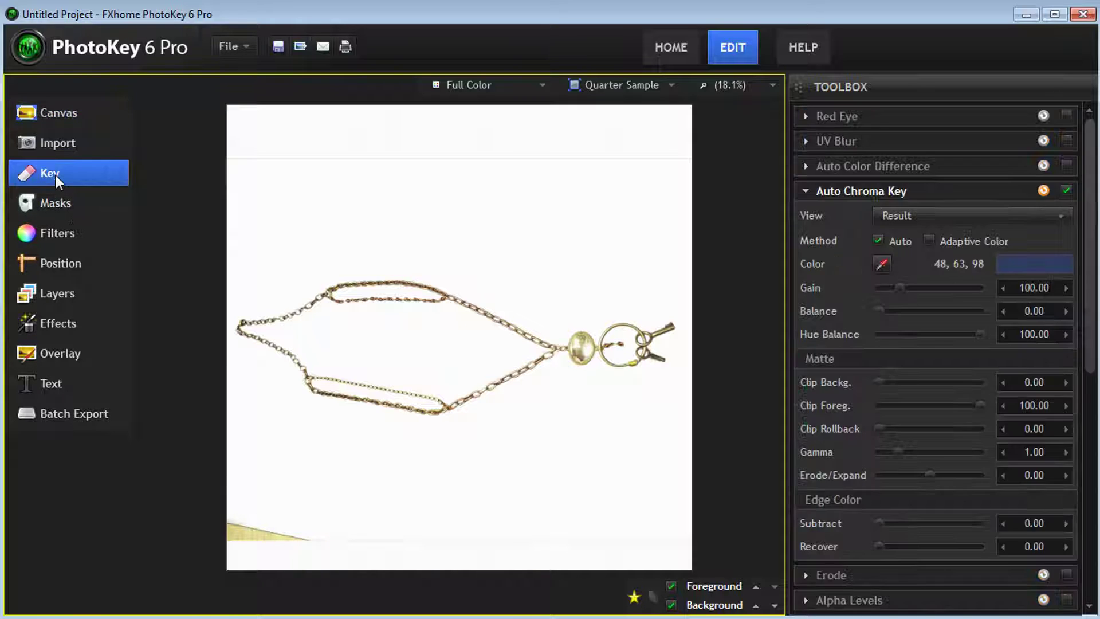
Add a four-point Remove Alpha mask around the yellow leftover in the photo's lower-left corner
click(50, 206)
click(819, 153)
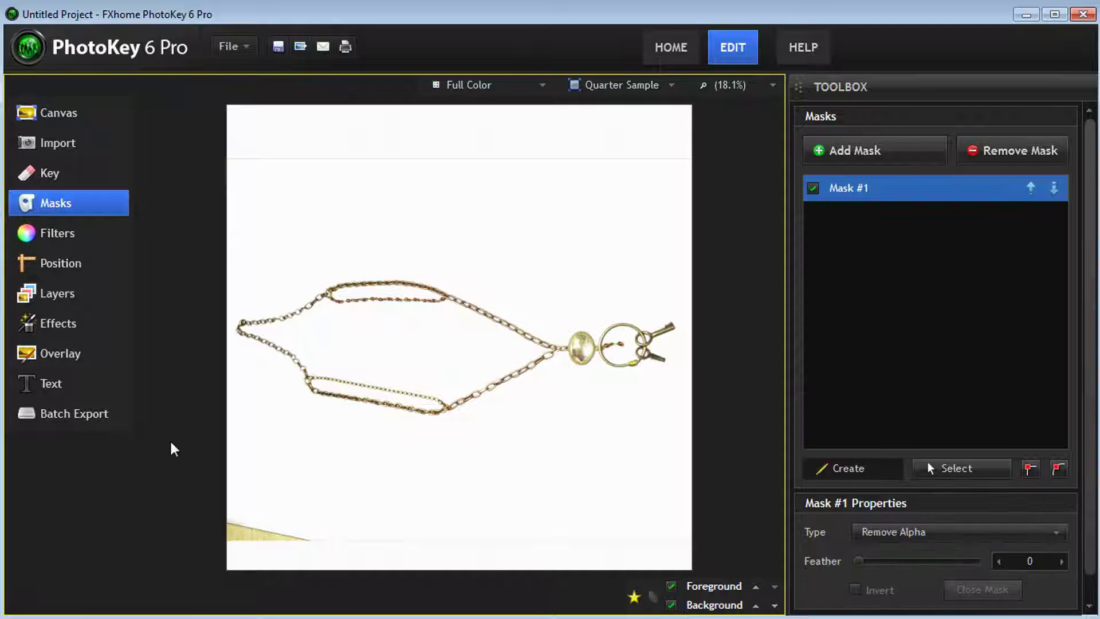
click(396, 491)
click(338, 604)
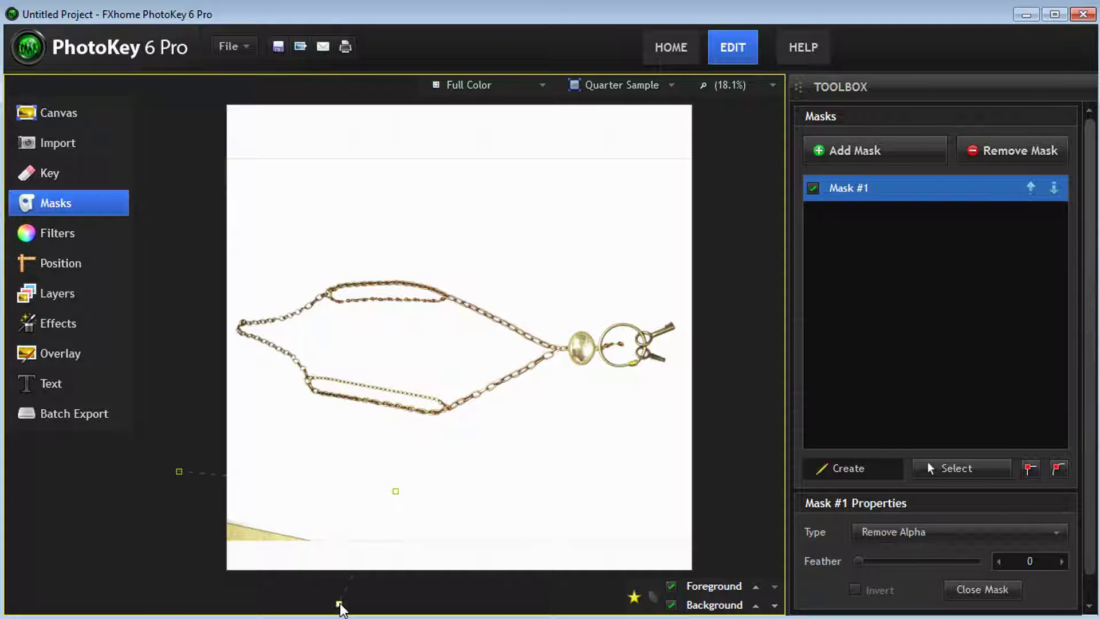
click(167, 571)
click(179, 472)
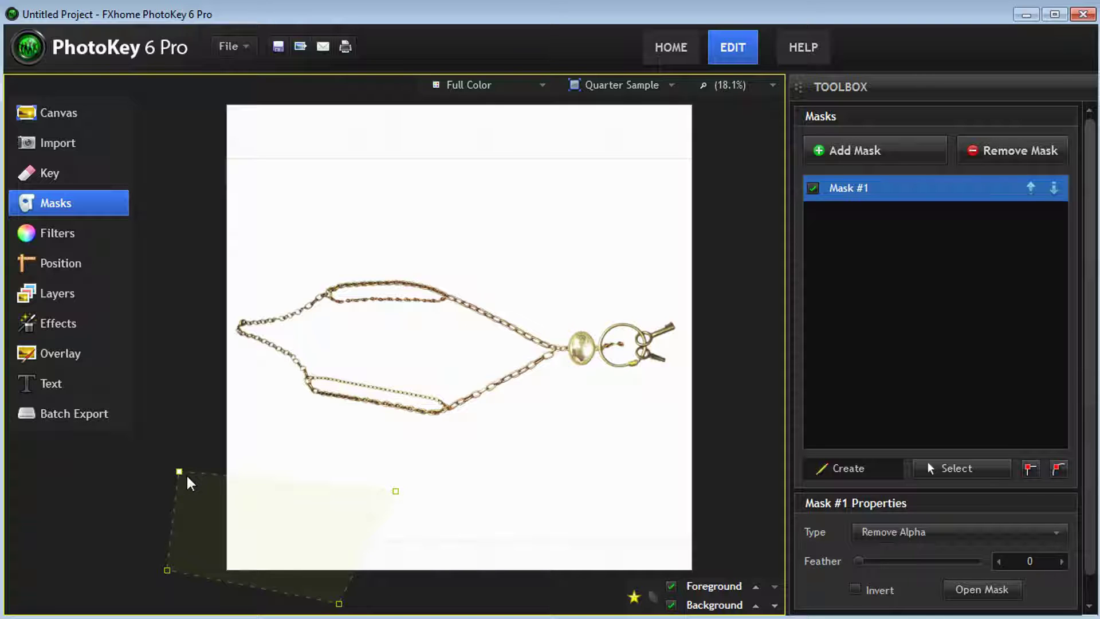
Examine the foreground alpha matte and the Auto Chroma Key's Clip Foreg. setting, and return to the Full Color view
click(454, 86)
click(450, 109)
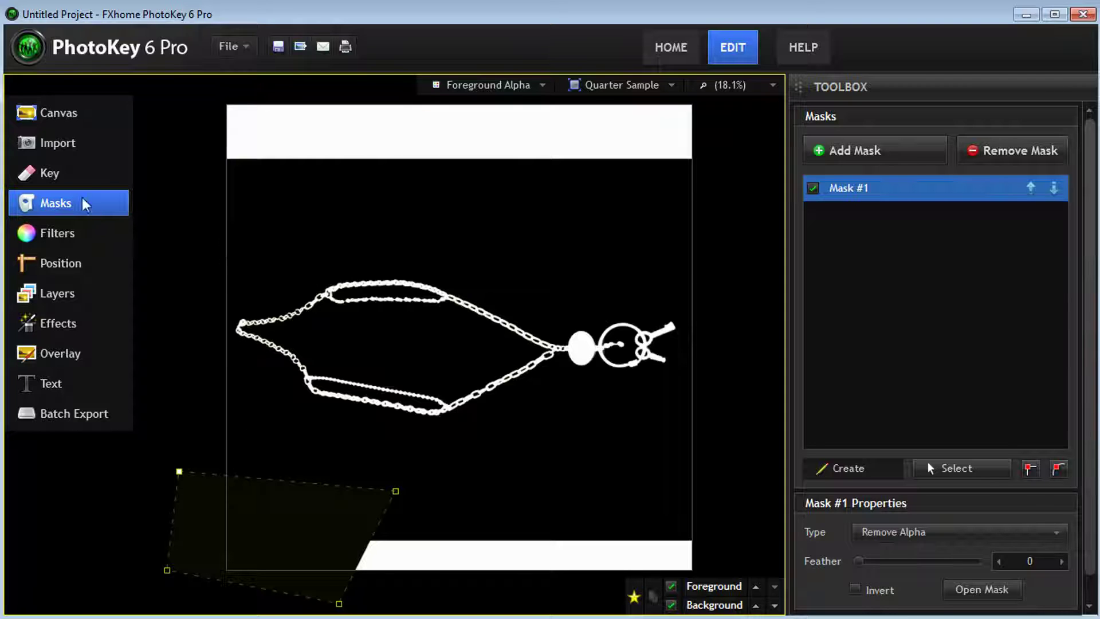
click(66, 176)
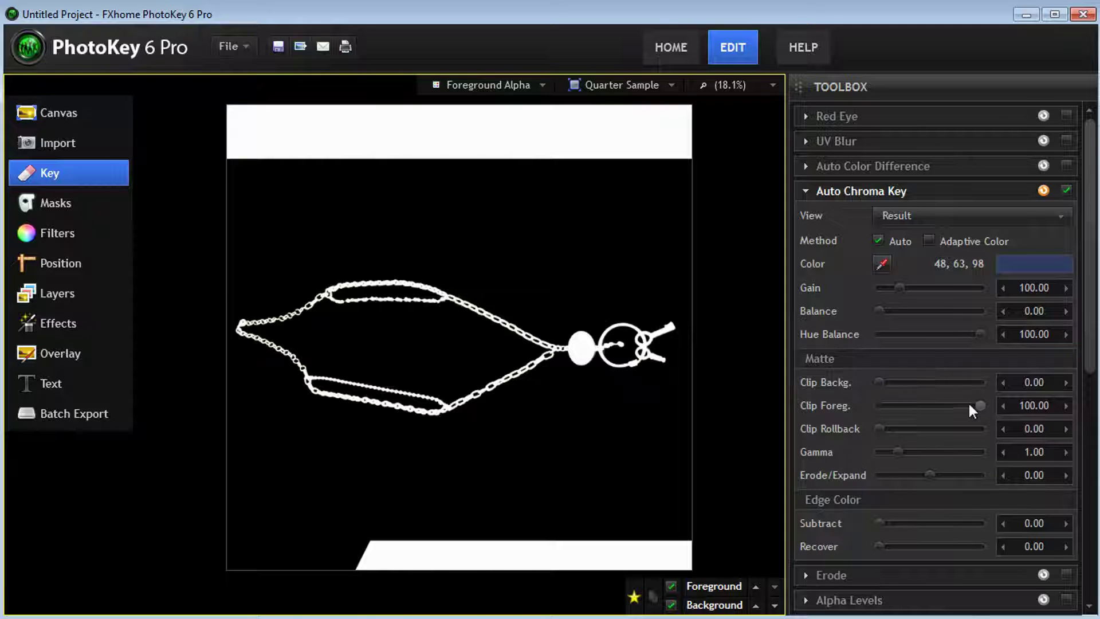
mouse_move(977, 405)
mouse_down()
mouse_move(936, 406)
mouse_move(999, 404)
mouse_up()
click(504, 85)
click(487, 134)
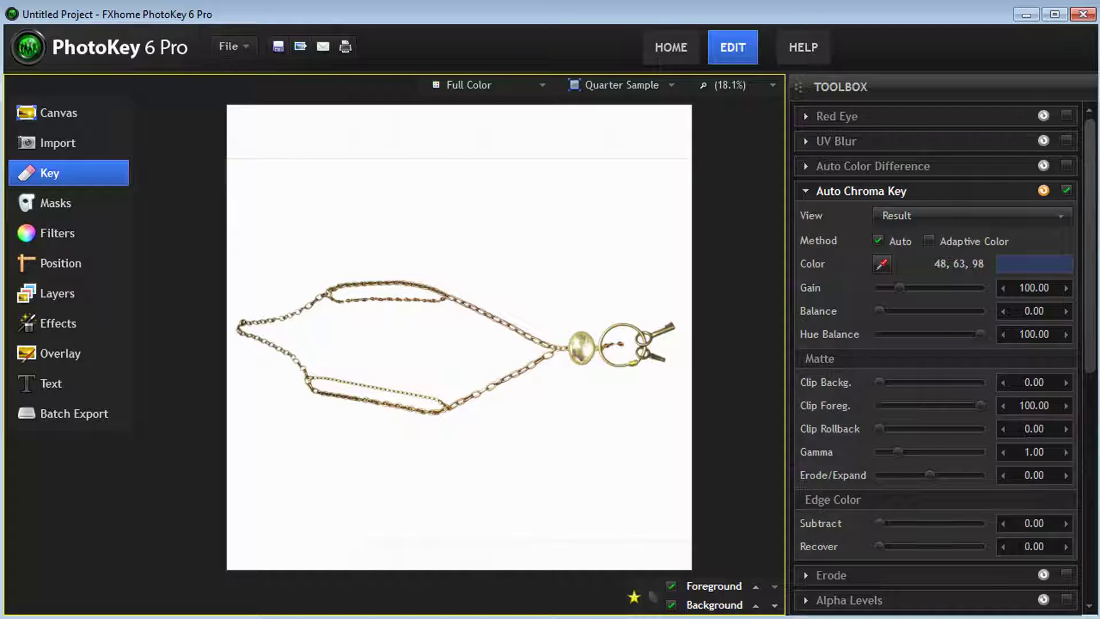
Add a second four-point Remove Alpha mask covering the strip along the photo's upper edge
click(44, 205)
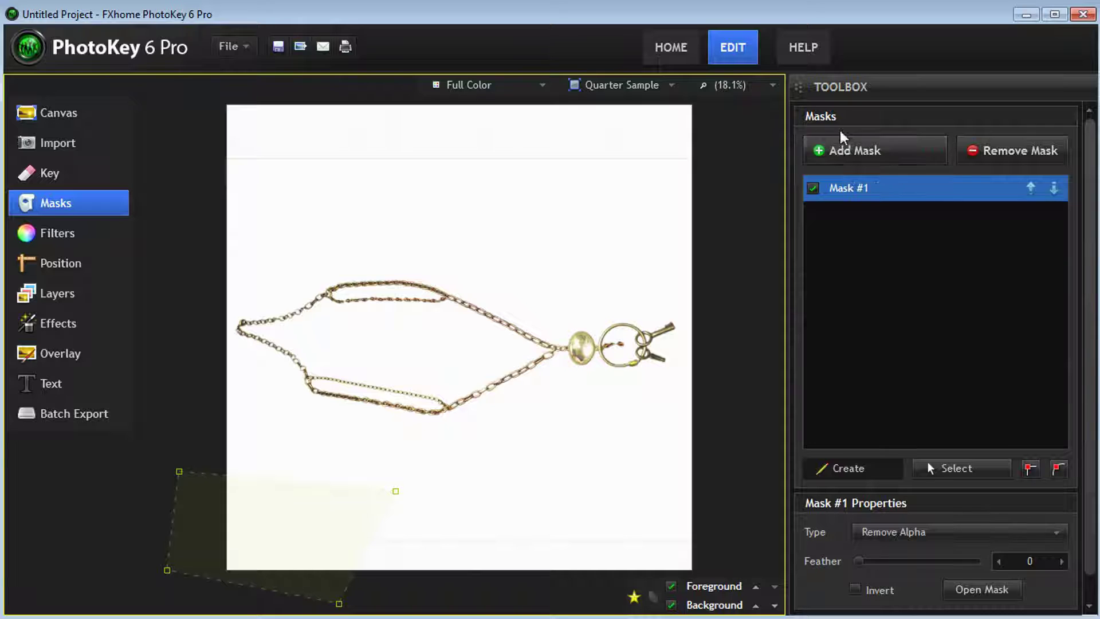
click(839, 149)
click(194, 182)
click(722, 206)
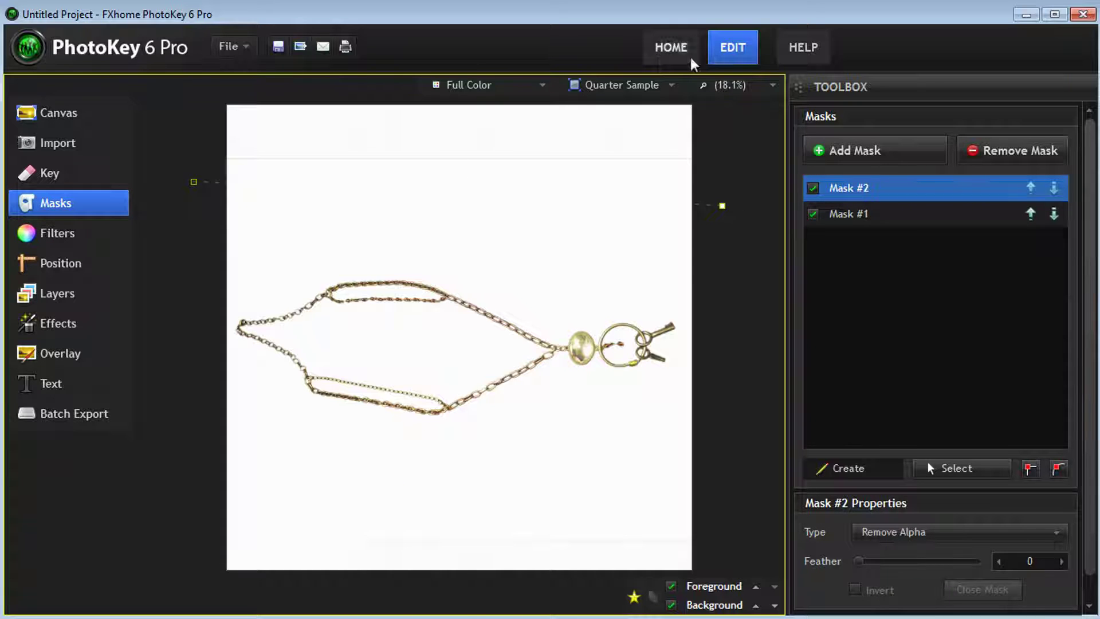
click(722, 101)
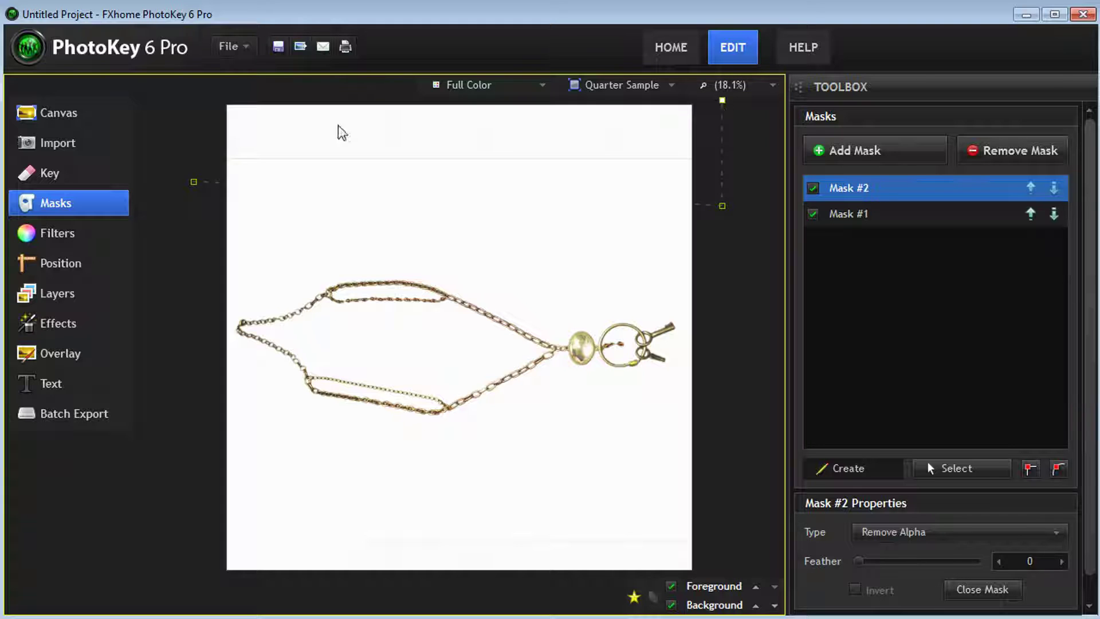
click(177, 87)
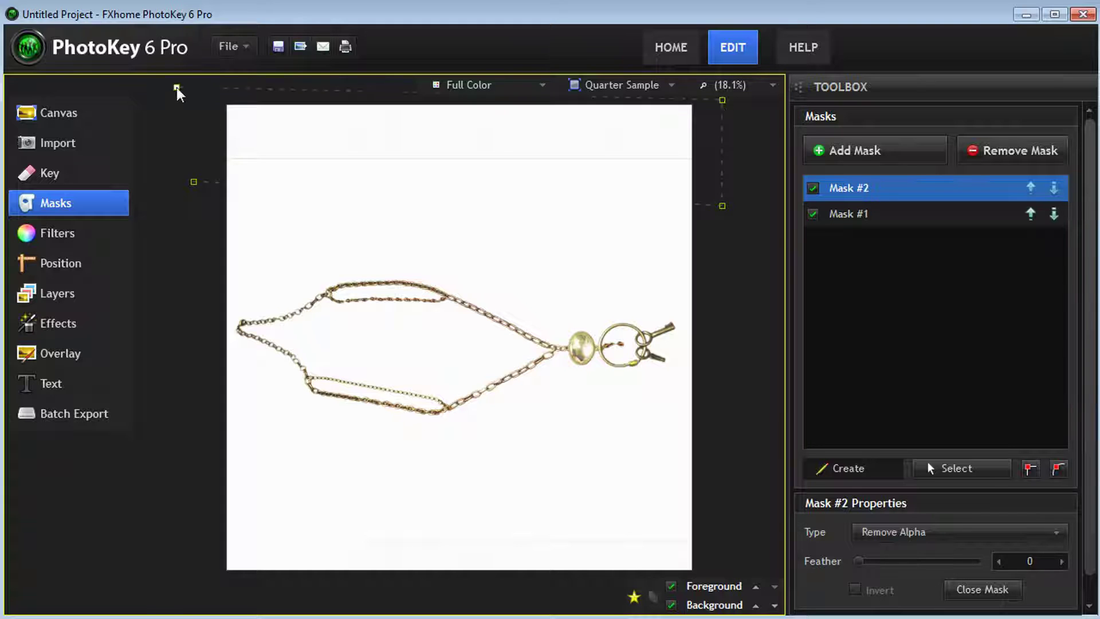
click(193, 183)
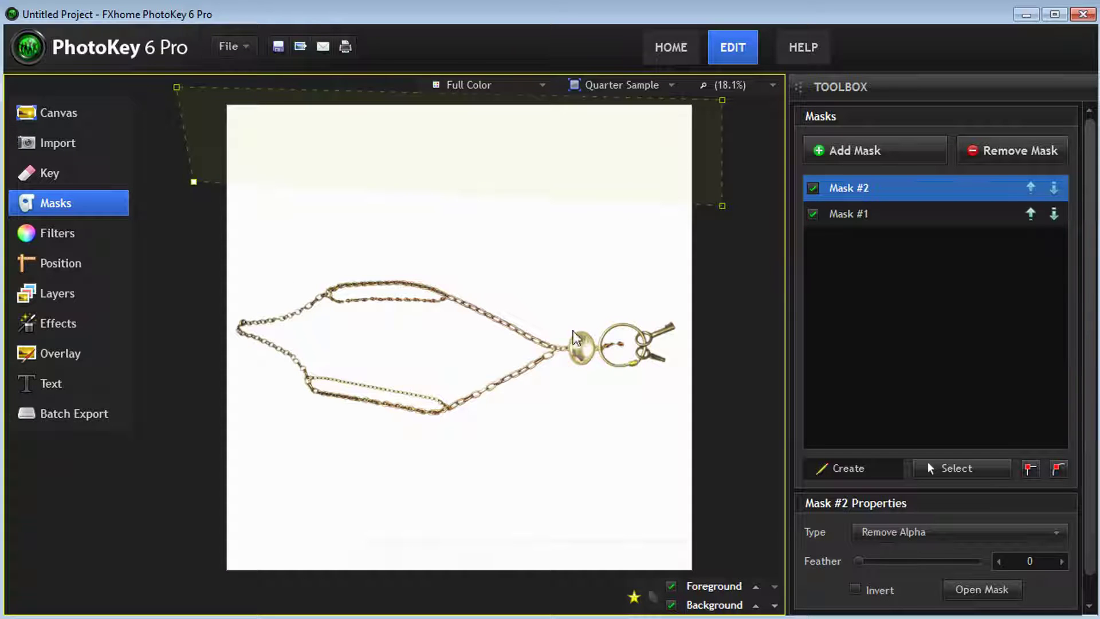
Set the canvas color to black (0, 0, 0) to check for leftover areas, switching the color off and on again
click(55, 112)
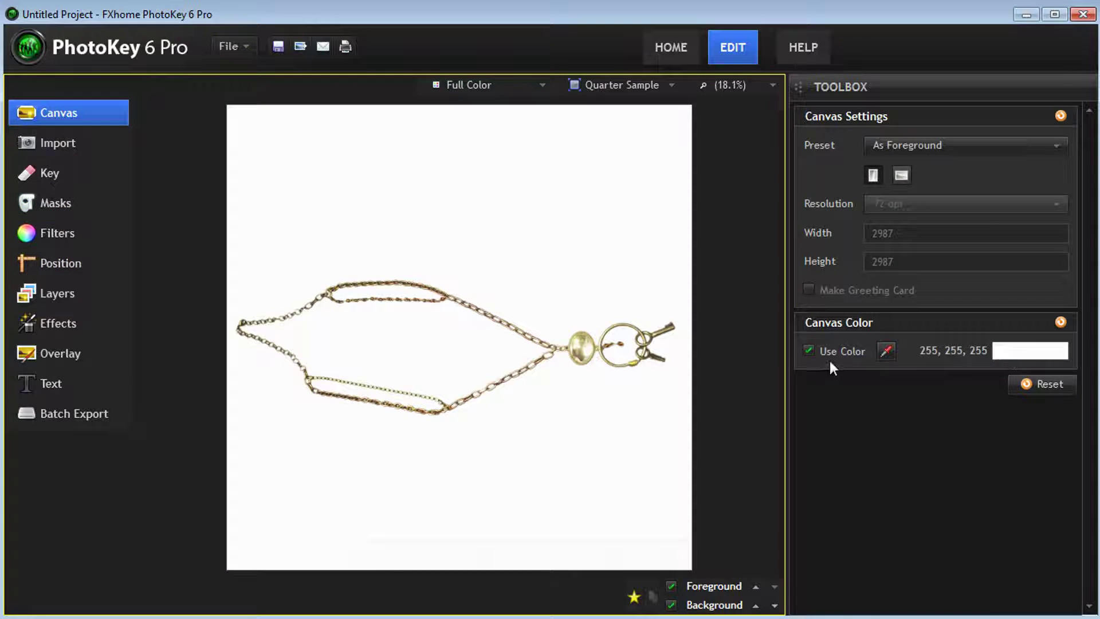
click(1010, 355)
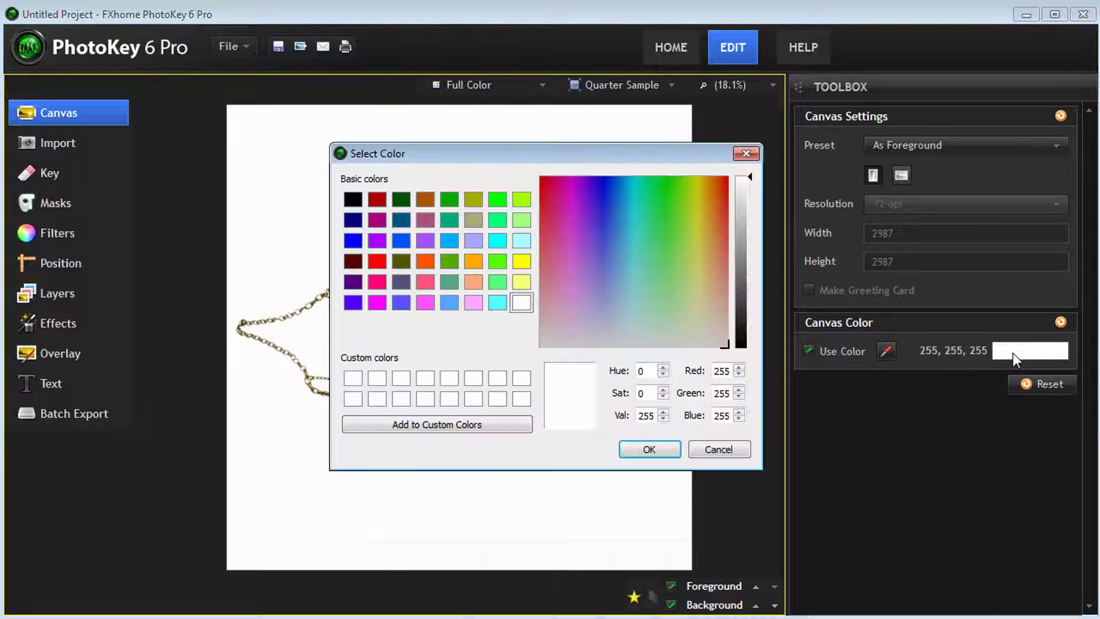
click(352, 200)
click(652, 452)
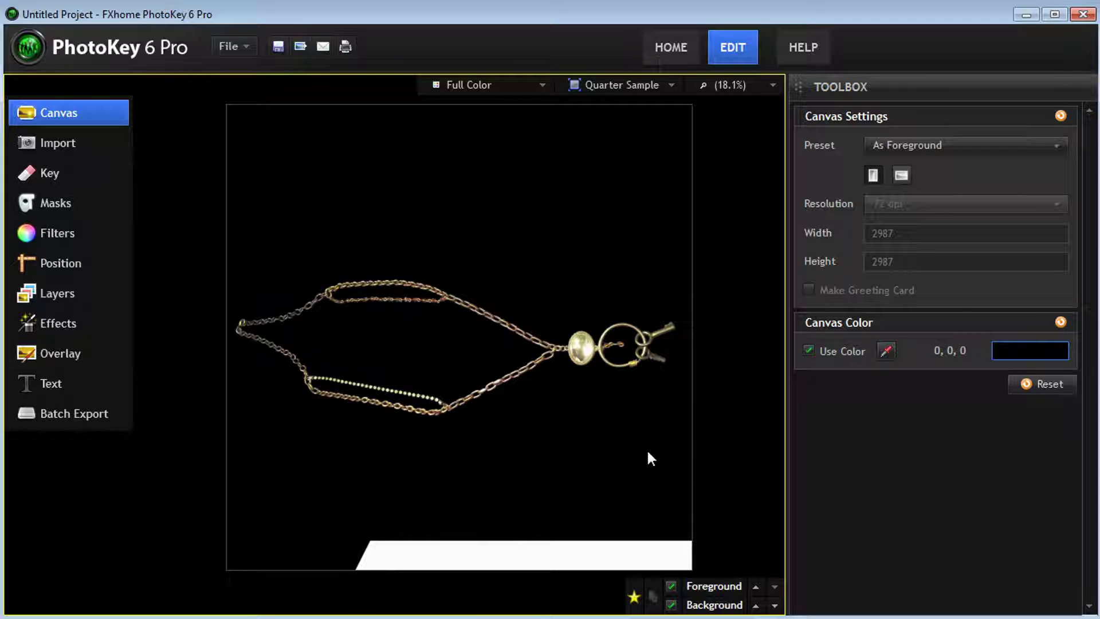
click(809, 350)
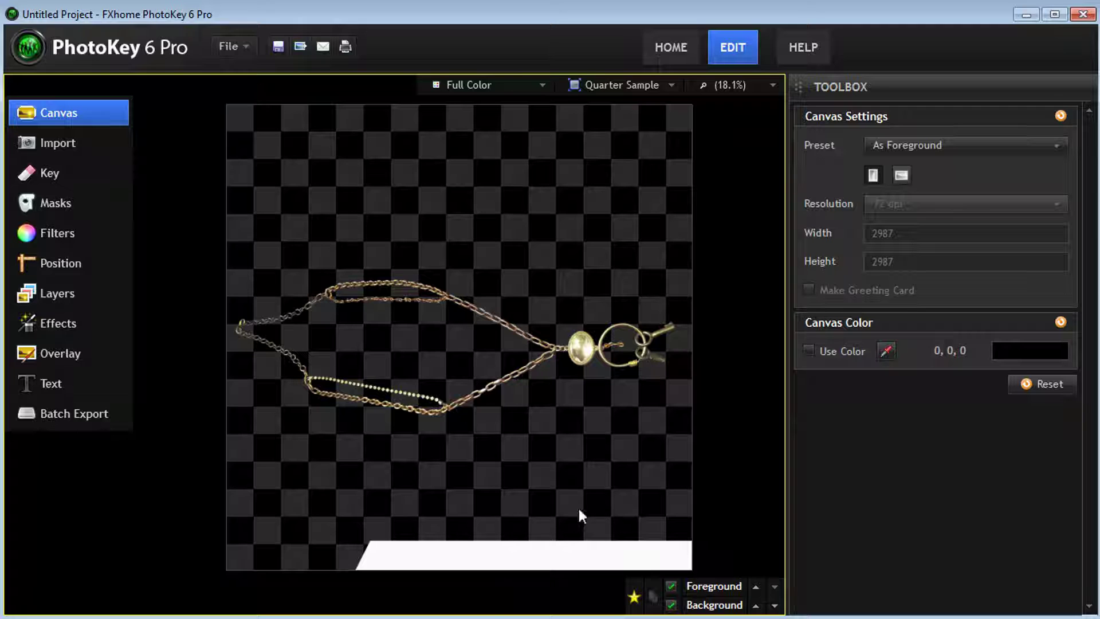
click(809, 352)
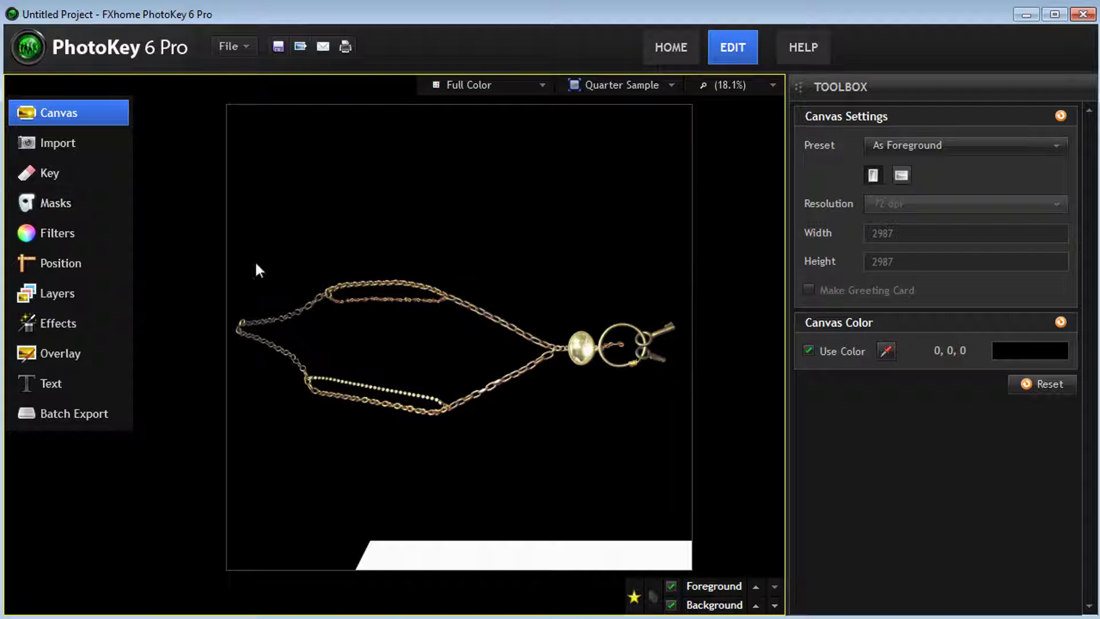
Add a third Remove Alpha mask enclosing the white strip along the photo's bottom edge
click(57, 204)
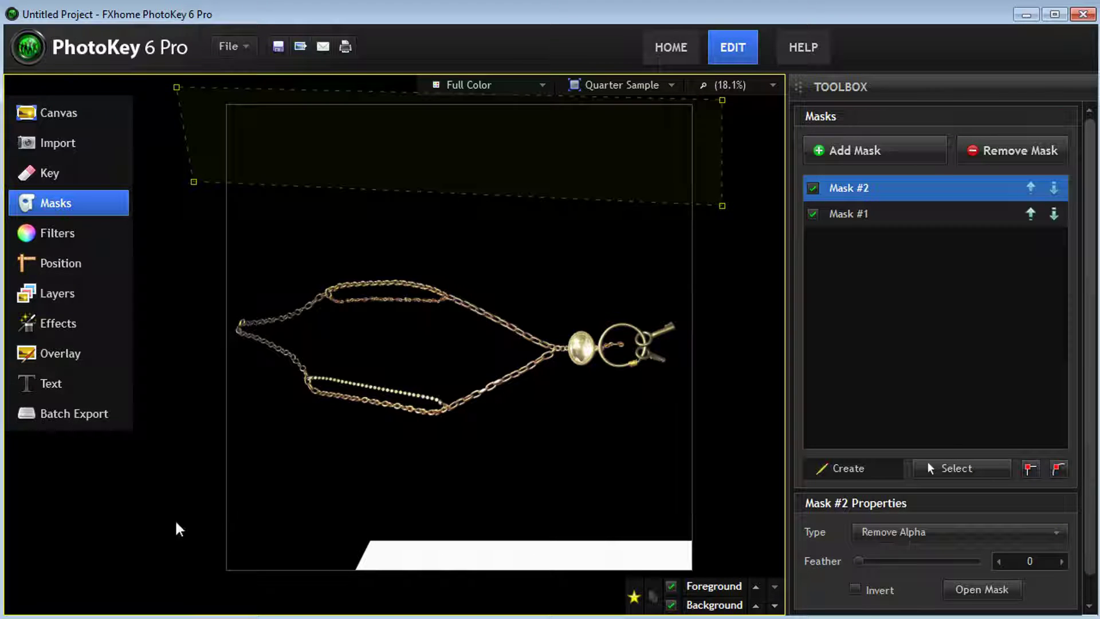
click(860, 151)
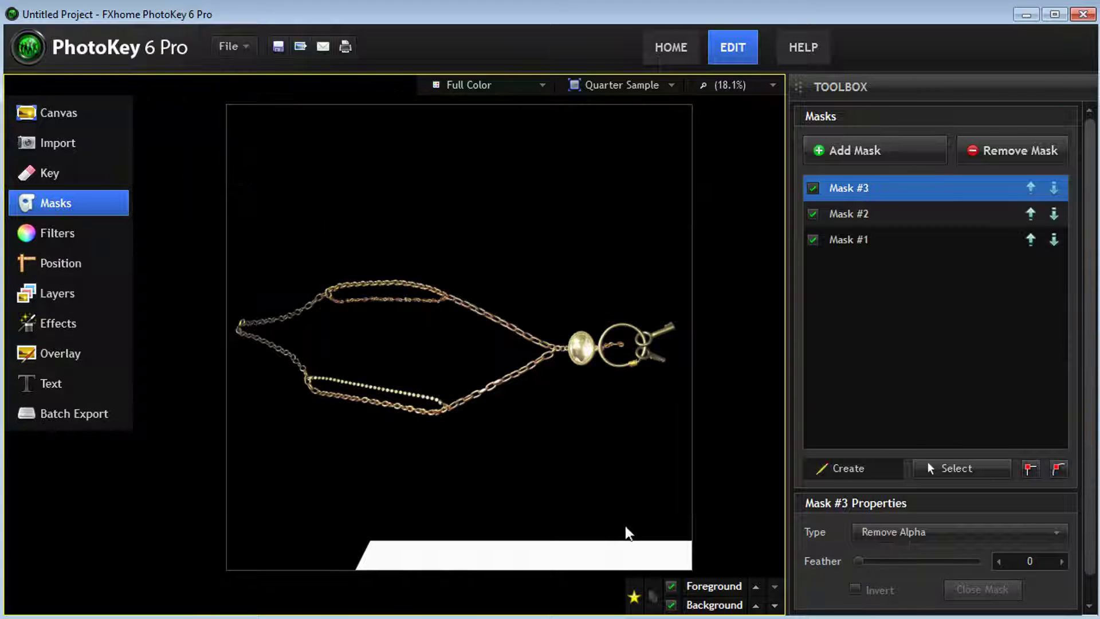
click(740, 519)
click(342, 579)
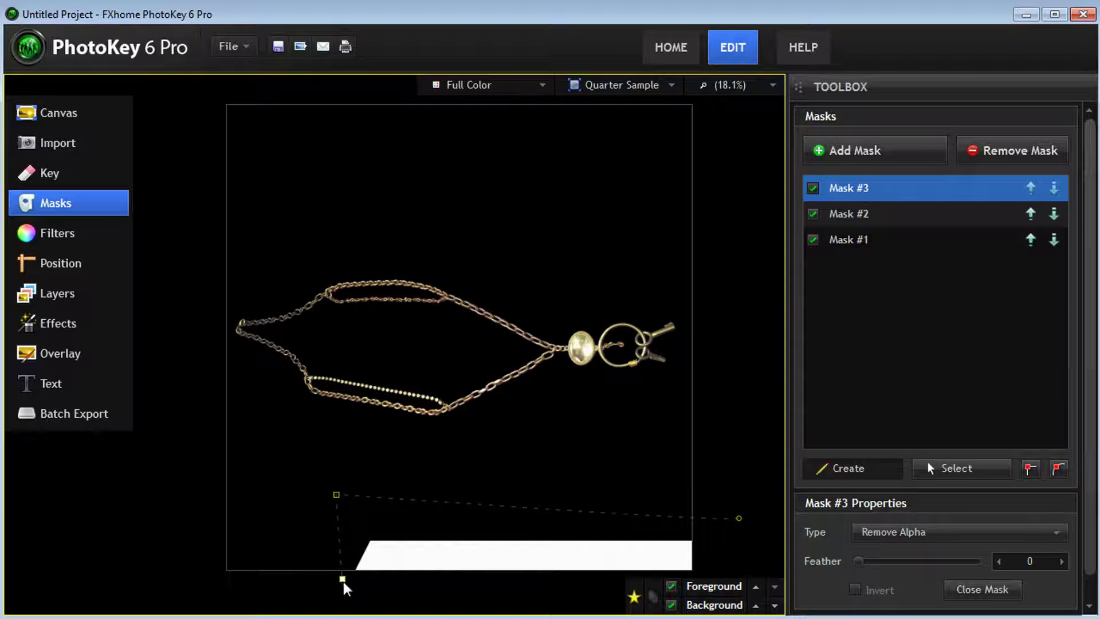
click(739, 578)
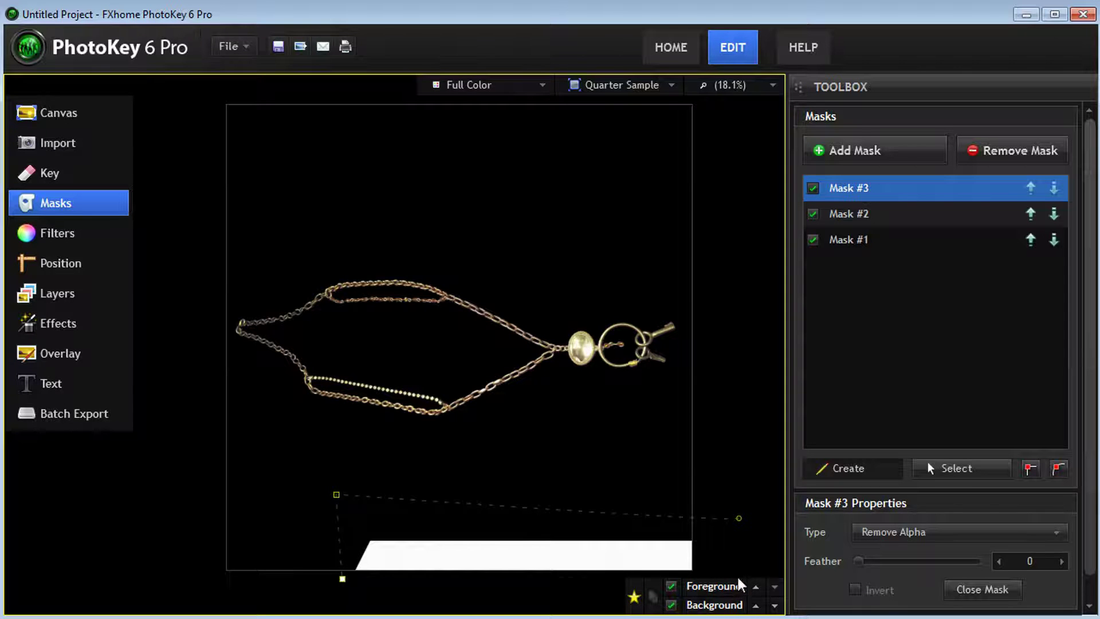
click(739, 519)
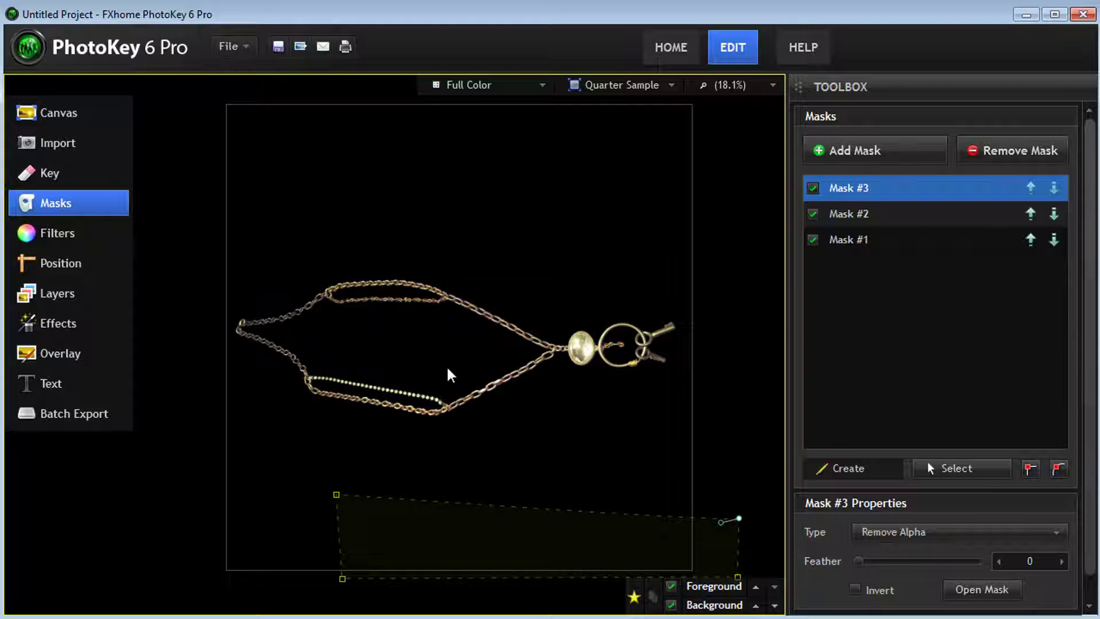
Set the canvas color to white (255, 255, 255)
click(64, 117)
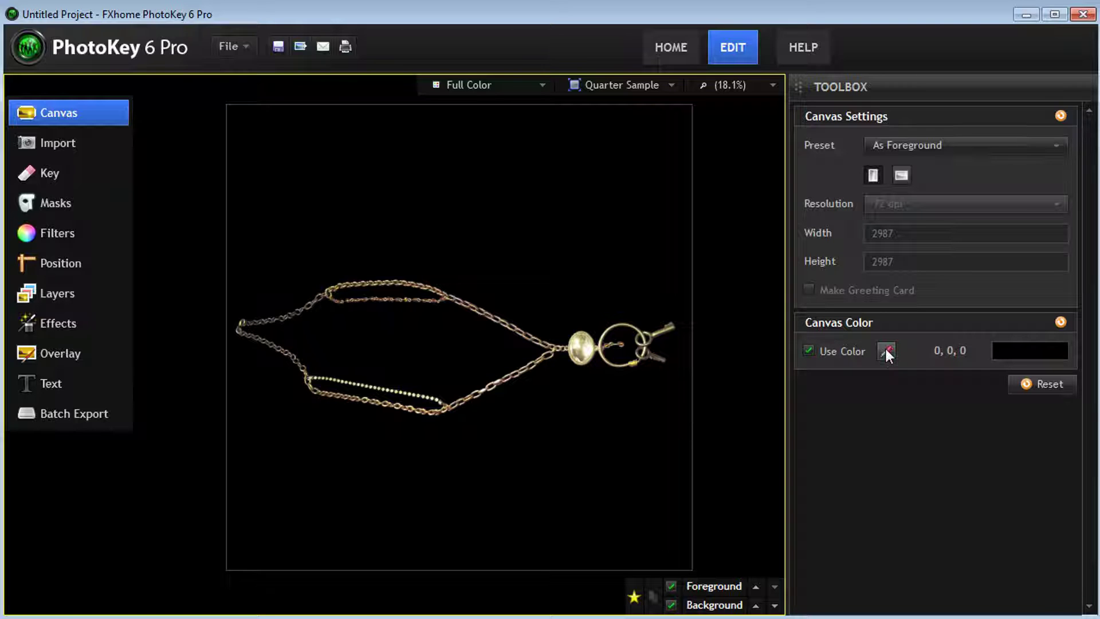
click(1040, 352)
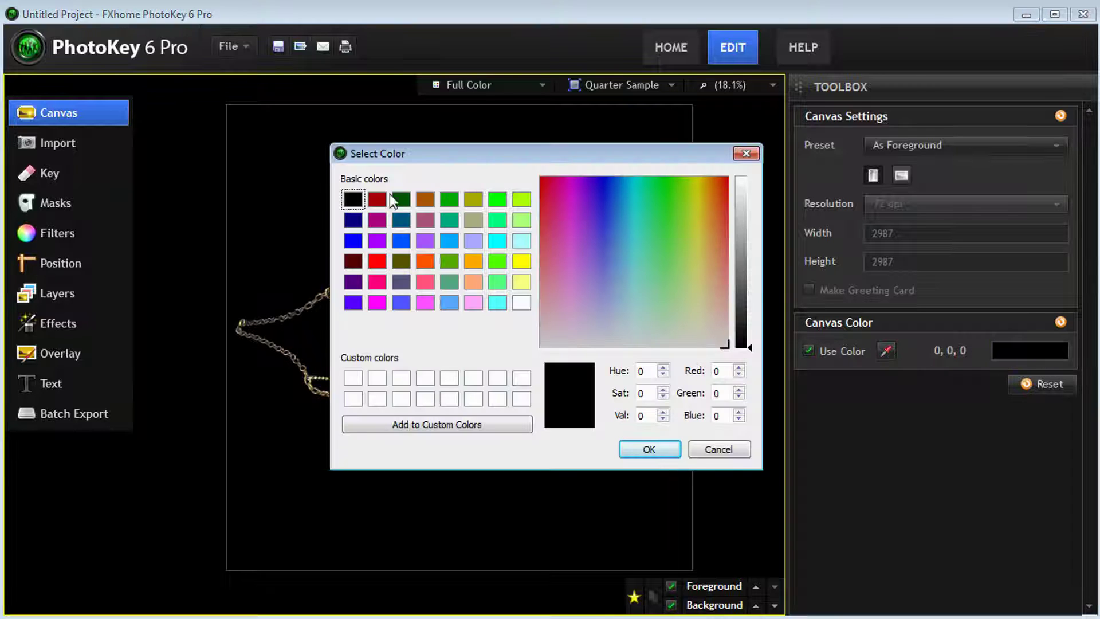
click(524, 303)
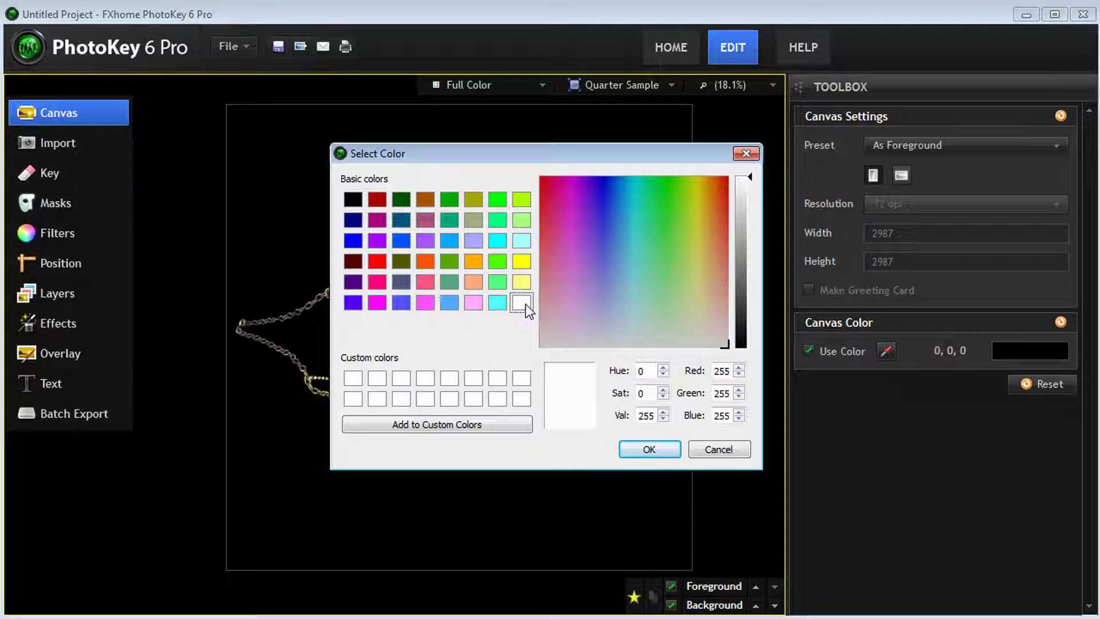
click(668, 452)
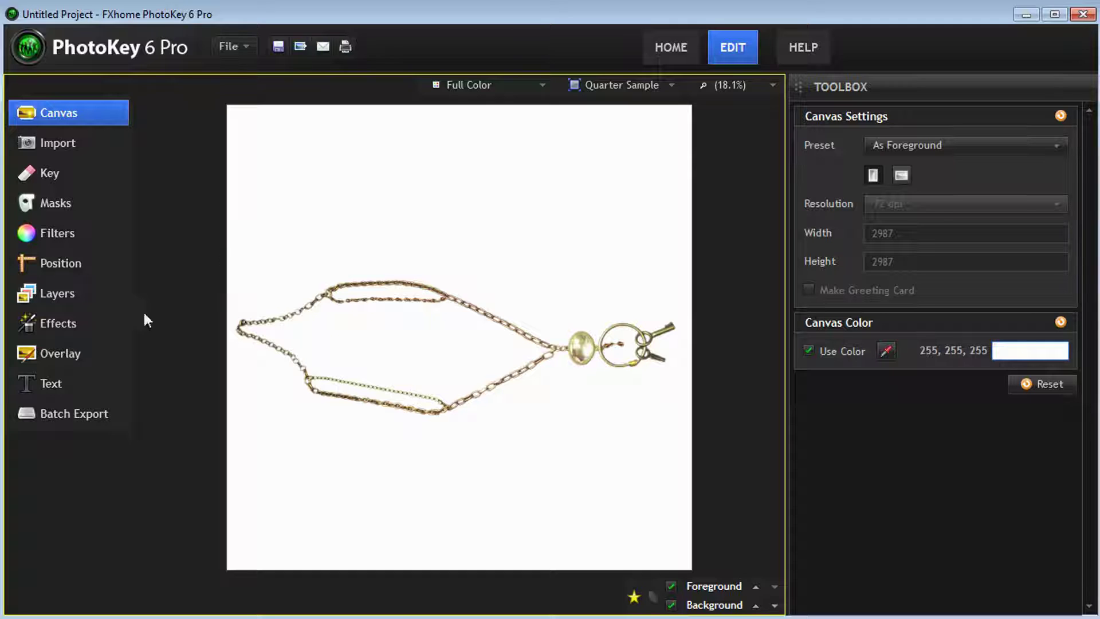
Load the 2013-08-30 11.38.52 photo as the foreground and mark it with a star
click(51, 140)
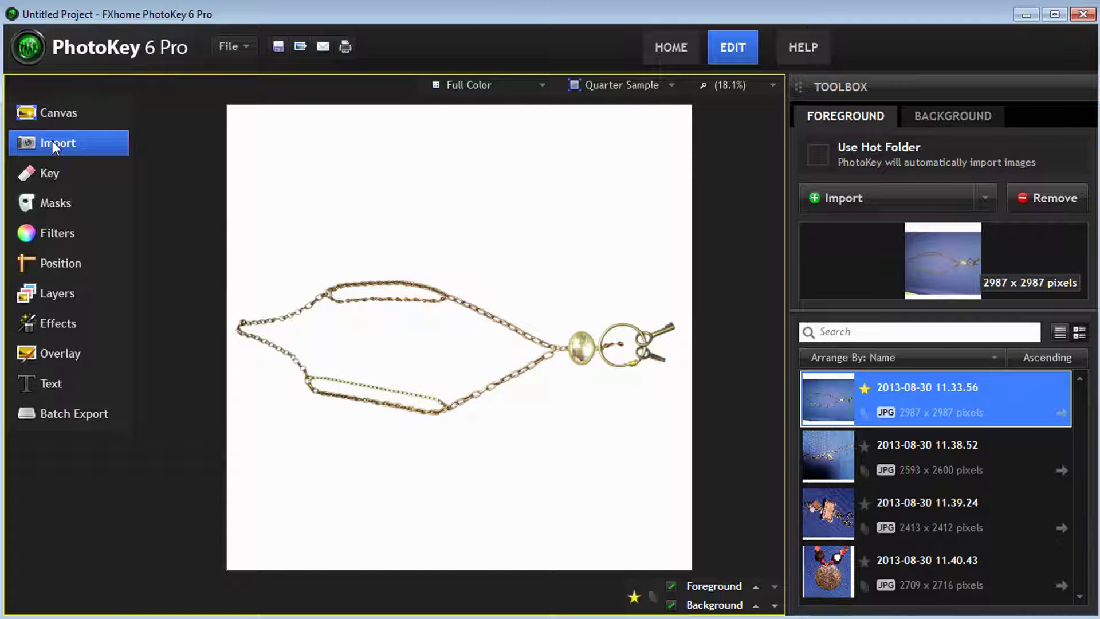
mouse_move(964, 459)
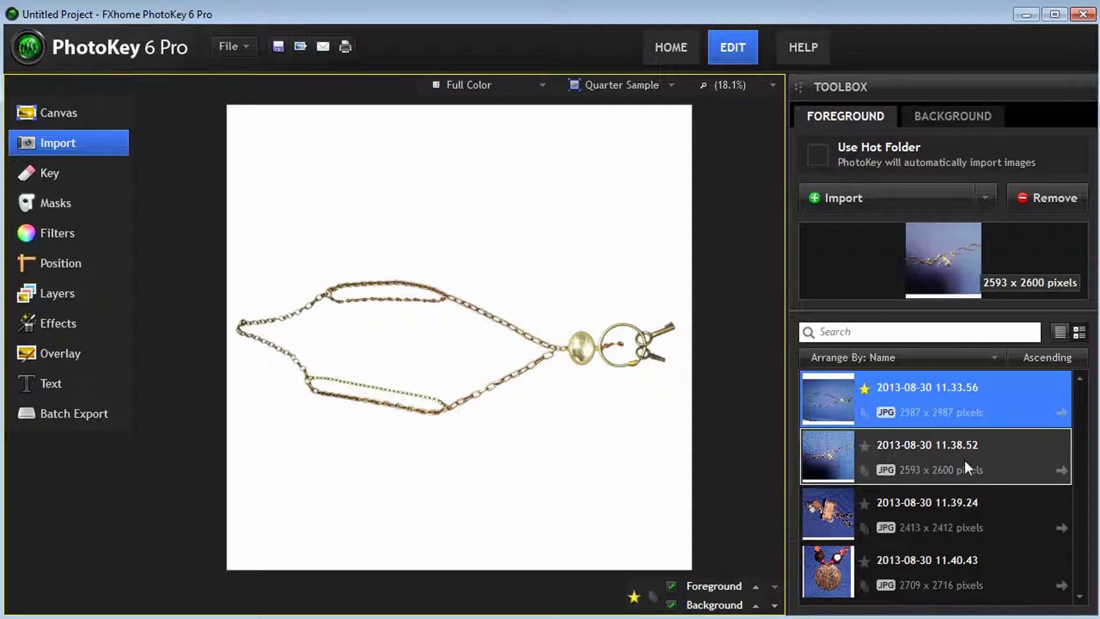
click(961, 462)
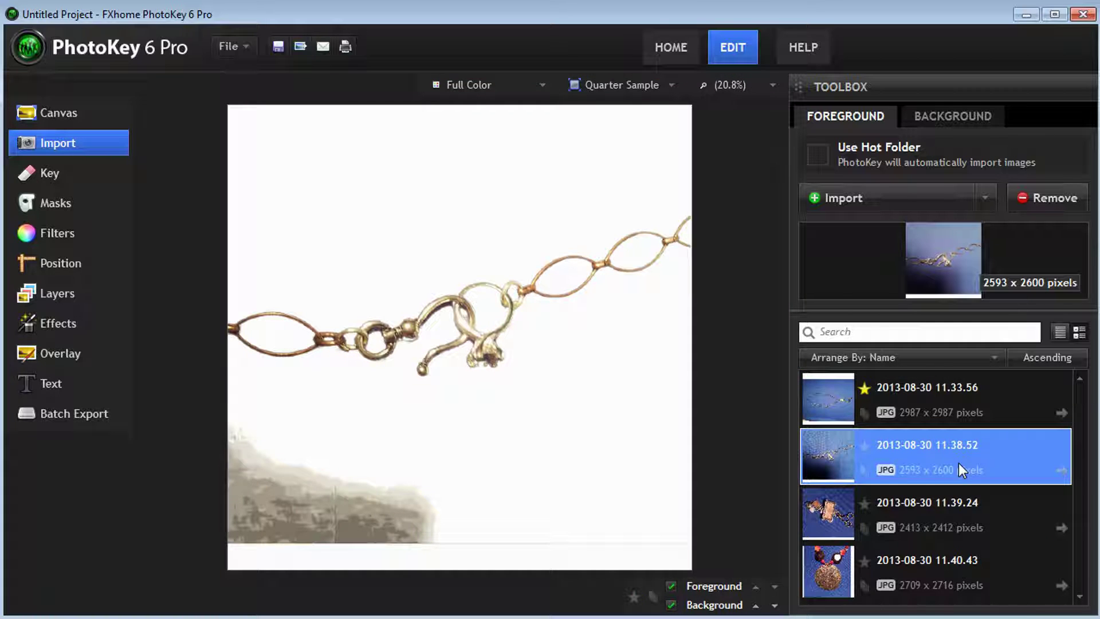
click(634, 598)
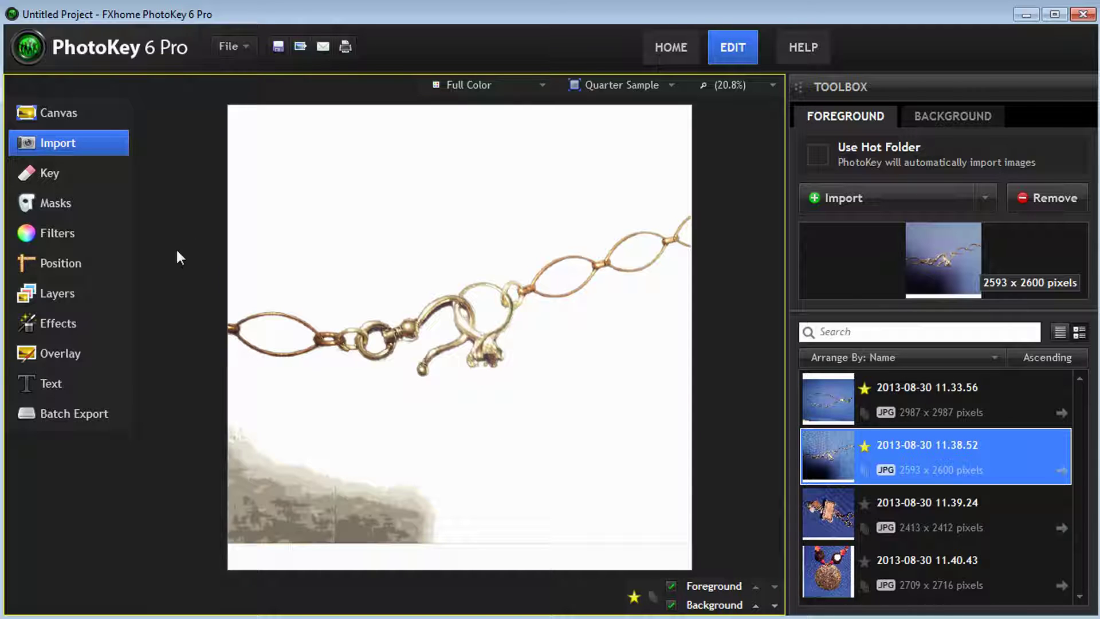
Add a four-point Remove Alpha mask around the gray shadow in the clasp photo's lower-left corner
click(54, 204)
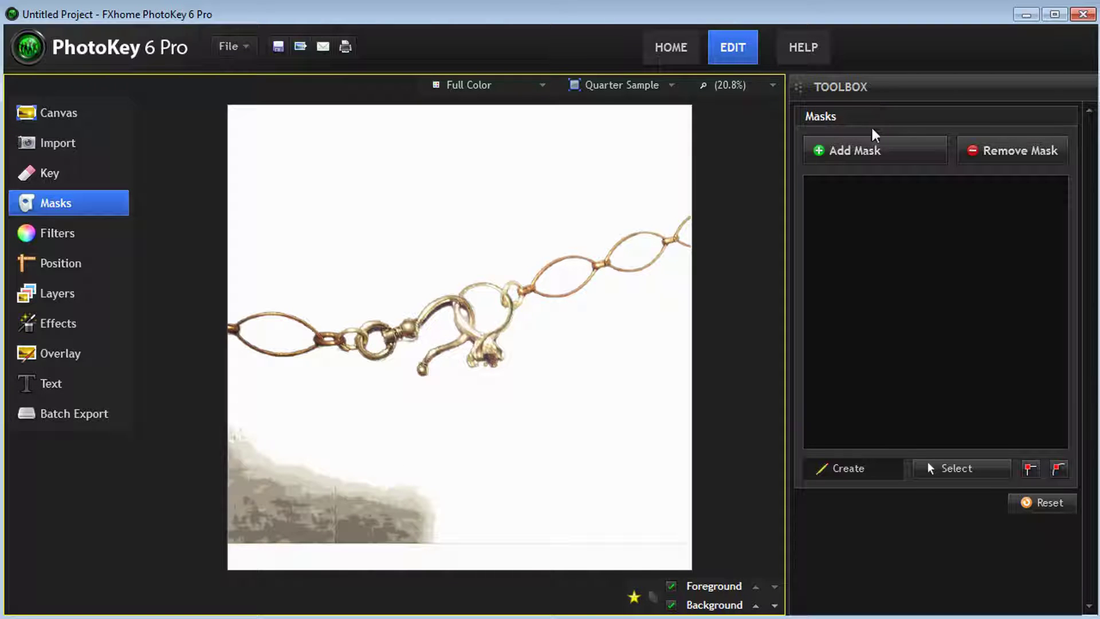
click(880, 152)
click(168, 372)
click(487, 442)
click(467, 582)
click(181, 590)
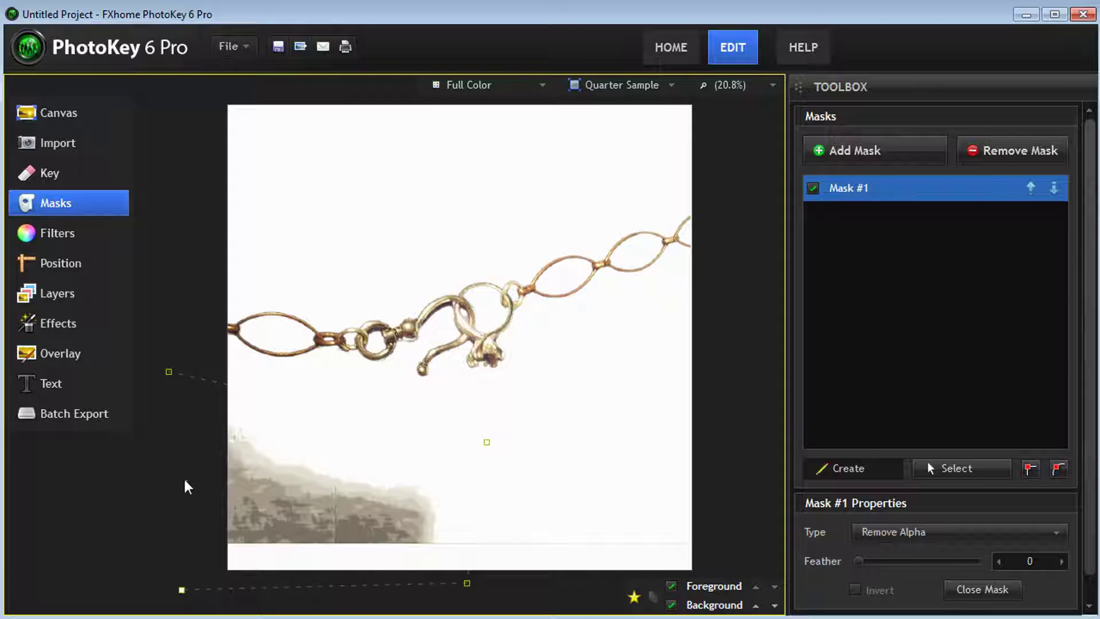
click(170, 373)
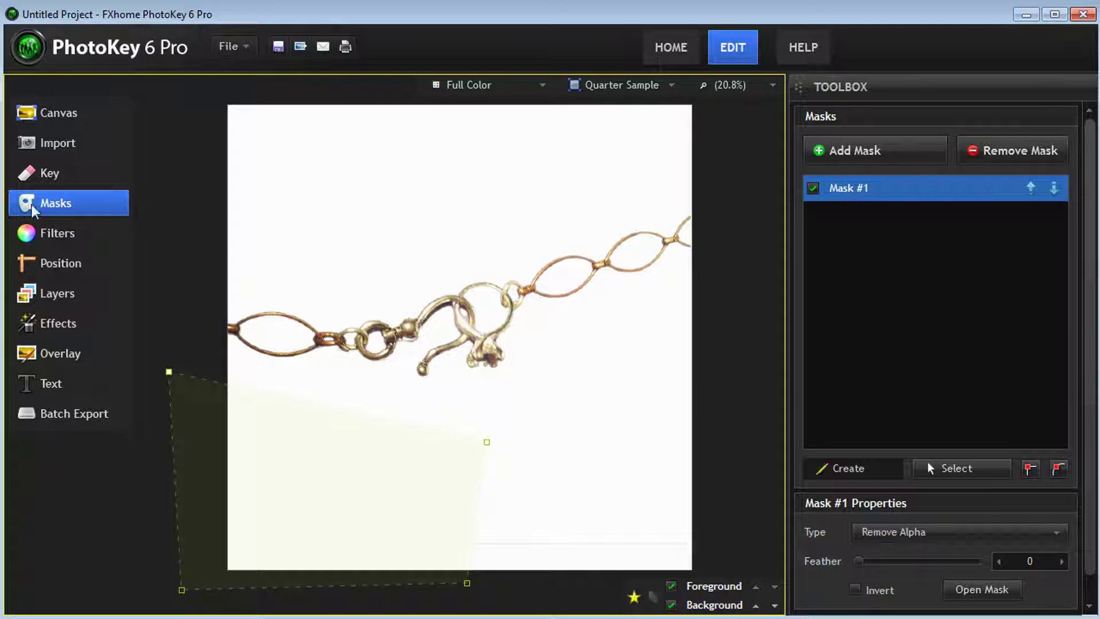
Set the clasp photo's Auto Chroma Key Clip Background to 30, judging the matte in Foreground Alpha at 66.7% zoom
click(44, 172)
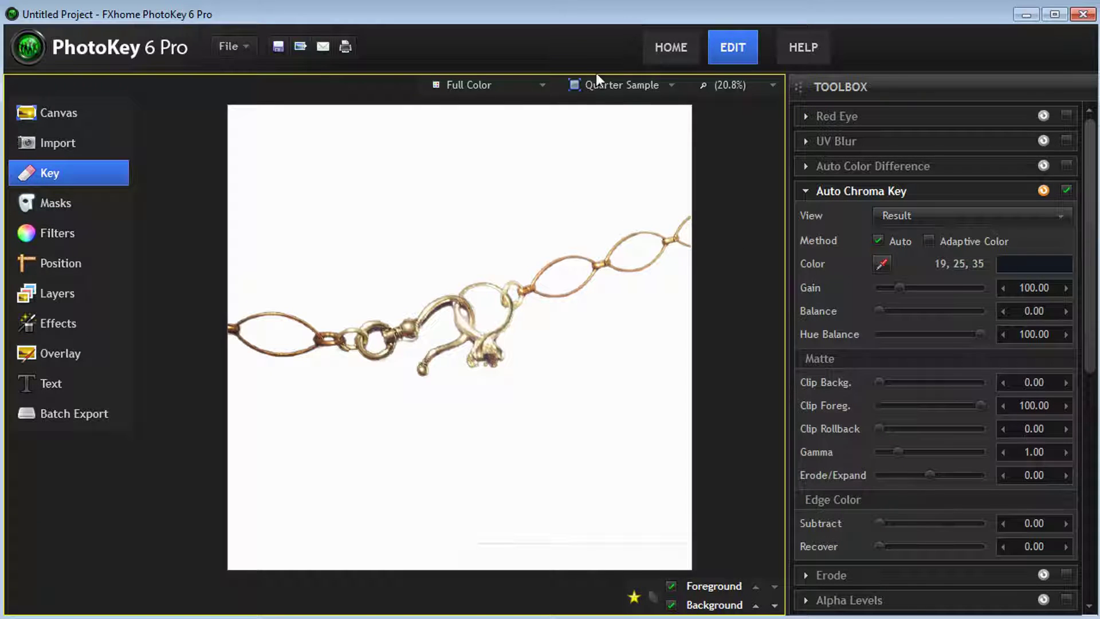
click(451, 84)
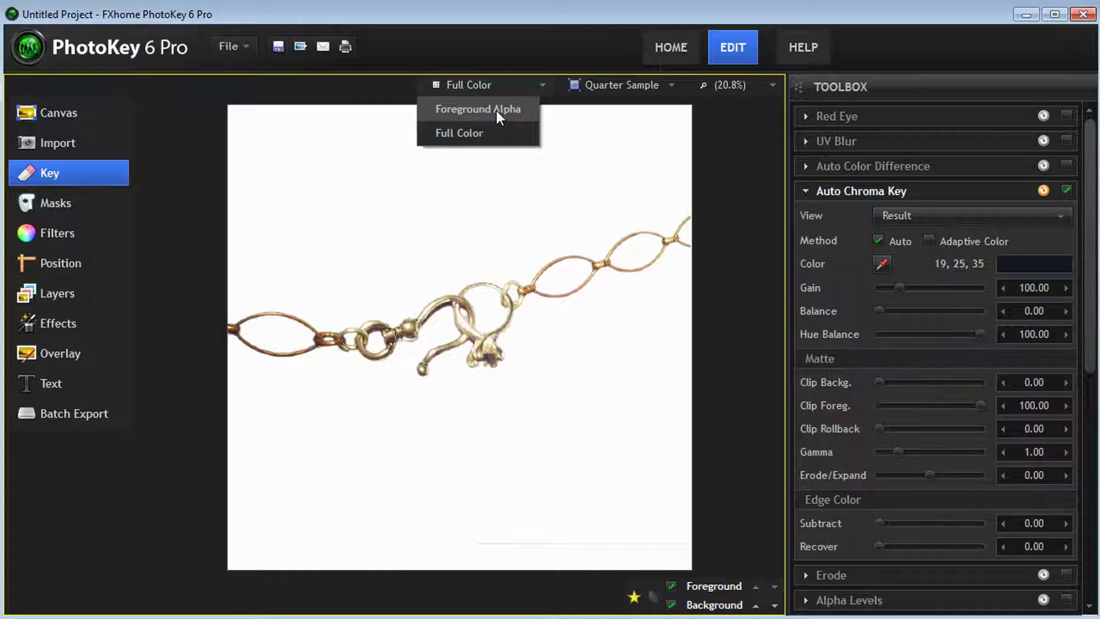
click(470, 110)
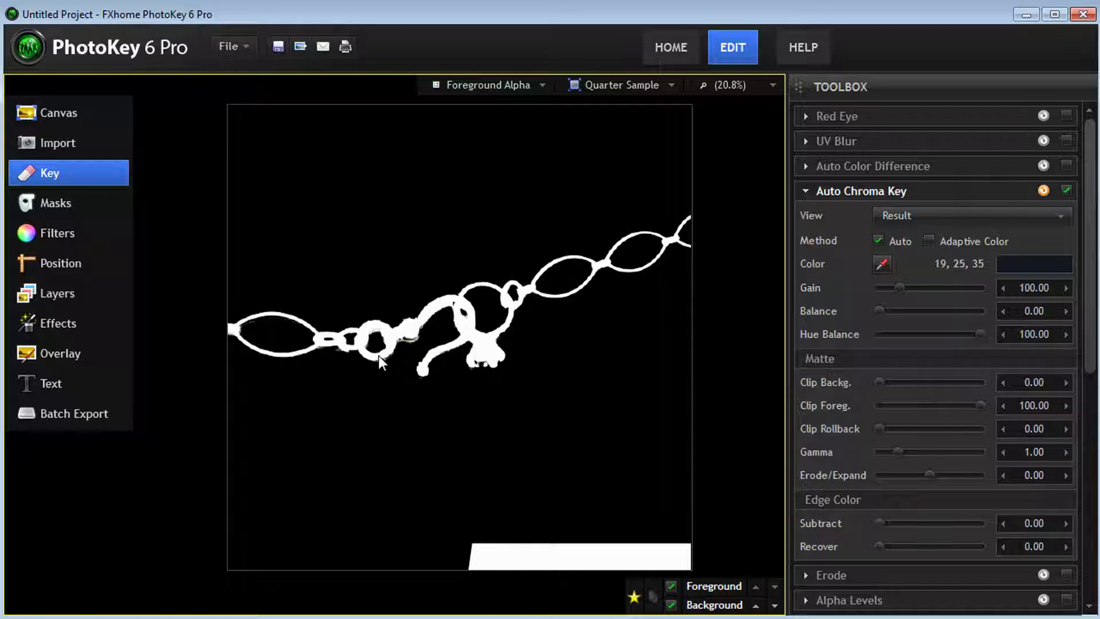
click(730, 84)
click(713, 181)
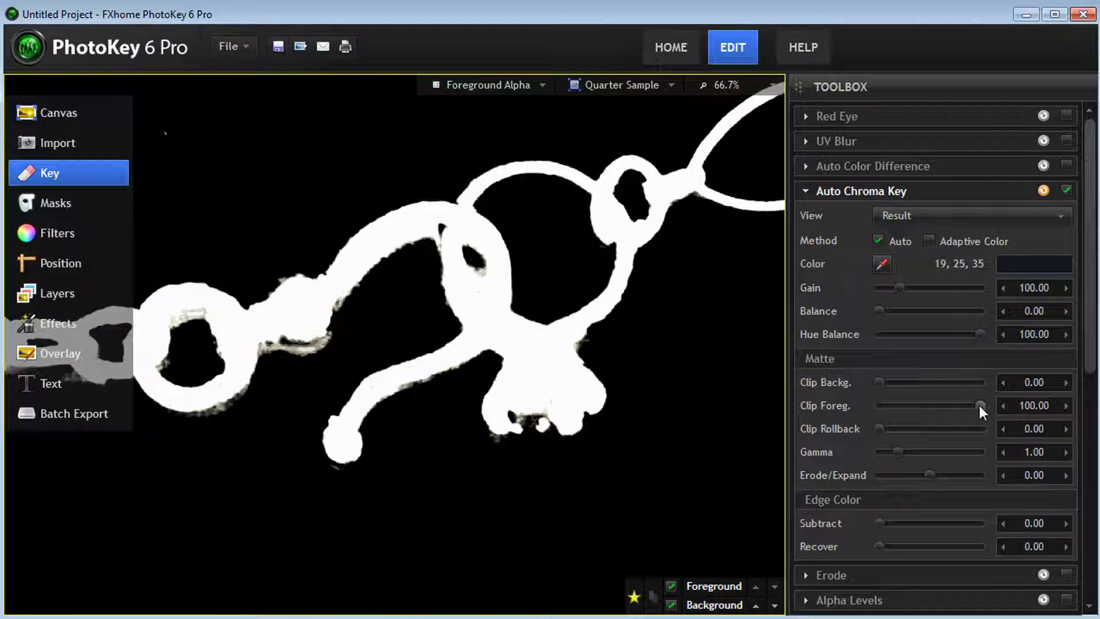
mouse_move(981, 406)
mouse_down()
mouse_move(900, 412)
mouse_move(981, 406)
mouse_up()
mouse_move(882, 381)
mouse_down()
mouse_move(956, 372)
mouse_move(895, 385)
mouse_up()
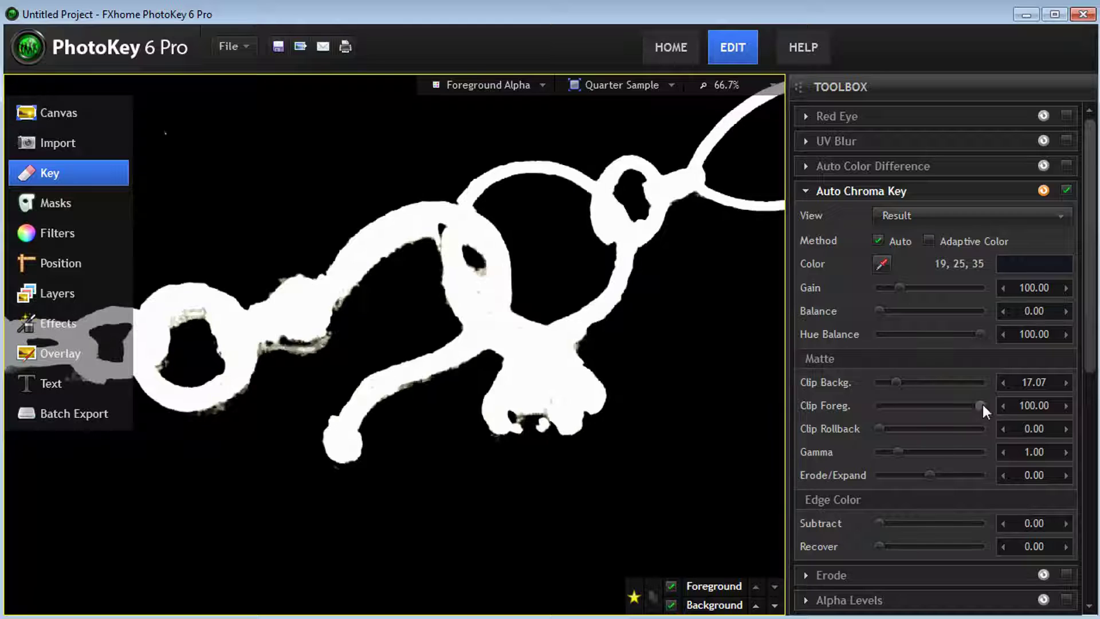
drag(899, 380, 913, 377)
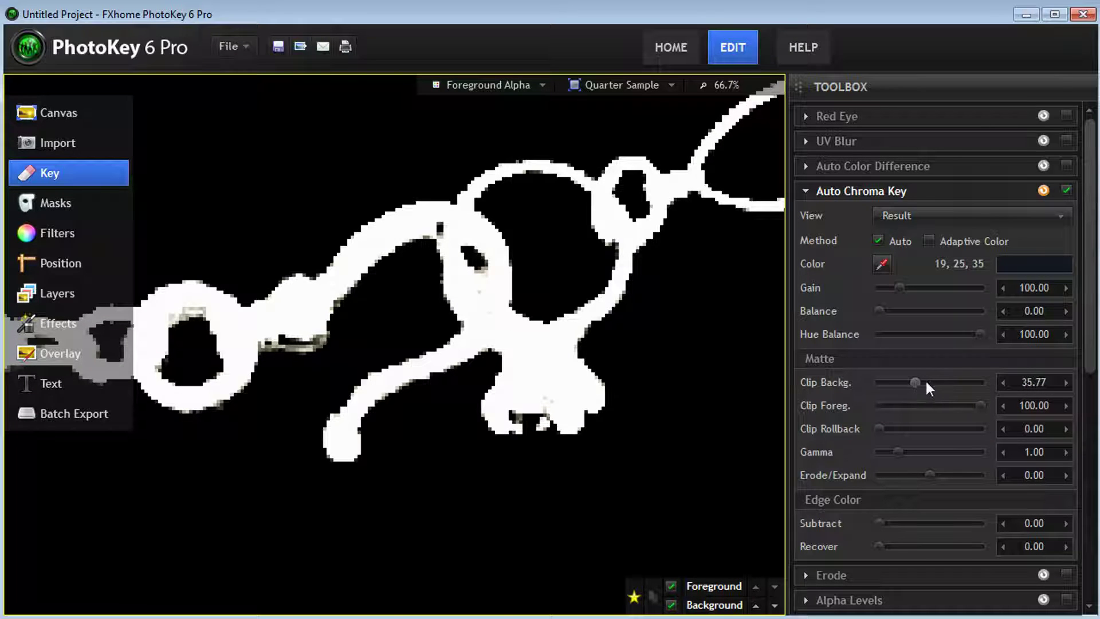
drag(1041, 380, 1003, 385)
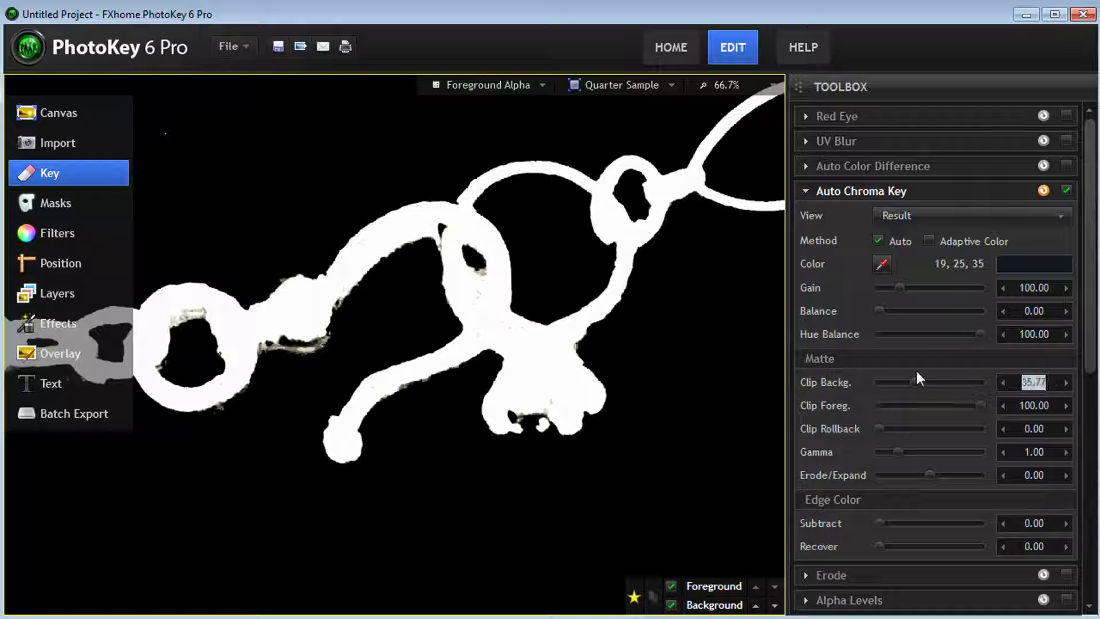
text(30)
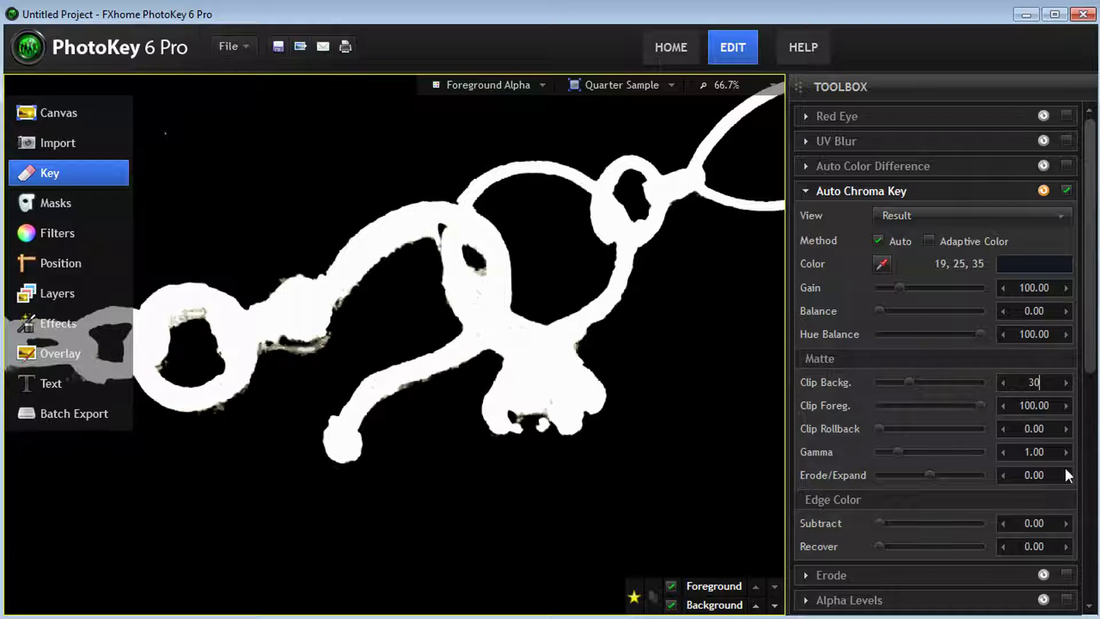
Try Clip Foreground at 70 and lower values, and return it to 100 with Clip Background at 30
drag(1052, 403, 905, 417)
text(70)
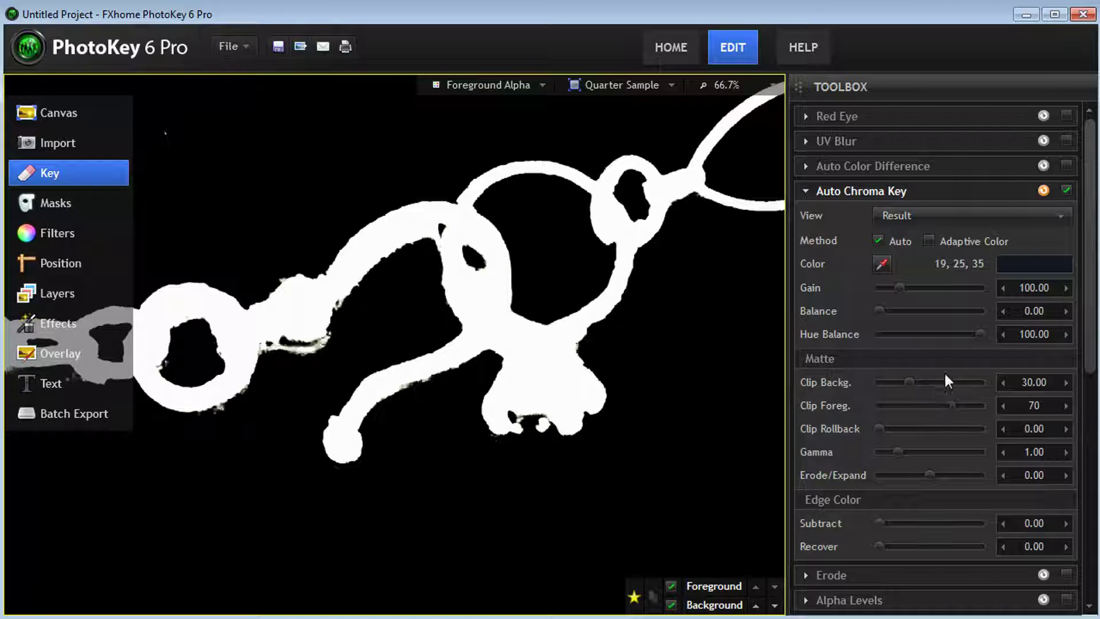
drag(950, 403, 899, 402)
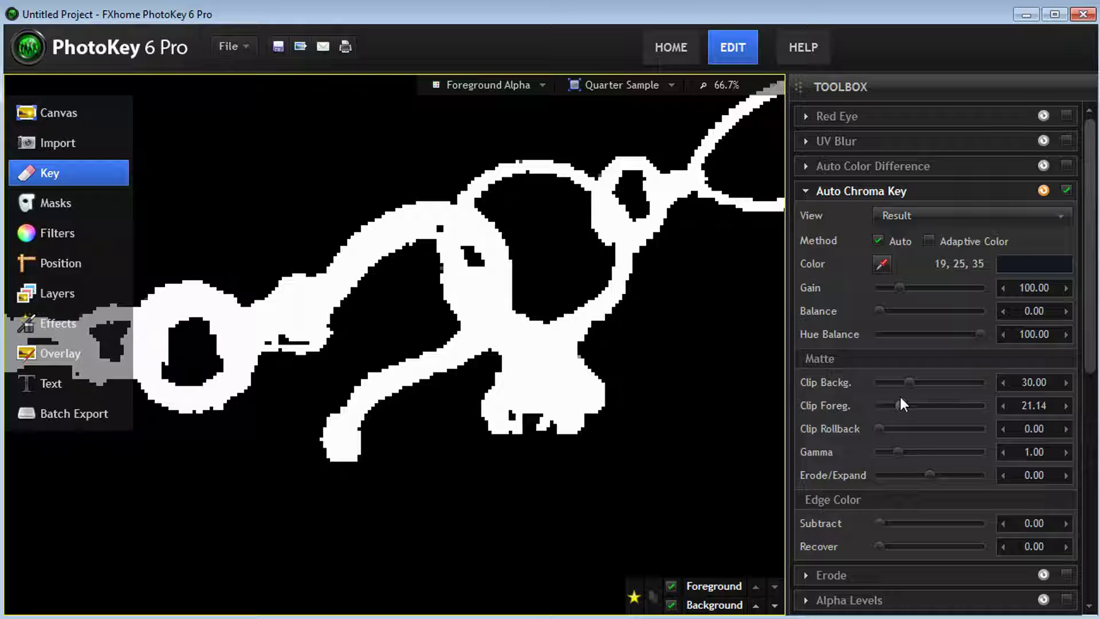
mouse_move(900, 406)
mouse_down()
mouse_move(941, 404)
mouse_move(956, 385)
mouse_move(907, 385)
mouse_up()
click(1044, 383)
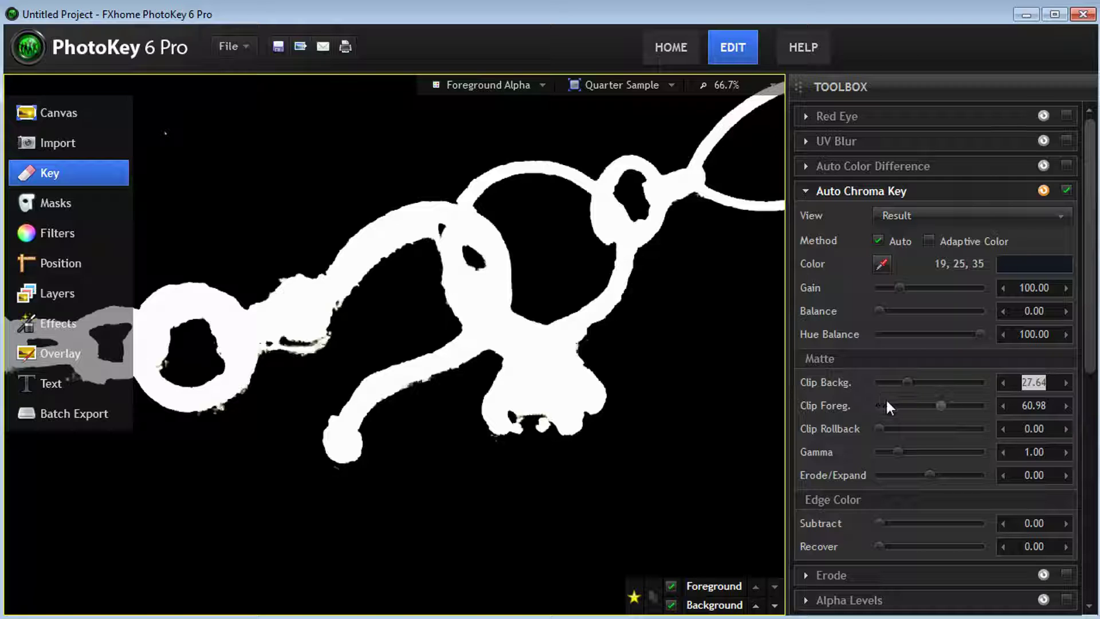
text(30)
drag(944, 404, 1034, 397)
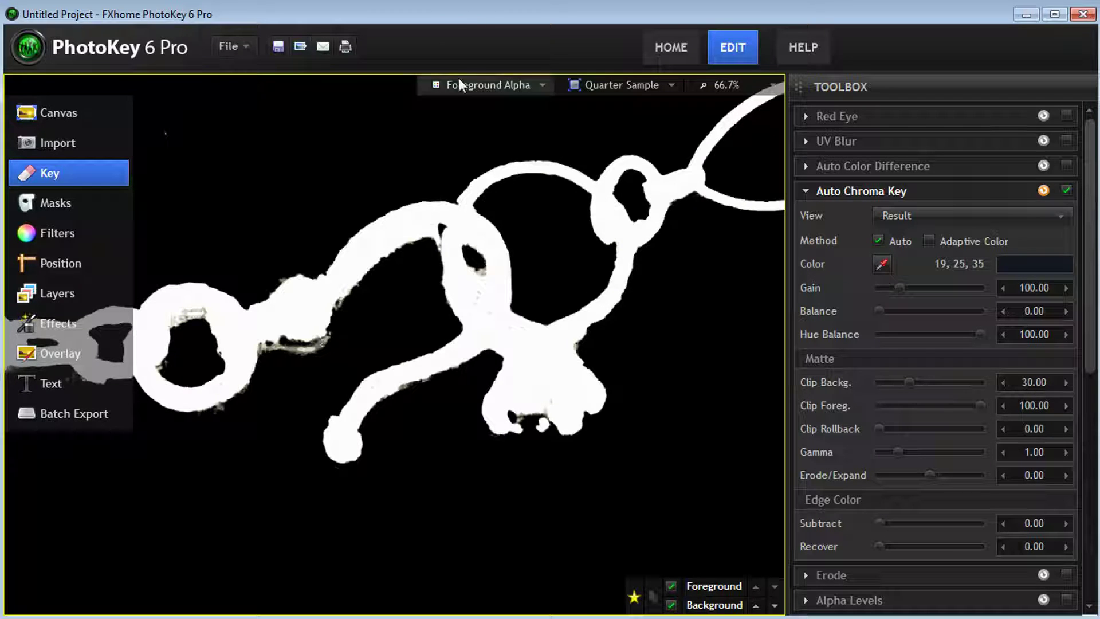
Examine the keyed clasp's edges in Full Color at 100% zoom and the whole photo at 25%
click(476, 83)
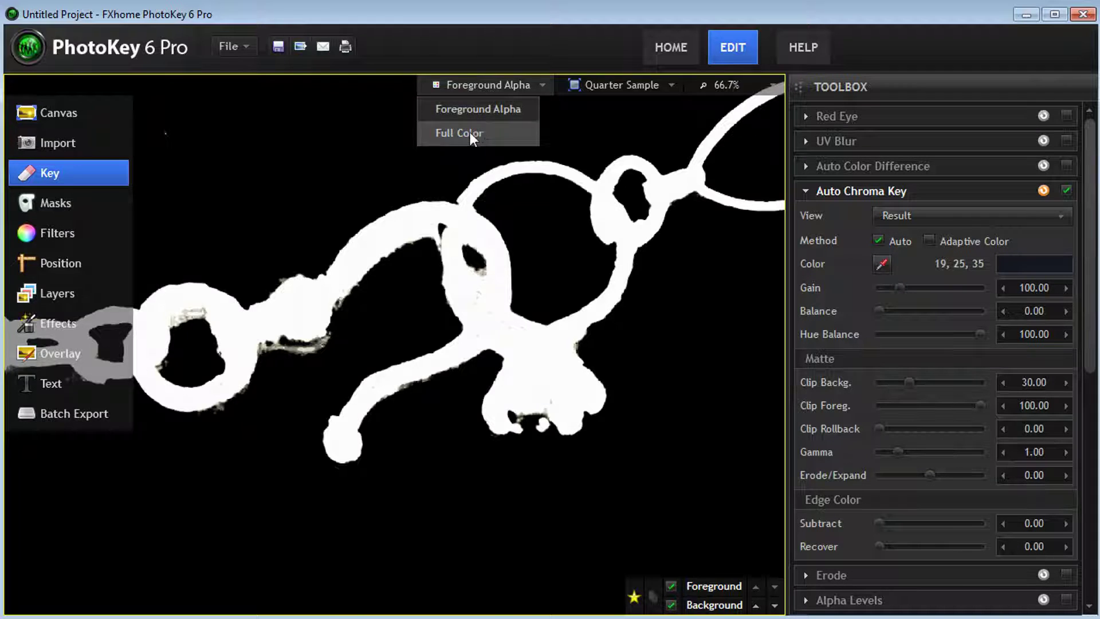
click(472, 133)
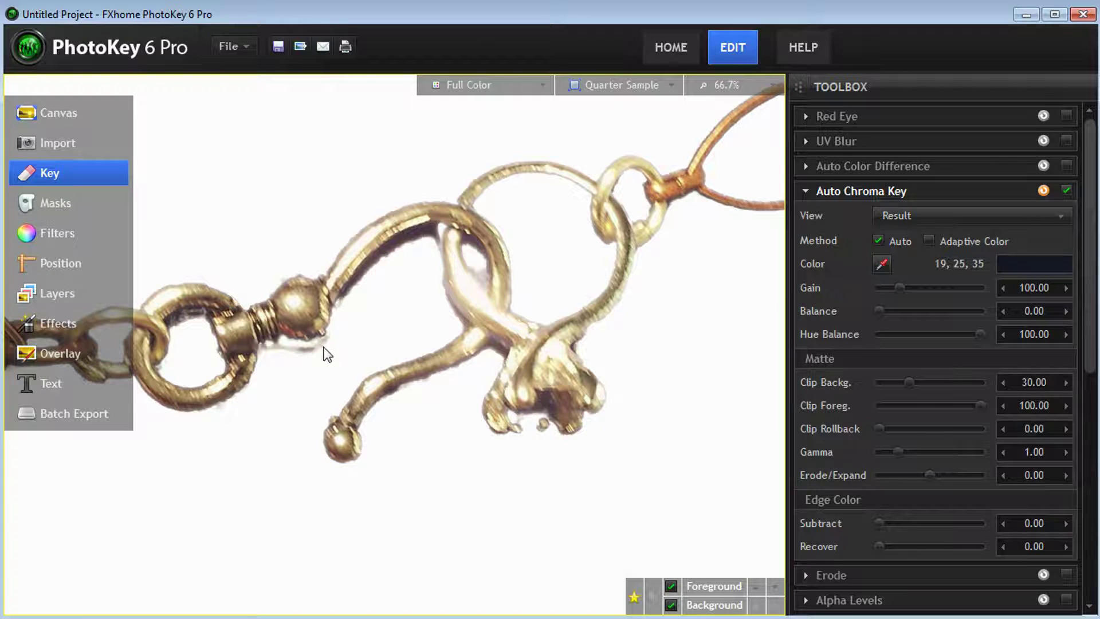
click(483, 85)
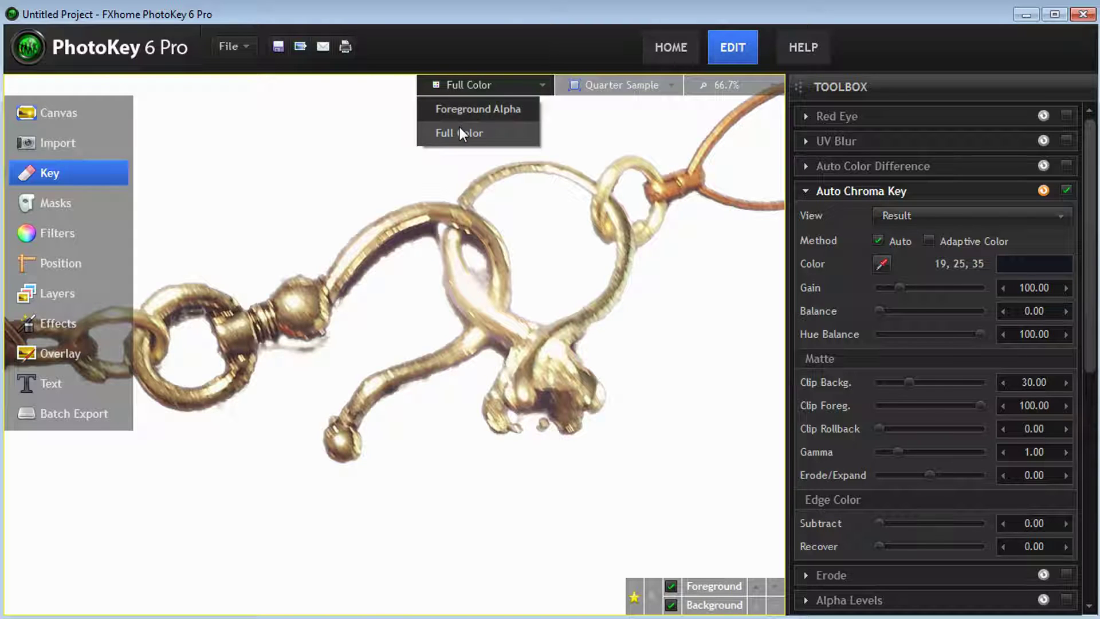
click(745, 85)
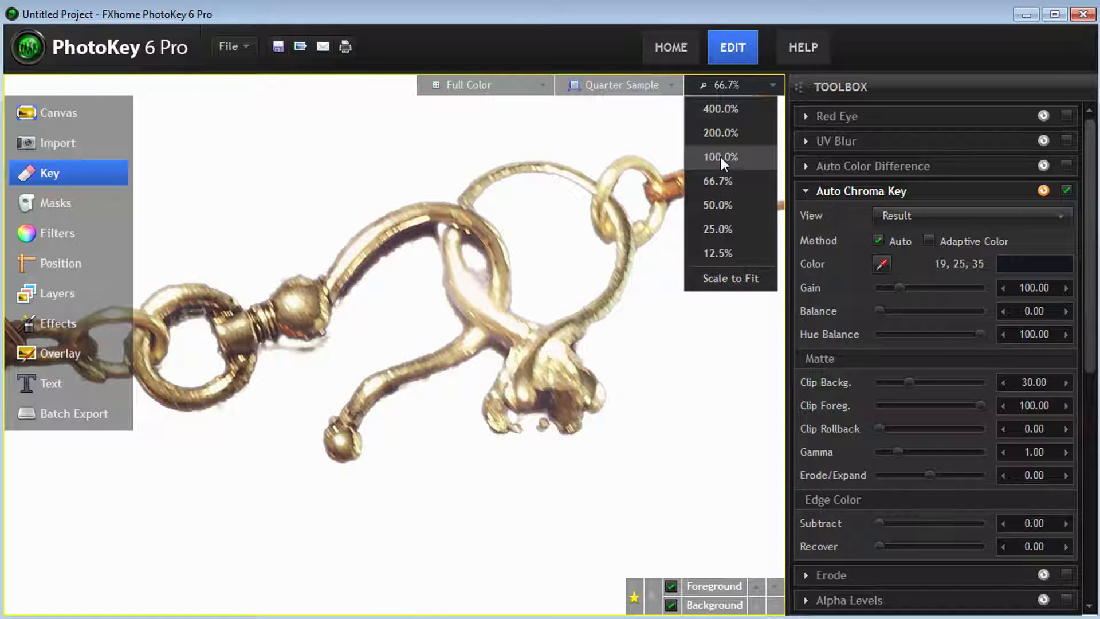
click(721, 157)
click(720, 87)
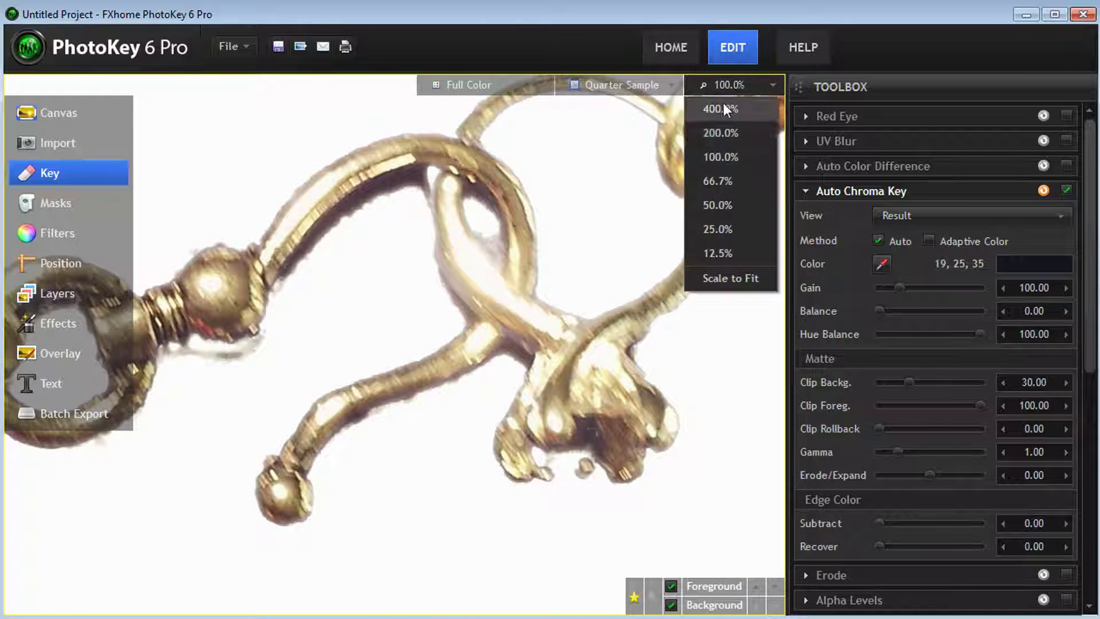
click(717, 230)
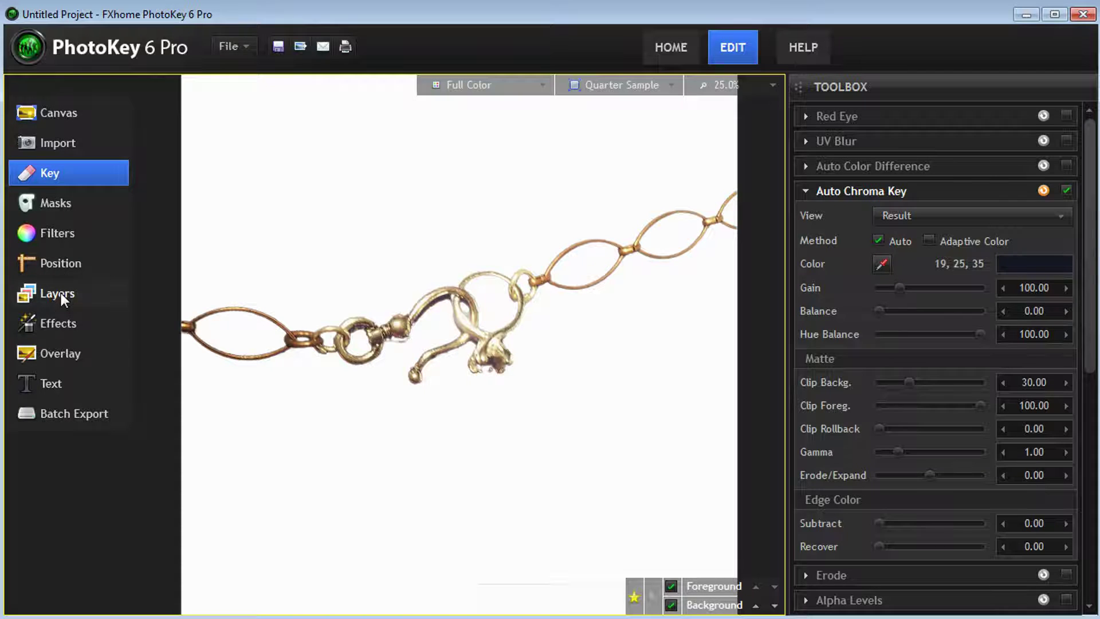
Apply a Brightness filter of -10% to the clasp photo's foreground
click(60, 235)
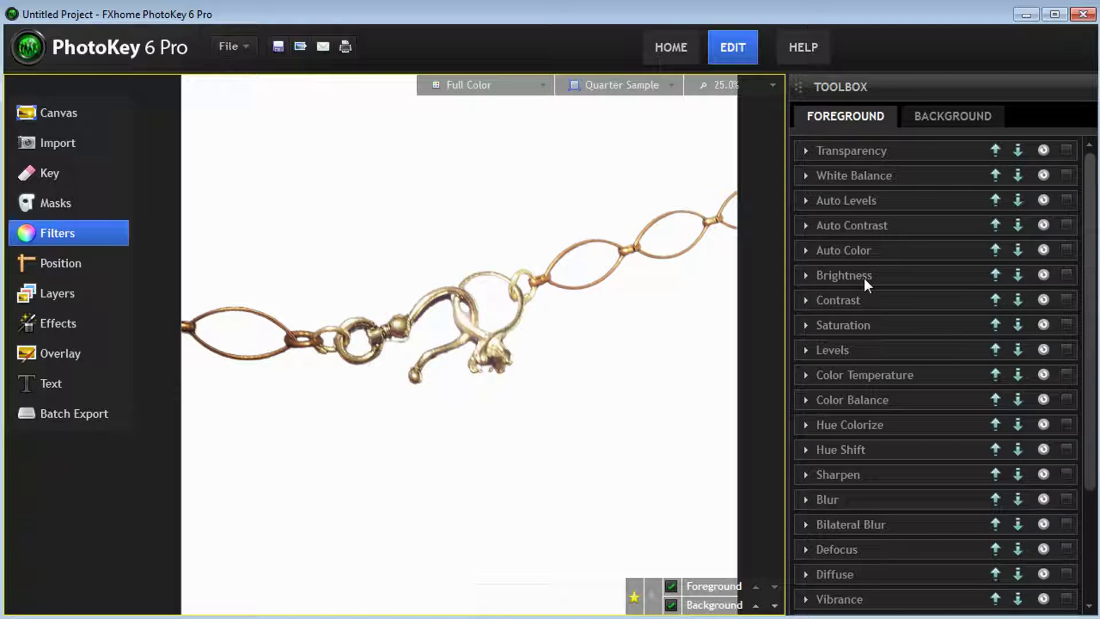
click(807, 273)
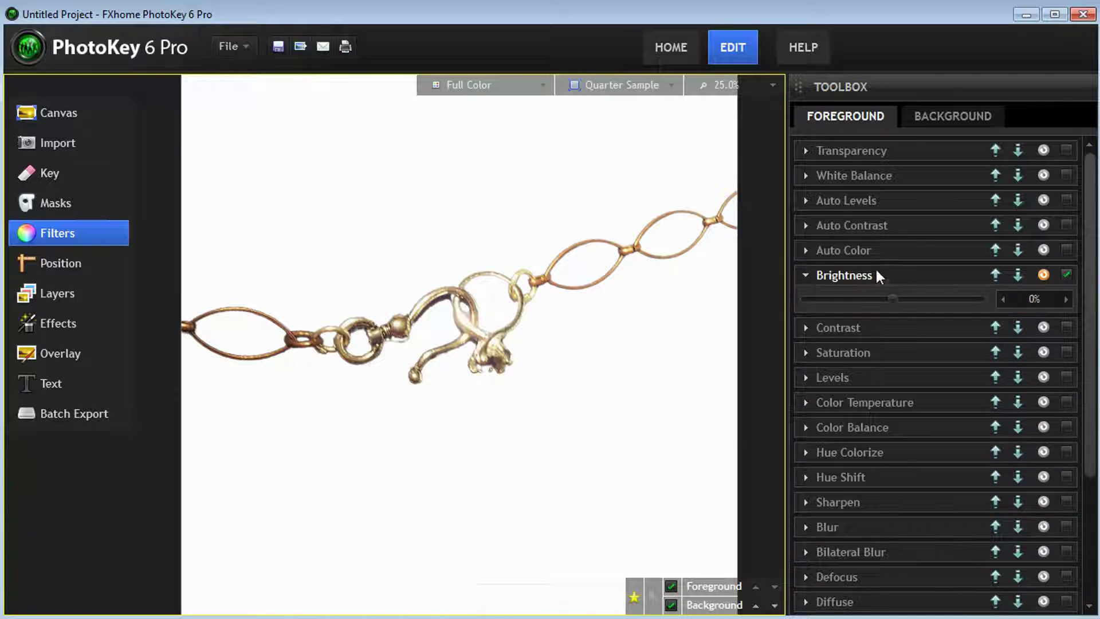
drag(894, 299, 879, 294)
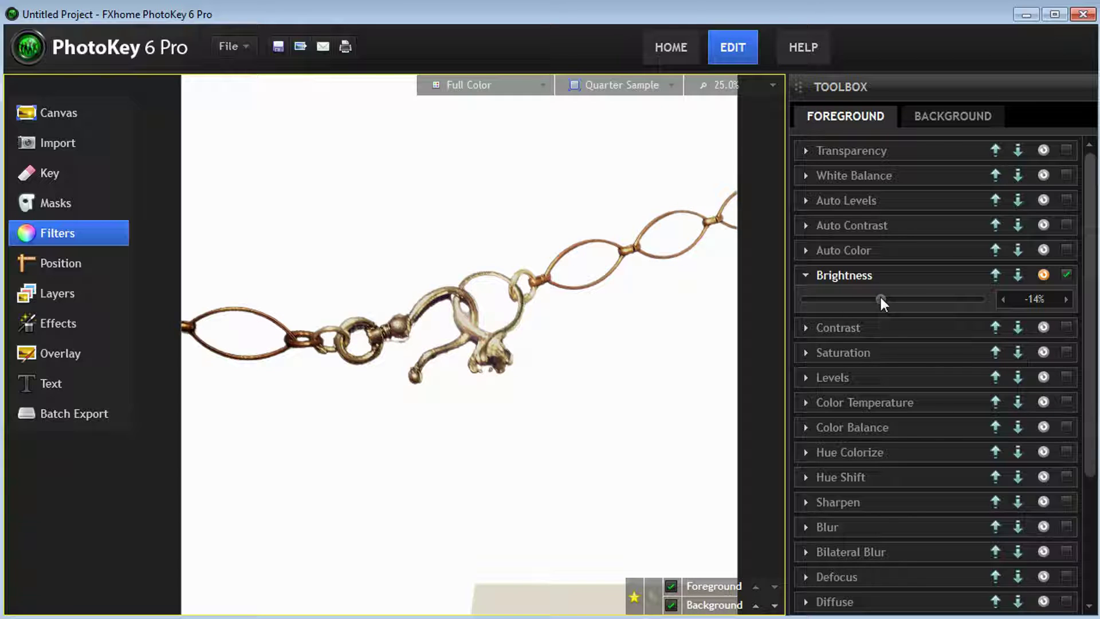
double_click(1040, 298)
click(1065, 298)
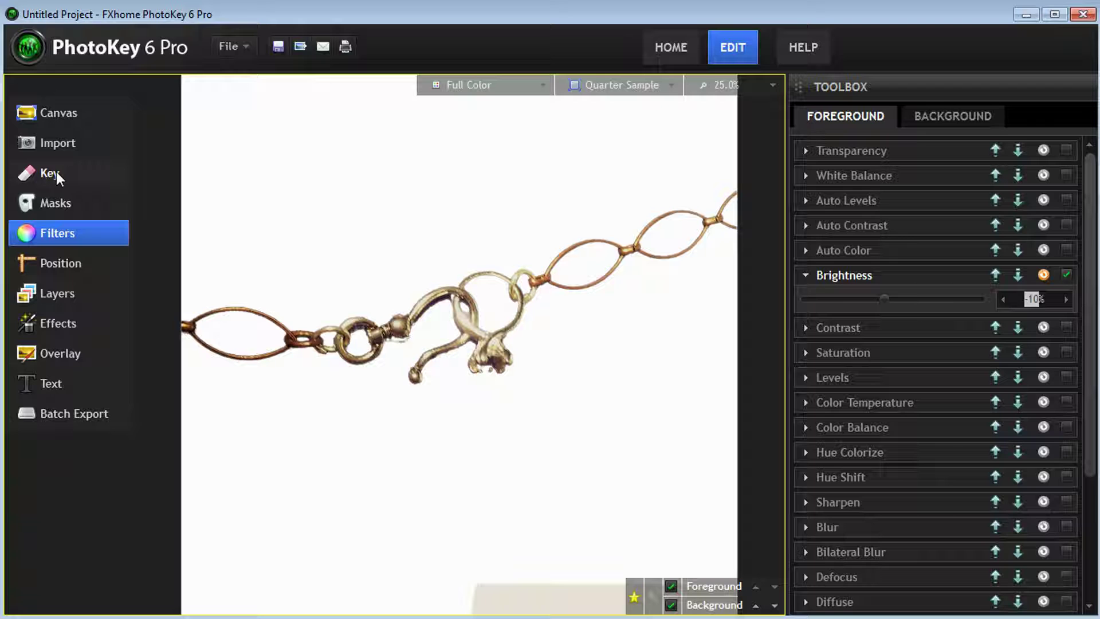
Load the 2013-08-30 11.39.24 photo as the foreground, show its key settings and mark it with a star
click(55, 144)
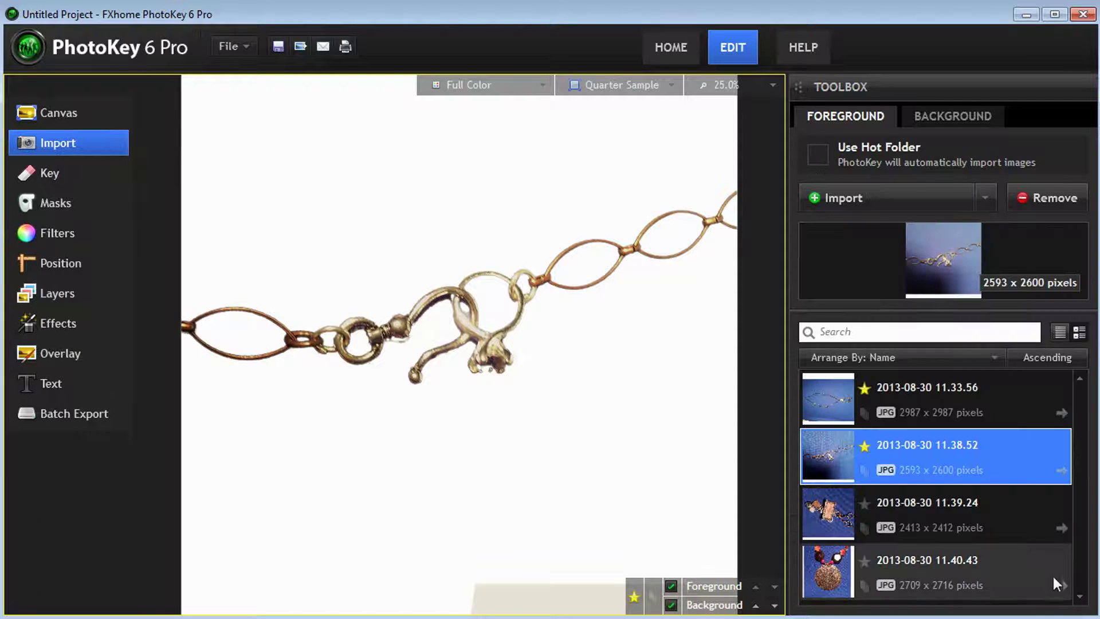
click(970, 512)
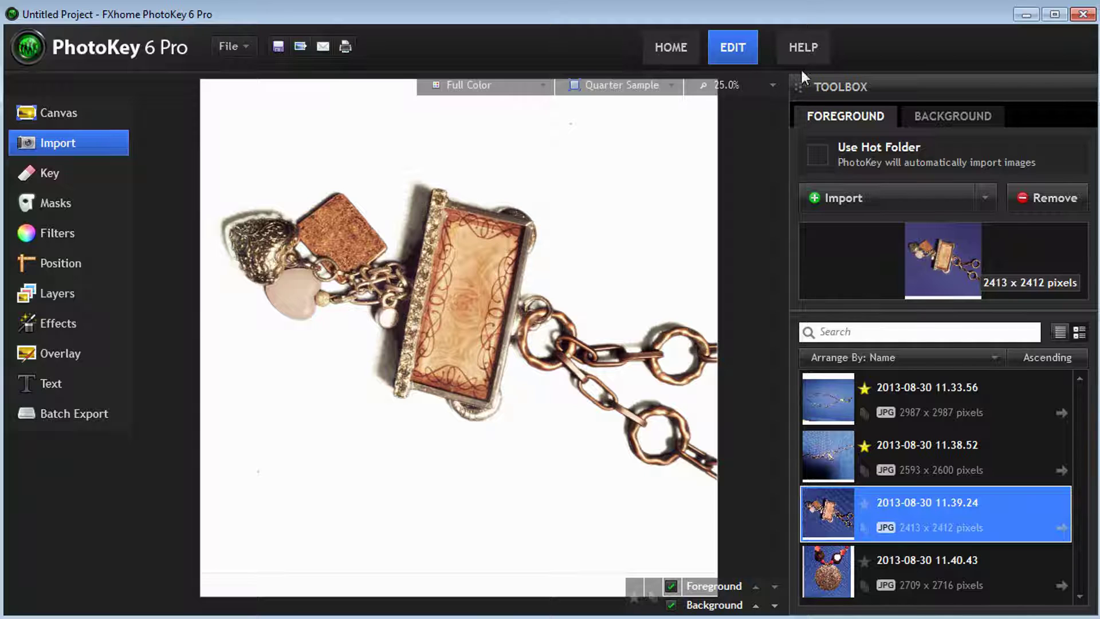
click(50, 173)
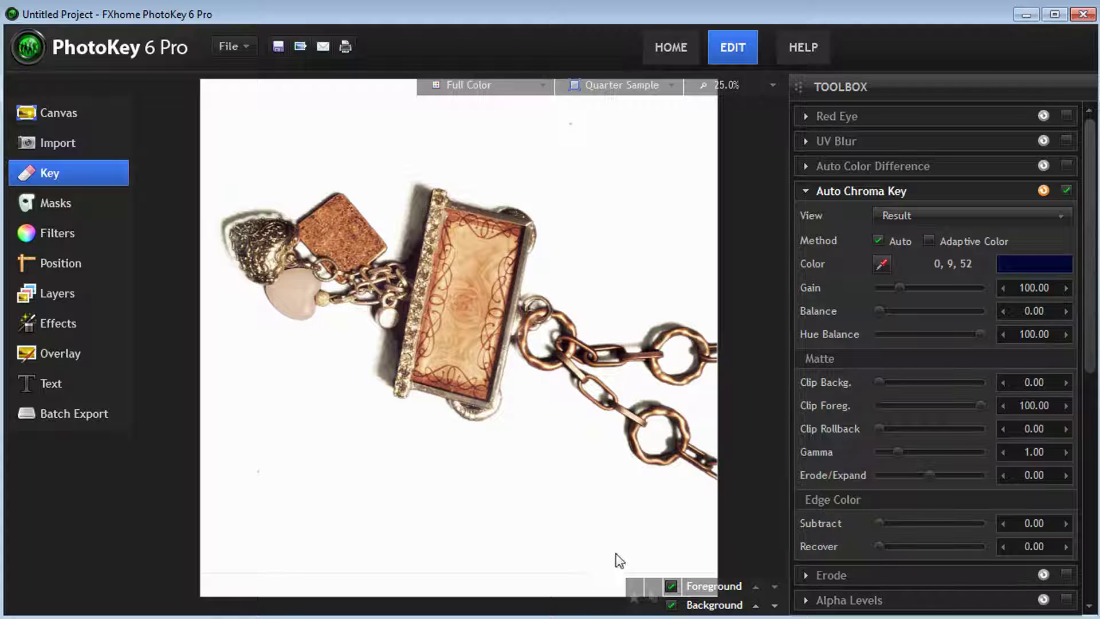
click(635, 599)
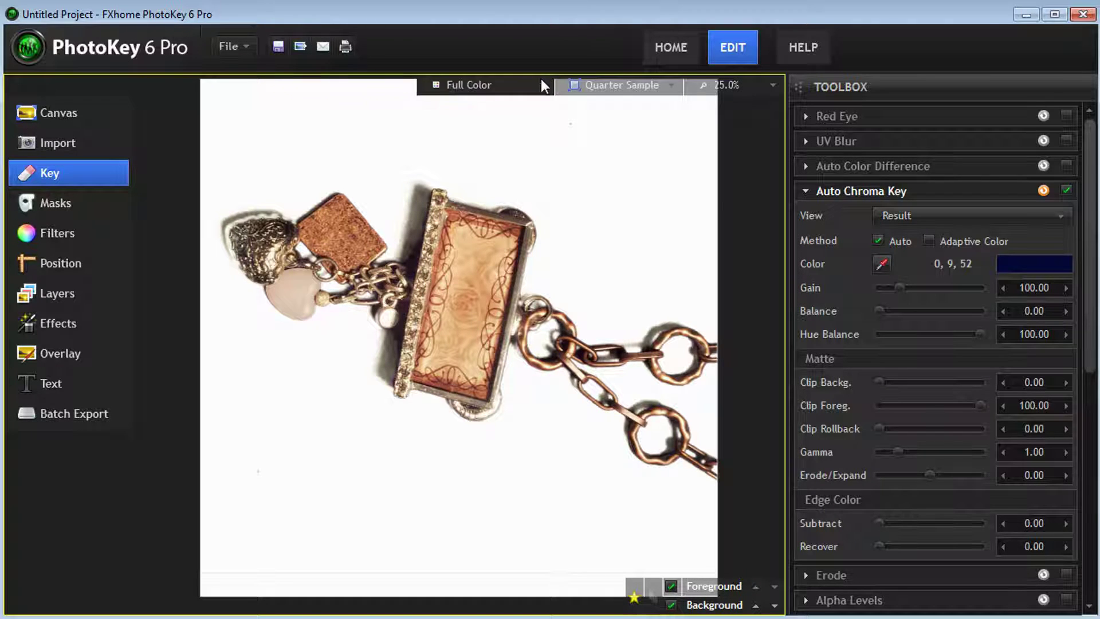
Try a Clip Background of 100 on the charm photo's key, checking it in Foreground Alpha and Full Color
click(497, 84)
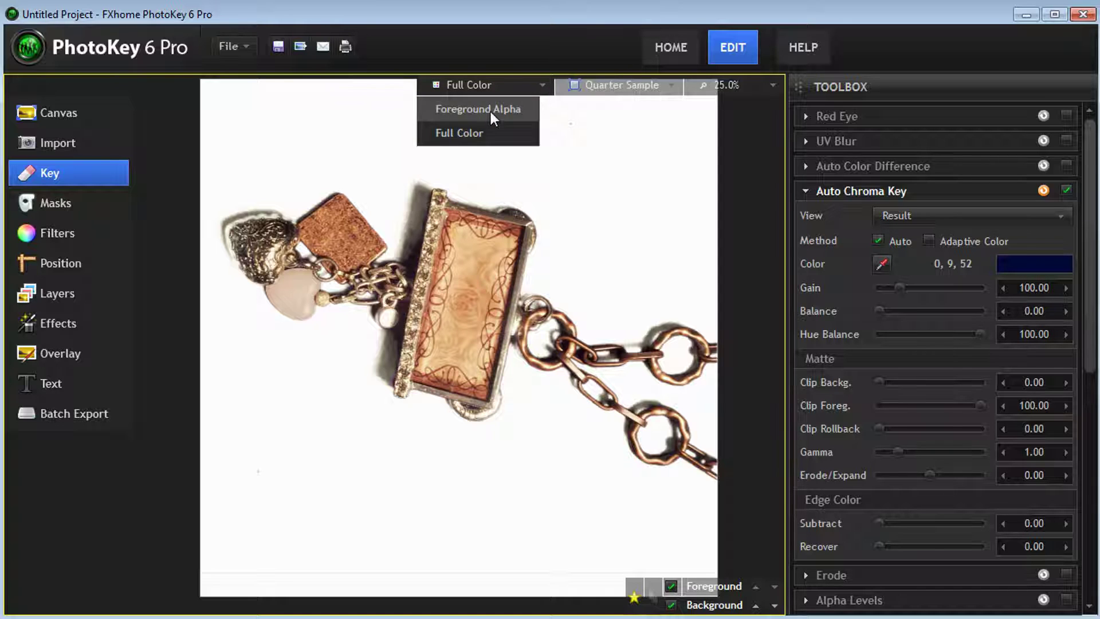
click(489, 109)
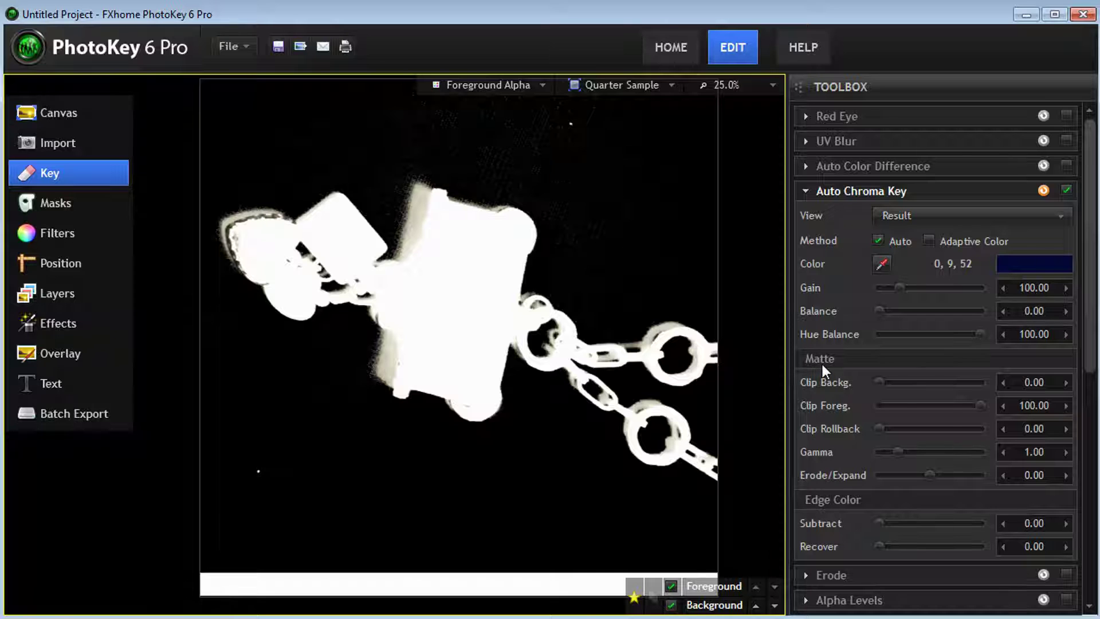
drag(880, 380, 986, 384)
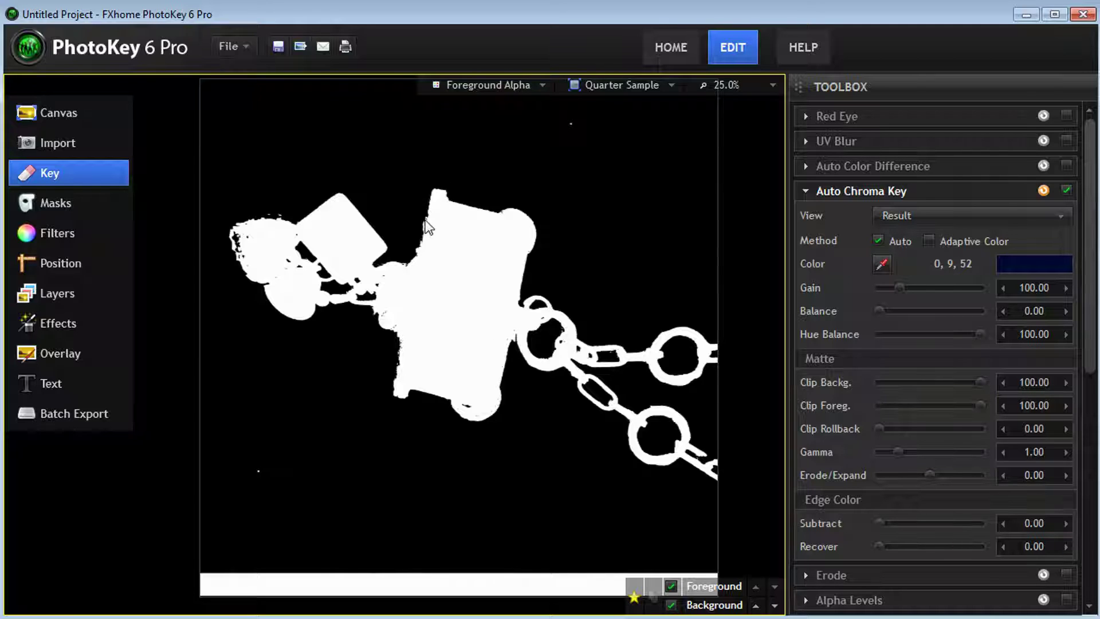
click(480, 92)
click(474, 134)
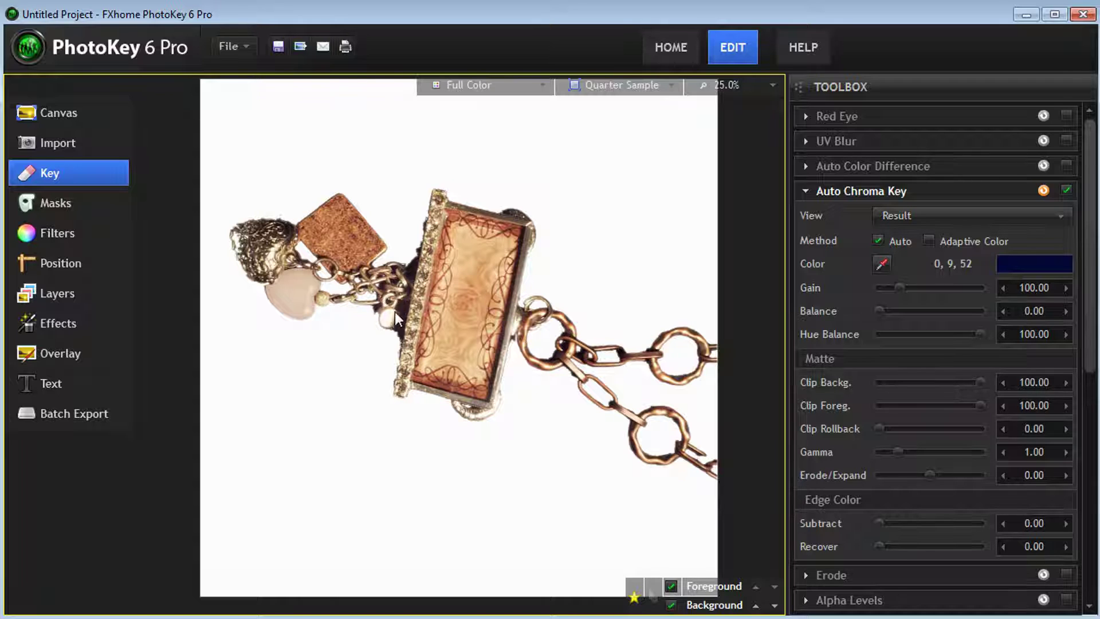
Reset the charm photo's Auto Chroma Key, enable Adaptive Color with Clip Background at 0, and show the Foreground Alpha
click(1045, 192)
drag(880, 383, 968, 381)
click(880, 383)
click(498, 87)
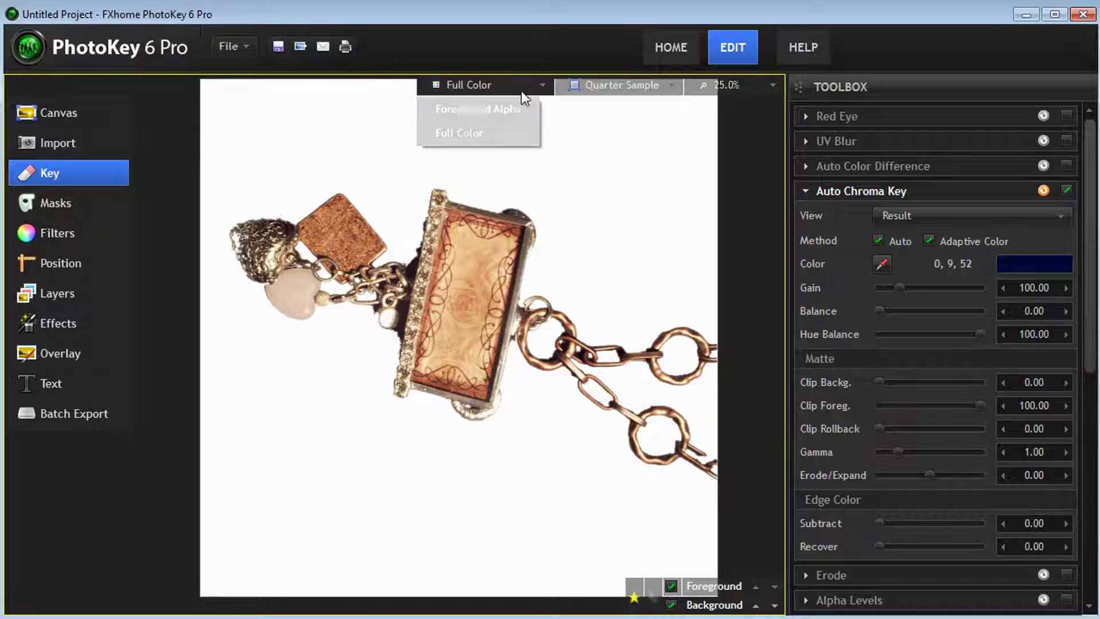
click(470, 109)
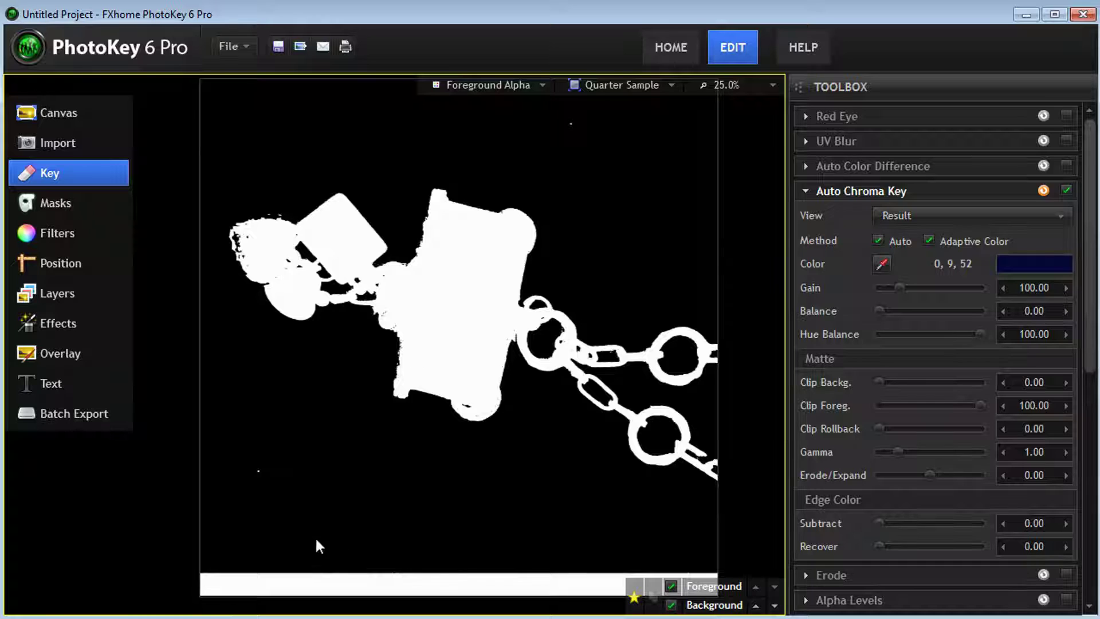
click(448, 91)
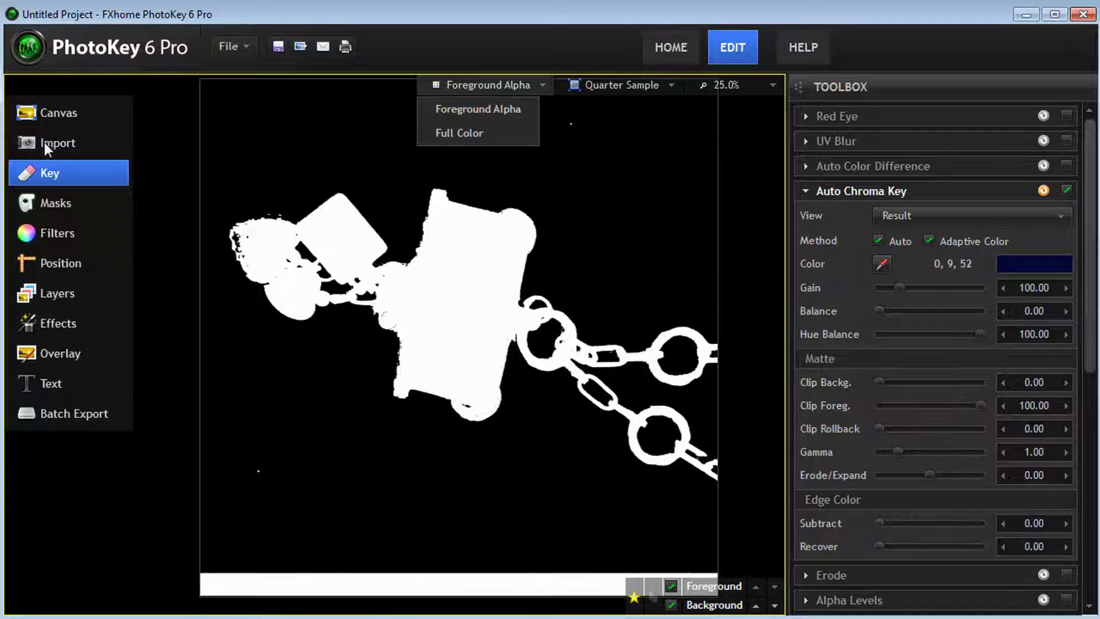
Add a four-point Remove Alpha mask around the small speck near the charm photo's top edge
click(46, 206)
click(861, 158)
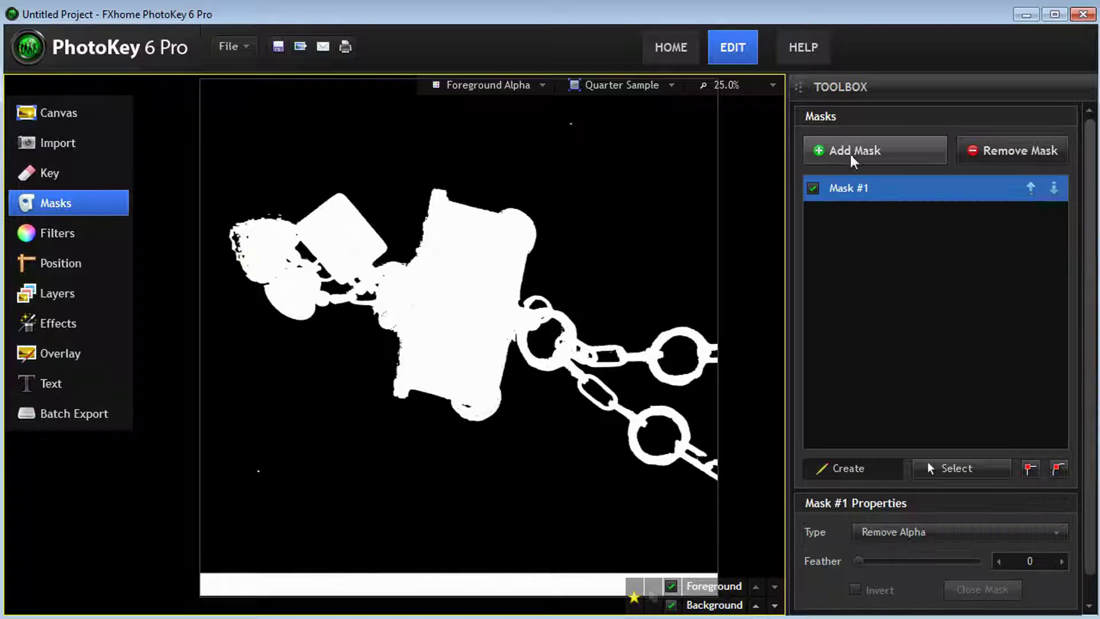
click(558, 103)
click(557, 147)
click(588, 145)
click(591, 105)
click(559, 104)
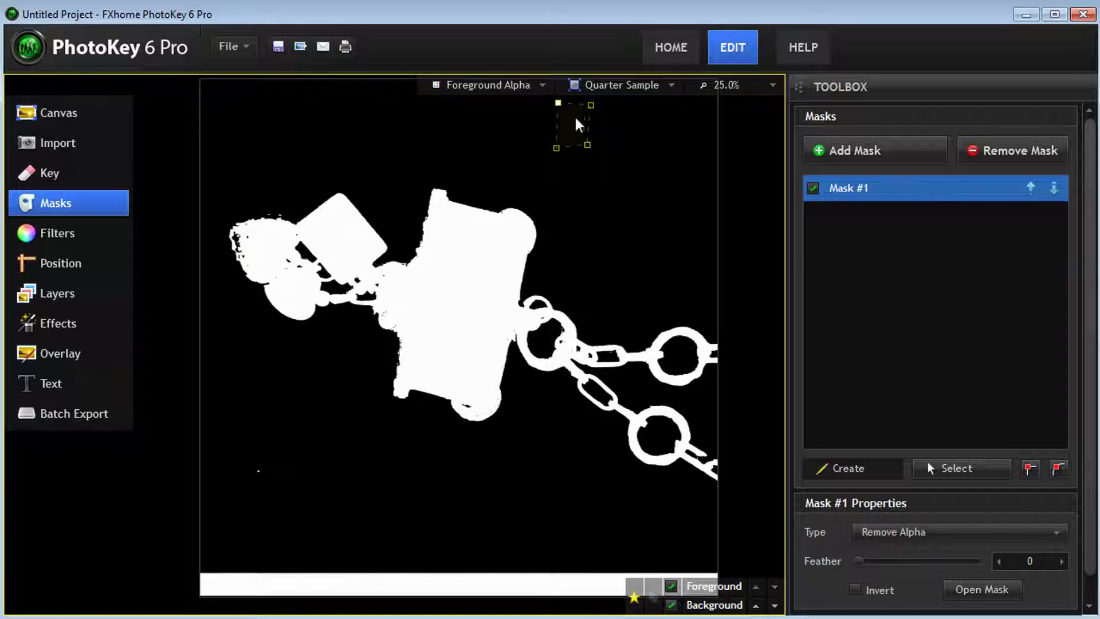
Add a four-point Remove Alpha mask around the small white speck near the charm photo's lower-left corner
click(861, 150)
click(243, 439)
click(276, 447)
click(263, 501)
click(231, 492)
Add a closed four-point Remove Alpha mask covering the white strip along the charm photo's bottom edge, extending past the photo's borders
click(805, 161)
click(160, 547)
click(753, 554)
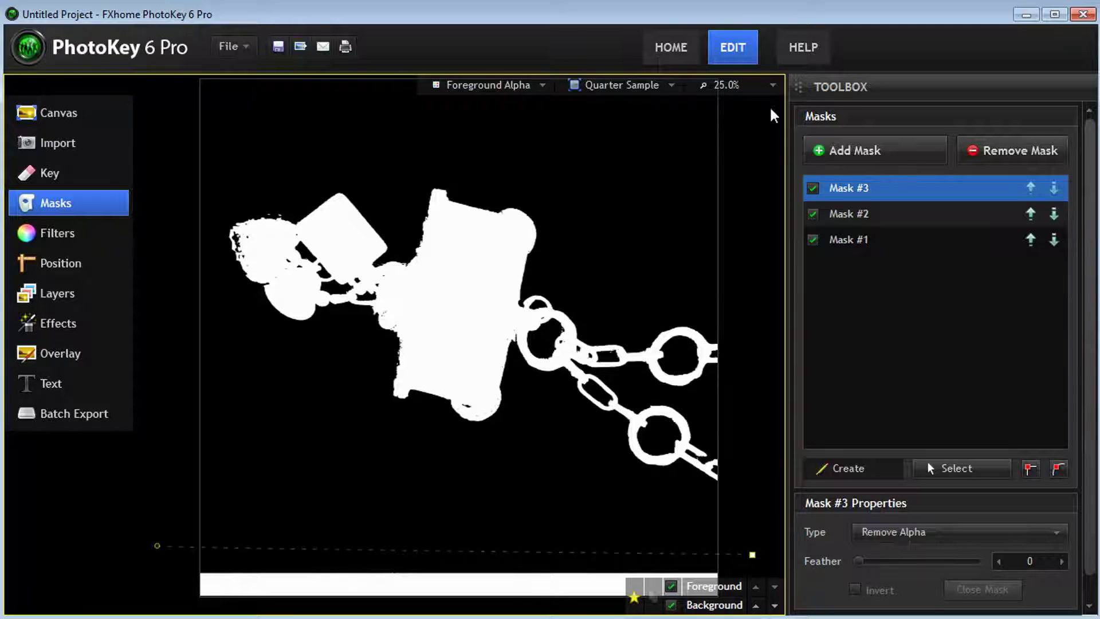
click(772, 85)
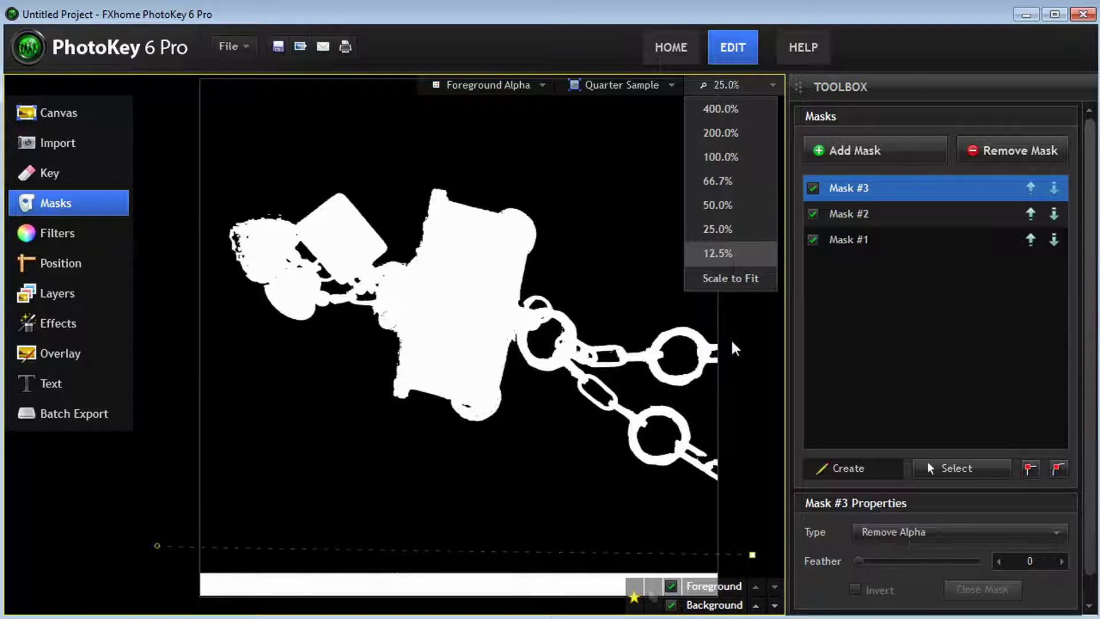
click(723, 254)
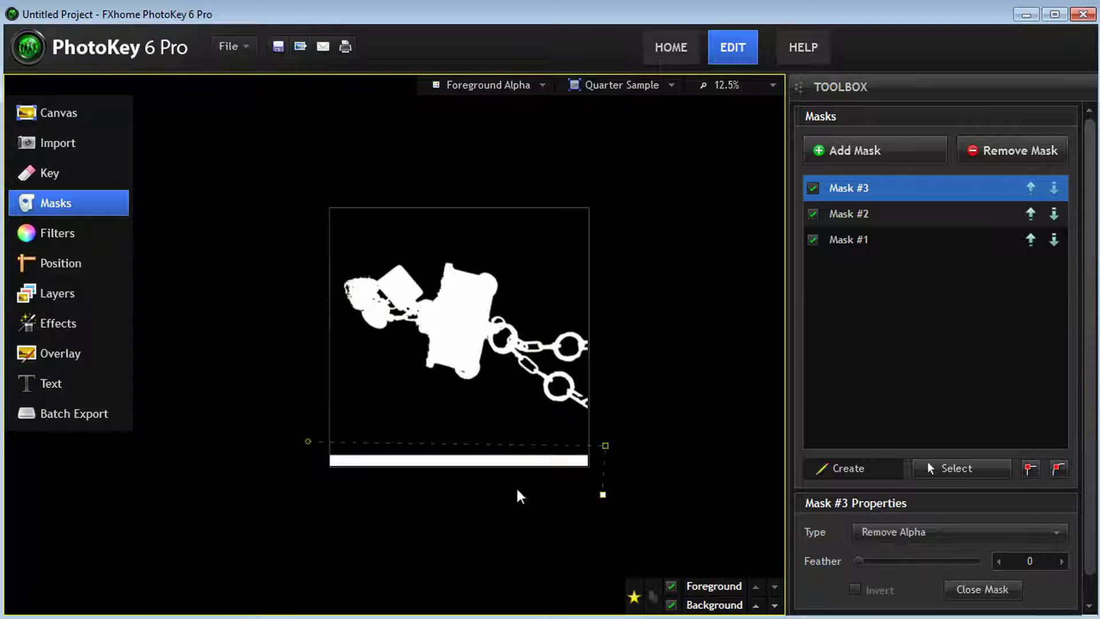
click(301, 498)
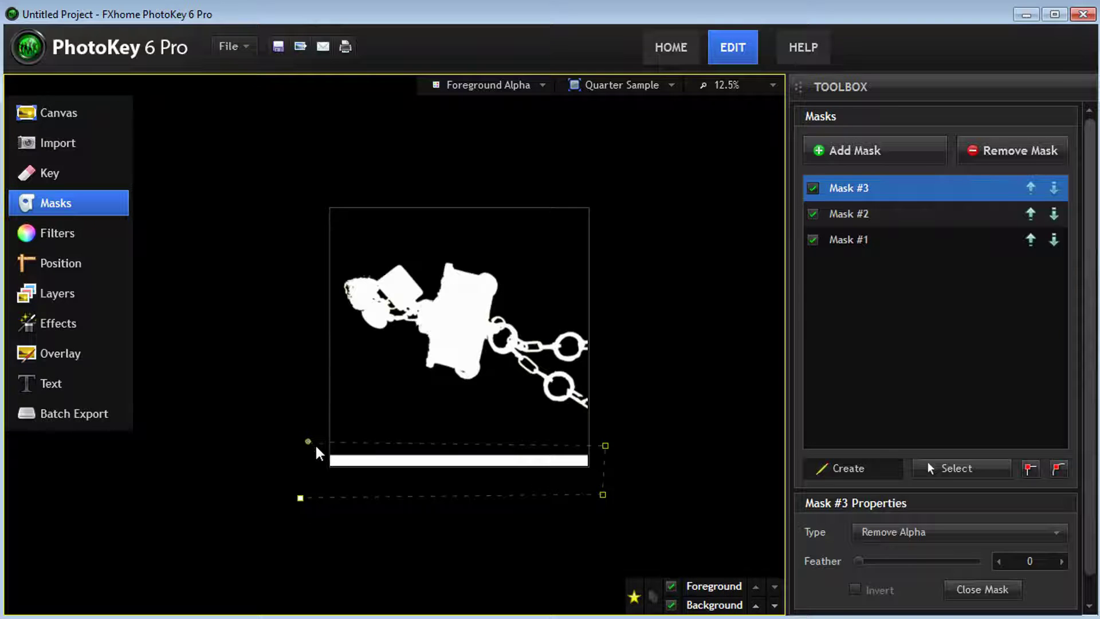
click(308, 442)
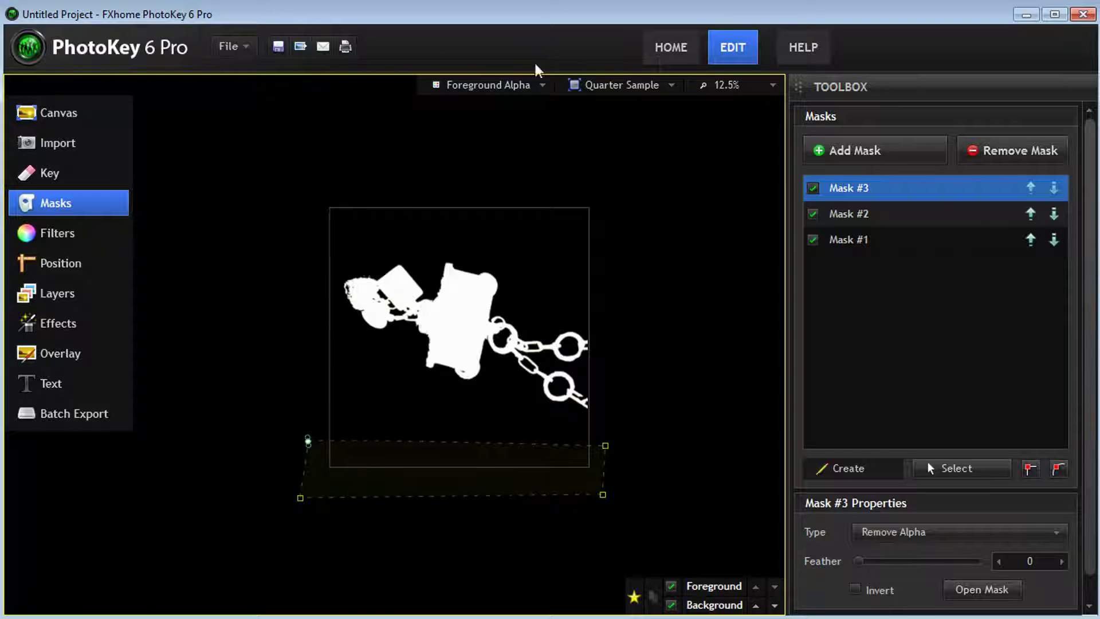
Show the masked charm photo in Full Color to check it against the white background
click(753, 86)
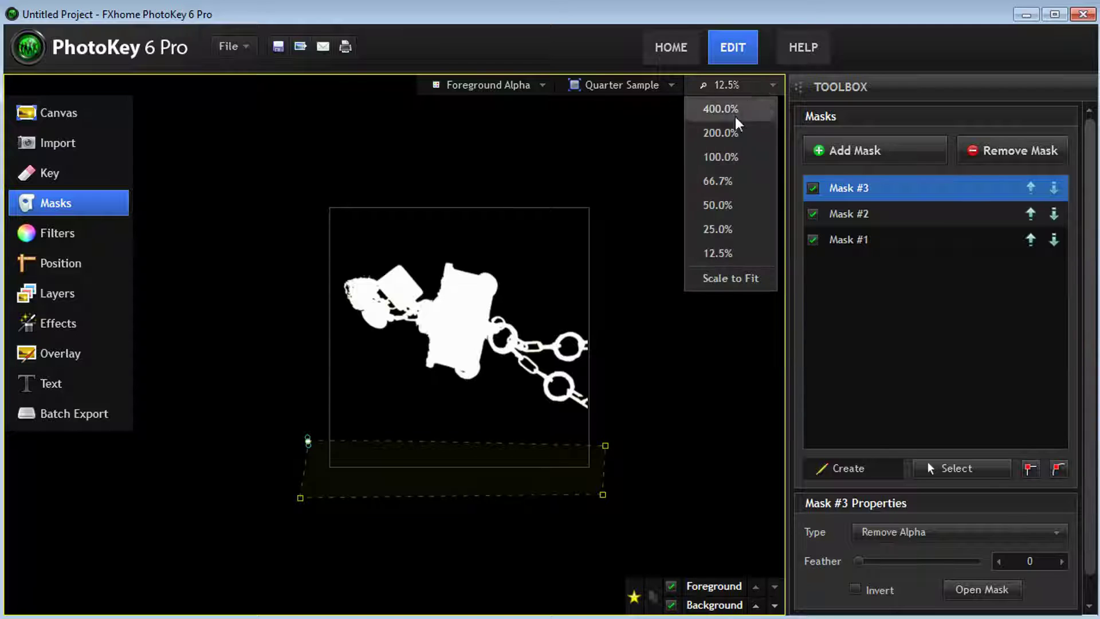
click(693, 228)
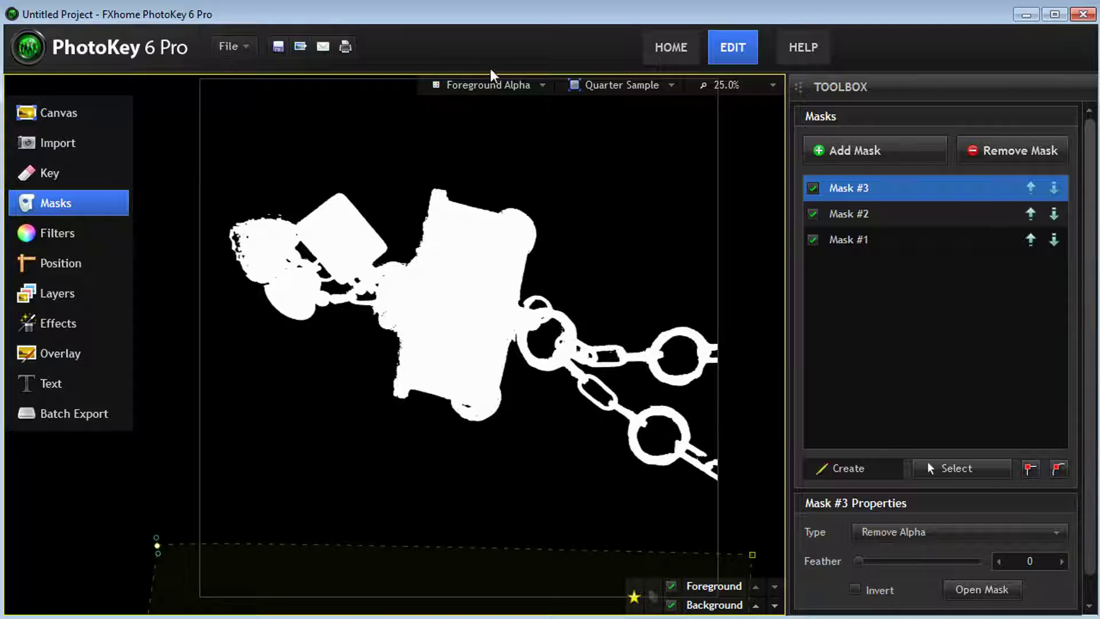
click(488, 85)
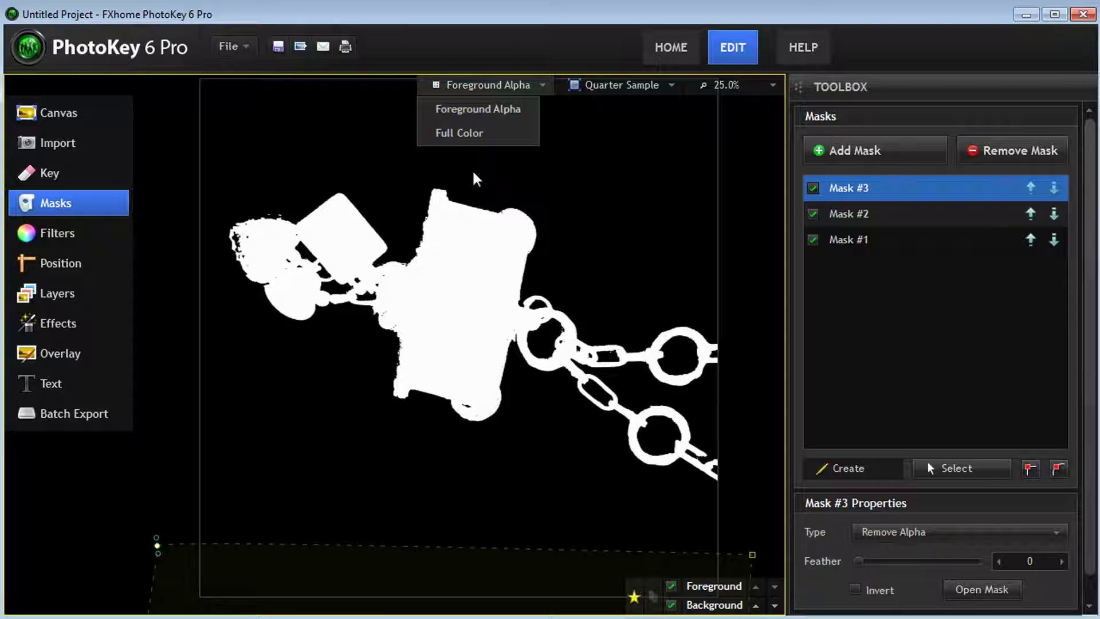
click(473, 137)
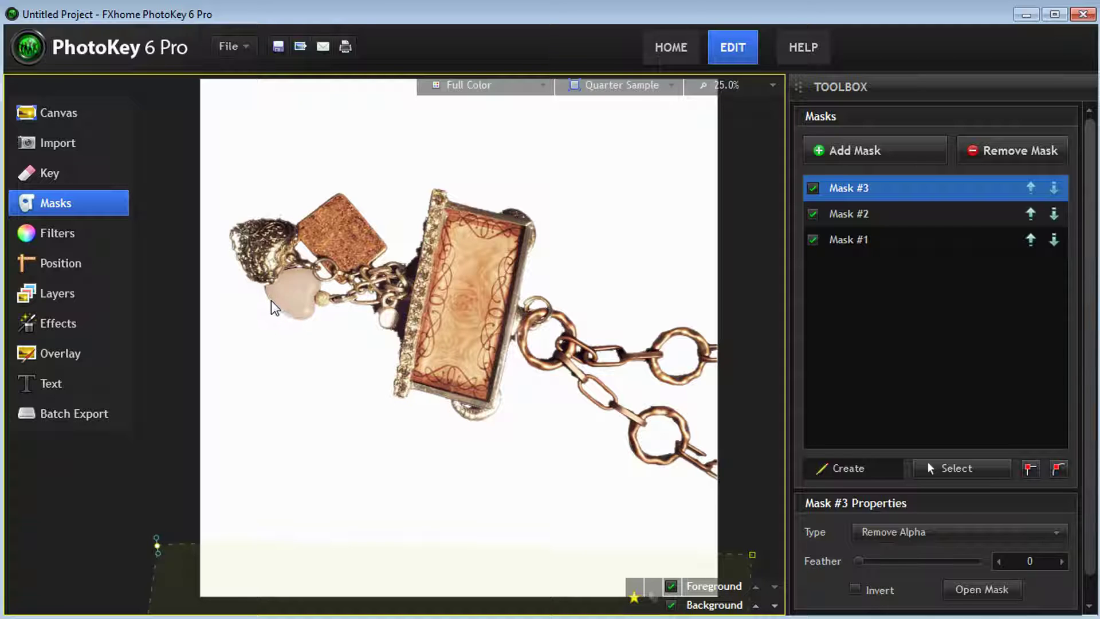
Set the Auto Chroma Key's Erode/Expand to -2 to trim the charm photo's edges
click(51, 174)
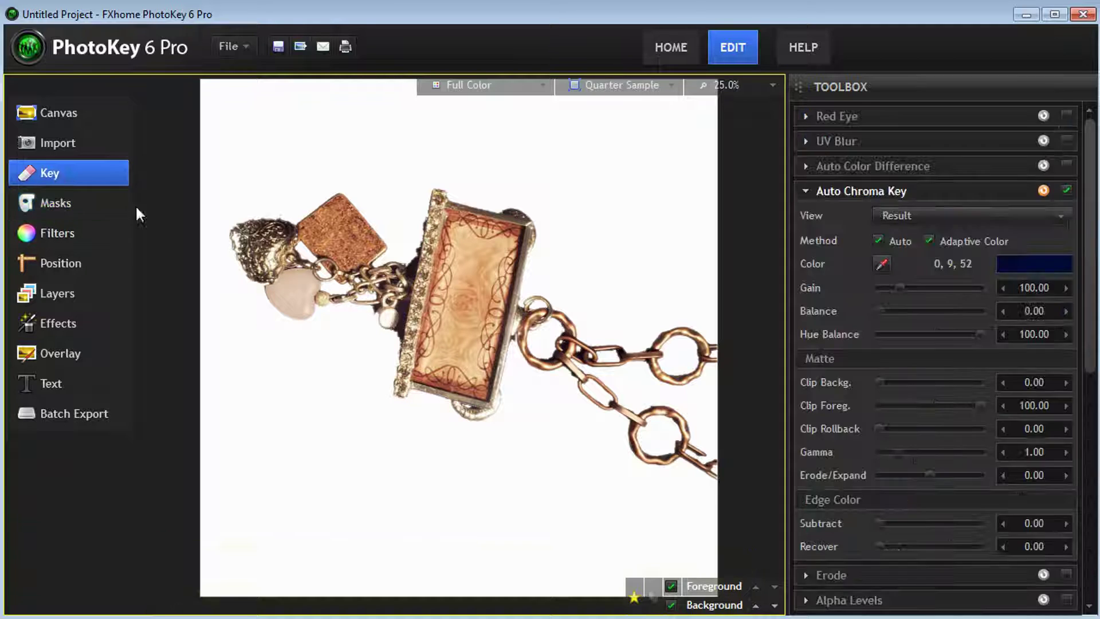
click(1004, 476)
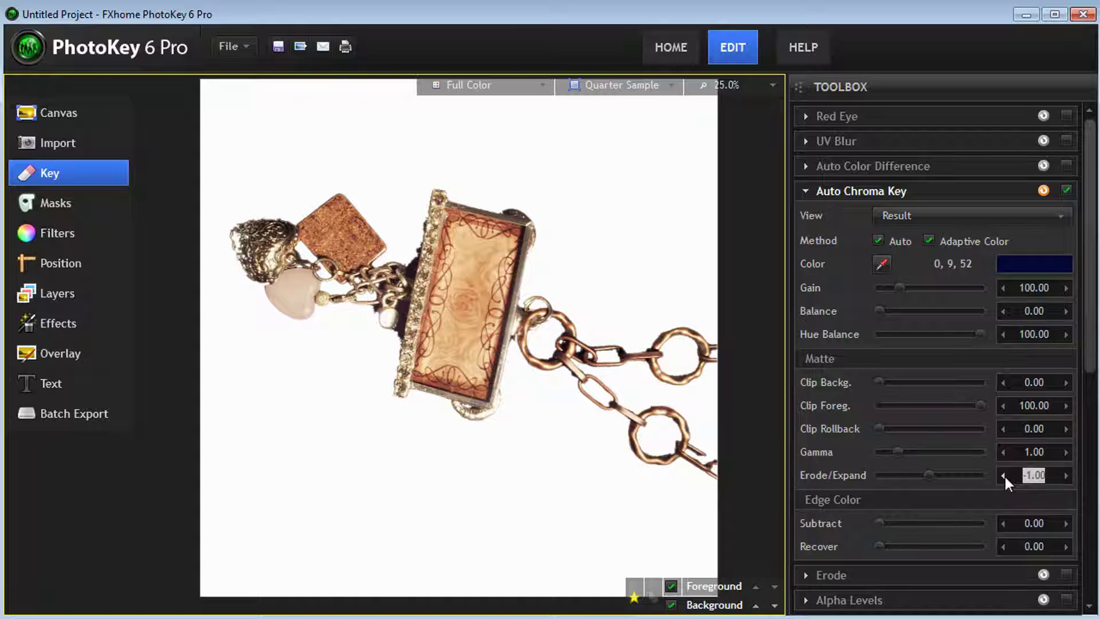
click(1004, 475)
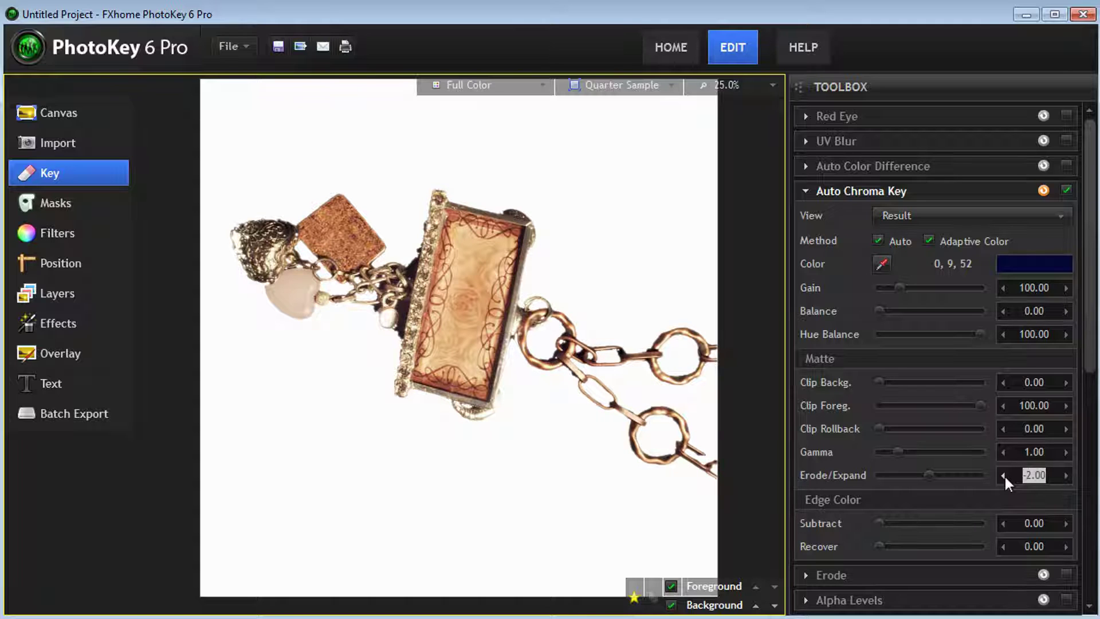
click(1004, 476)
drag(930, 476, 894, 476)
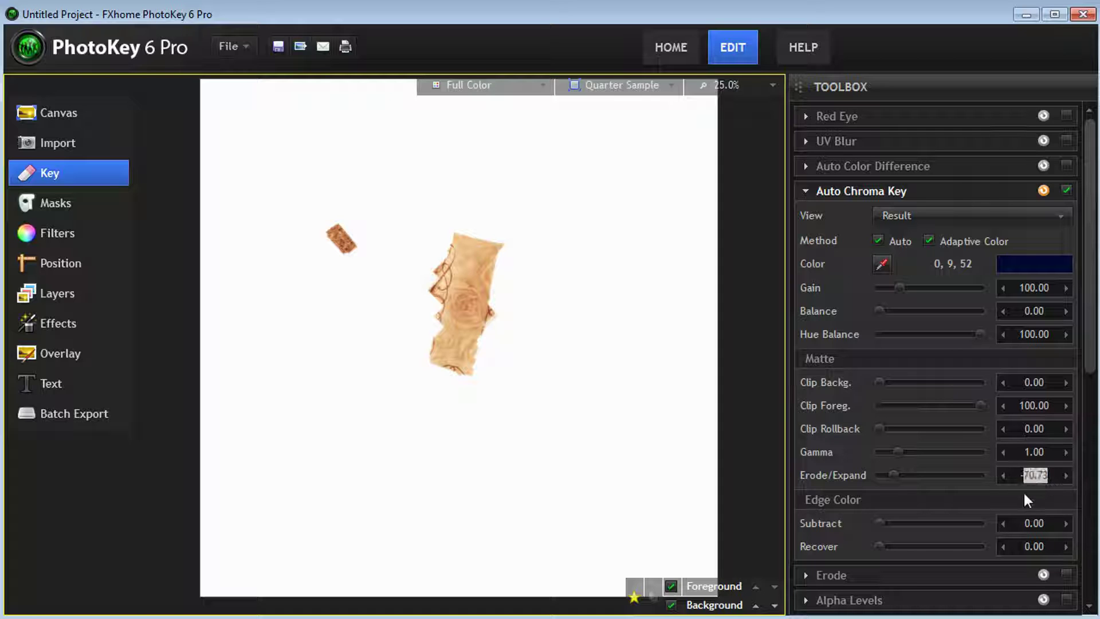
text(-2)
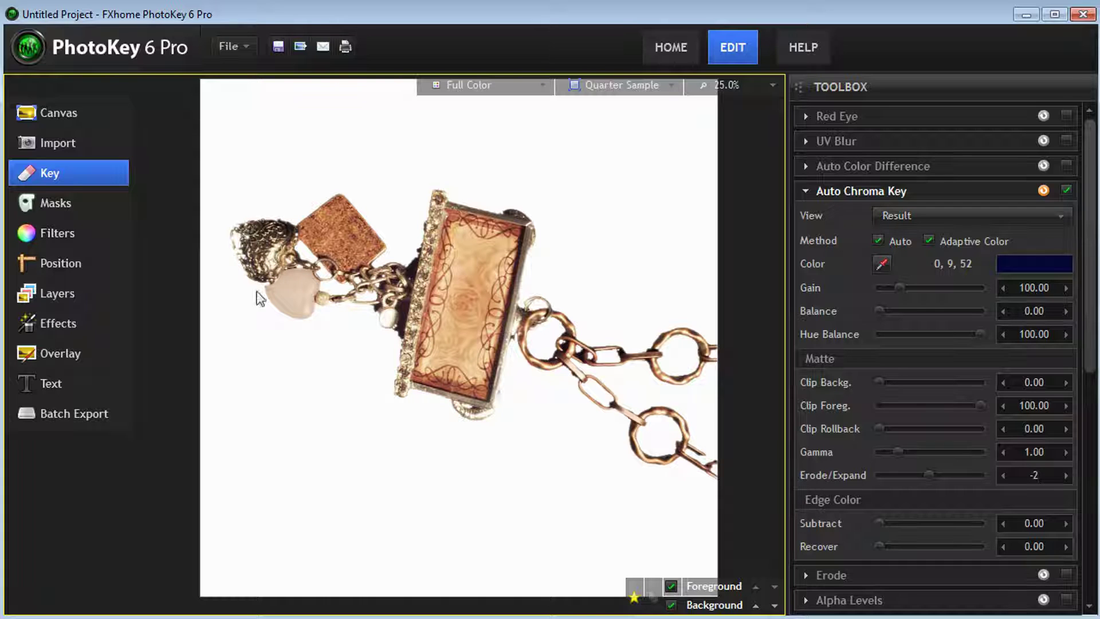
Trace the textured heart charm with a closed seven-point mask and set the mask's type to Retain Alpha
click(54, 202)
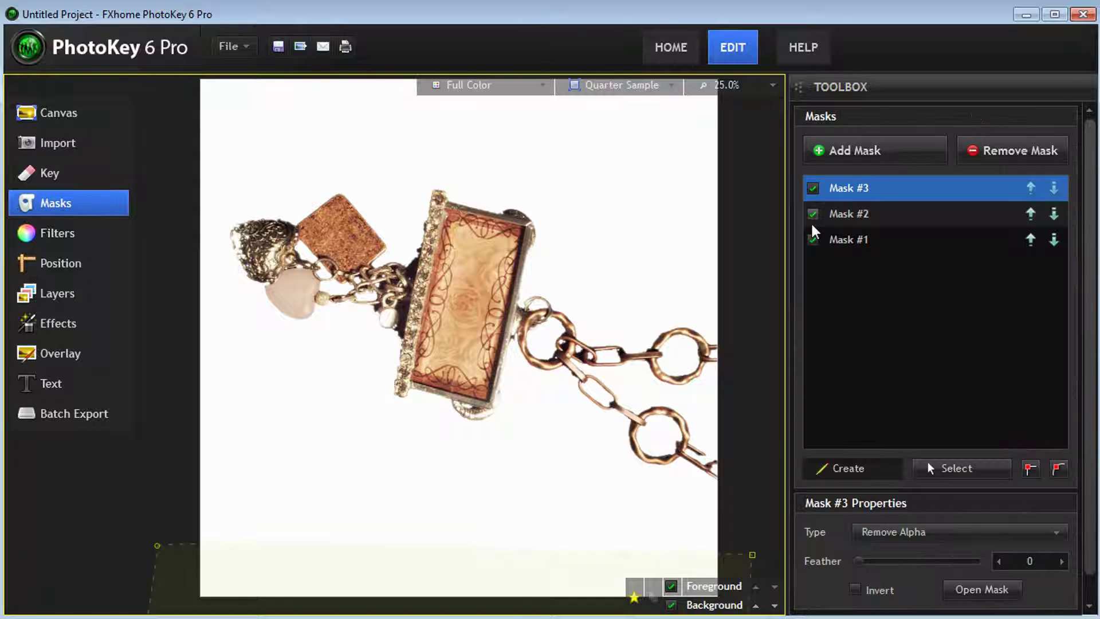
click(851, 150)
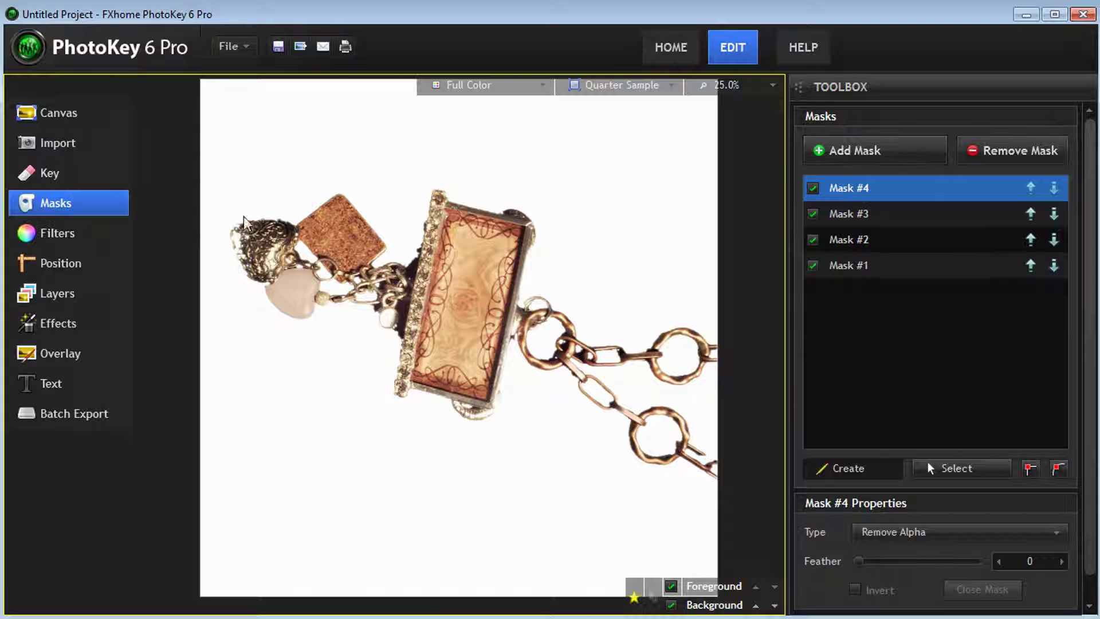
click(232, 232)
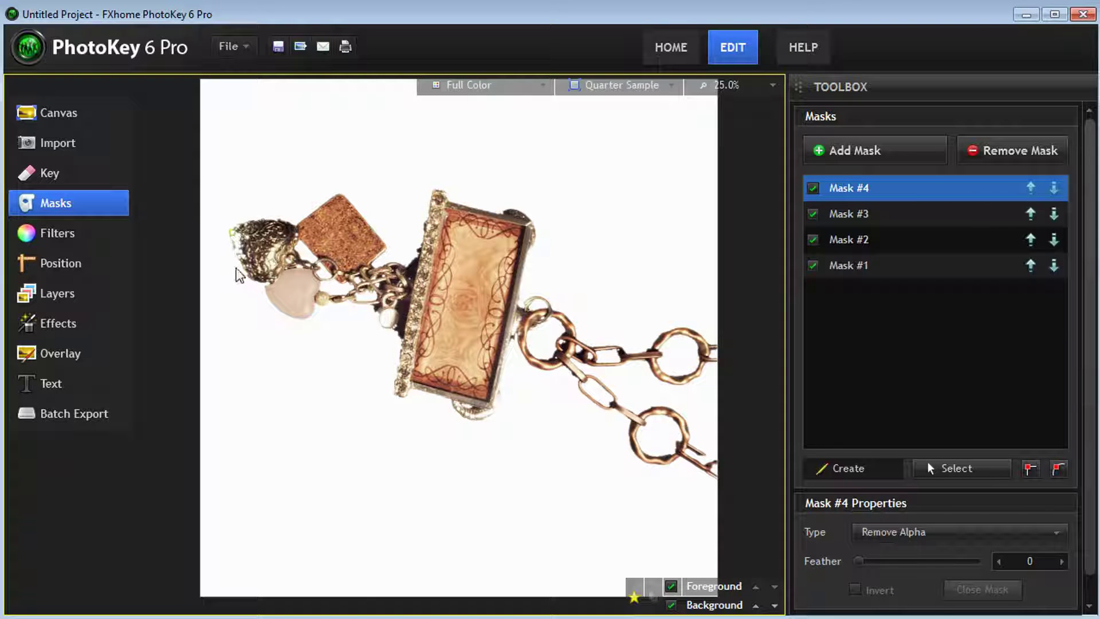
click(241, 261)
click(249, 277)
click(264, 282)
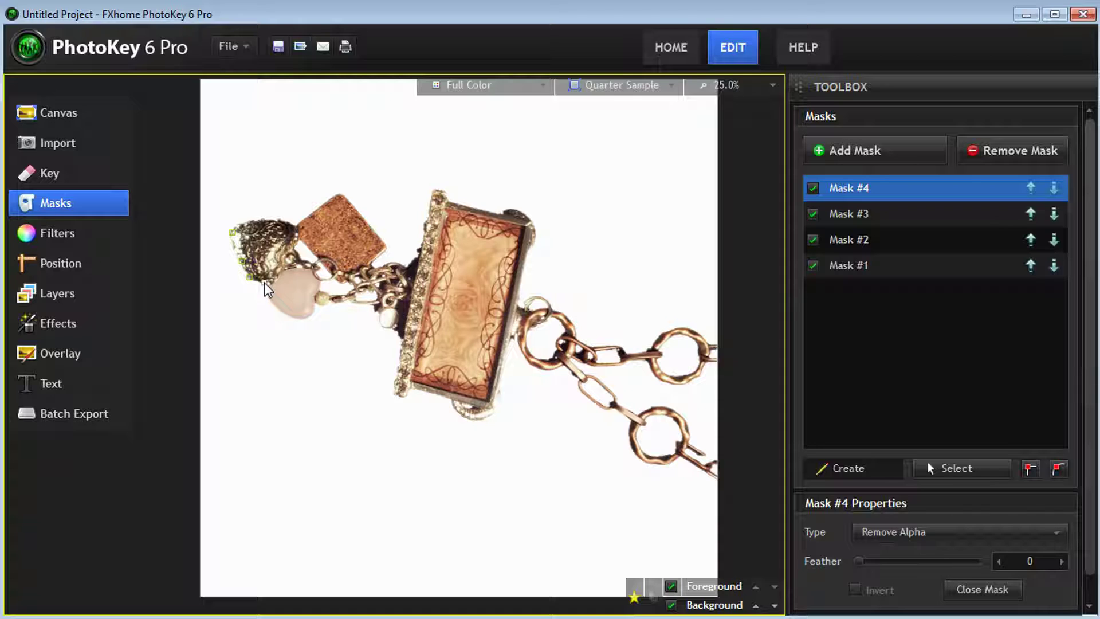
click(293, 267)
click(295, 228)
click(261, 220)
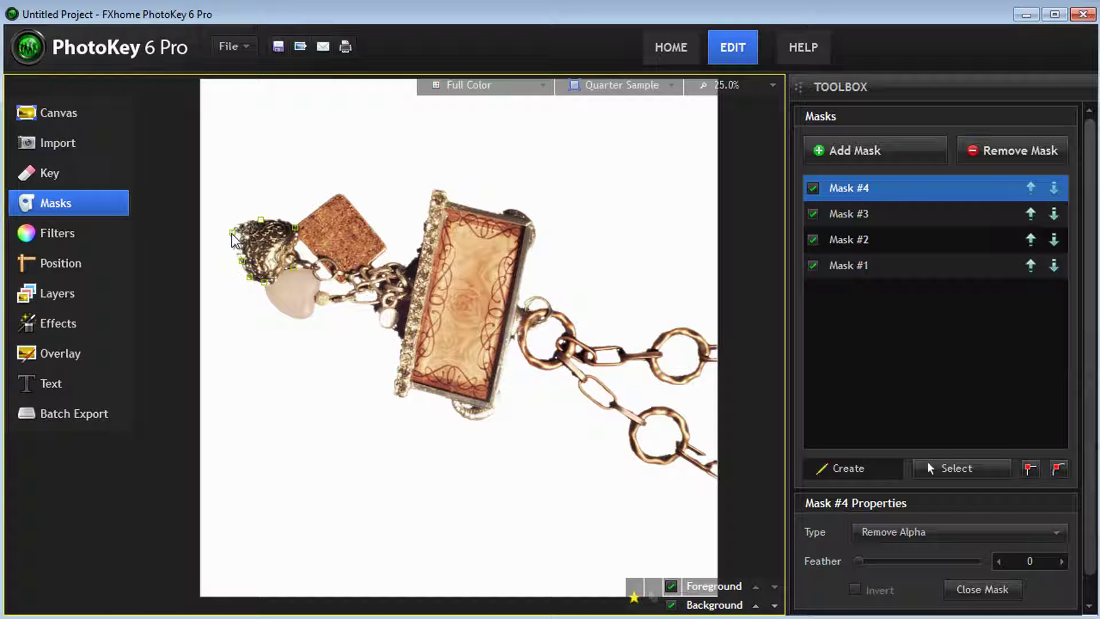
click(233, 233)
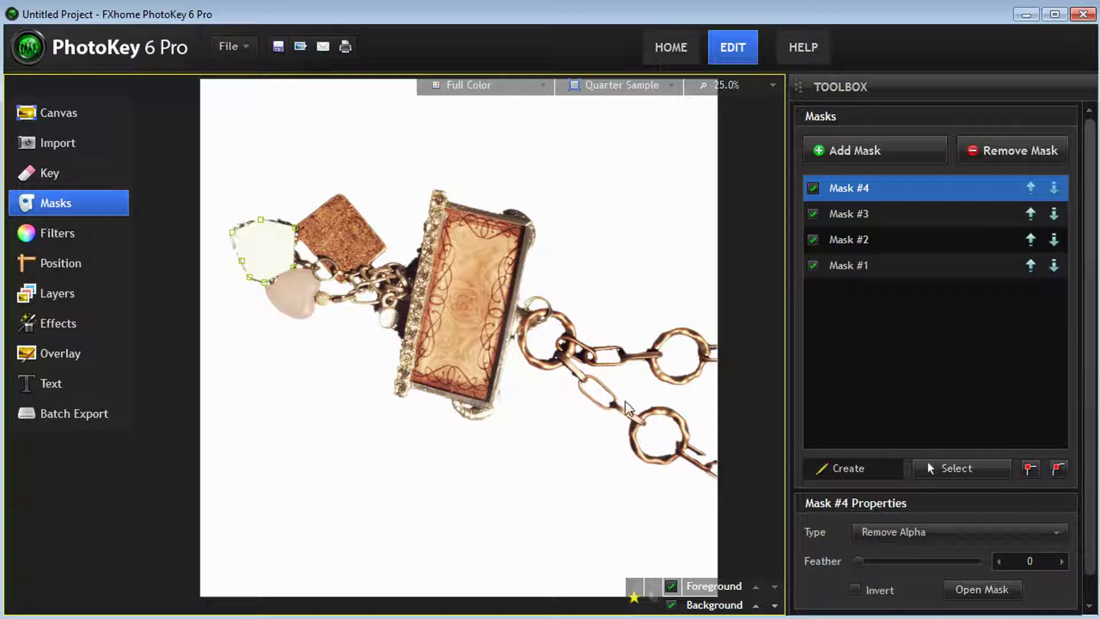
click(901, 539)
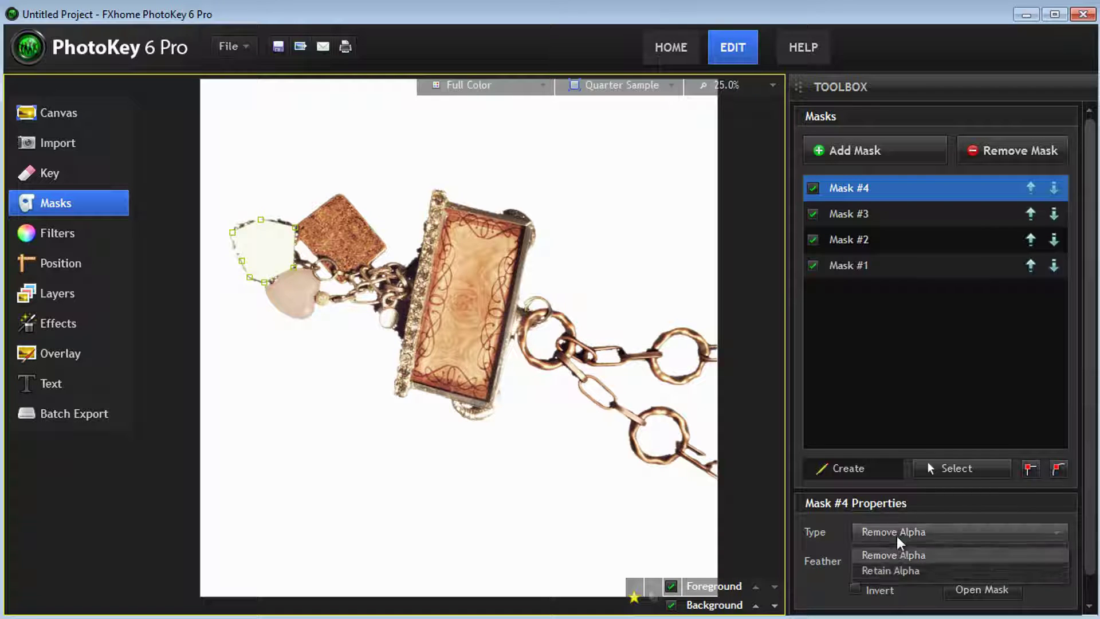
click(888, 571)
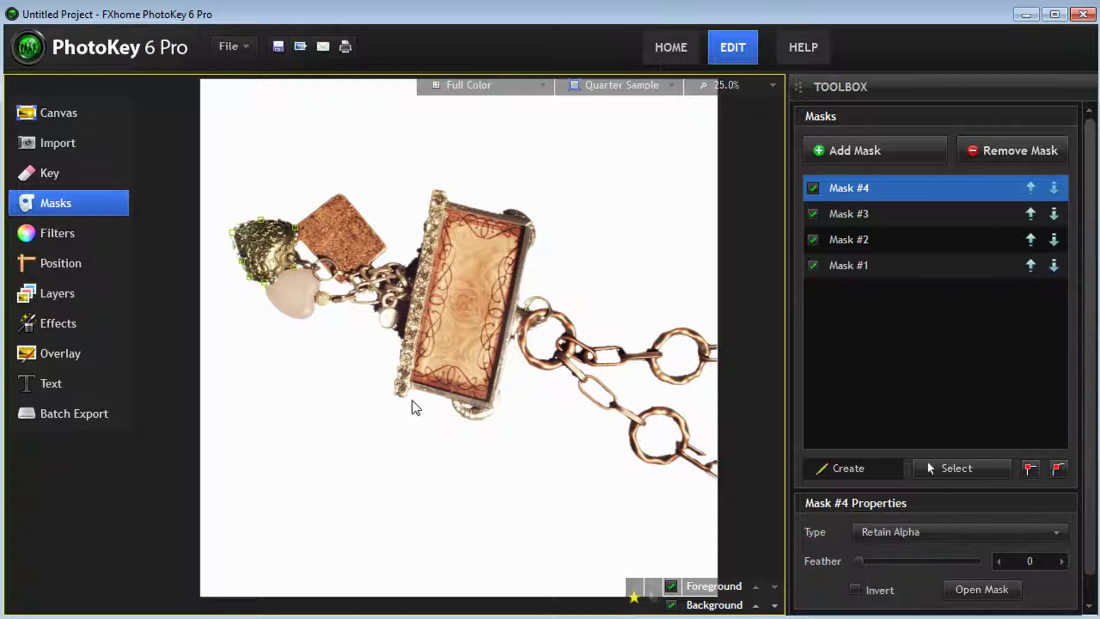
Examine the charm photo's key at 100% around the pendant, the chain links and the textured heart charm
click(64, 178)
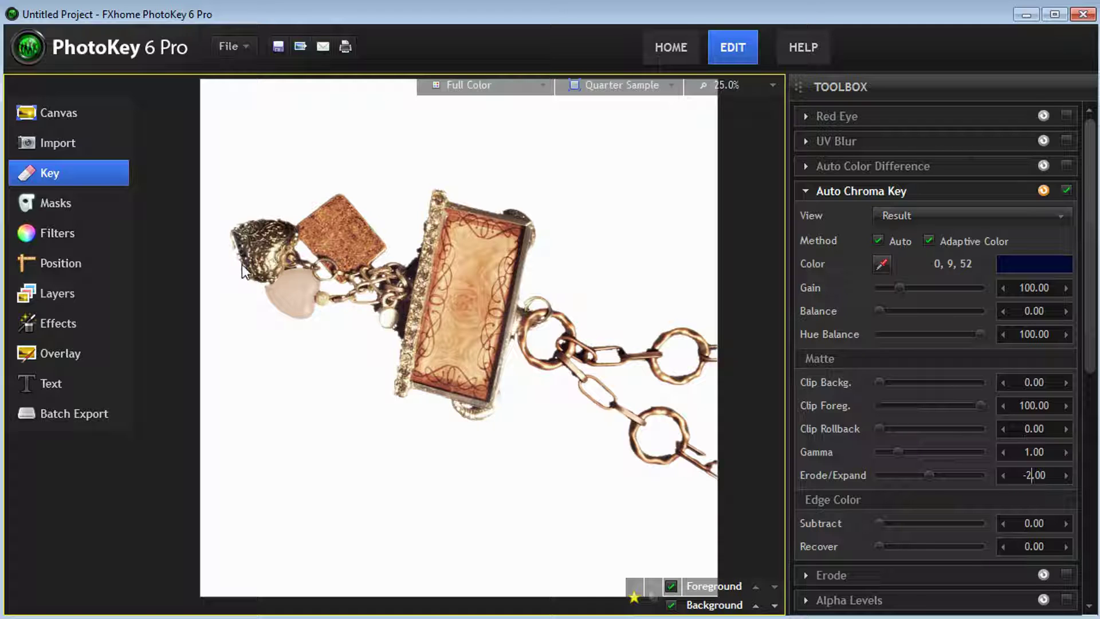
click(53, 212)
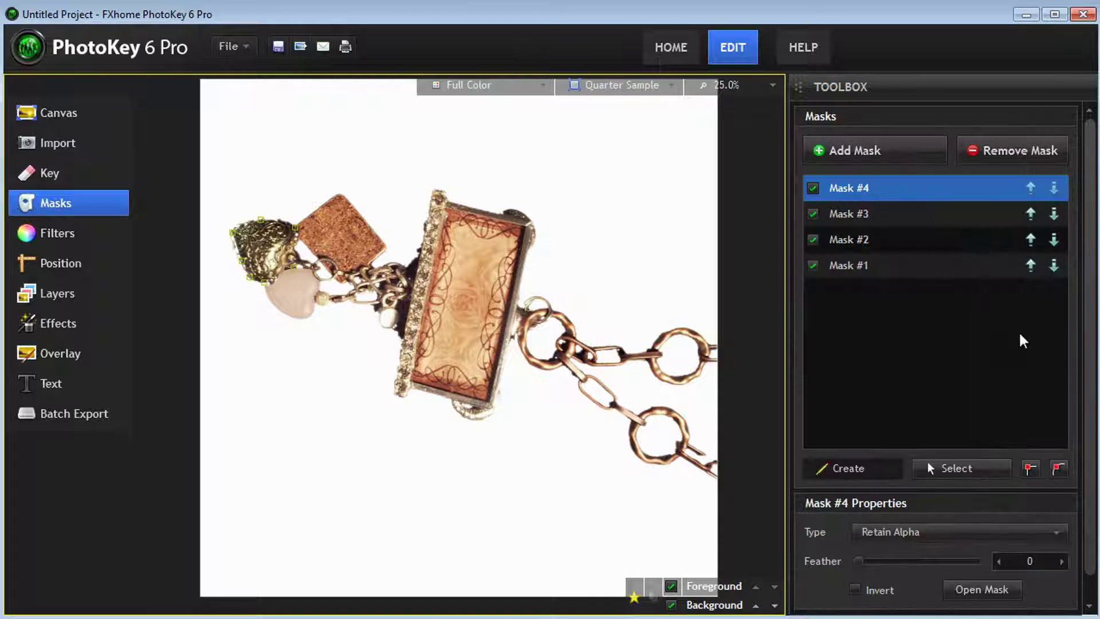
click(748, 87)
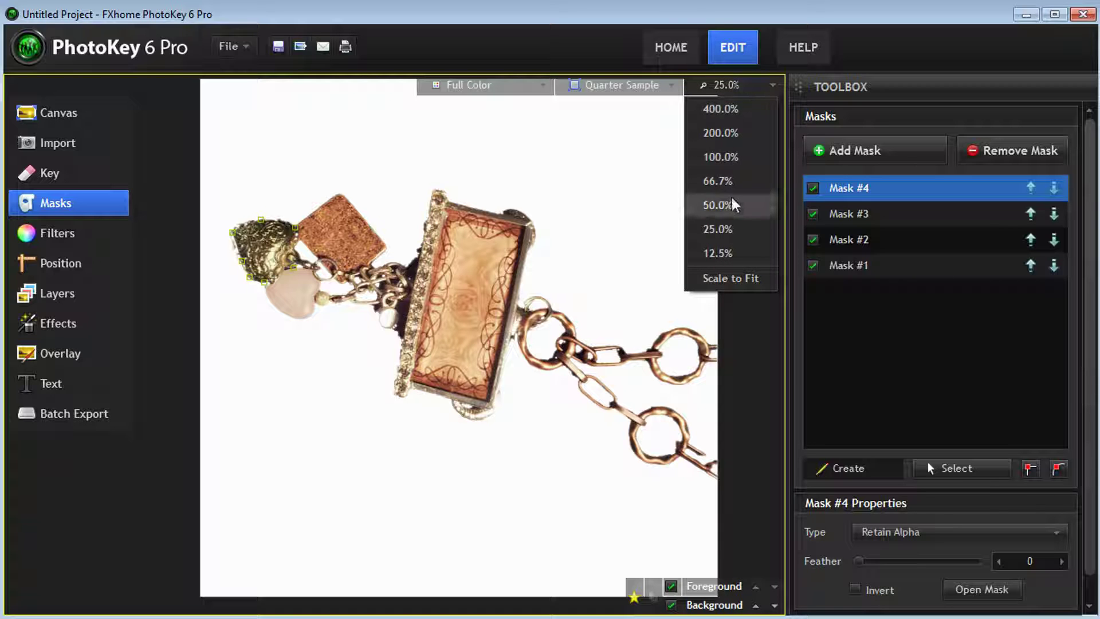
click(721, 156)
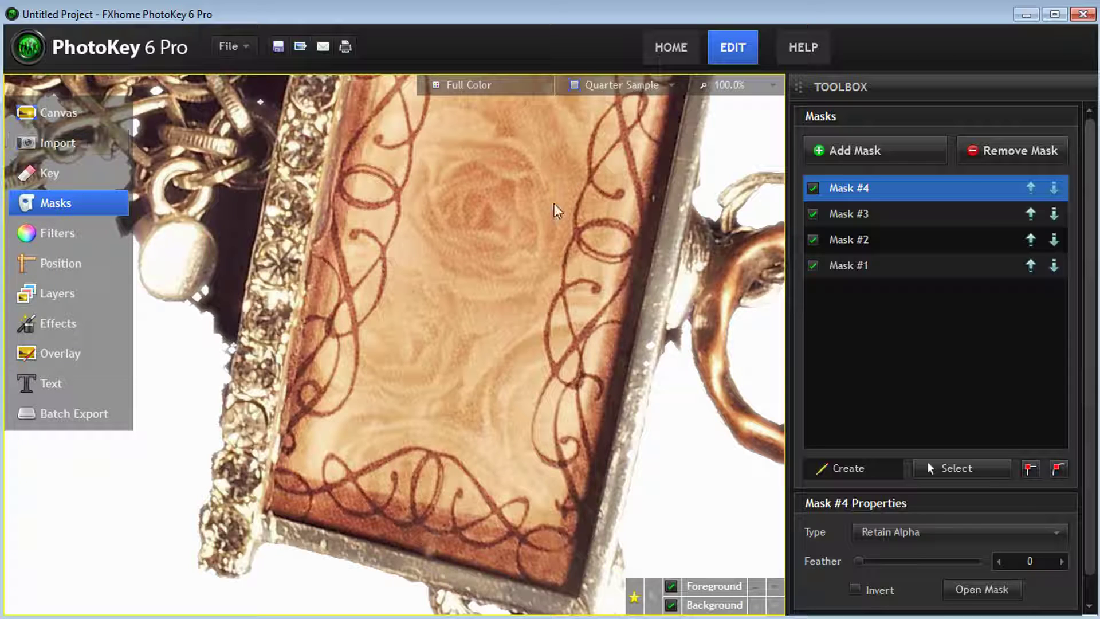
click(726, 84)
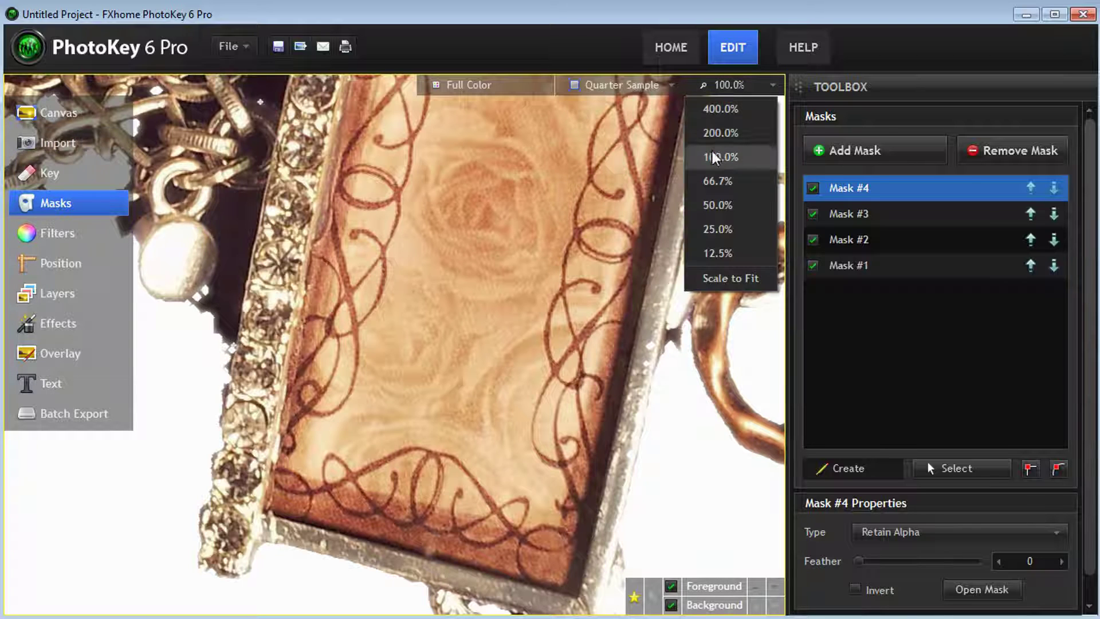
click(721, 156)
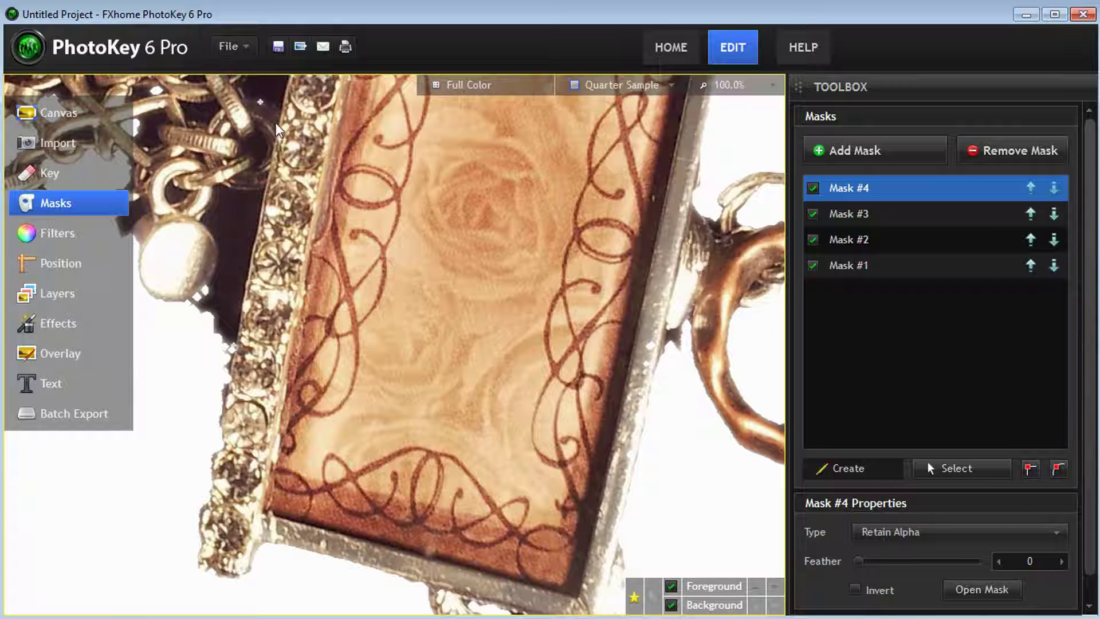
click(49, 177)
drag(487, 308, 728, 395)
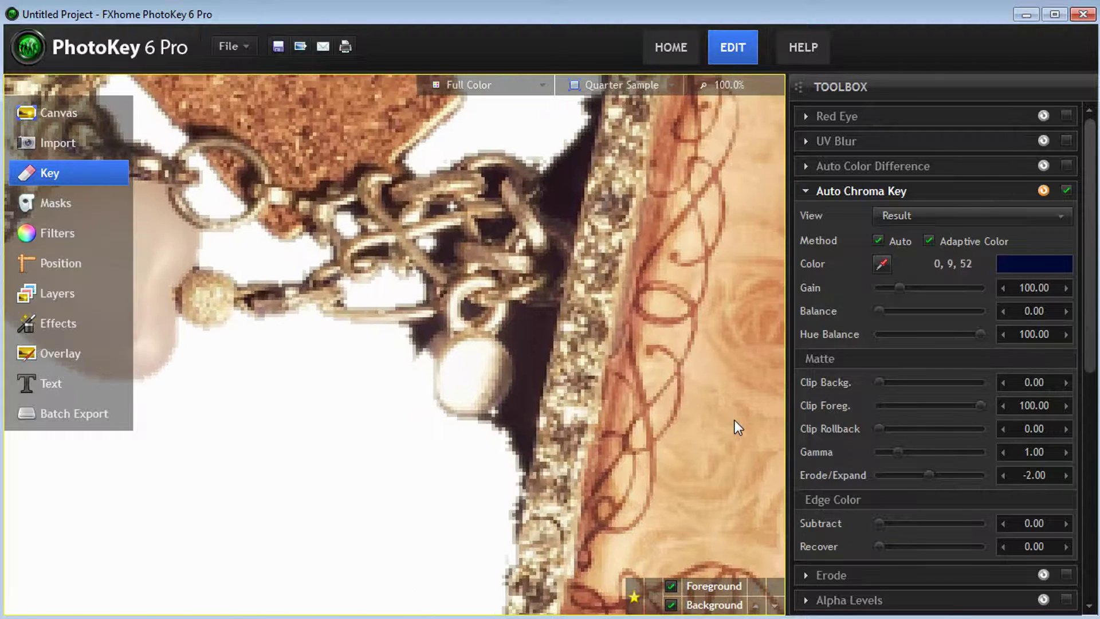
drag(262, 171, 514, 285)
drag(312, 174, 408, 232)
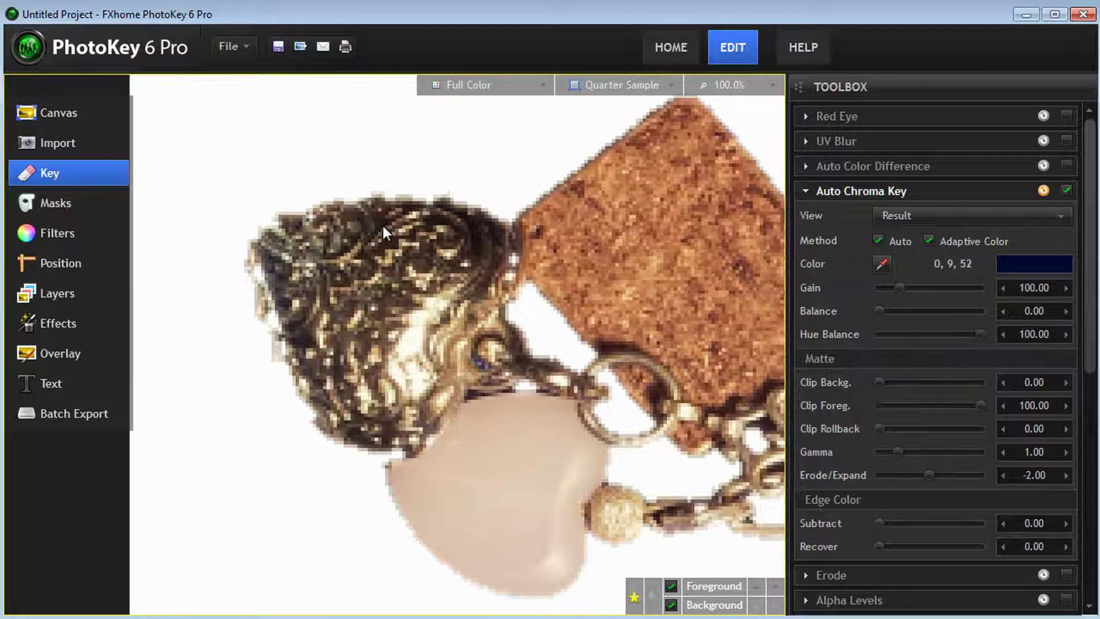
Add a point to the heart charm's Retain Alpha mask along its outer left edge and switch to the Select tool
click(65, 211)
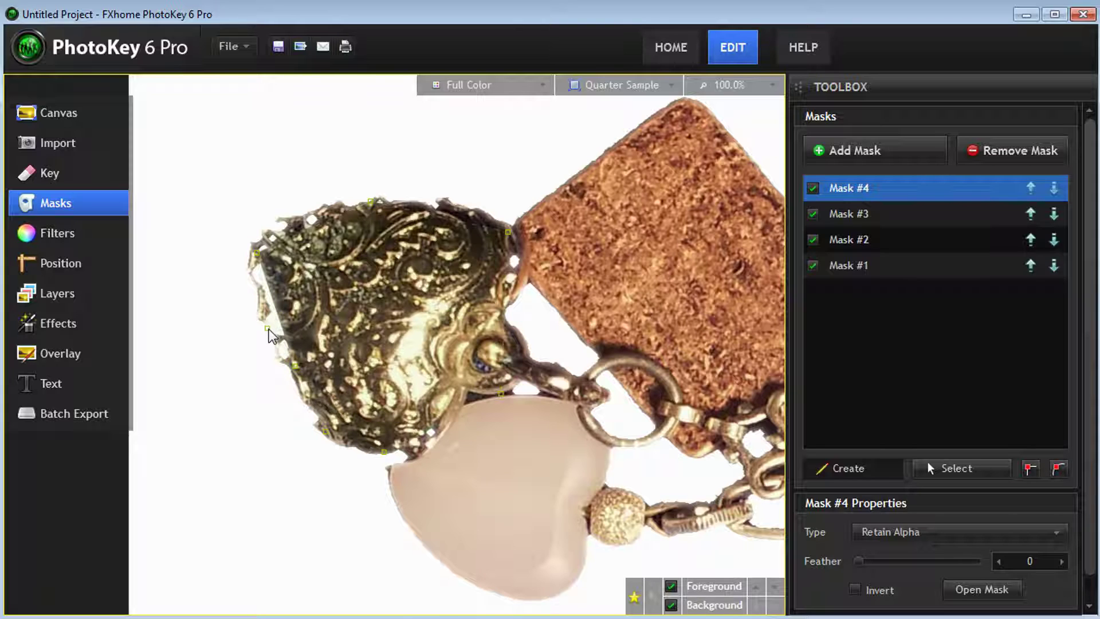
click(269, 329)
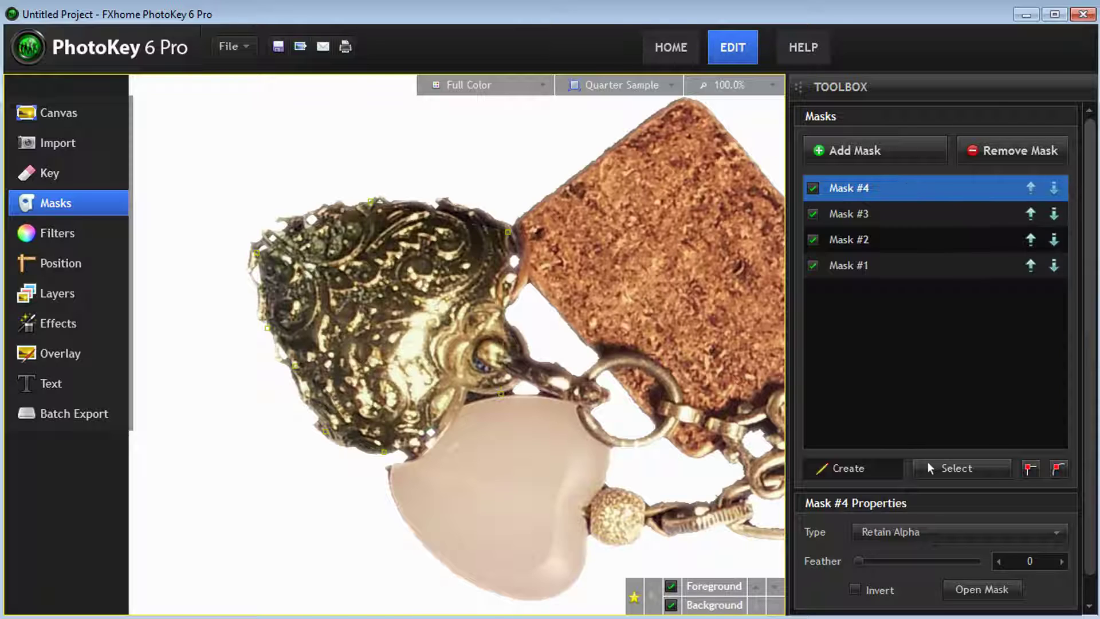
click(971, 469)
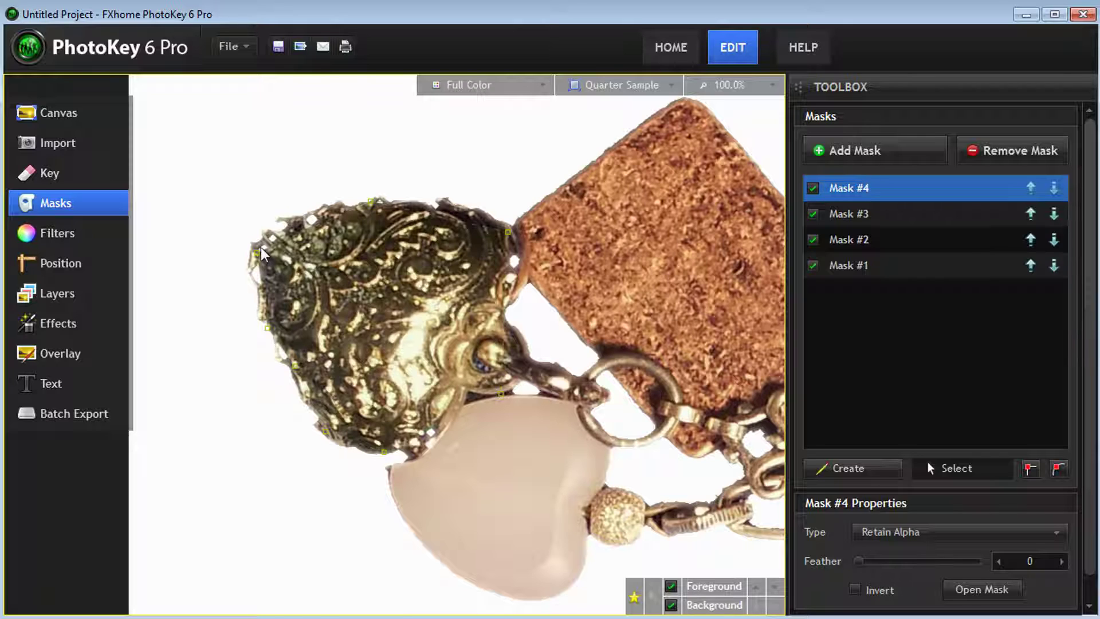
click(874, 192)
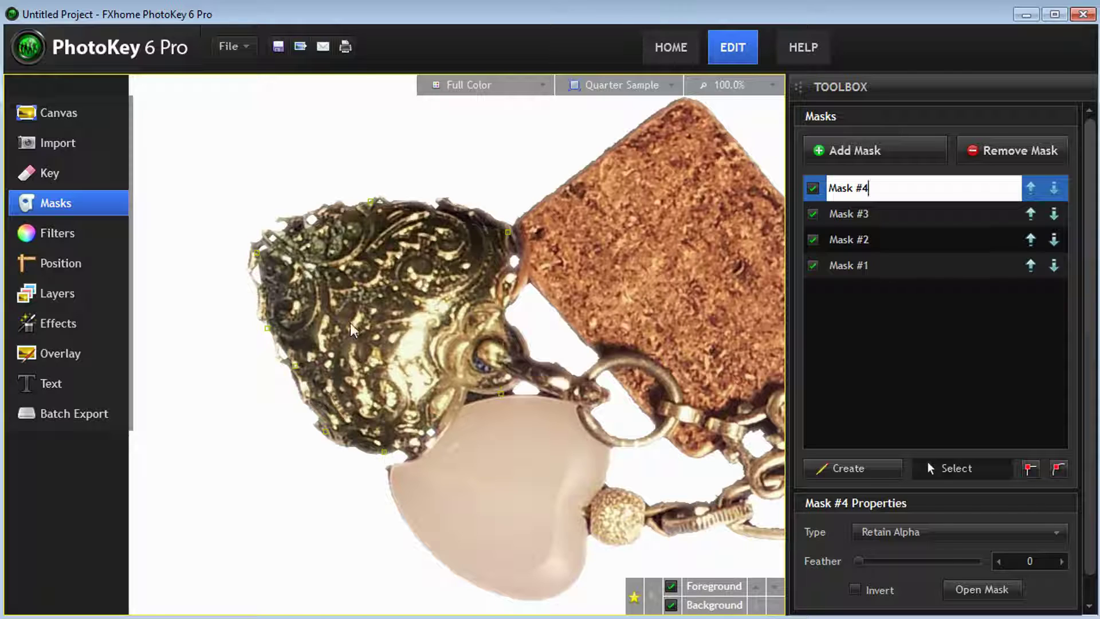
key(Return)
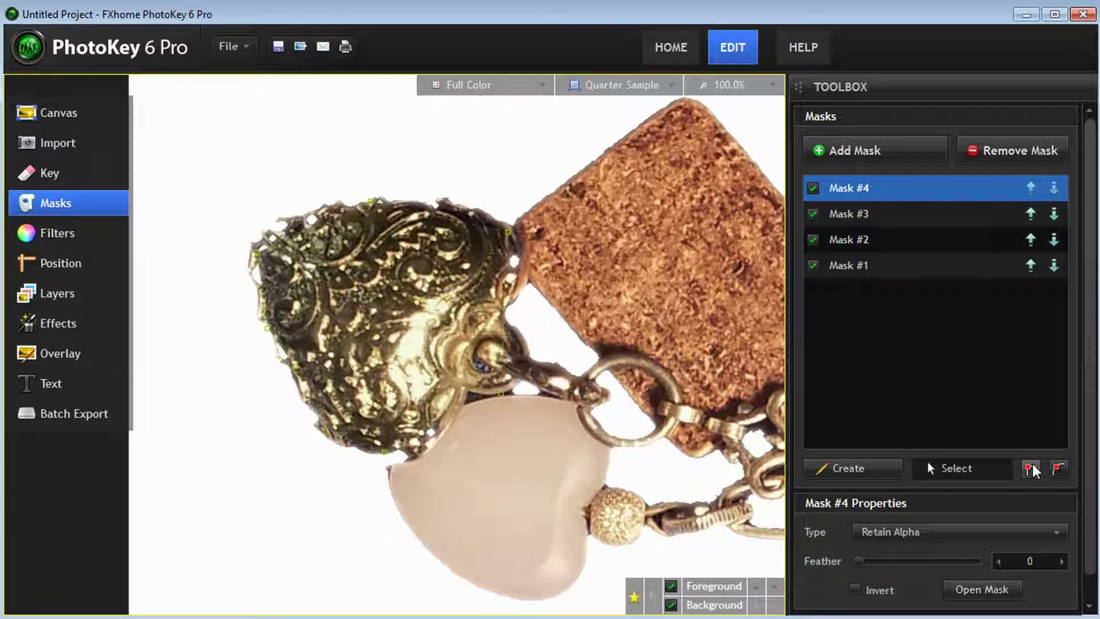
Convert the points on the heart mask's outer left edge to curves and pull the upper one out to the heart's corner
click(1058, 469)
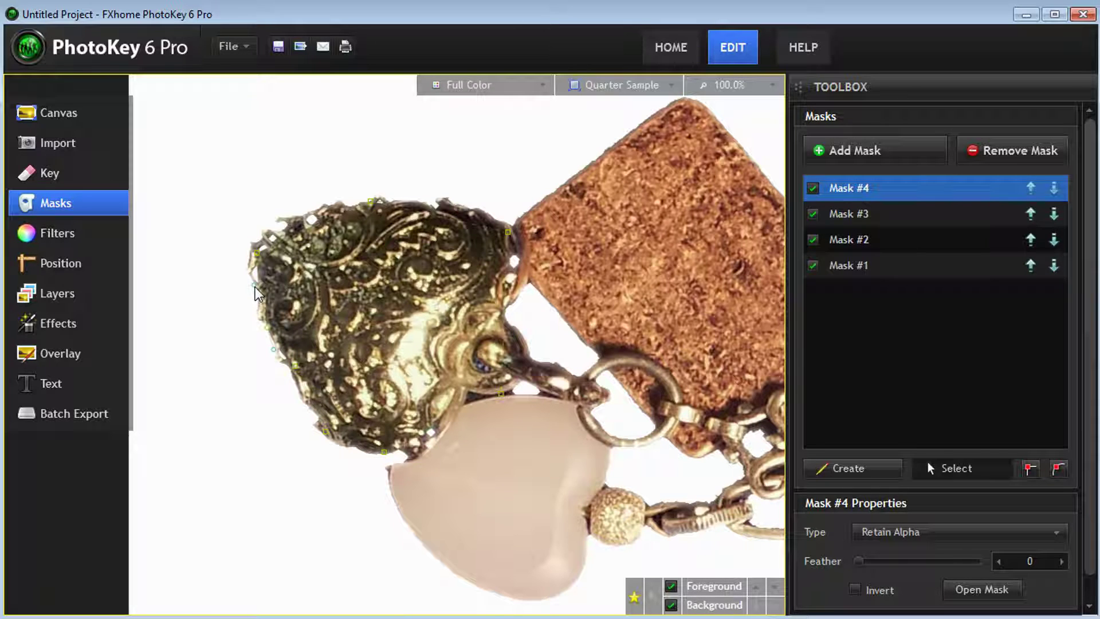
click(257, 253)
click(270, 329)
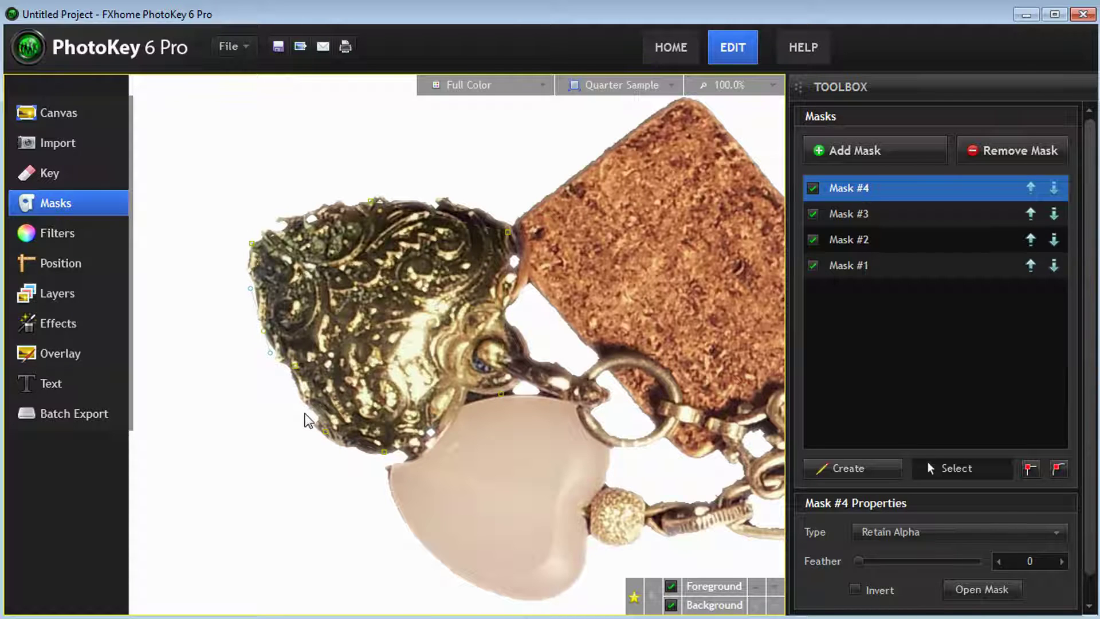
Move the heart mask's lower-left points out to the charm's edge and convert the lowest one to a curve
click(305, 394)
key(Delete)
drag(290, 366, 288, 375)
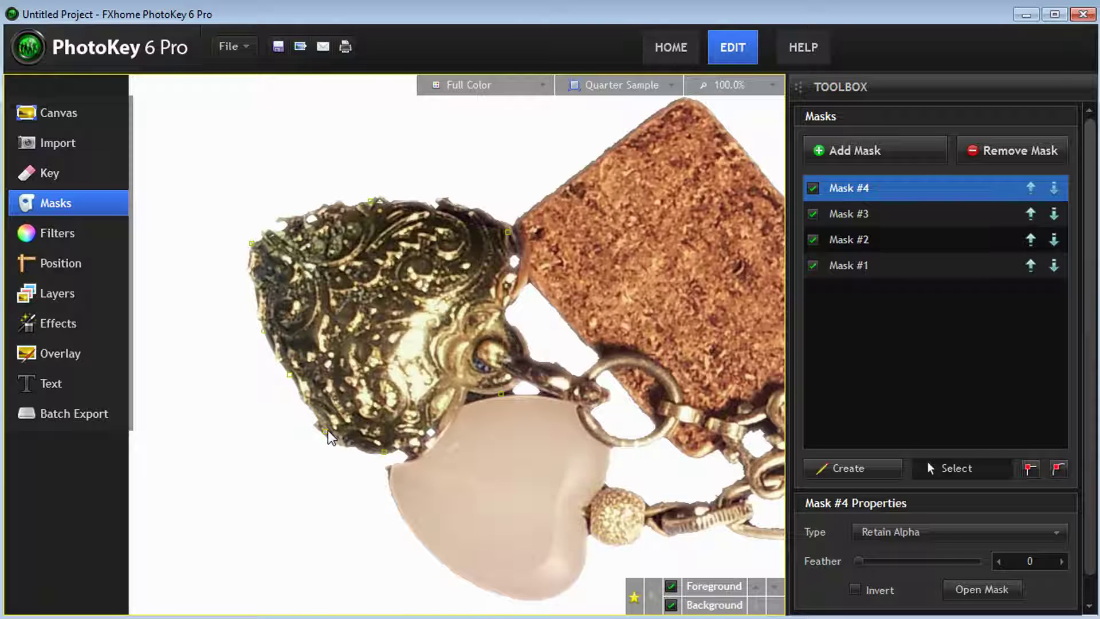
drag(328, 431, 324, 437)
click(1058, 470)
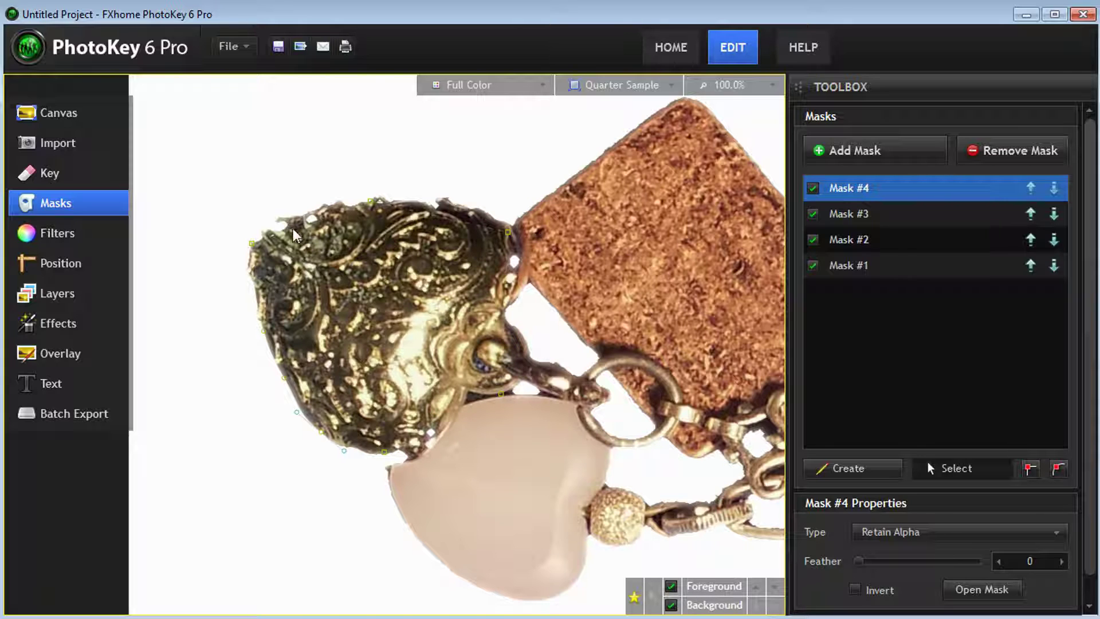
Bend the heart mask outward at its upper-left corner point and refine the points down the charm's left edge
click(252, 244)
drag(304, 235, 297, 216)
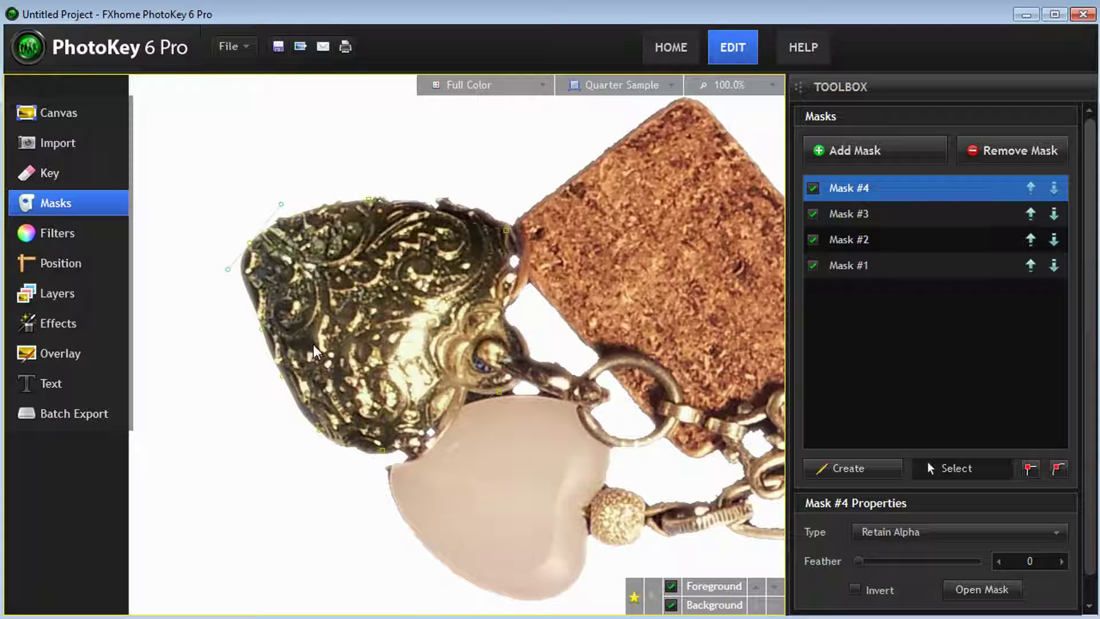
click(283, 377)
click(319, 431)
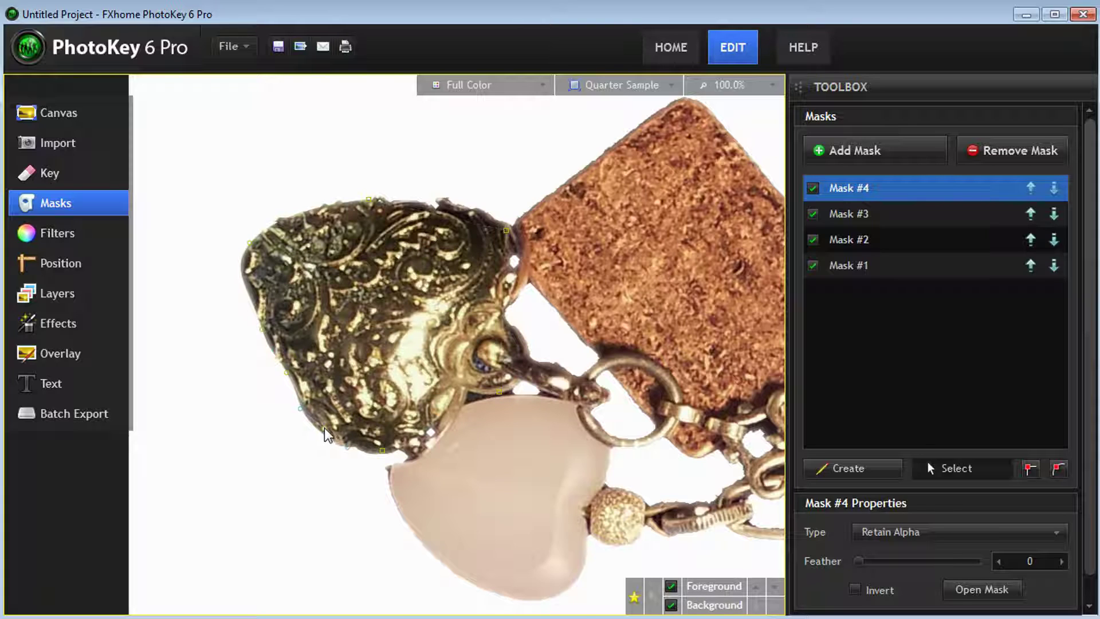
click(264, 330)
click(256, 245)
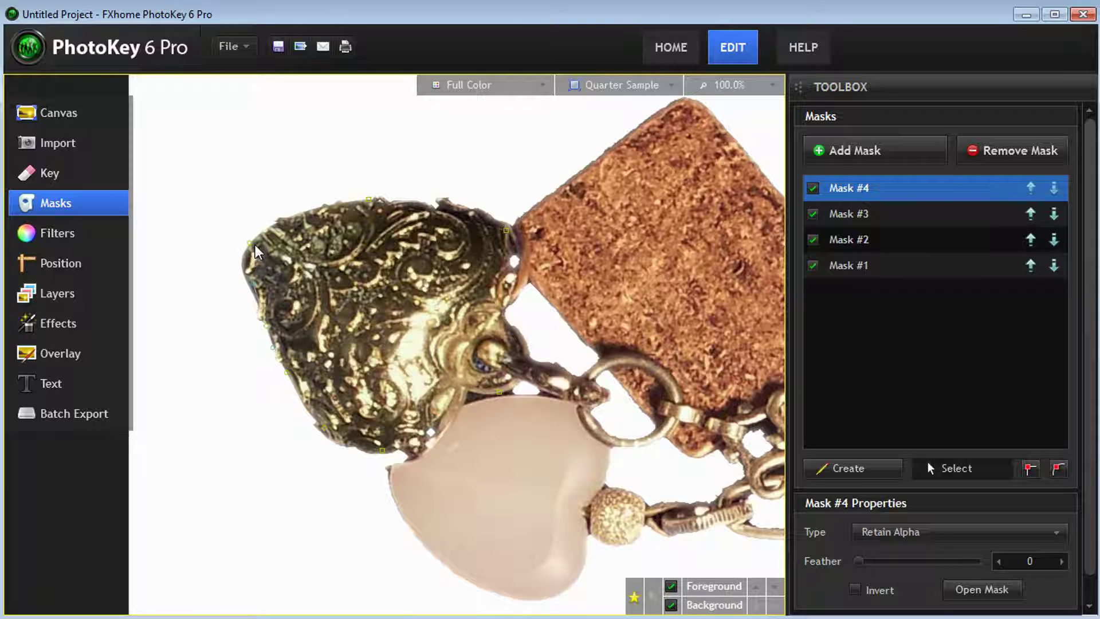
Readjust the curve handles at the heart mask's upper-left corner to follow the charm's outline
click(252, 243)
click(235, 273)
drag(246, 273, 250, 268)
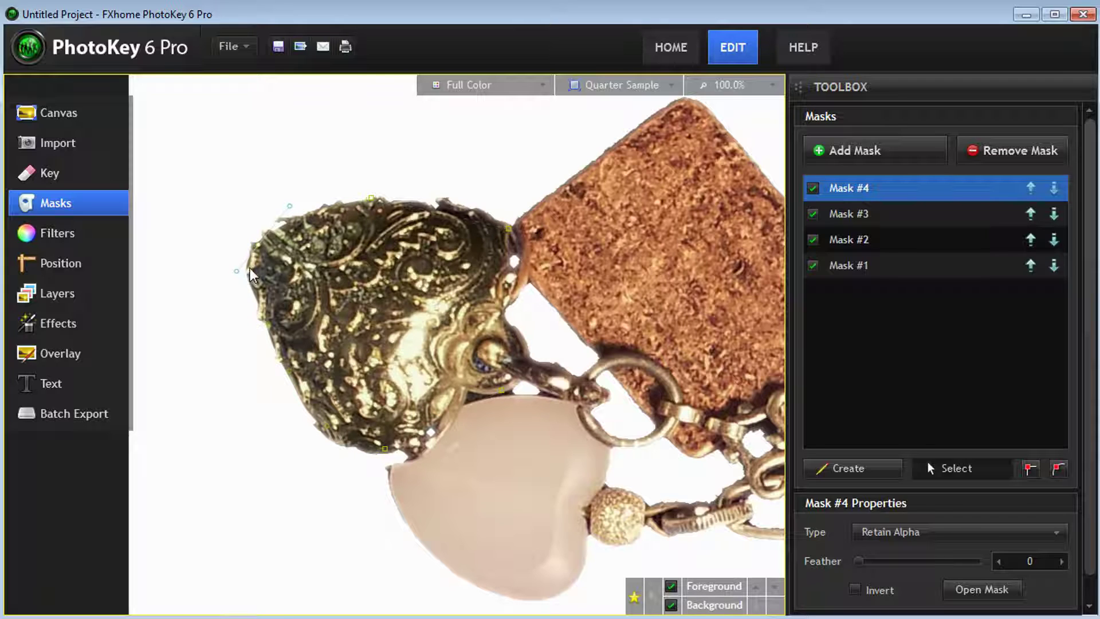
click(373, 197)
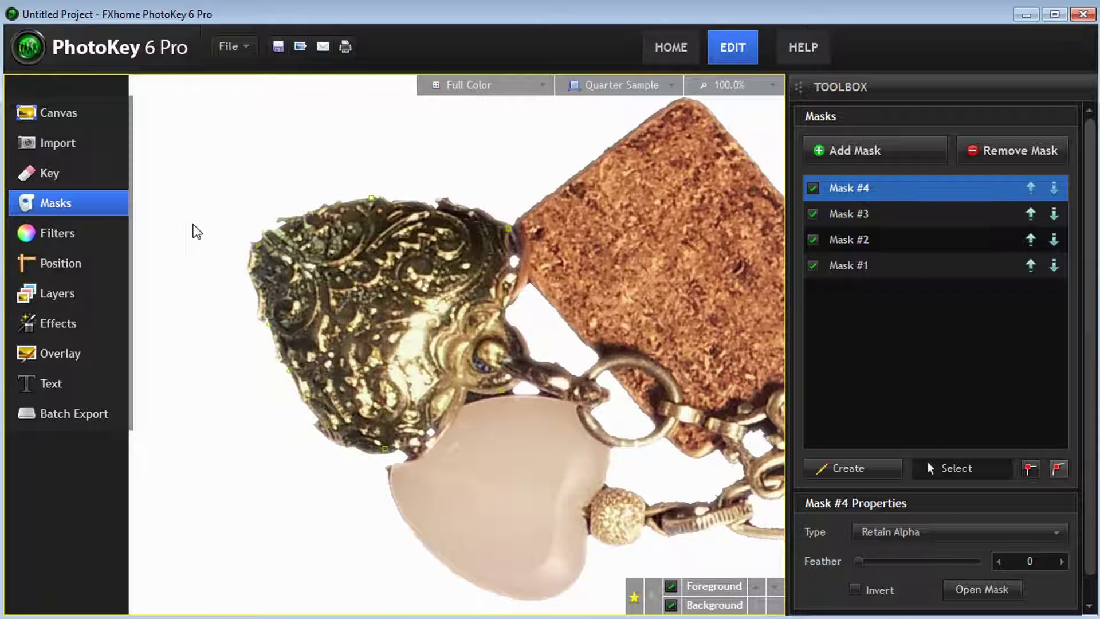
click(258, 238)
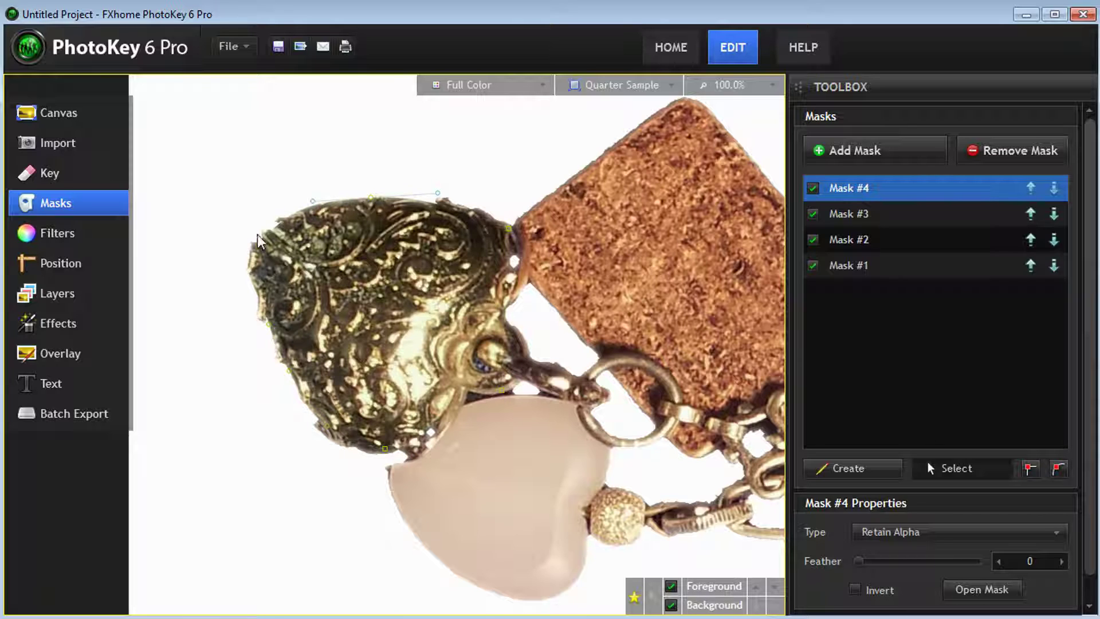
Nudge the heart charm's mask slightly left and align it with the charm's upper edge
click(370, 197)
key(Left)
key(Up)
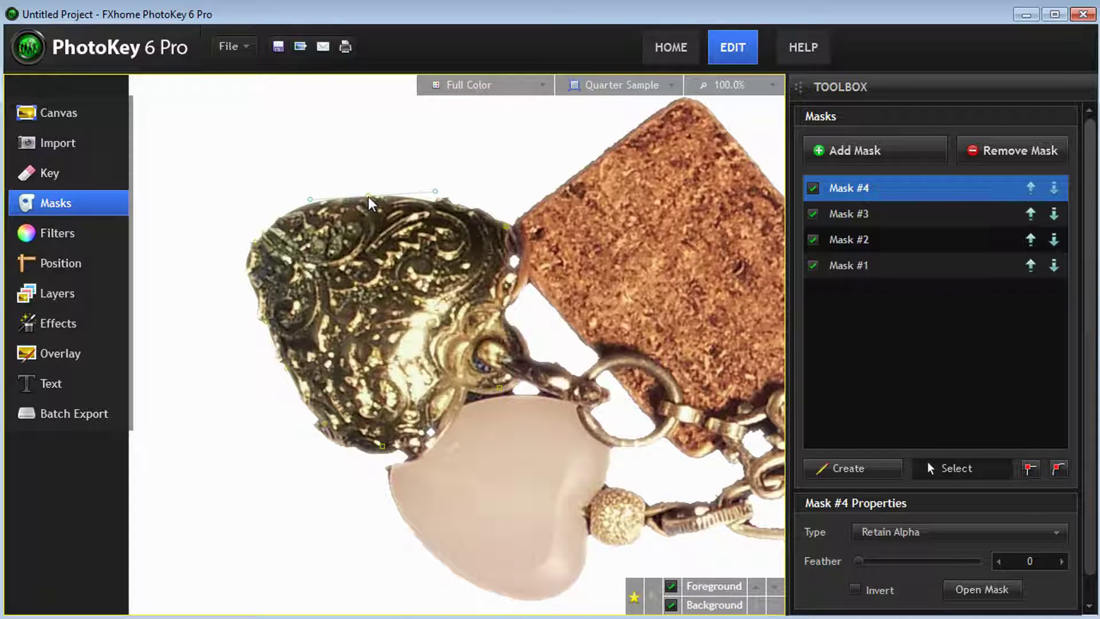
drag(369, 197, 369, 200)
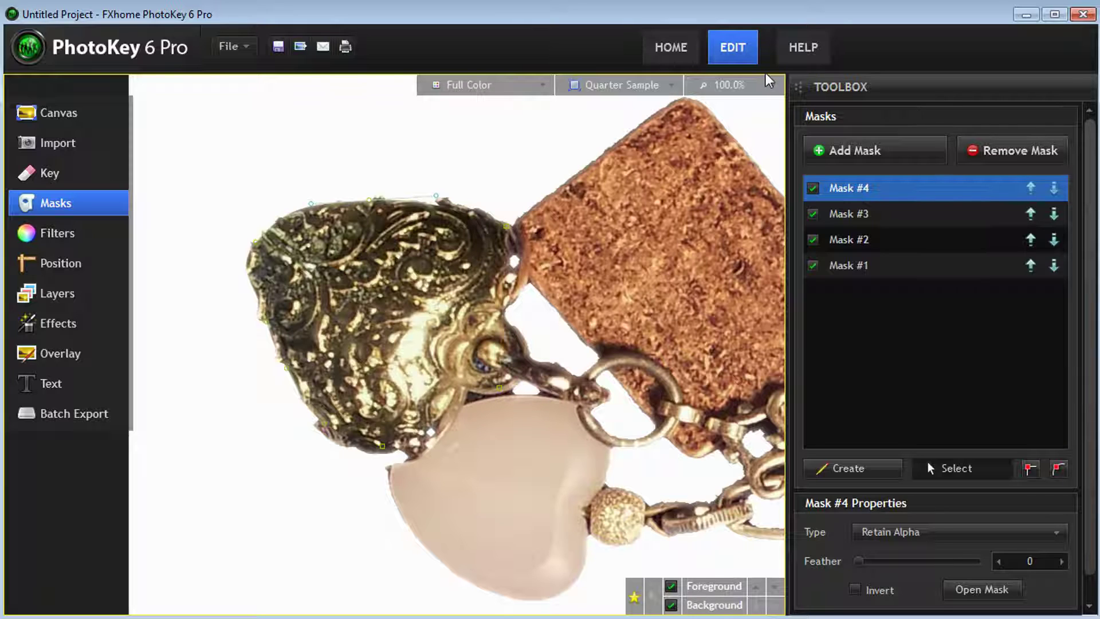
Finish with the charm photo and select the medallion necklace photo 2013-08-30 11.40.43 among the imported foreground images
click(757, 84)
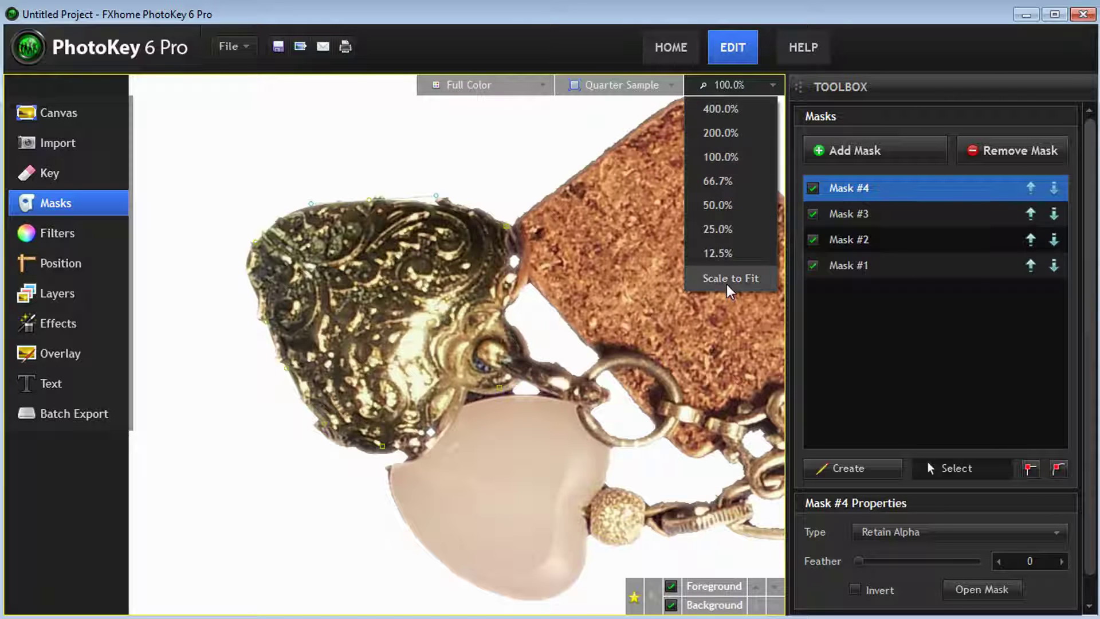
click(690, 239)
drag(690, 318, 453, 252)
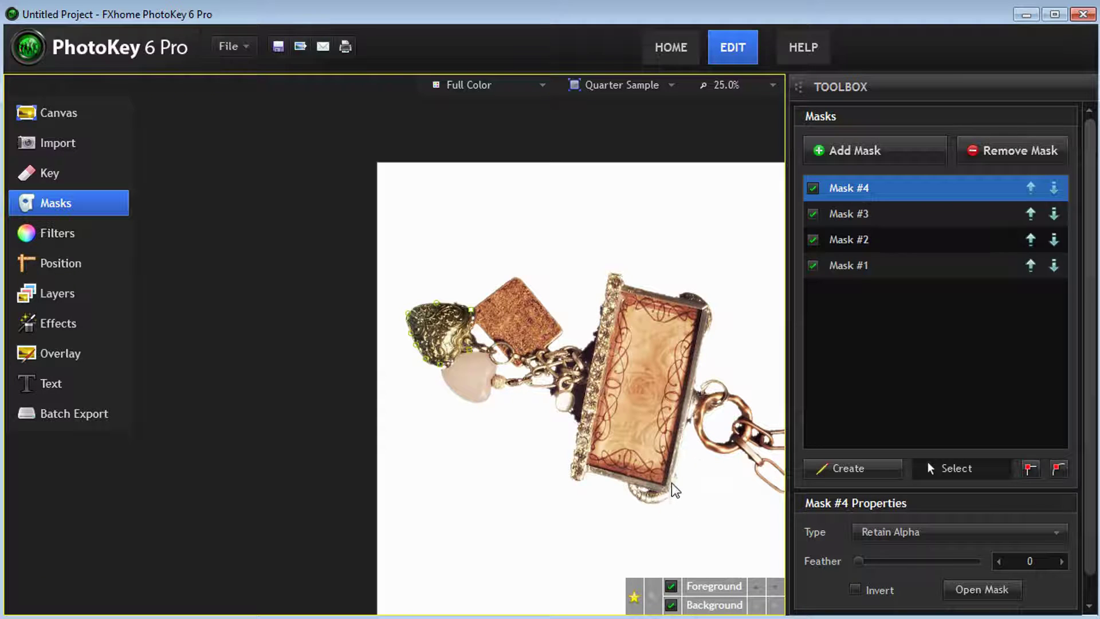
click(60, 176)
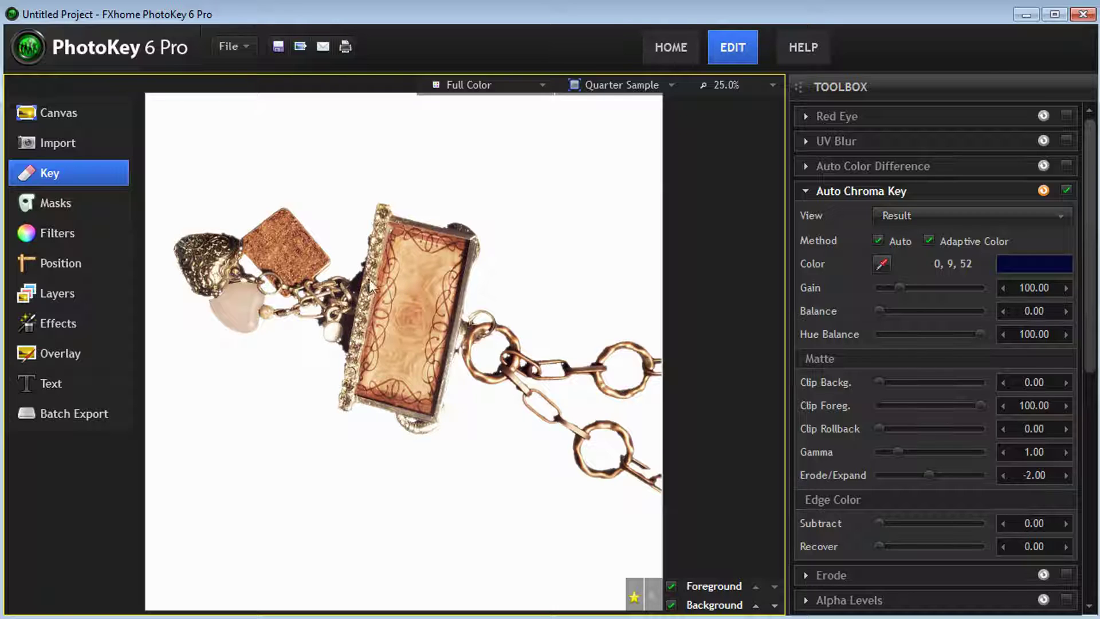
click(80, 410)
click(57, 146)
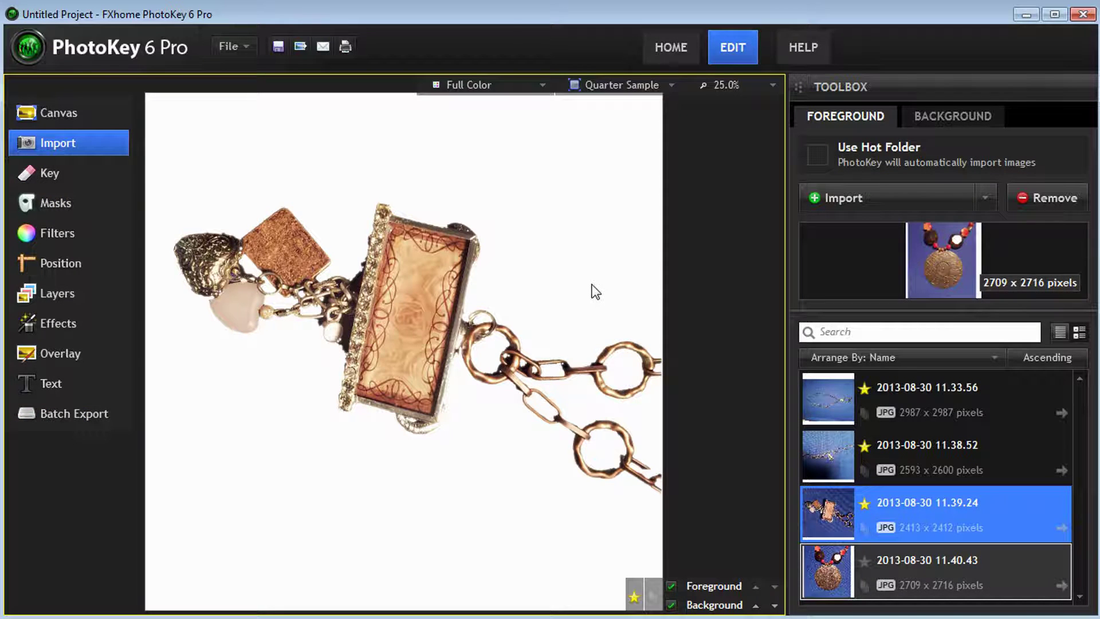
key(Down)
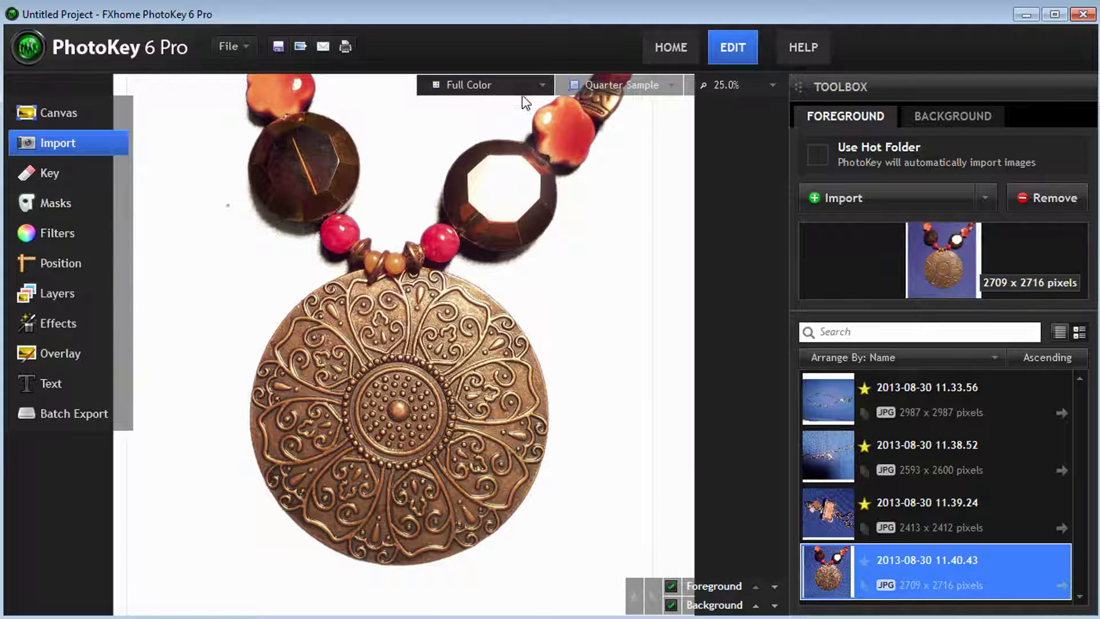
Inspect the medallion photo's key in the Foreground Alpha view and open its masks
click(494, 89)
click(494, 113)
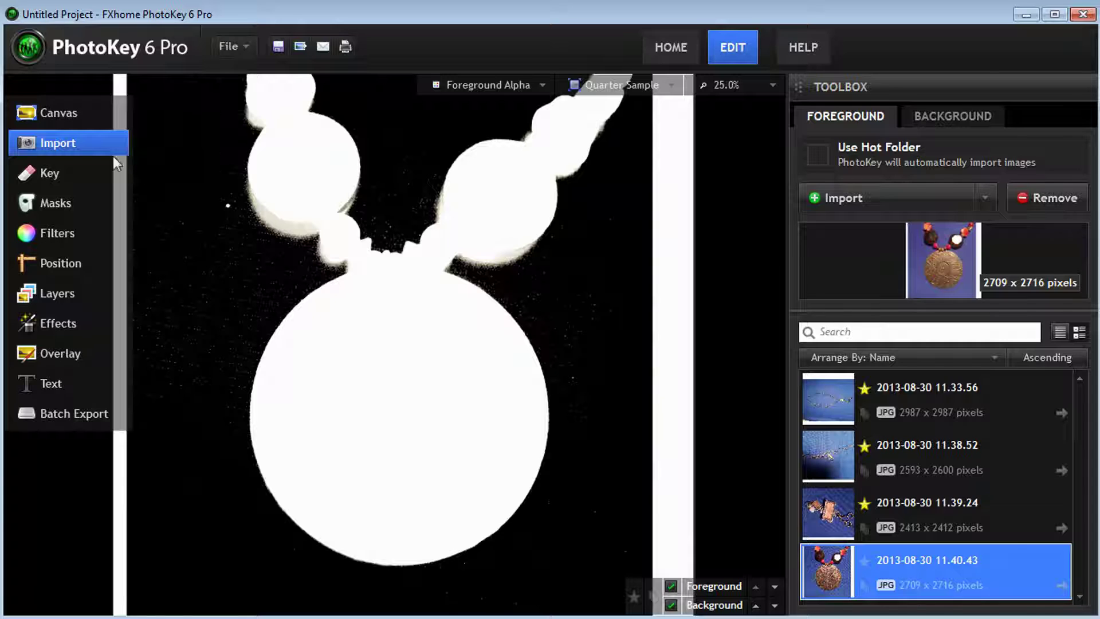
click(61, 172)
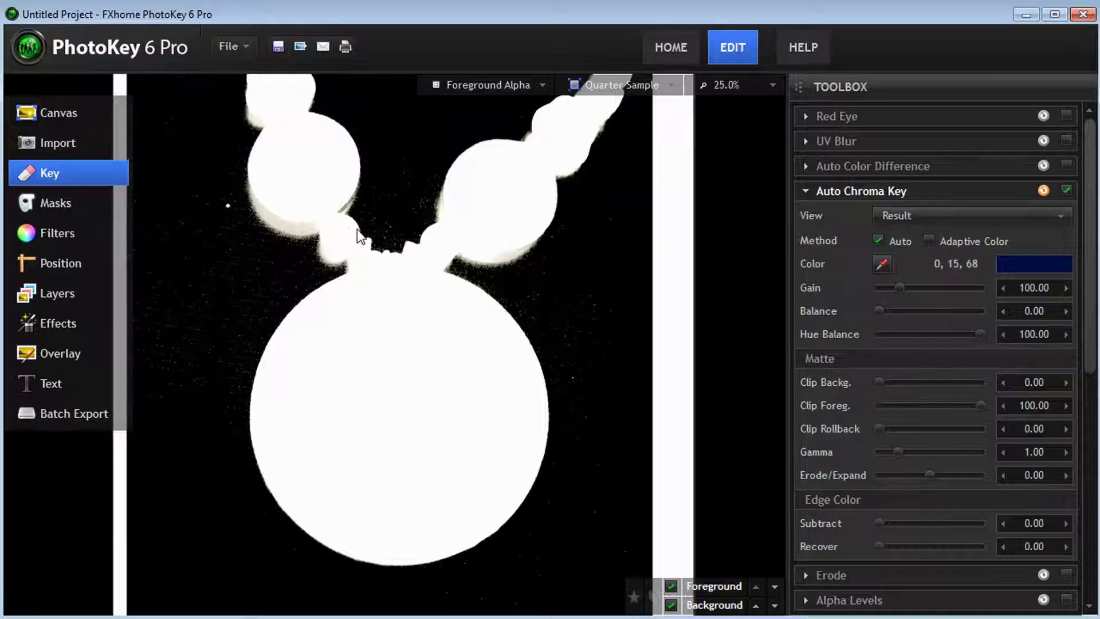
click(63, 203)
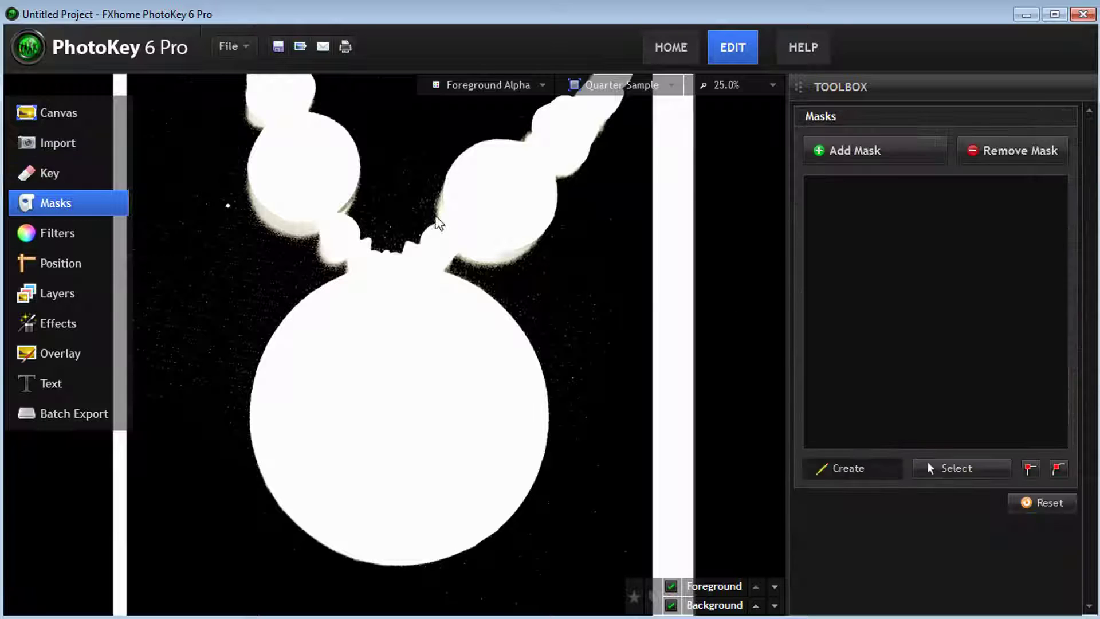
click(919, 151)
click(740, 80)
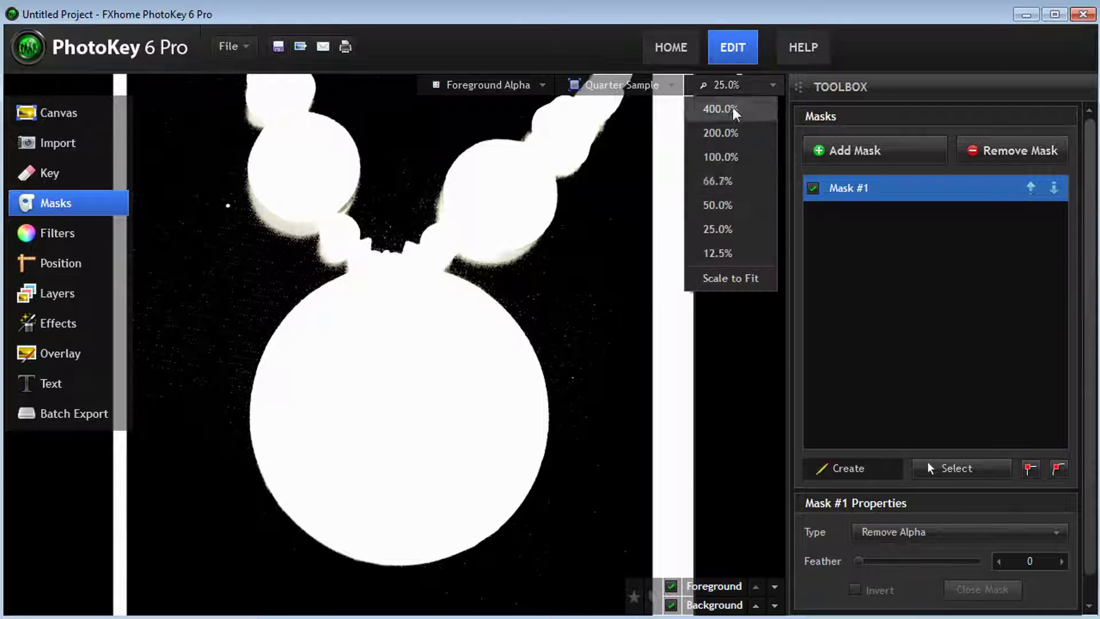
click(761, 252)
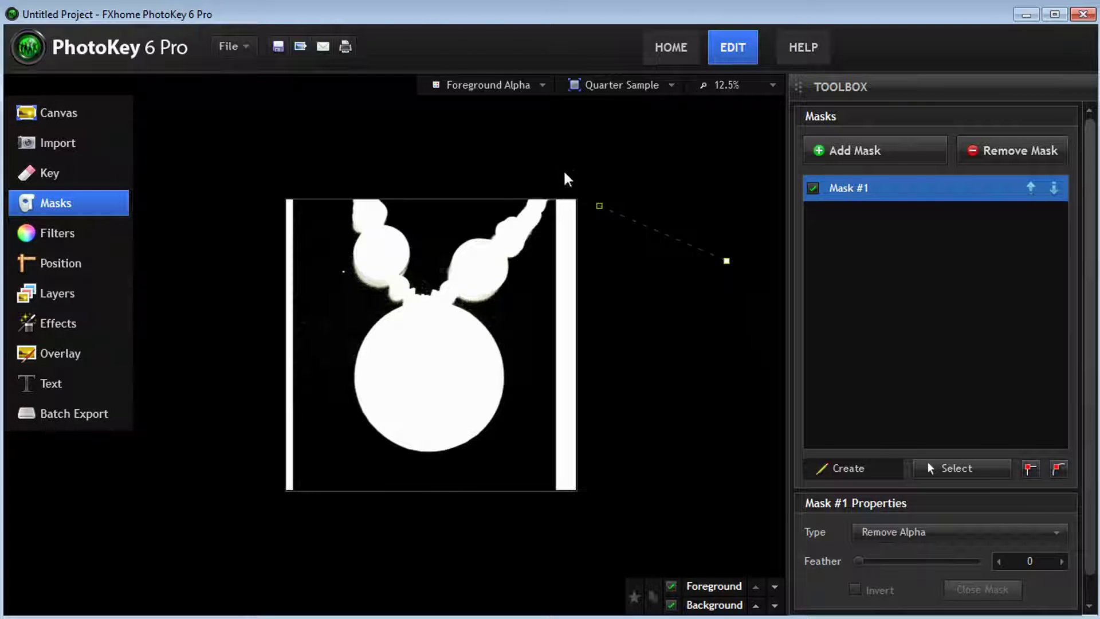
click(1046, 152)
Add a closed four-point Remove Alpha mask over the white strip along the medallion photo's right edge
click(855, 159)
click(552, 178)
click(548, 515)
click(606, 511)
click(643, 171)
click(552, 179)
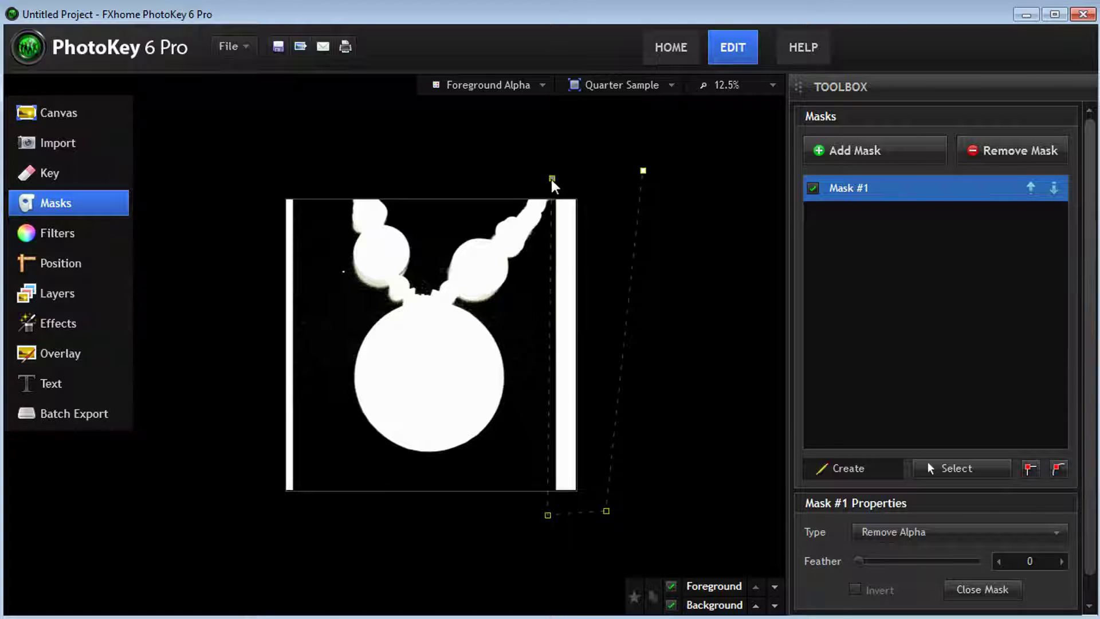
Add a second closed four-point Remove Alpha mask over the white strip along the medallion photo's left edge
click(831, 154)
click(315, 184)
click(308, 521)
click(256, 516)
click(261, 158)
click(314, 183)
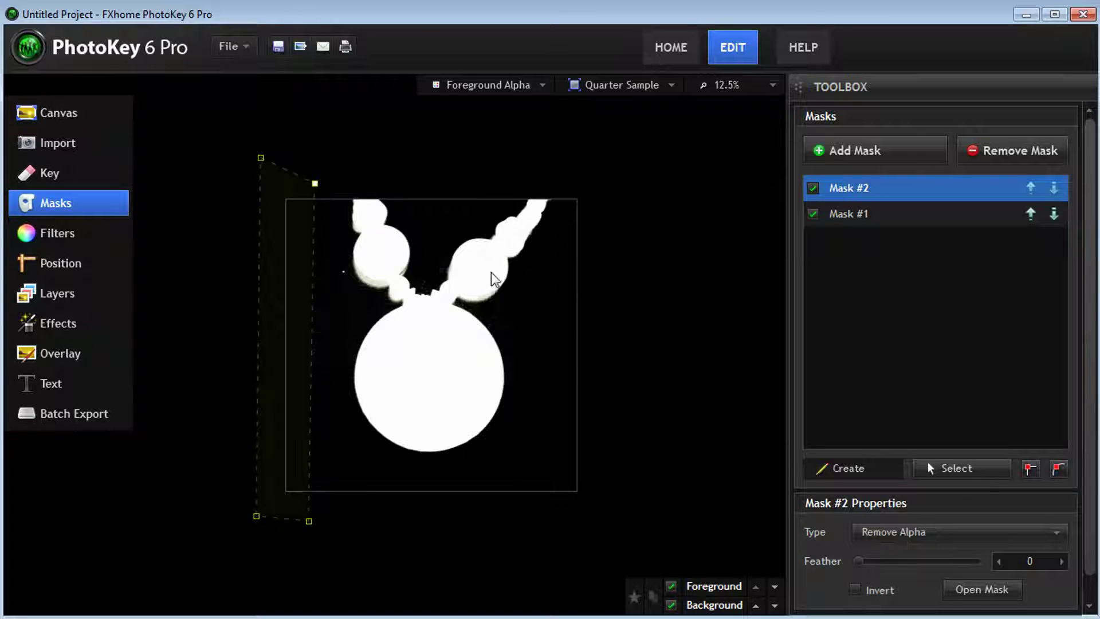
Add a small closed four-point Remove Alpha mask around the stray speck beside the left faceted bead
click(864, 153)
click(349, 259)
click(352, 282)
click(339, 282)
click(335, 259)
click(349, 258)
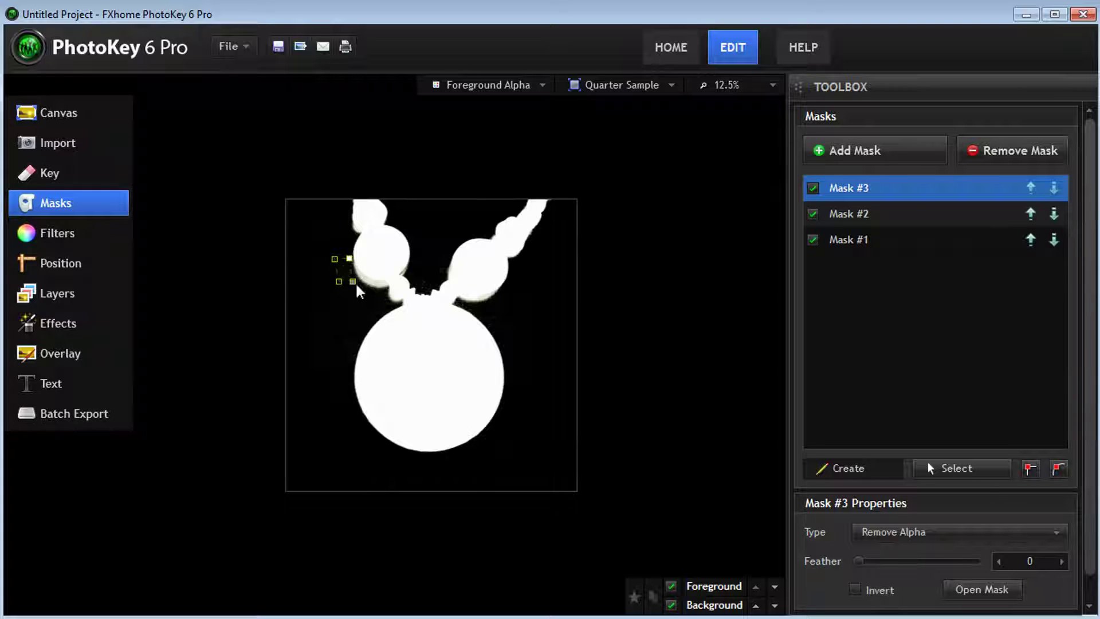
Turn on Adaptive Color in the medallion photo's Auto Chroma Key
click(723, 86)
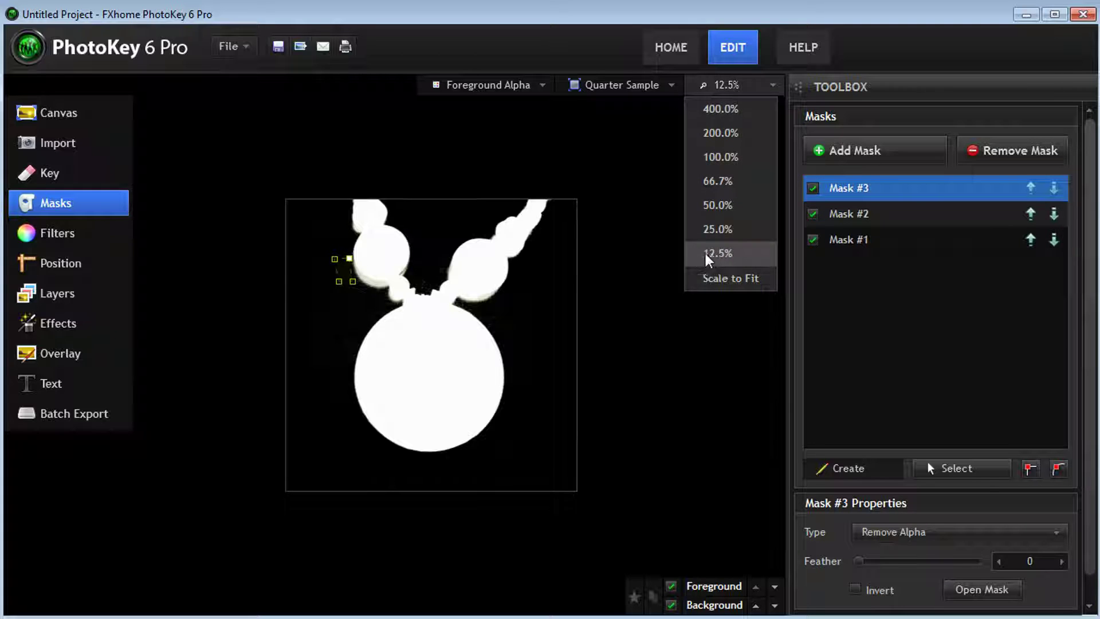
click(717, 254)
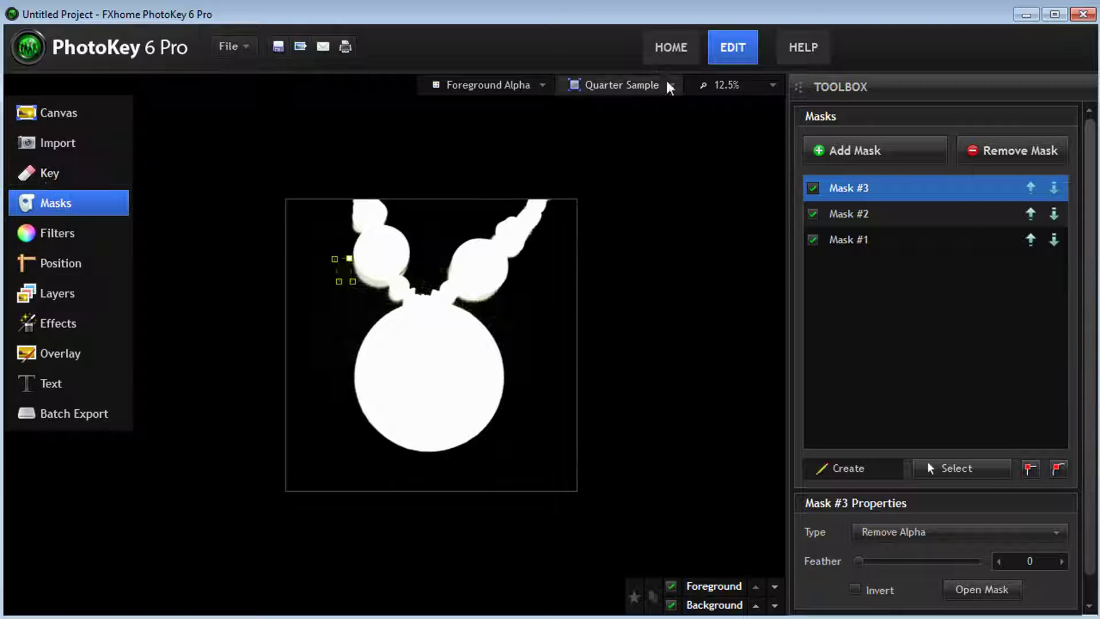
click(729, 83)
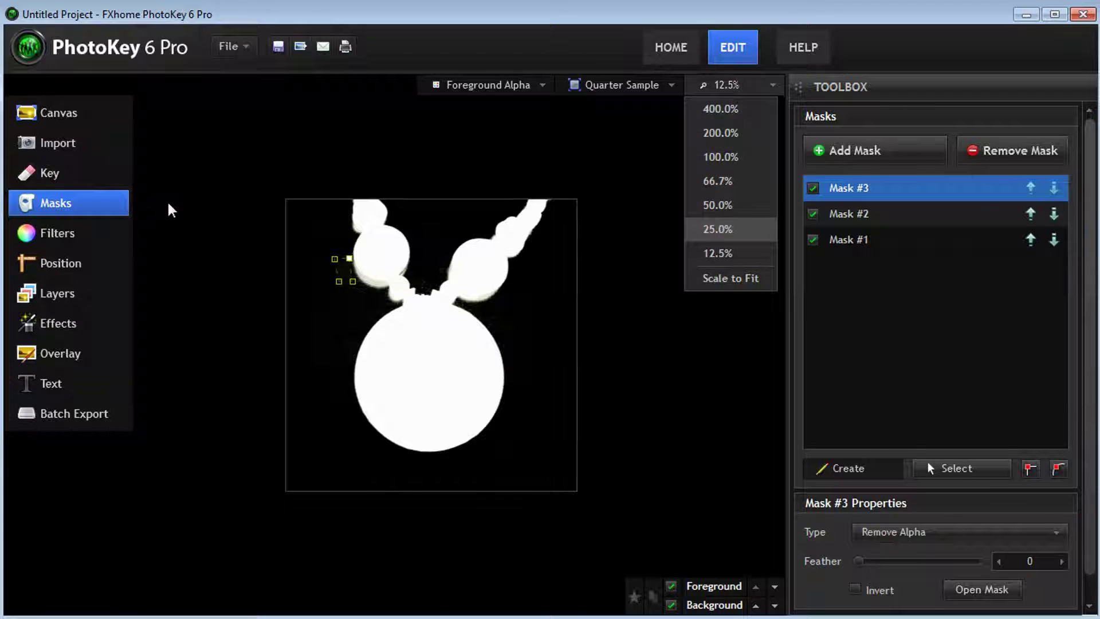
click(48, 173)
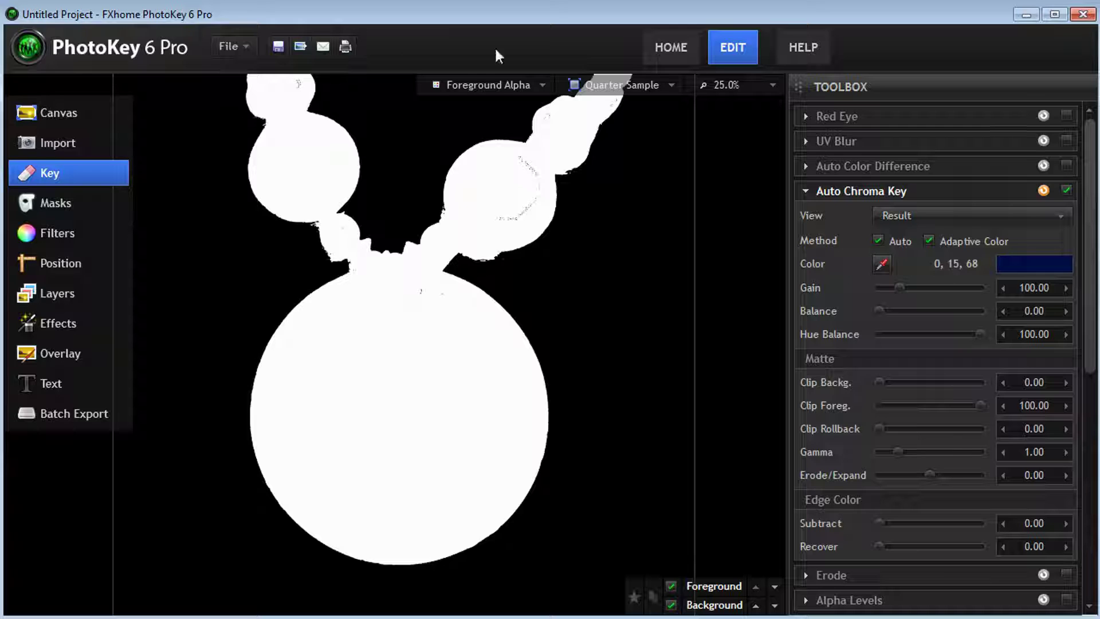
Return to the Full Color view and compare the key with the original photo in Windows Live Photo Gallery
click(496, 86)
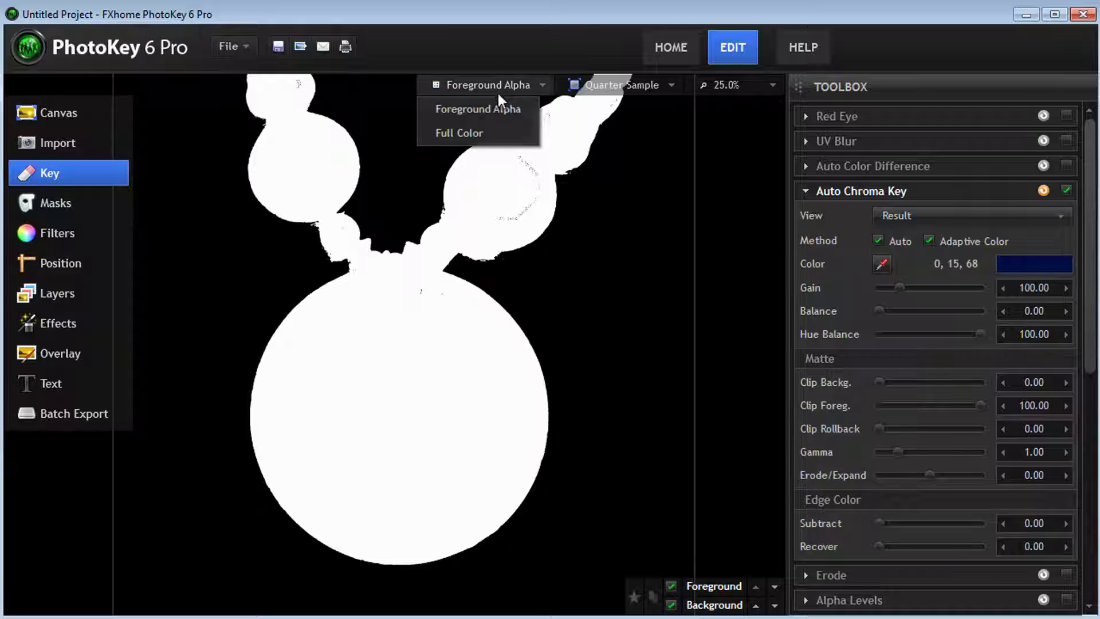
click(469, 143)
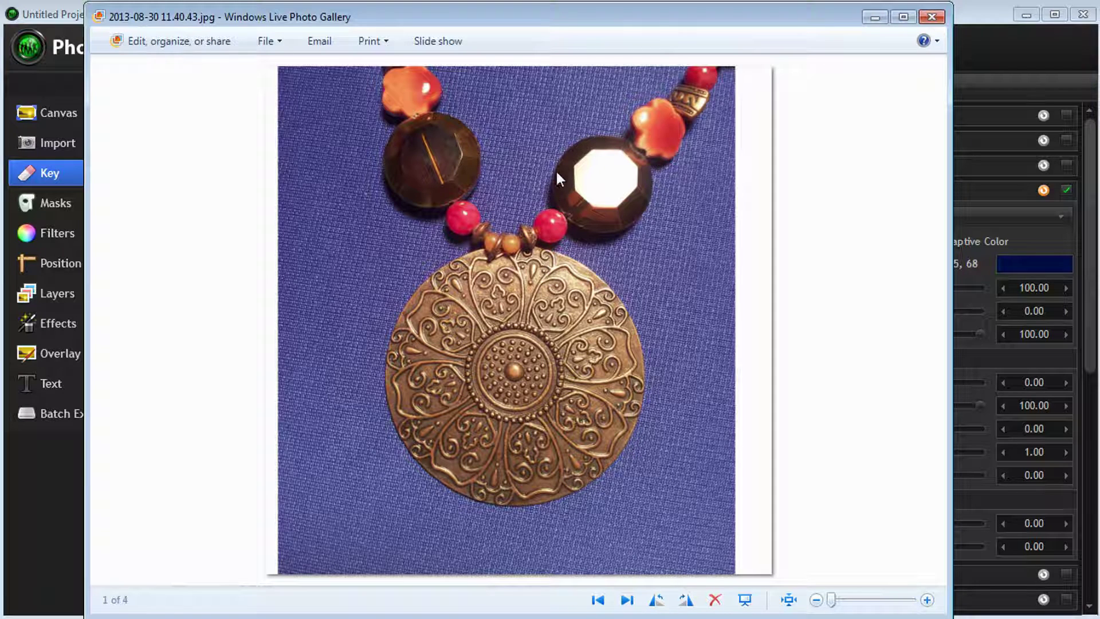
click(929, 19)
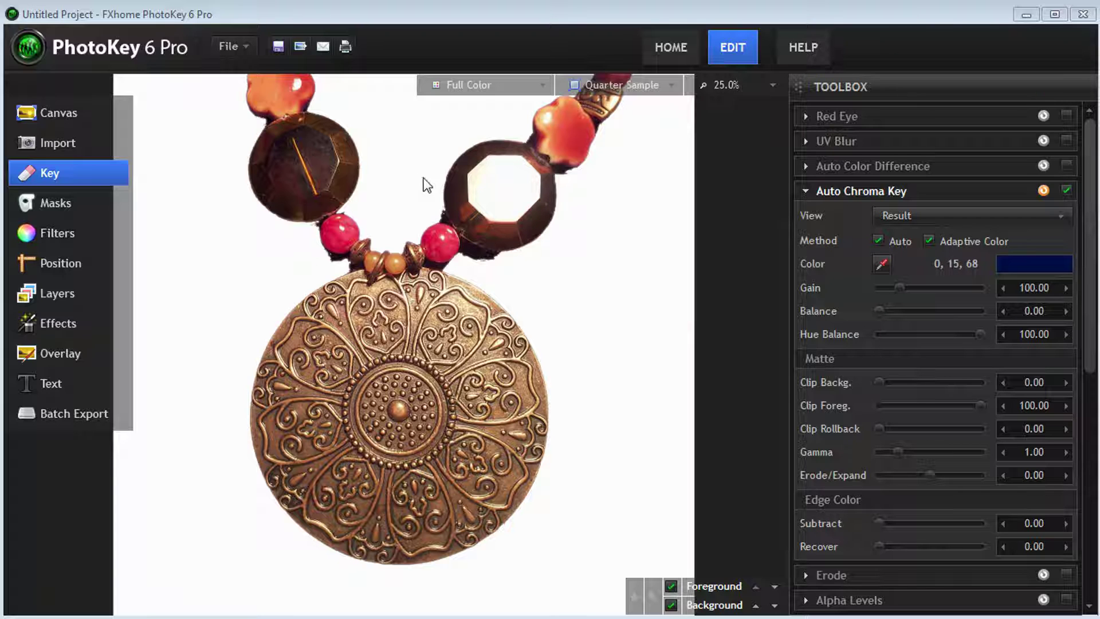
Add a closed eight-point Retain Alpha mask around the faceted bead to the right above the medallion
click(34, 201)
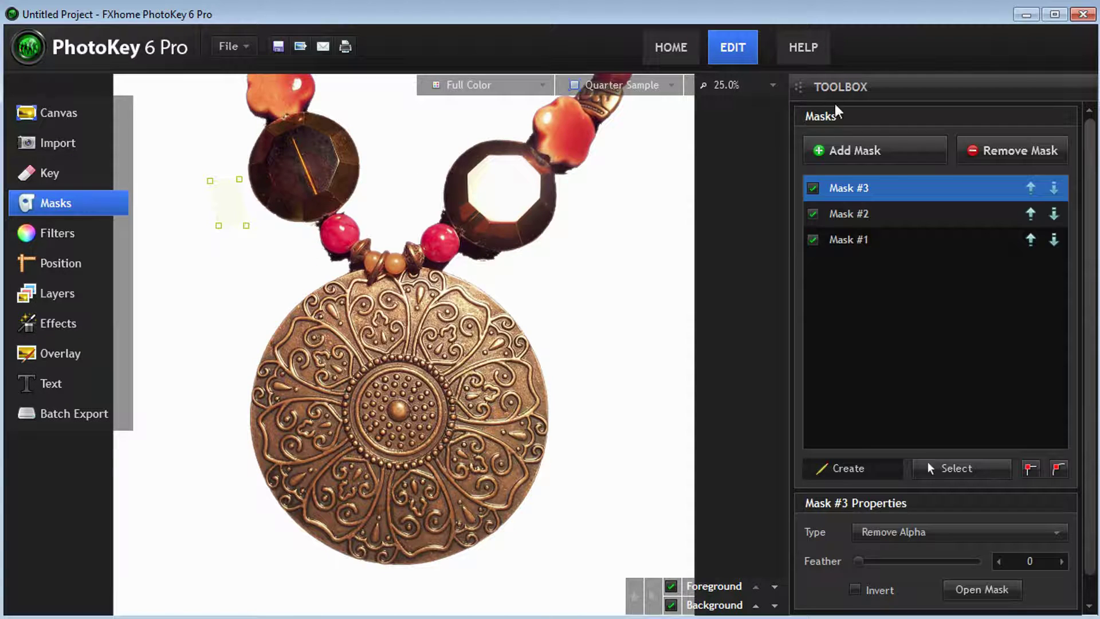
click(887, 150)
click(486, 144)
click(456, 182)
click(469, 228)
click(510, 237)
click(534, 230)
click(550, 196)
click(547, 165)
click(522, 148)
click(486, 144)
click(485, 145)
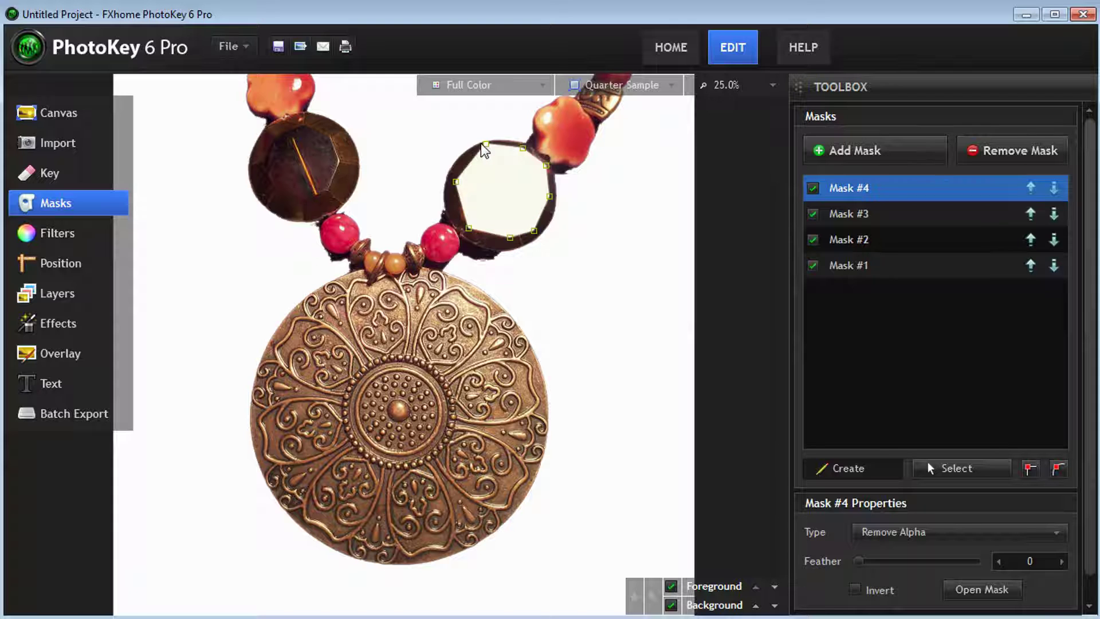
click(946, 537)
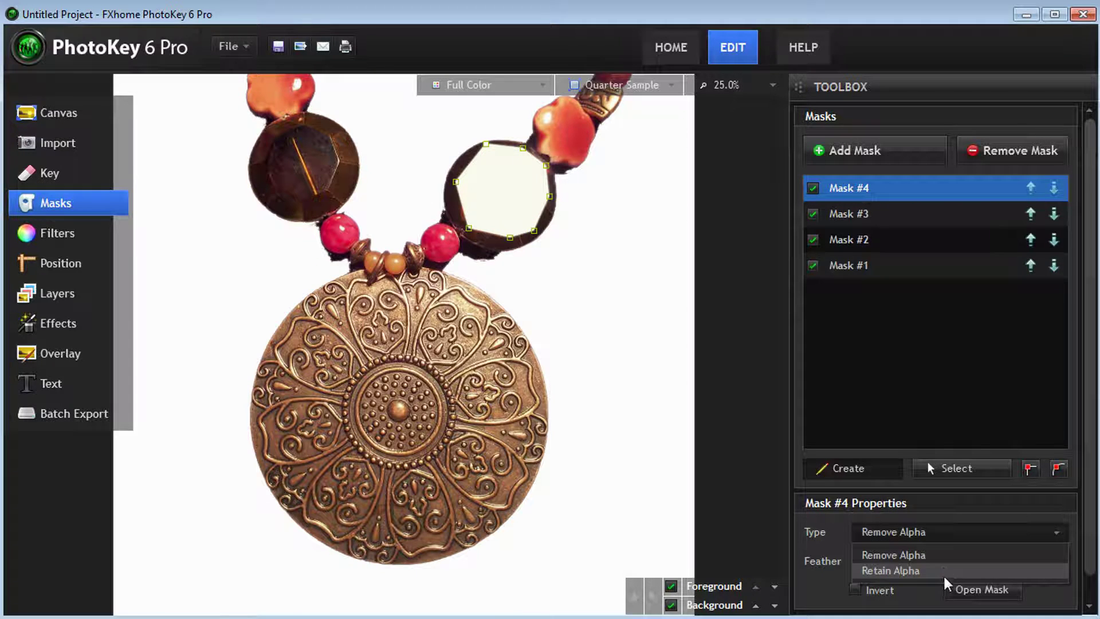
click(916, 572)
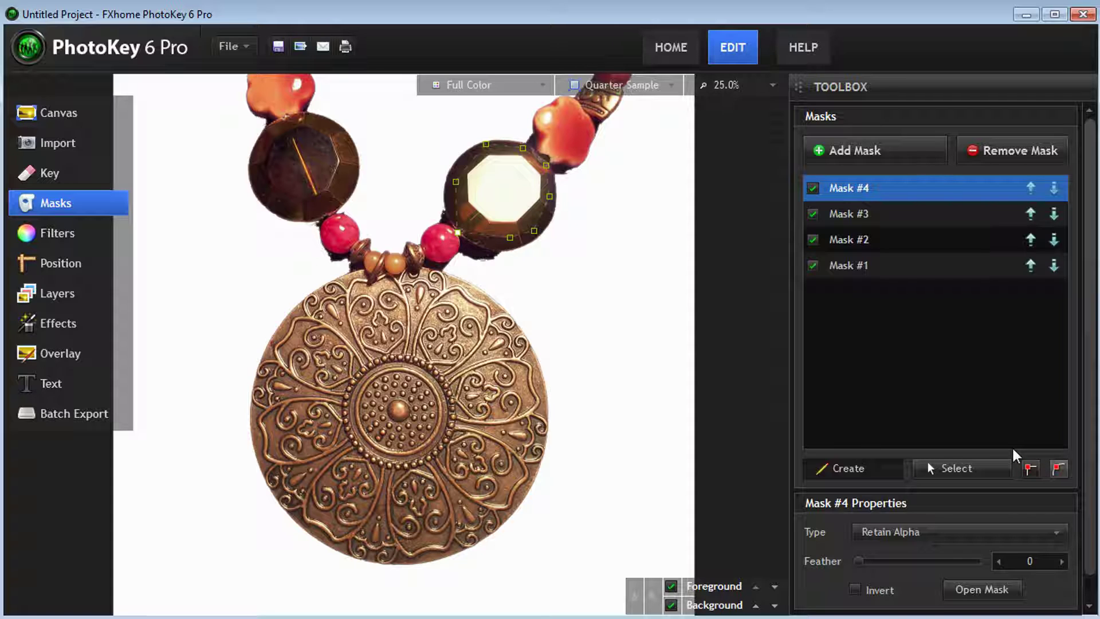
Move the Retain Alpha mask's points out to the bead's edge and turn its leftmost point into a curve point
drag(510, 237, 509, 250)
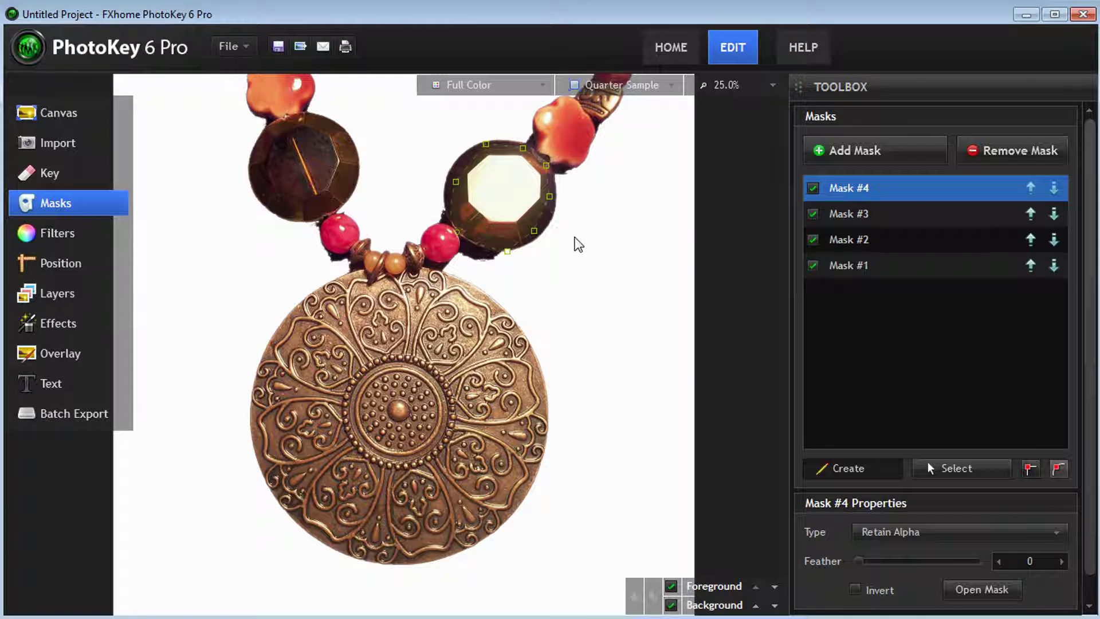
drag(534, 231, 545, 232)
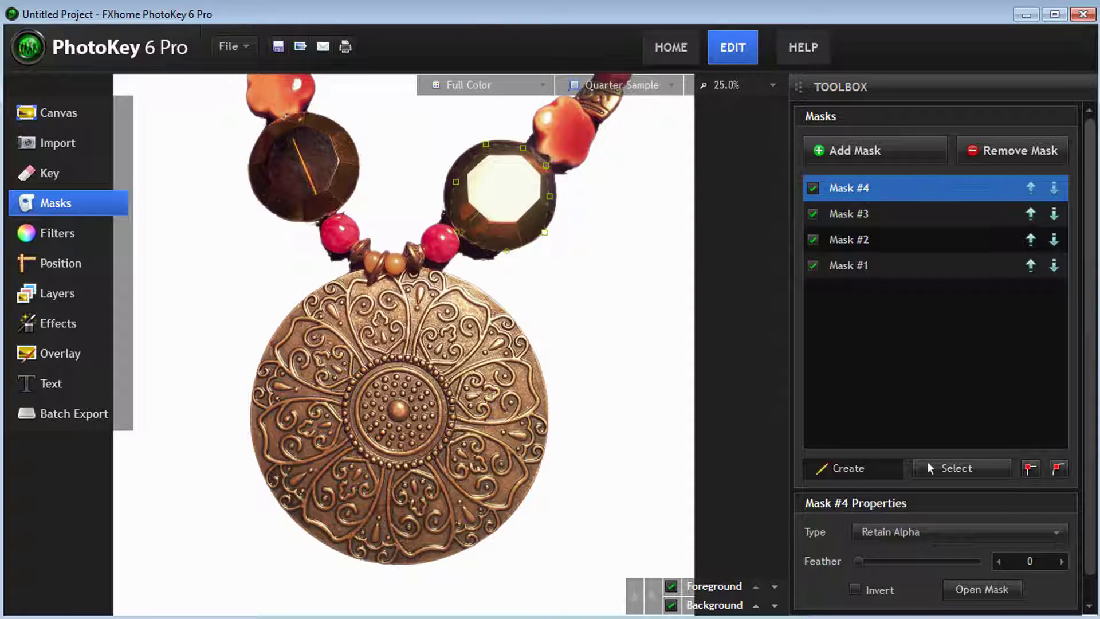
drag(549, 196, 557, 196)
click(1055, 468)
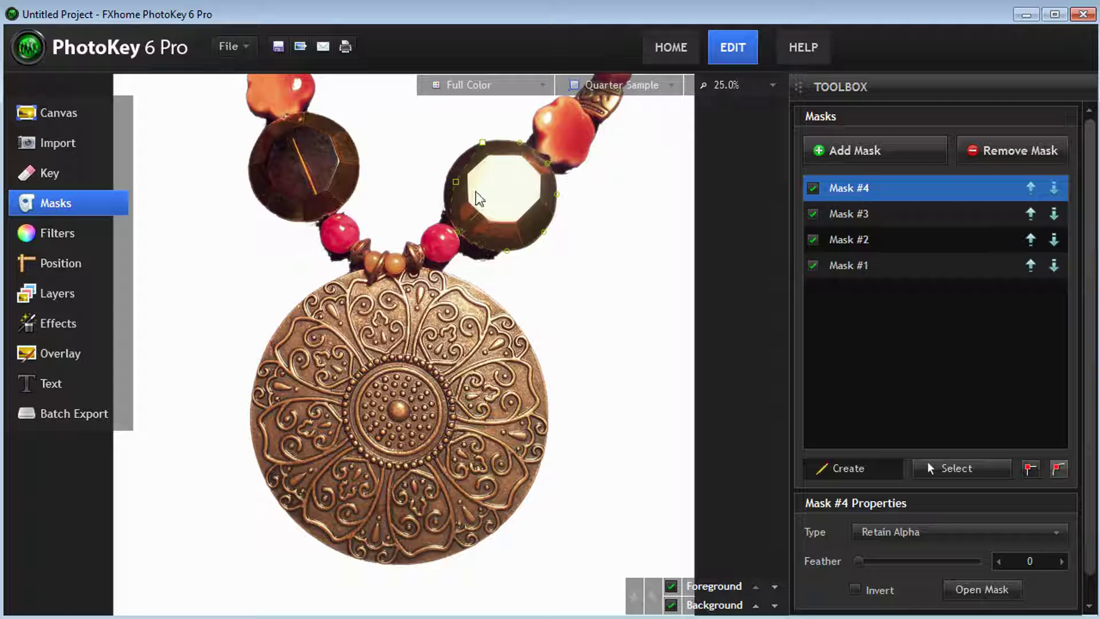
drag(456, 182, 446, 177)
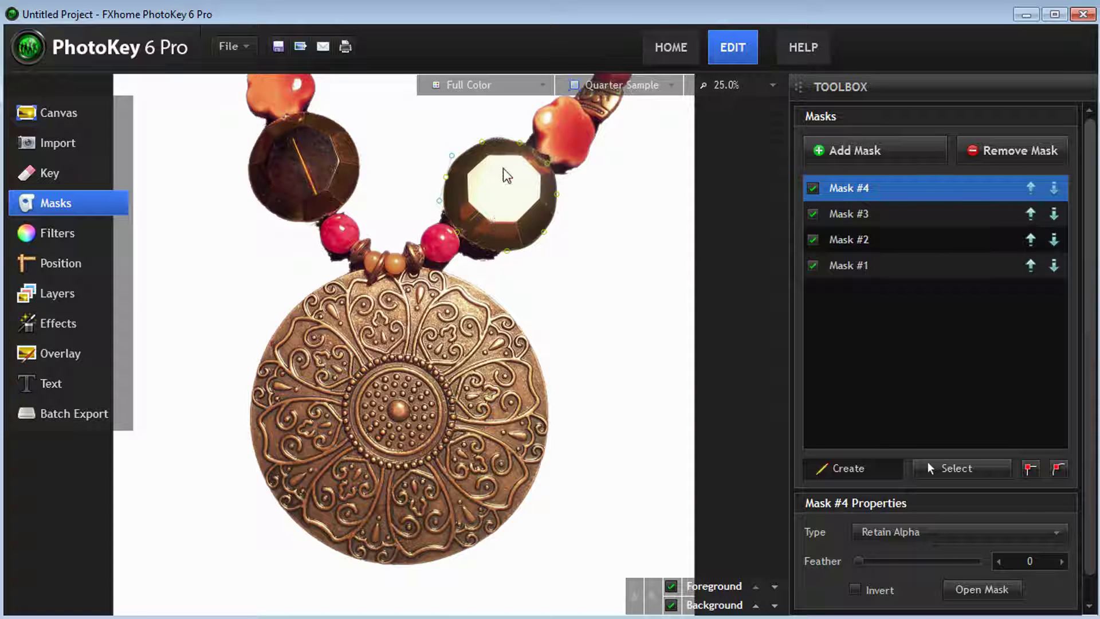
Check the key in the Foreground Alpha view, set Auto Chroma Key's Clip Backg. to 18.70 and return to Full Color
click(485, 85)
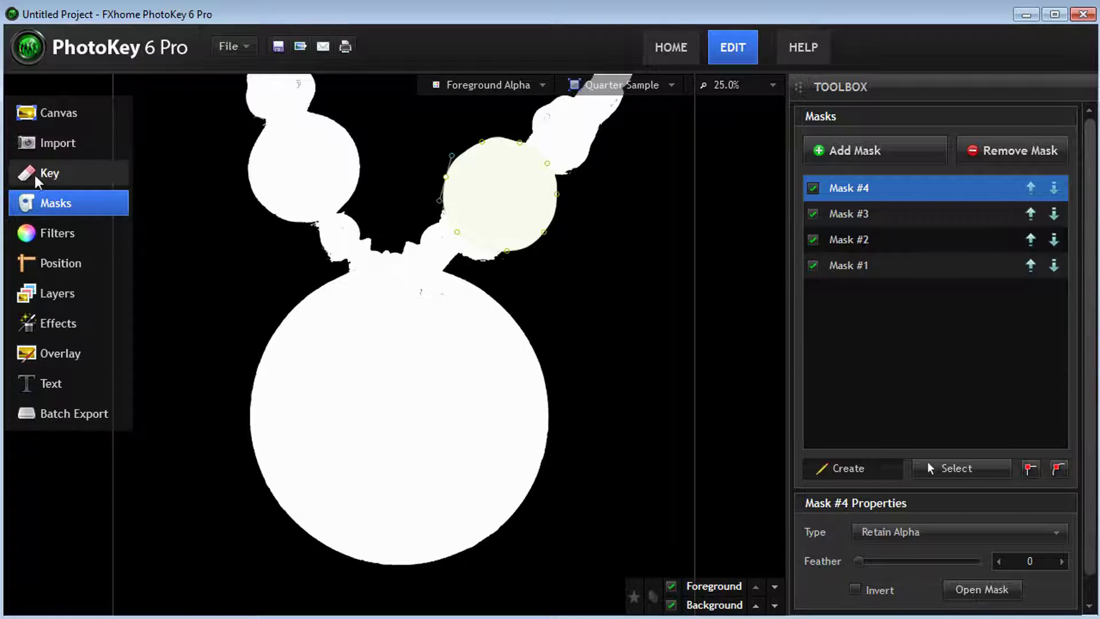
click(69, 172)
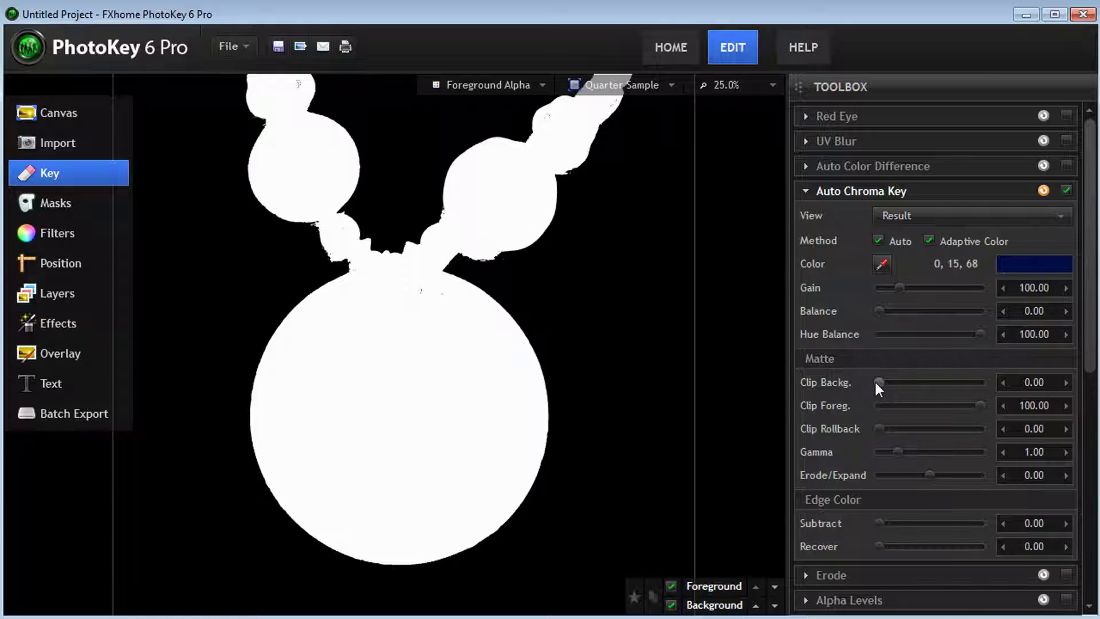
drag(881, 381, 957, 378)
click(890, 384)
click(898, 384)
click(506, 83)
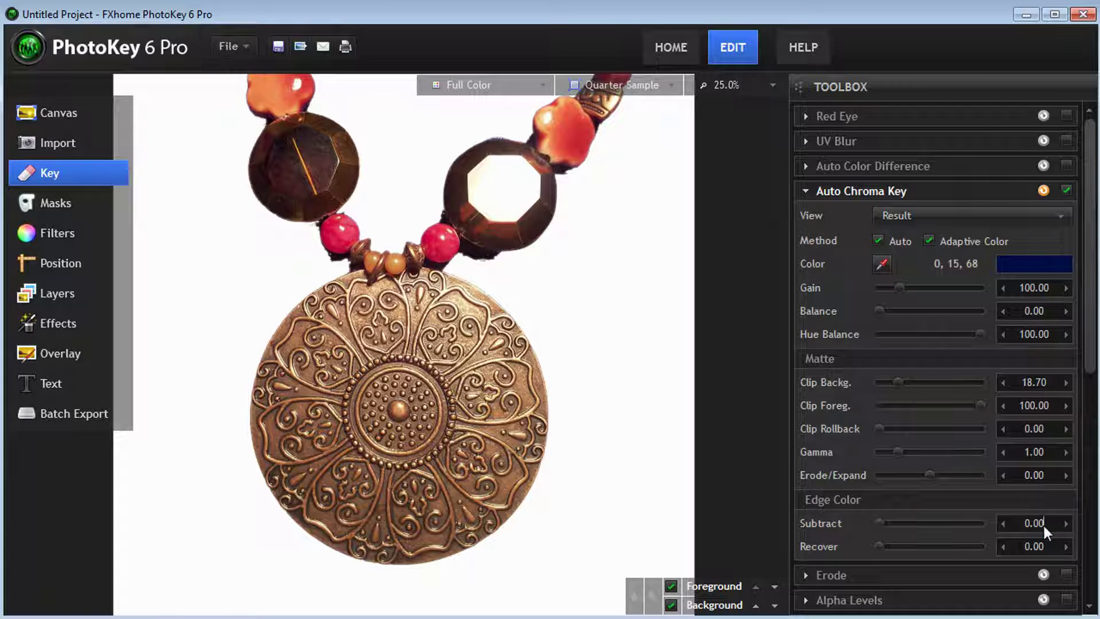
Try an Edge Color Subtract value of 45 on the medallion photo, then reset it to 0
click(1043, 523)
text(45)
key(Return)
text(0)
key(Return)
Set the medallion matte's Erode/Expand to -1.00
click(1002, 476)
click(1002, 475)
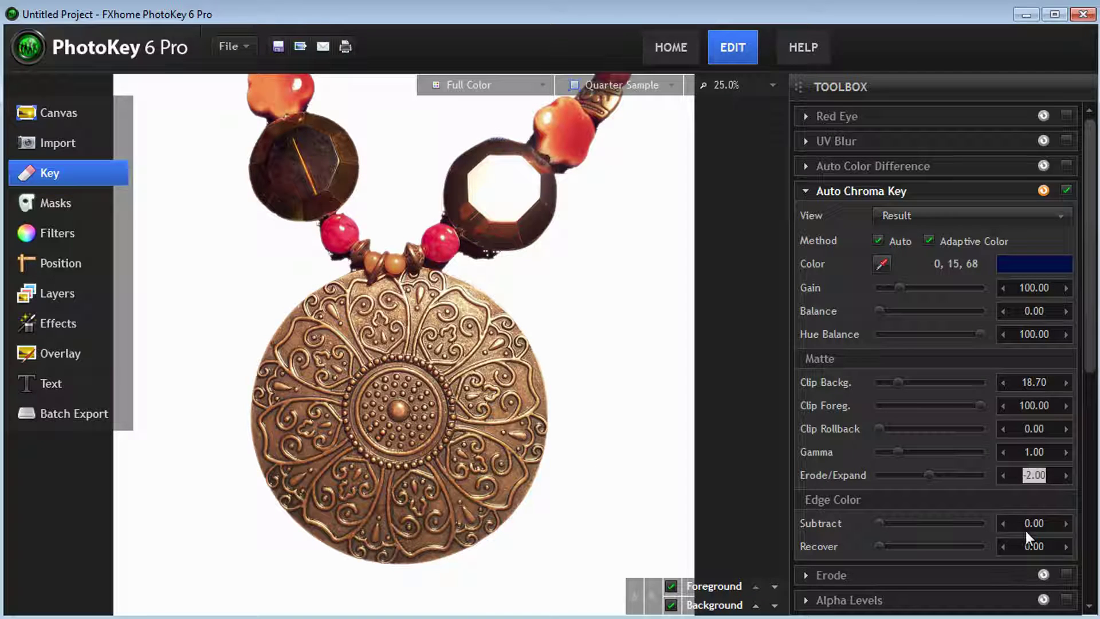
key(ctrl+z)
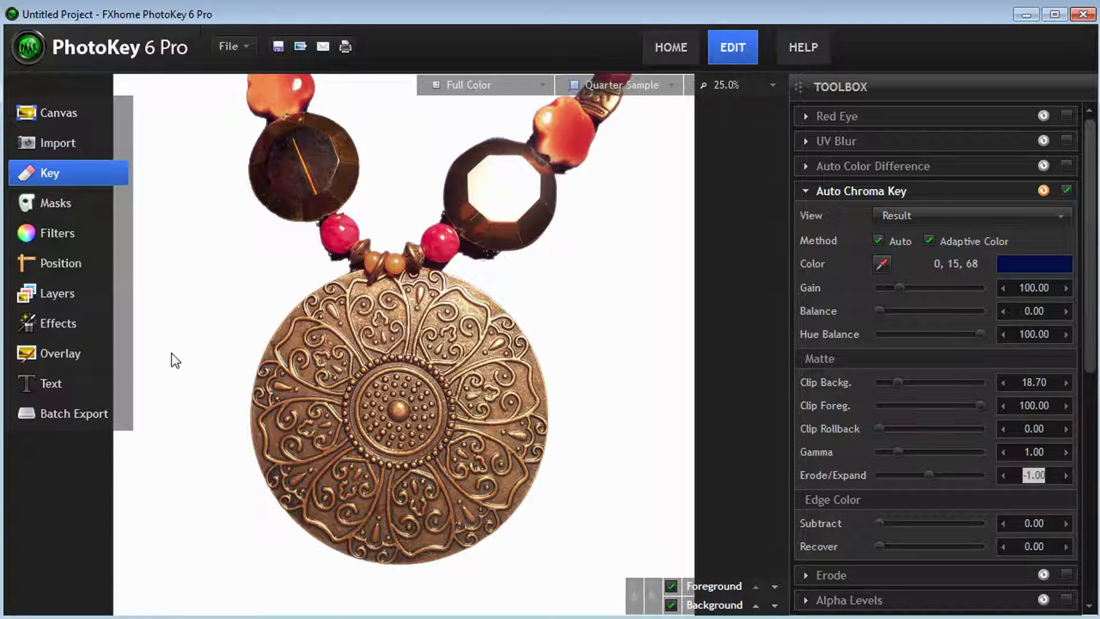
Select all four jewelry photos for batch export and start exporting the selected images as JPG
click(35, 390)
click(54, 412)
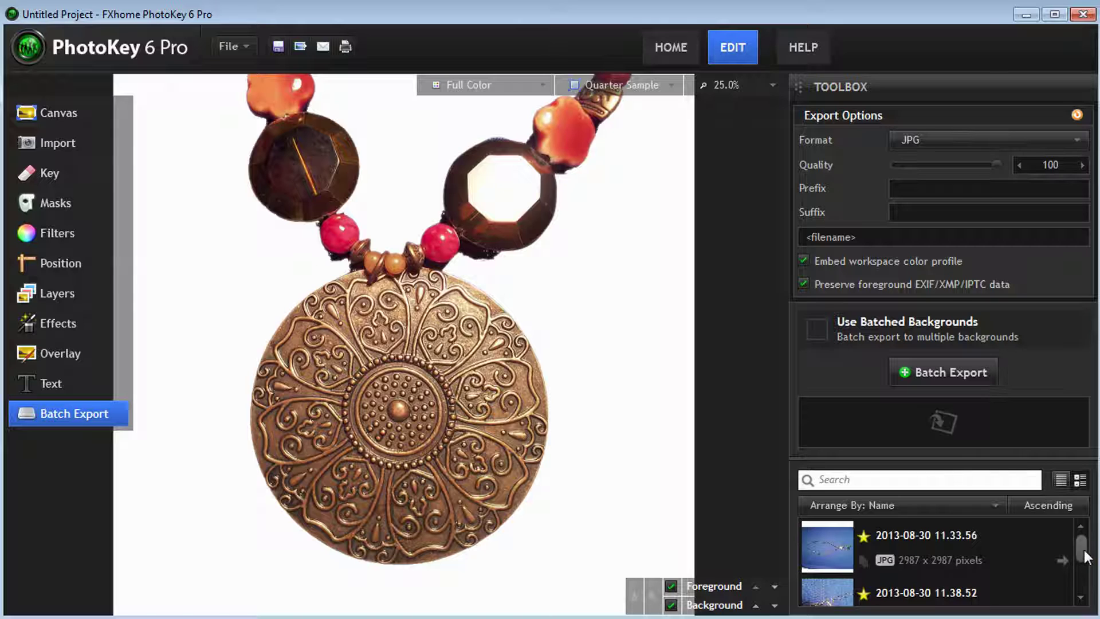
click(951, 537)
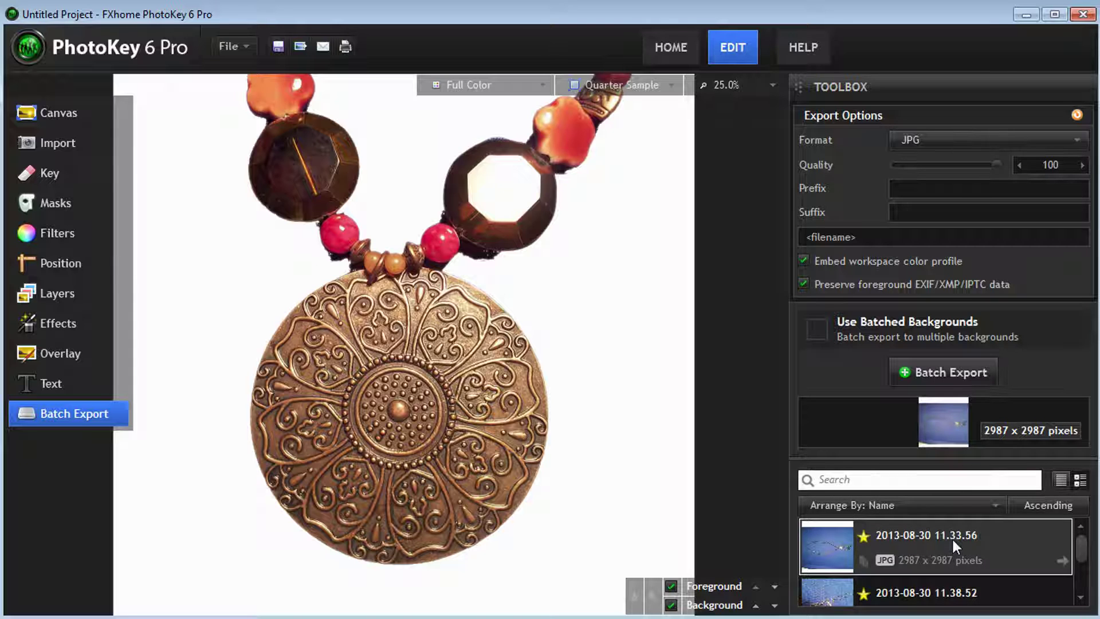
scroll(952, 538, down, 3)
right_click(955, 578)
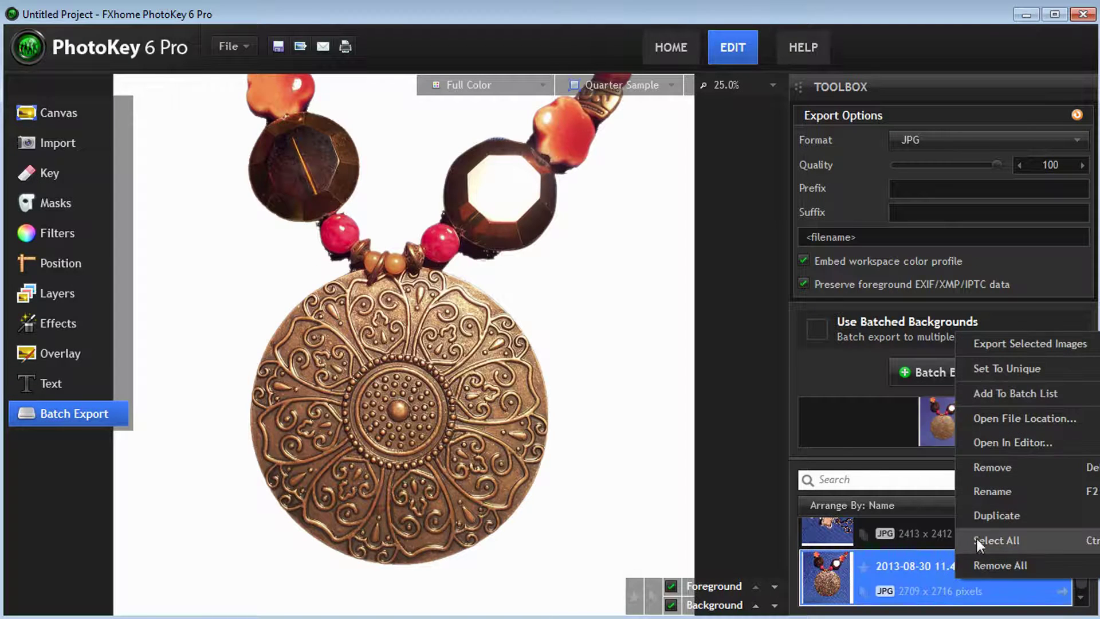
click(985, 537)
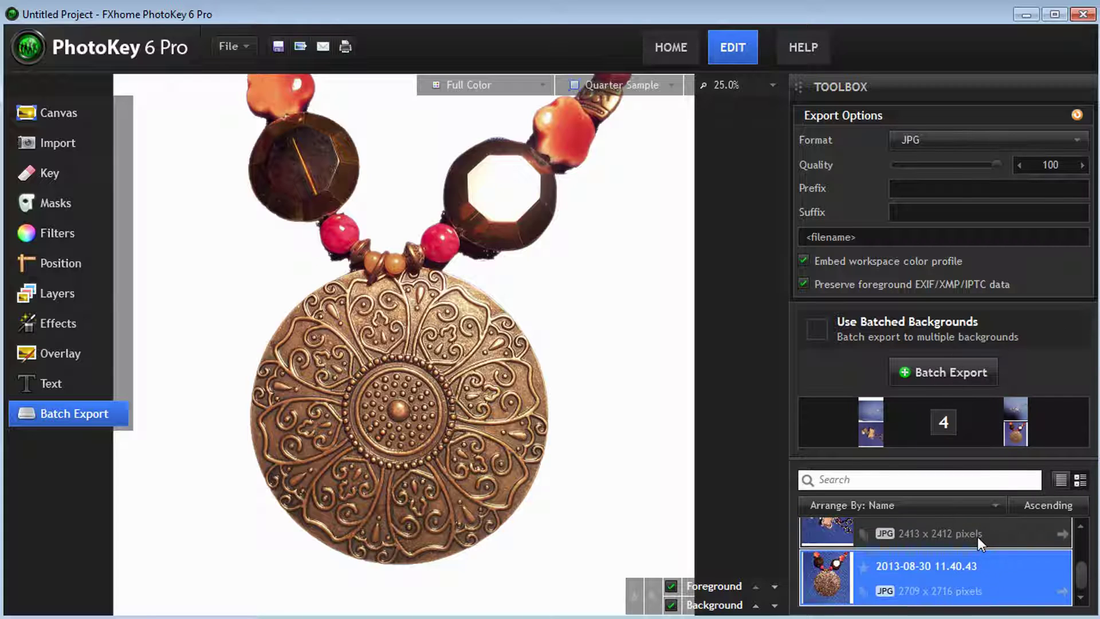
right_click(955, 568)
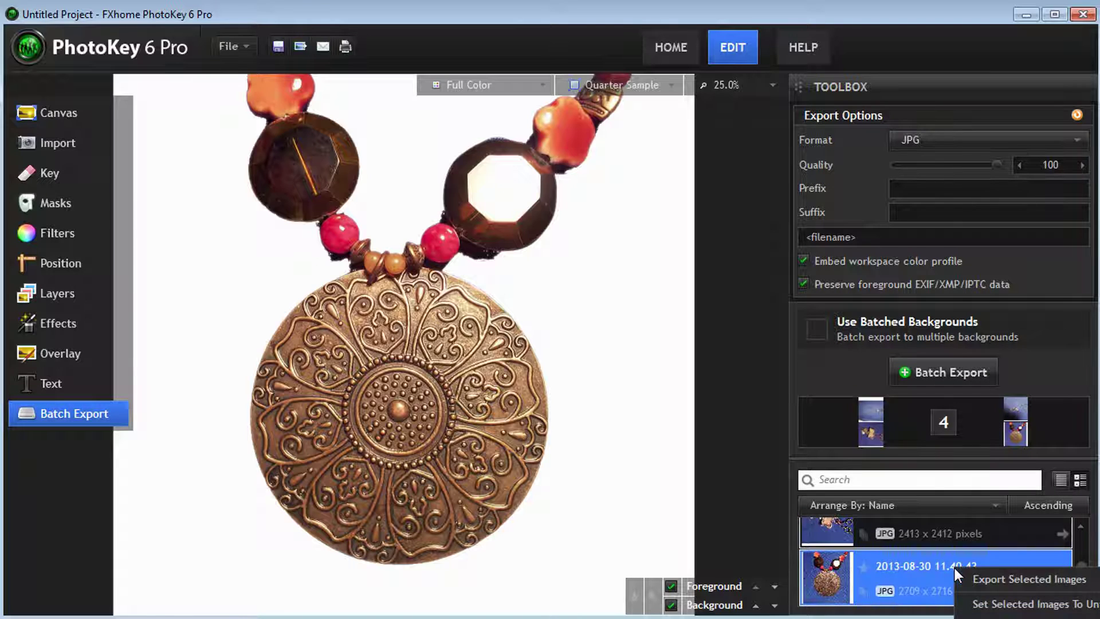
click(993, 579)
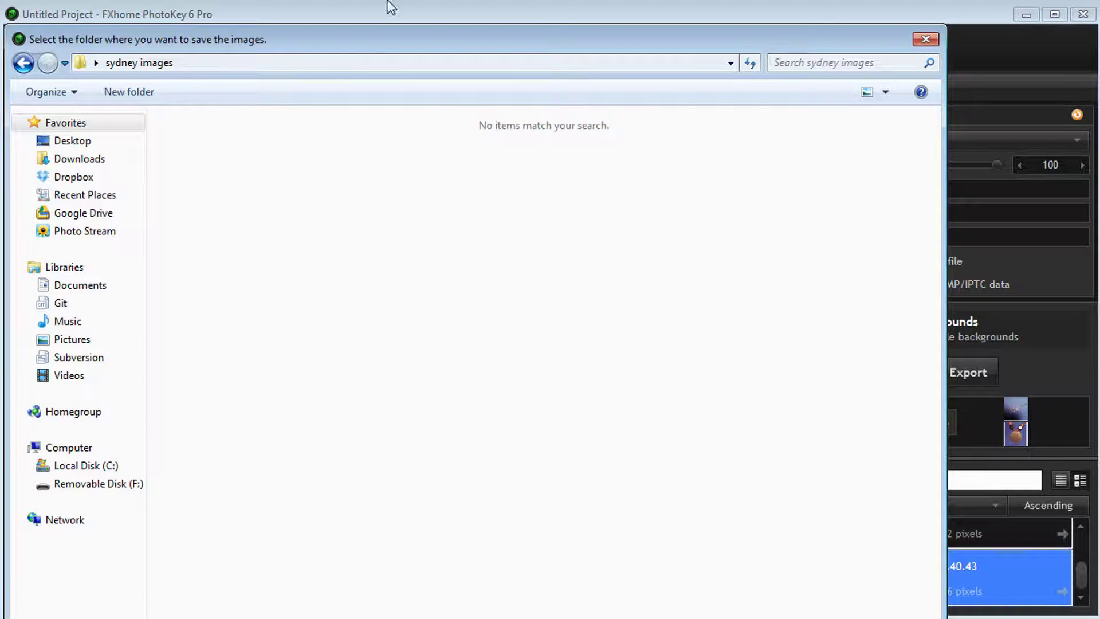
Create a folder named "treated images" inside sydney images and export the photos into it
drag(9, 32, 243, 254)
drag(412, 270, 325, 38)
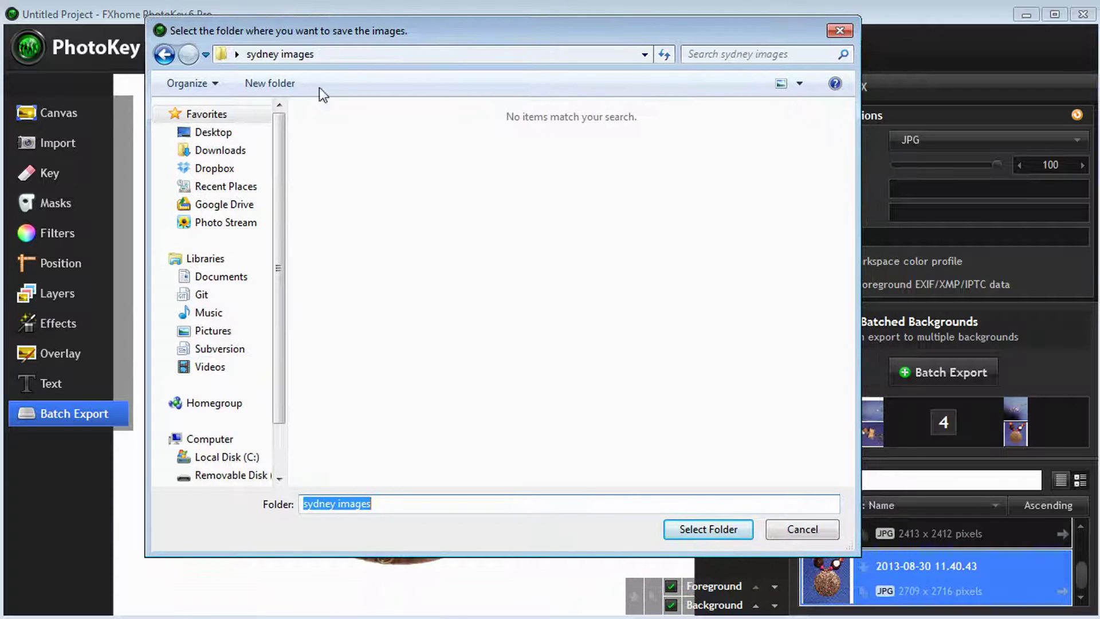
click(248, 85)
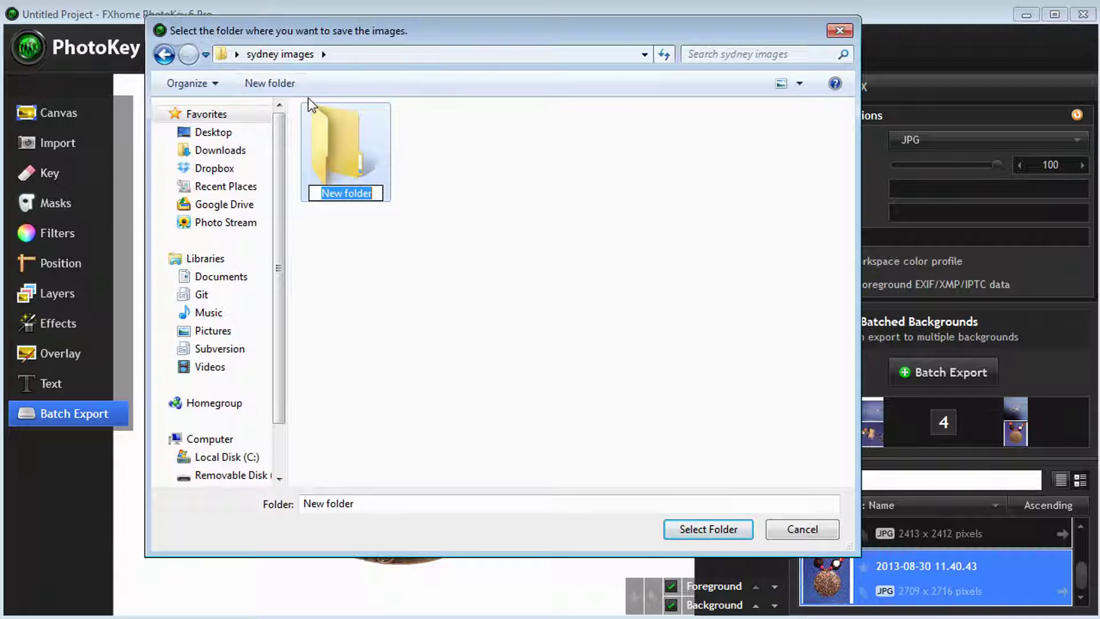
text(treated images)
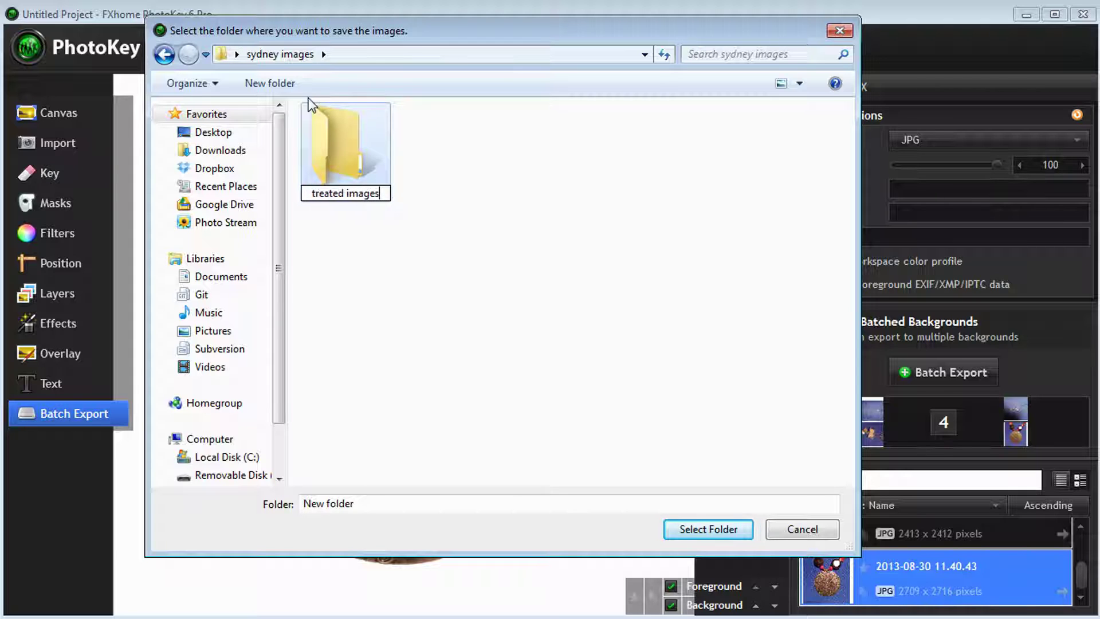
key(Return)
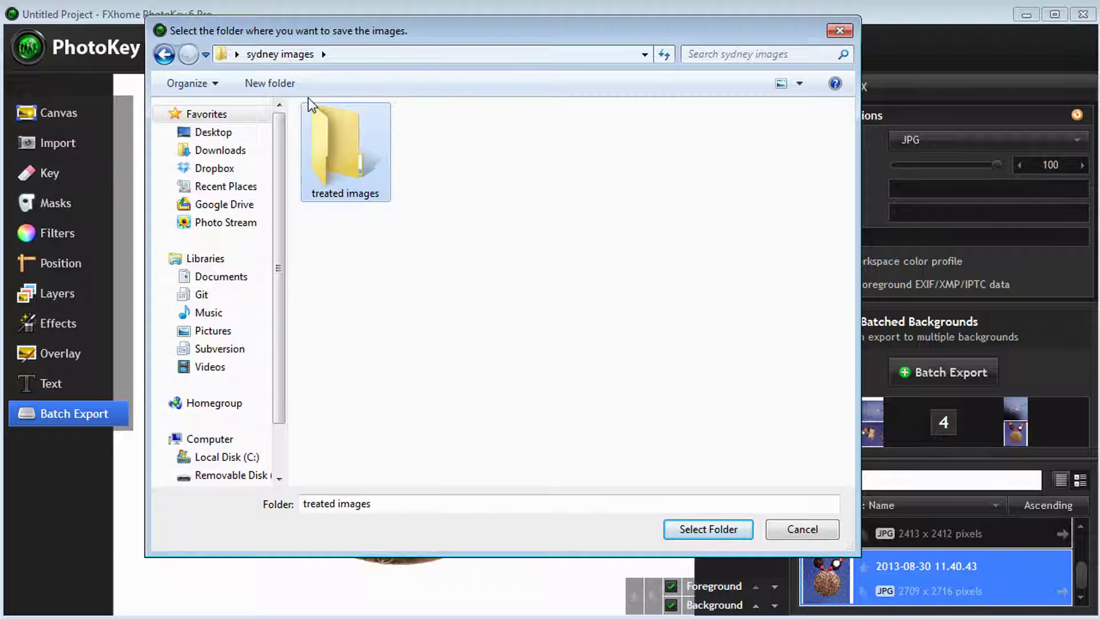
double_click(322, 160)
click(718, 528)
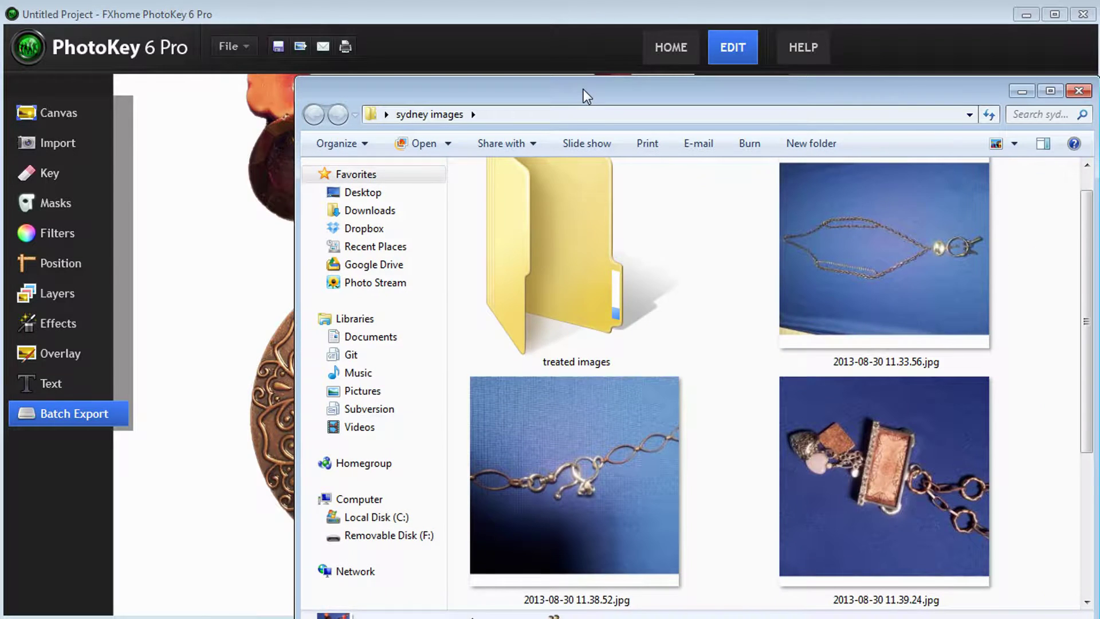
Open the treated images folder in Windows Explorer, enlarge the thumbnails and examine the exported photos and the file actions available for them
drag(583, 88, 521, 61)
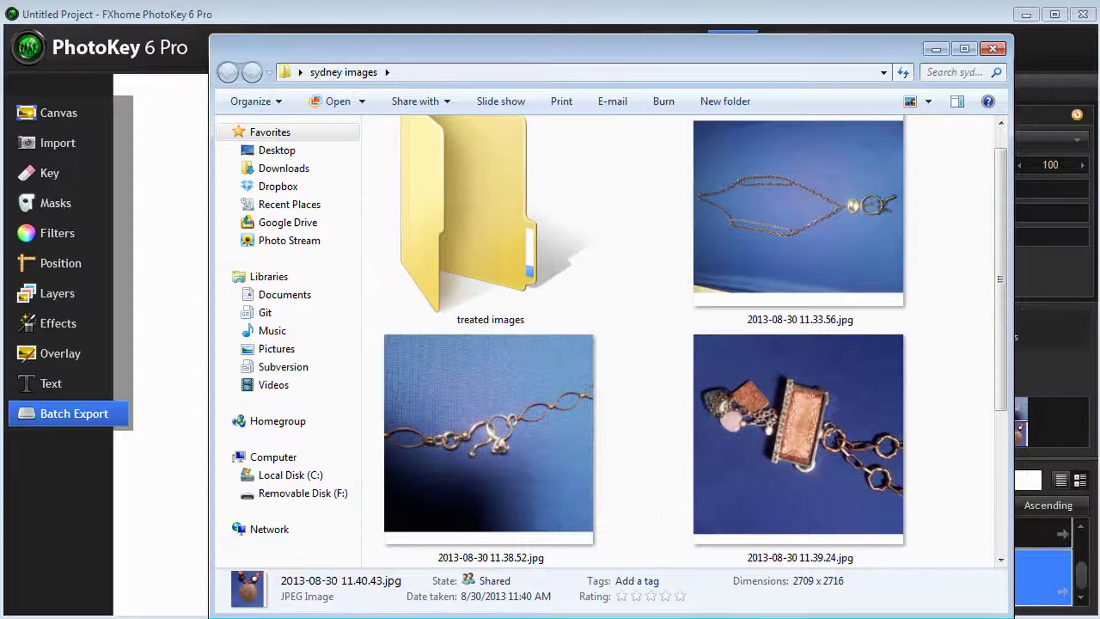
double_click(470, 201)
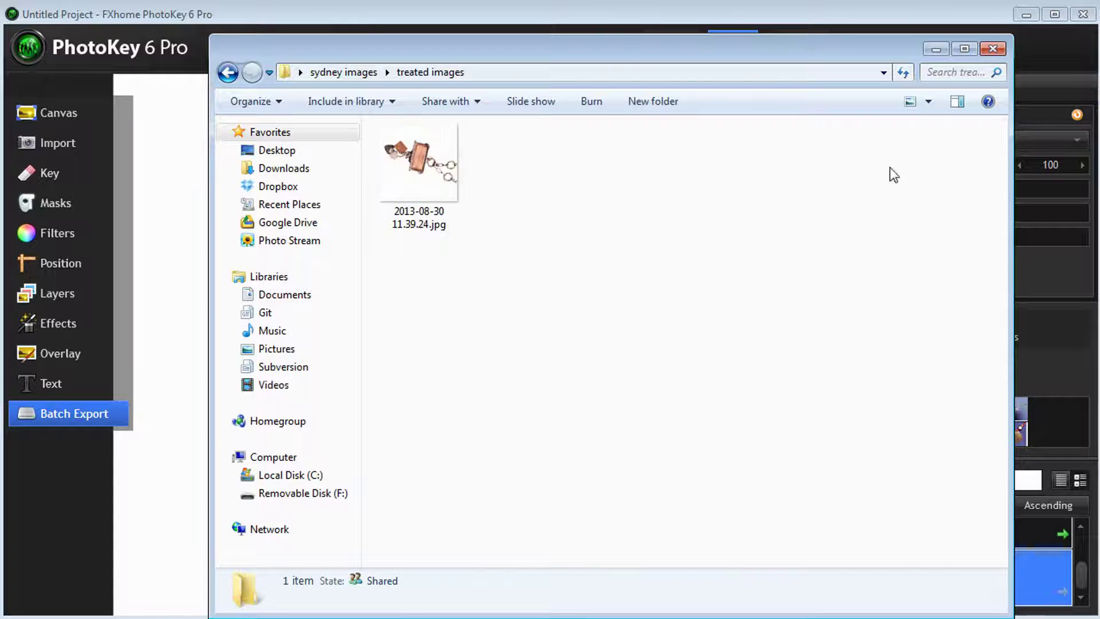
click(928, 101)
drag(924, 101, 923, 64)
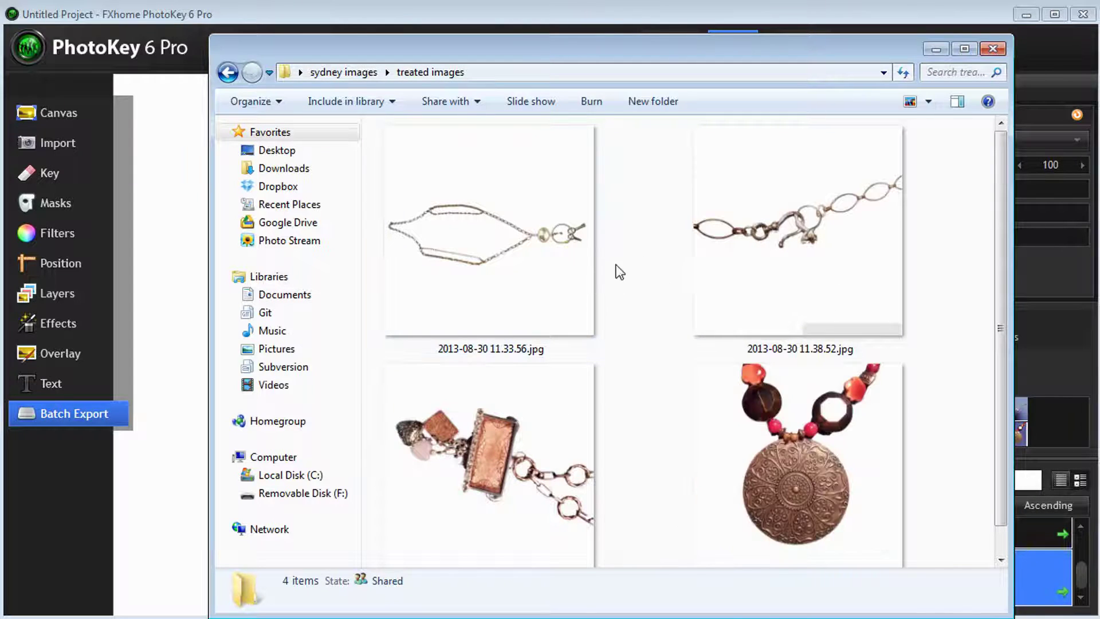
key(ctrl+a)
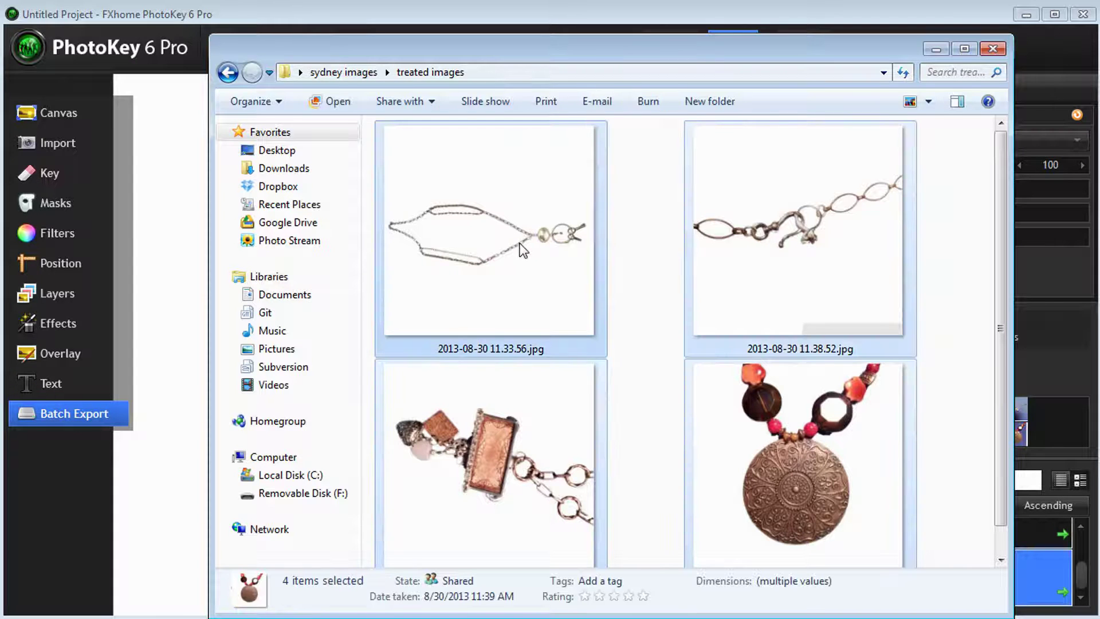
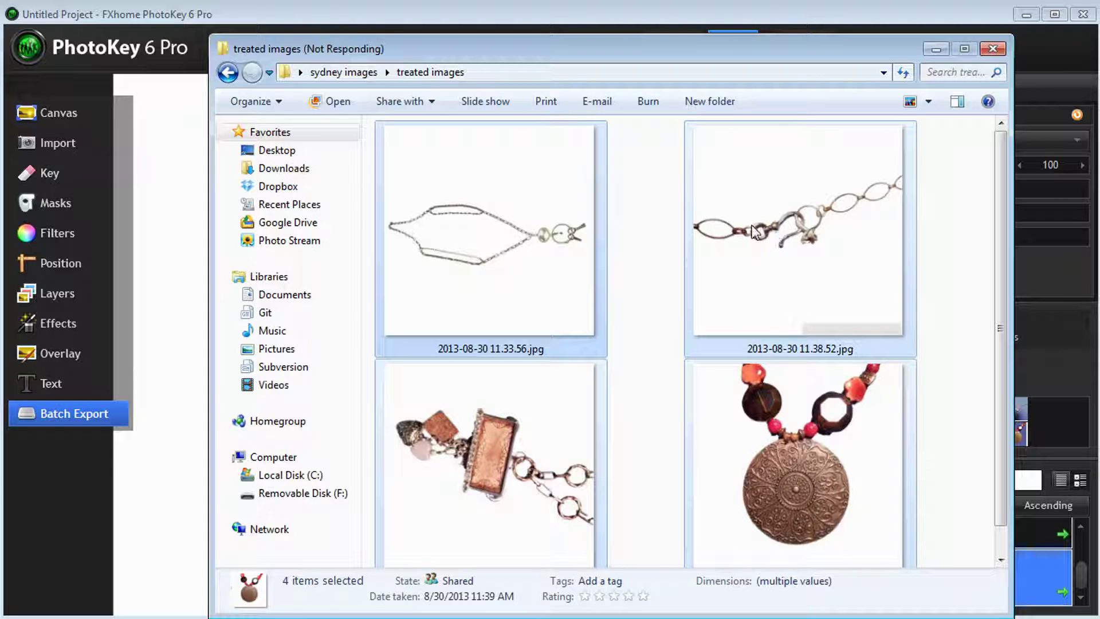
right_click(755, 232)
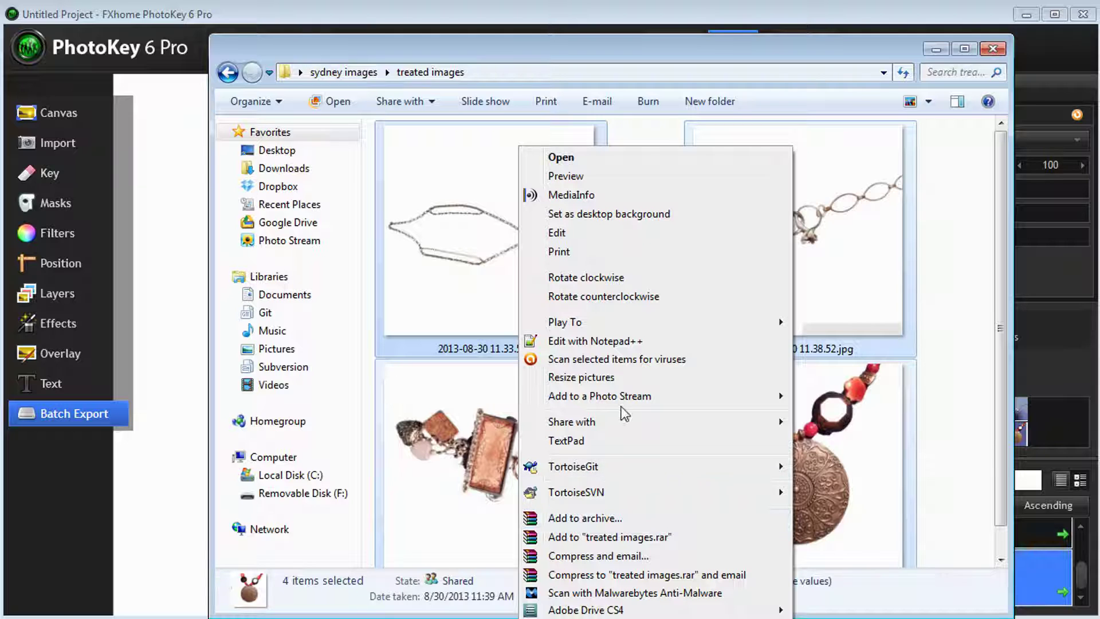
mouse_move(624, 404)
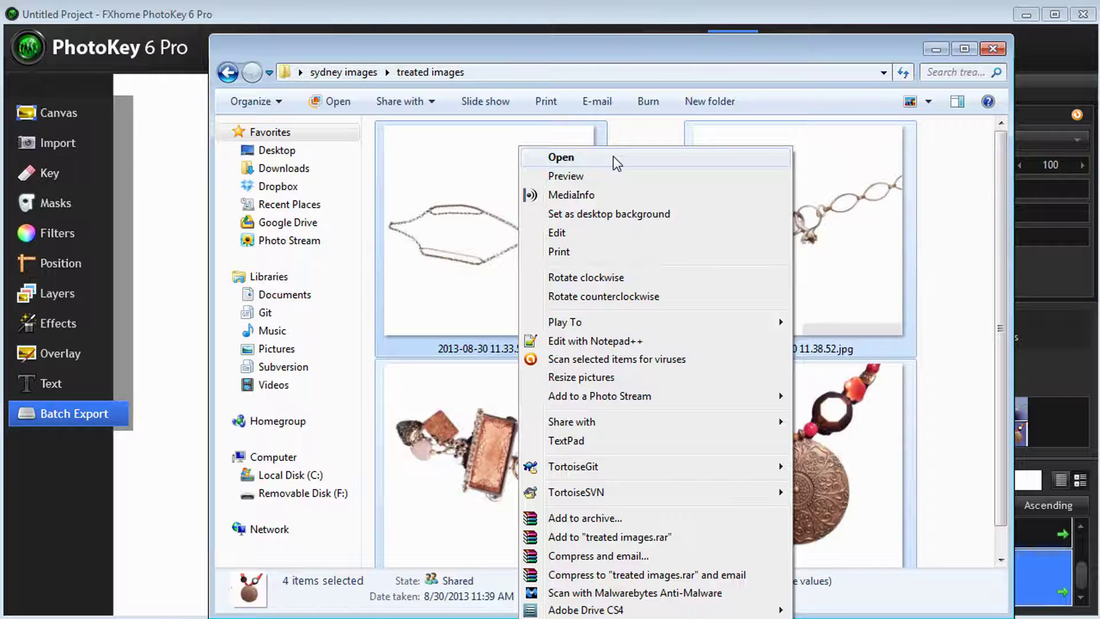
key(Escape)
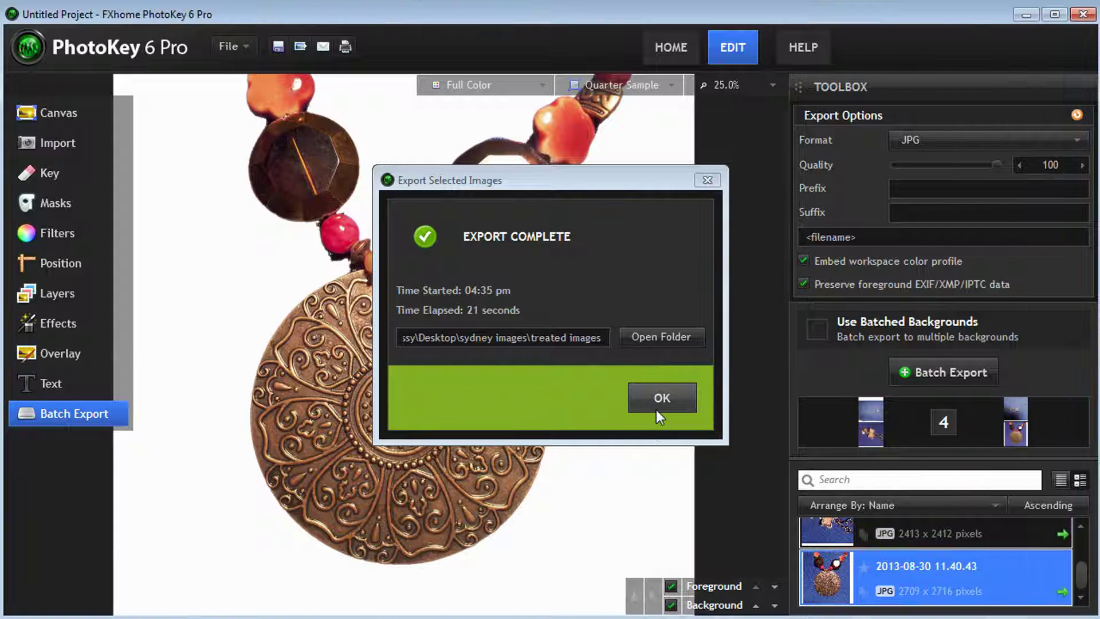
Dismiss the export report and close PhotoKey, discarding the changes to the untitled project
click(656, 410)
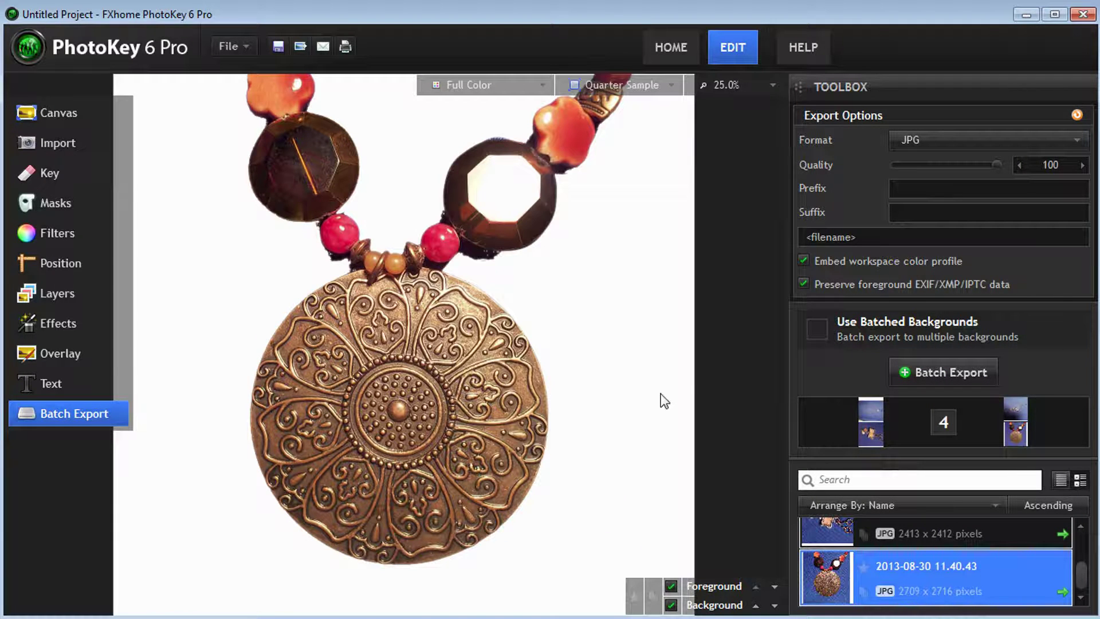
click(1082, 15)
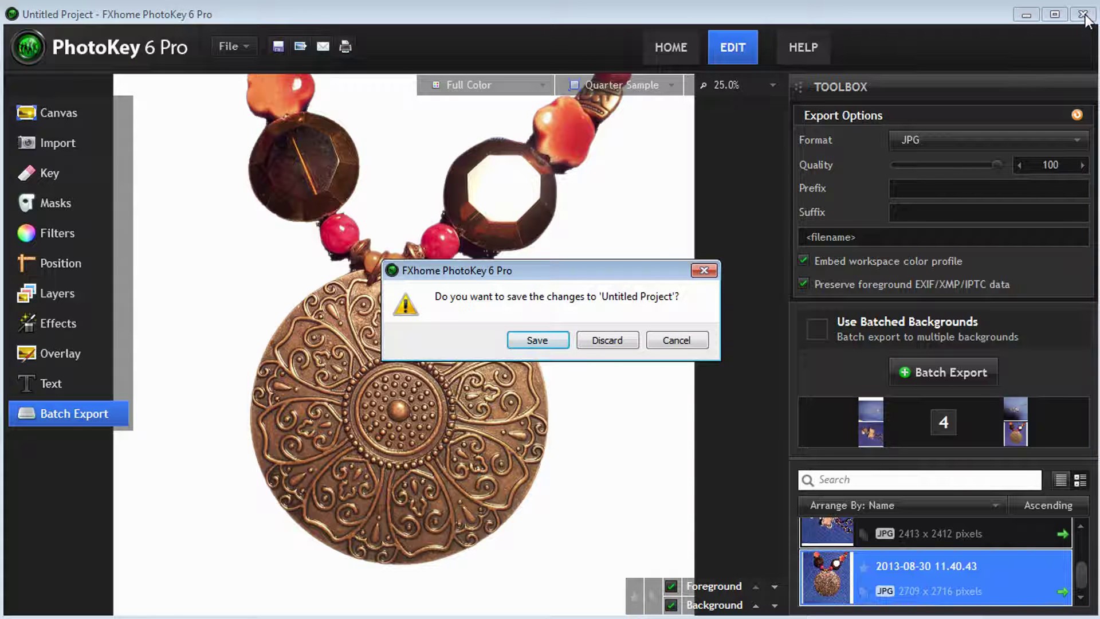
click(602, 350)
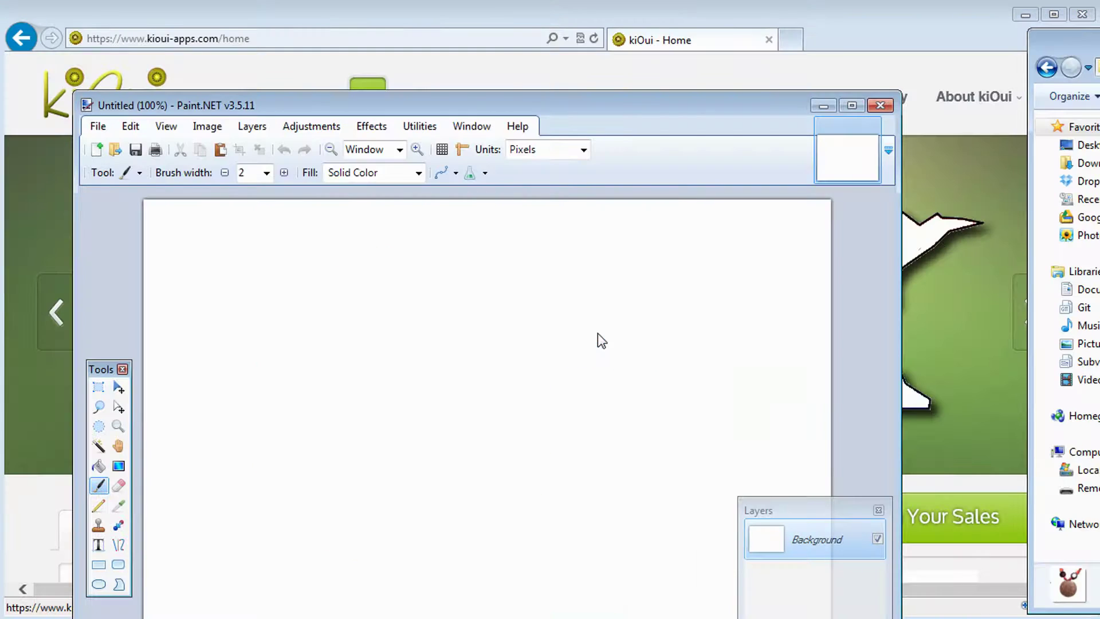
Move the Paint.NET window up for more room and open the four treated jewelry photos in it
drag(621, 103, 642, 0)
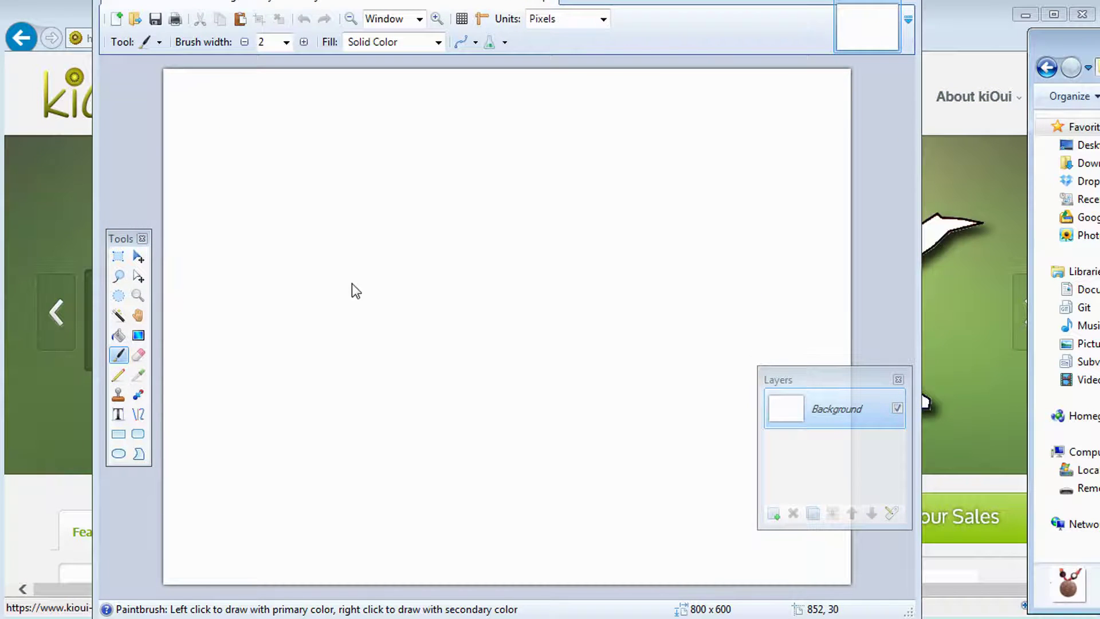
click(463, 283)
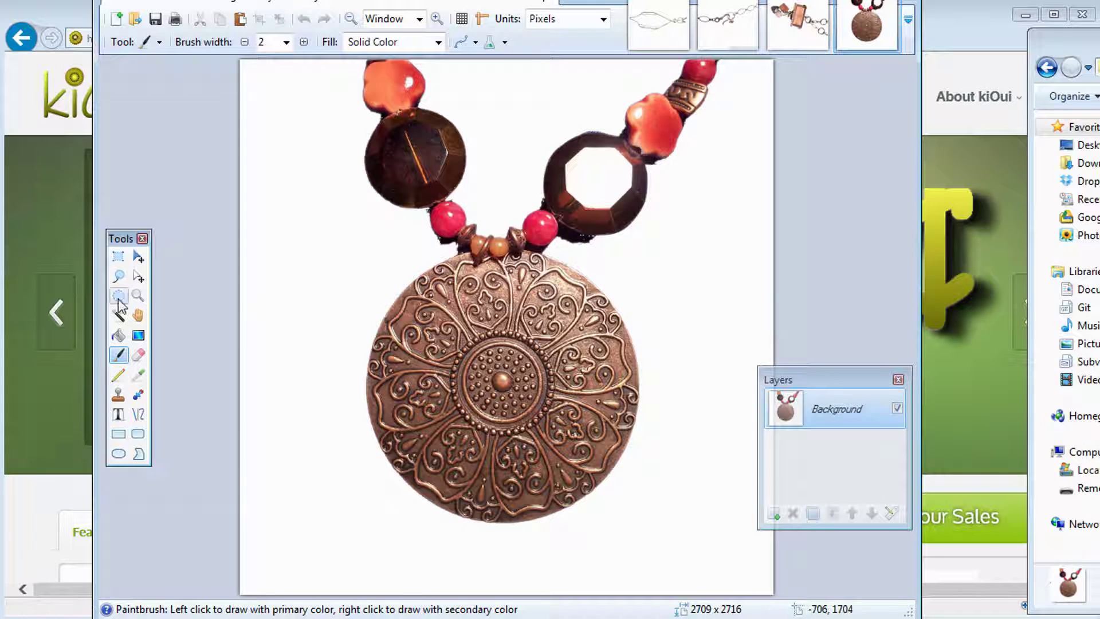
Zoom in on the medallion necklace and examine the edges and leftover shadows around the dark faceted bead beside the coral bead
click(138, 295)
click(530, 240)
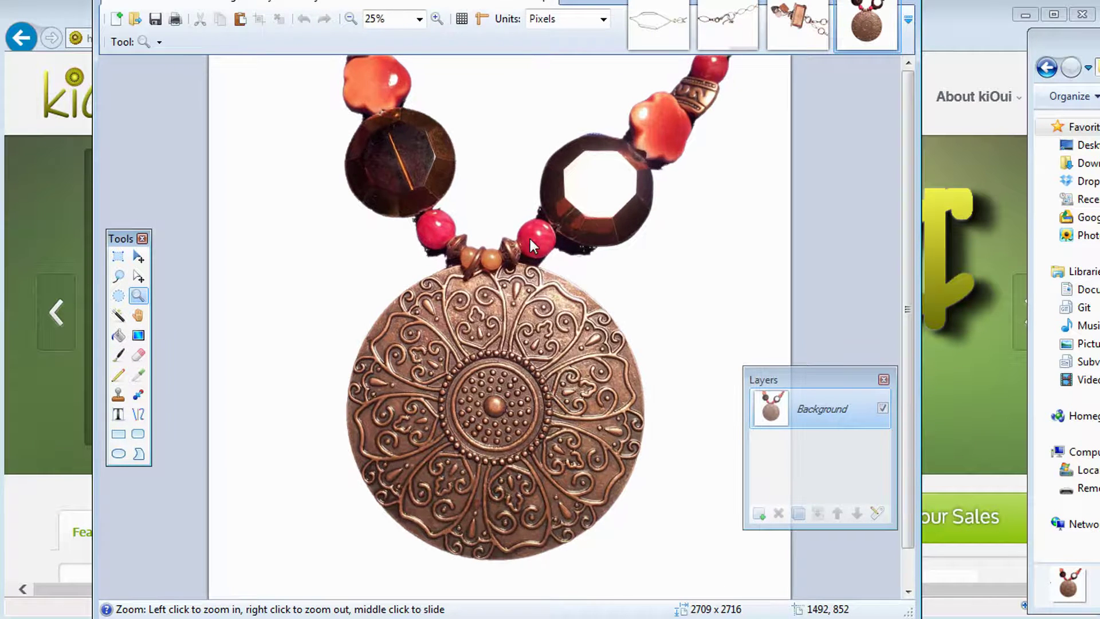
click(528, 237)
drag(528, 239, 556, 264)
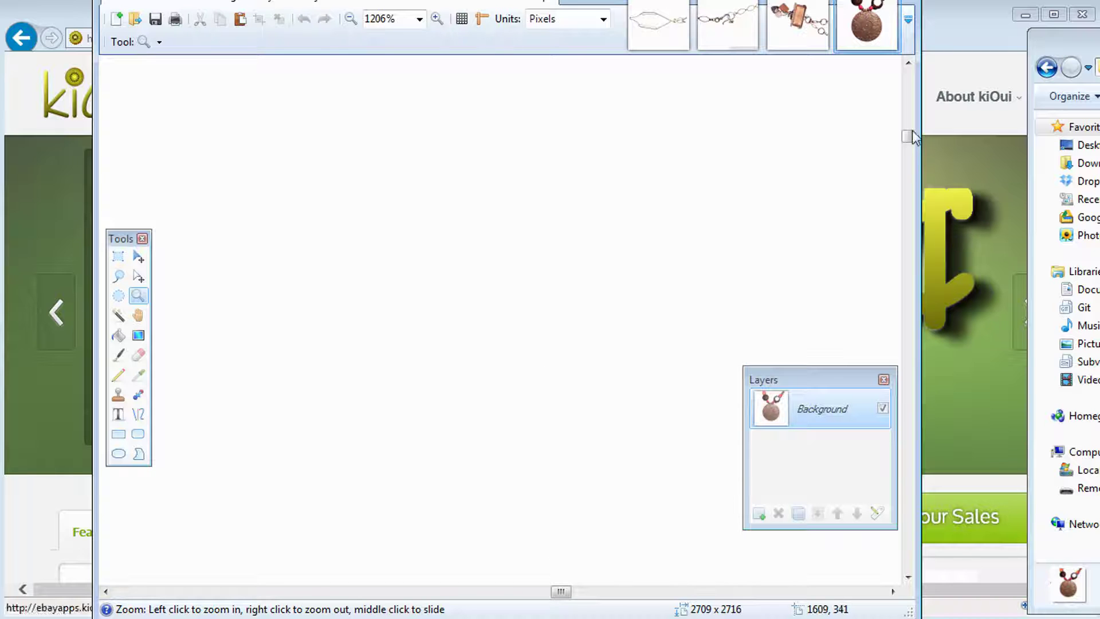
right_click(538, 420)
right_click(536, 424)
right_click(534, 423)
right_click(534, 423)
right_click(571, 430)
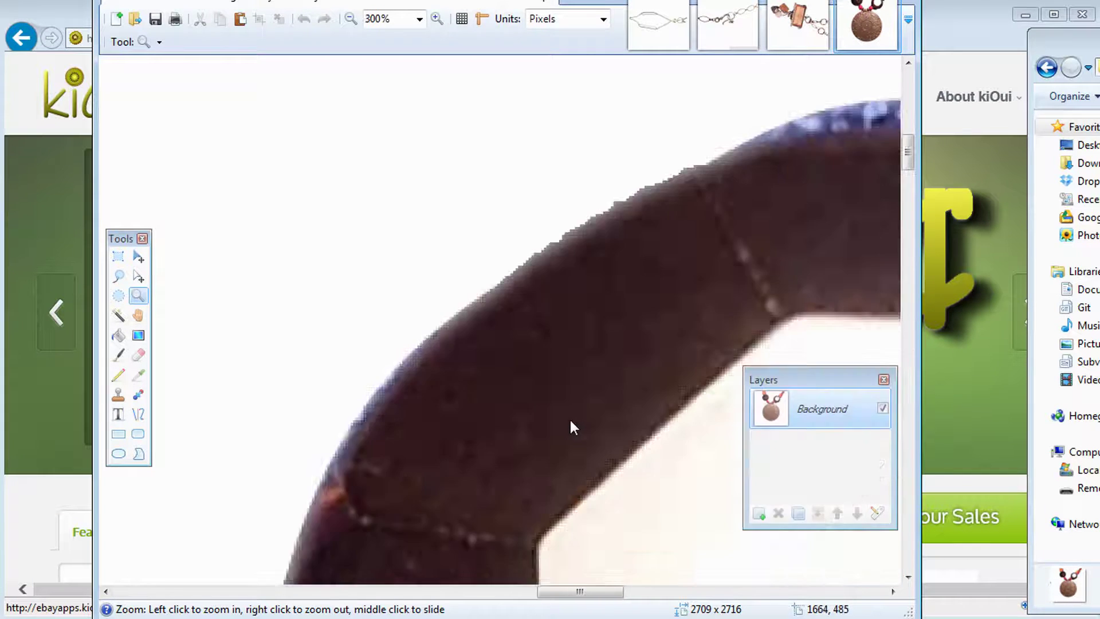
right_click(569, 417)
right_click(569, 418)
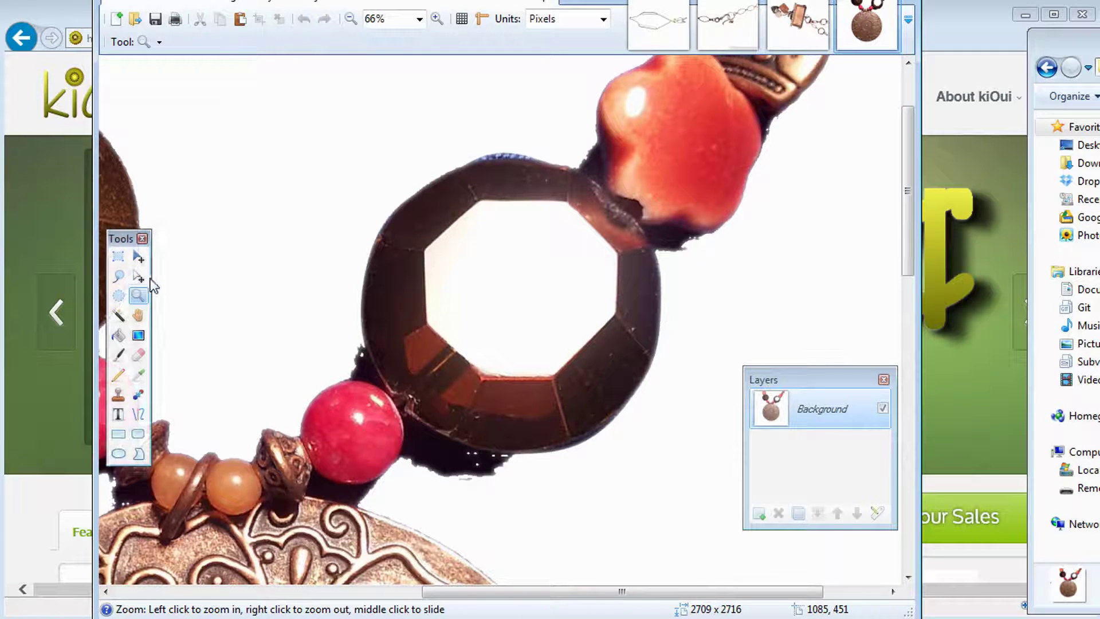
Use the Magic Wand at 25% tolerance to select and delete the dark shadows below the faceted bead and the small red bead
click(114, 319)
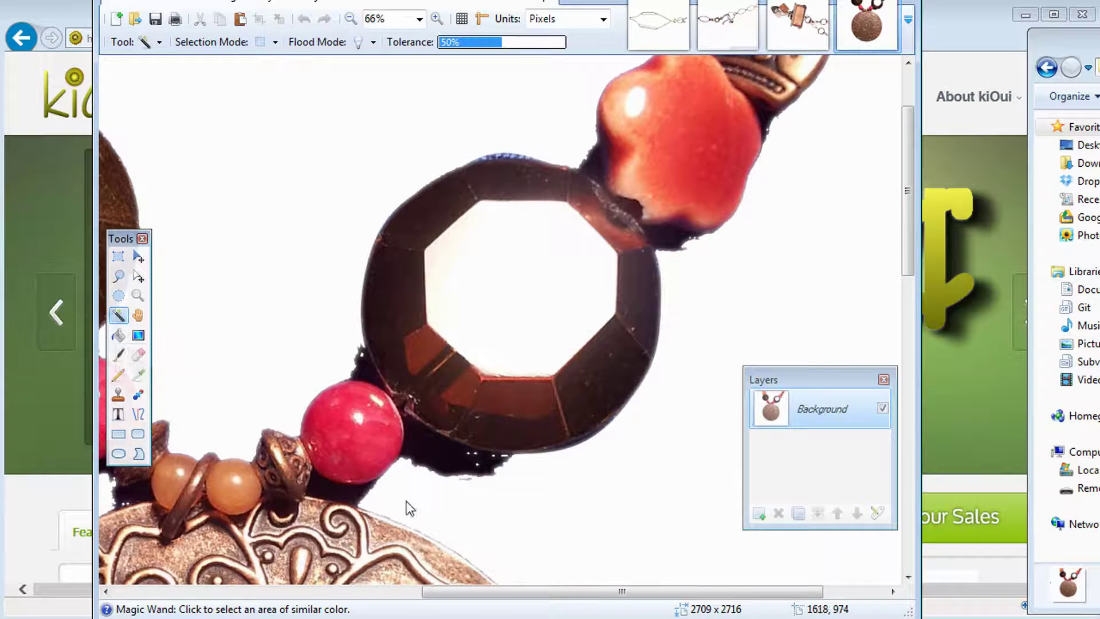
click(425, 465)
click(471, 43)
click(436, 470)
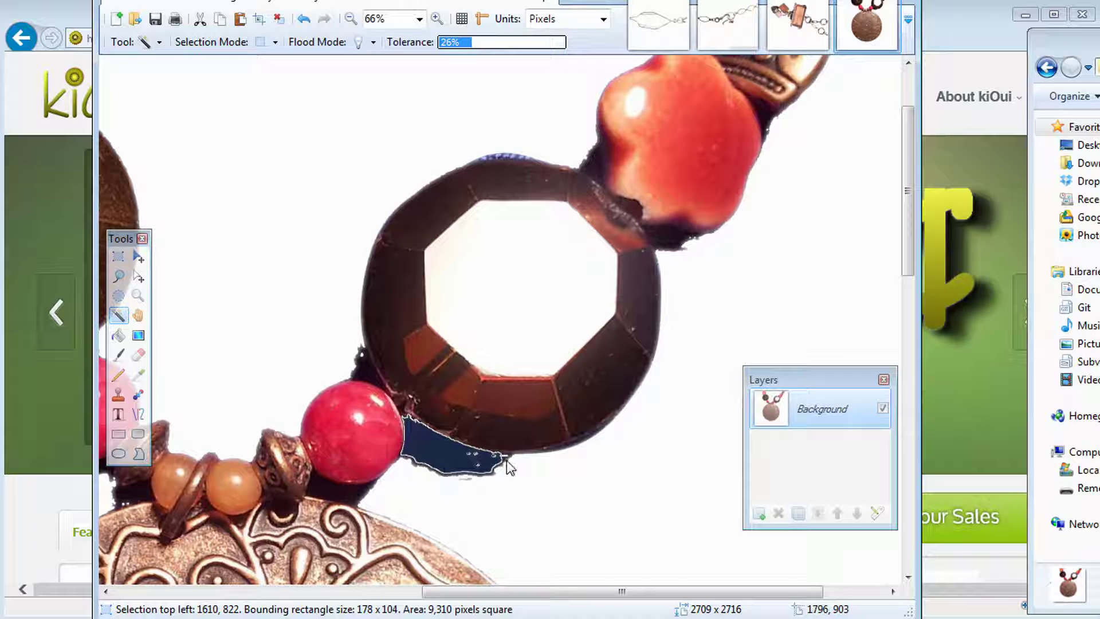
click(479, 43)
click(449, 452)
click(470, 43)
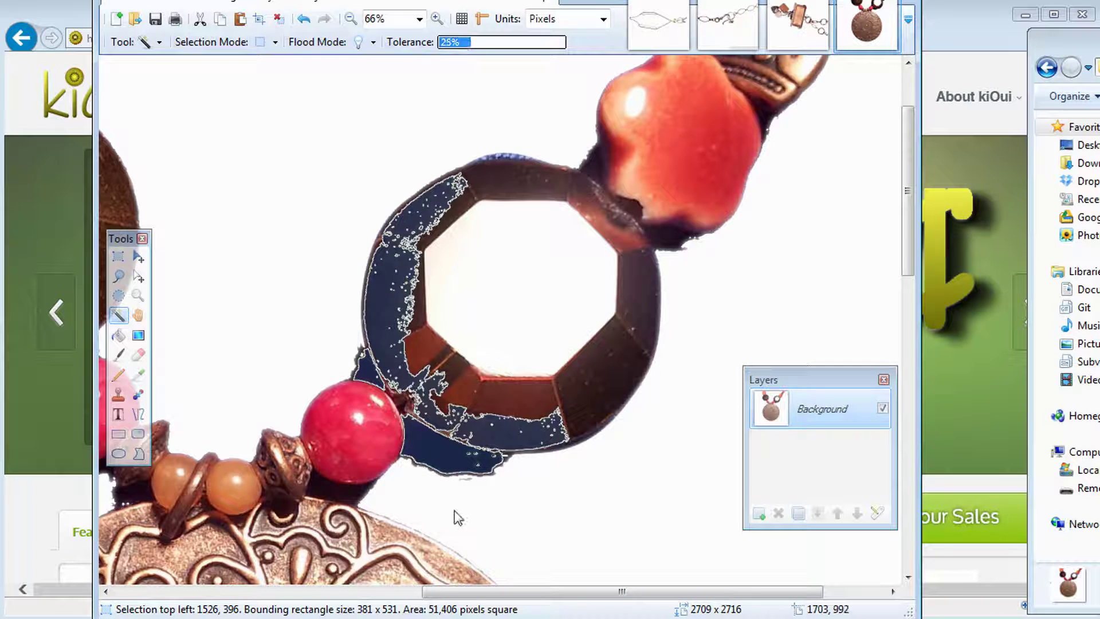
key(ctrl+i)
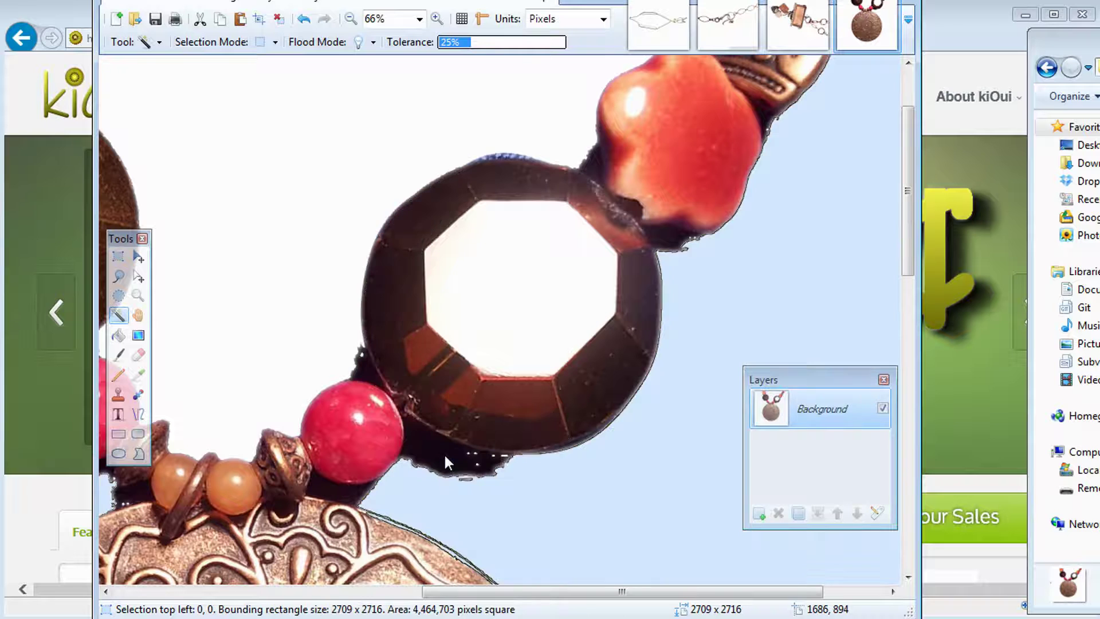
click(442, 453)
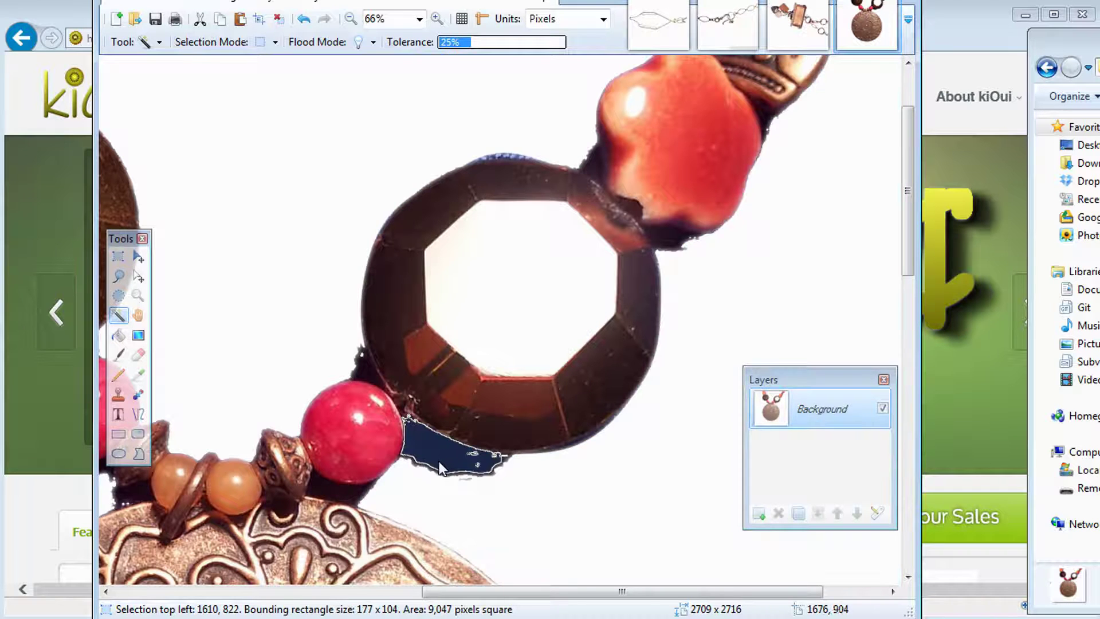
key(Delete)
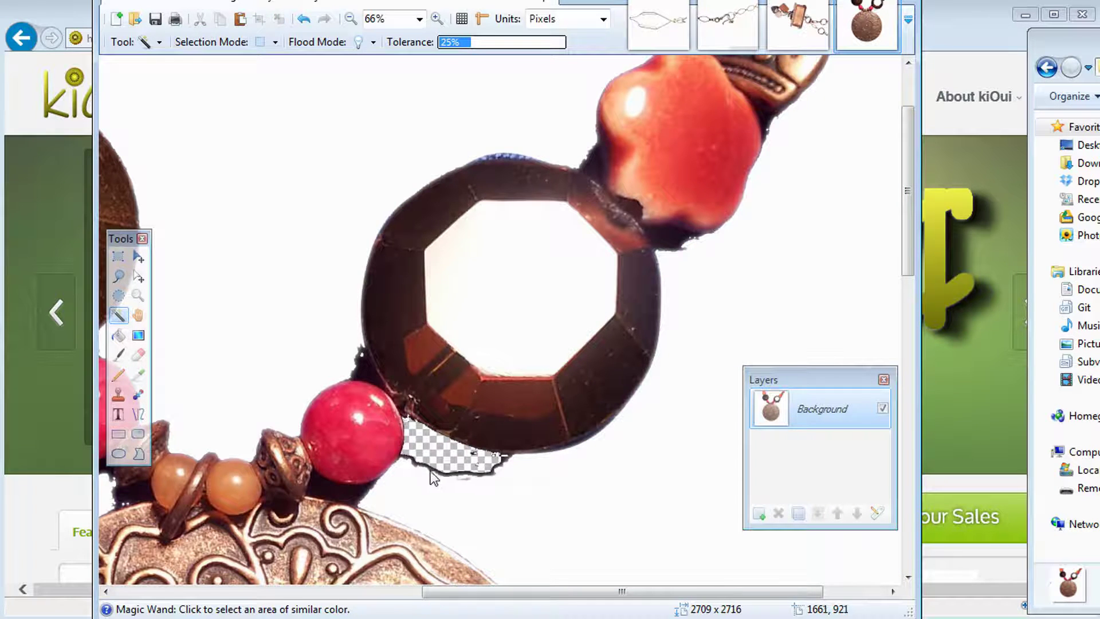
click(348, 492)
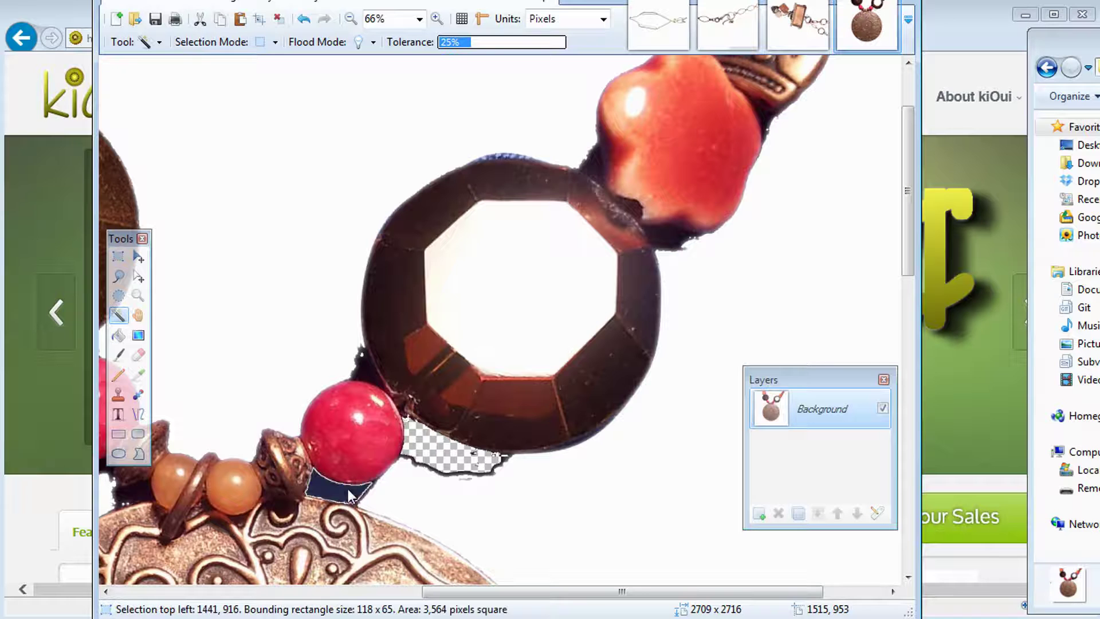
key(Delete)
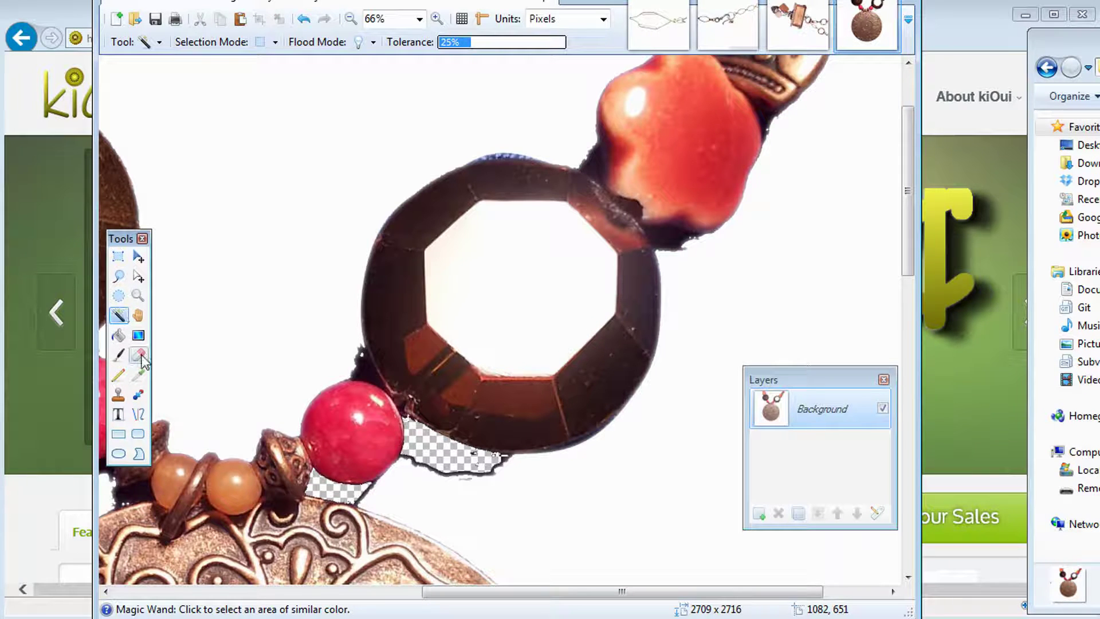
Set up the Paintbrush with a width of 13, show the Colors window and make white the primary color
click(119, 355)
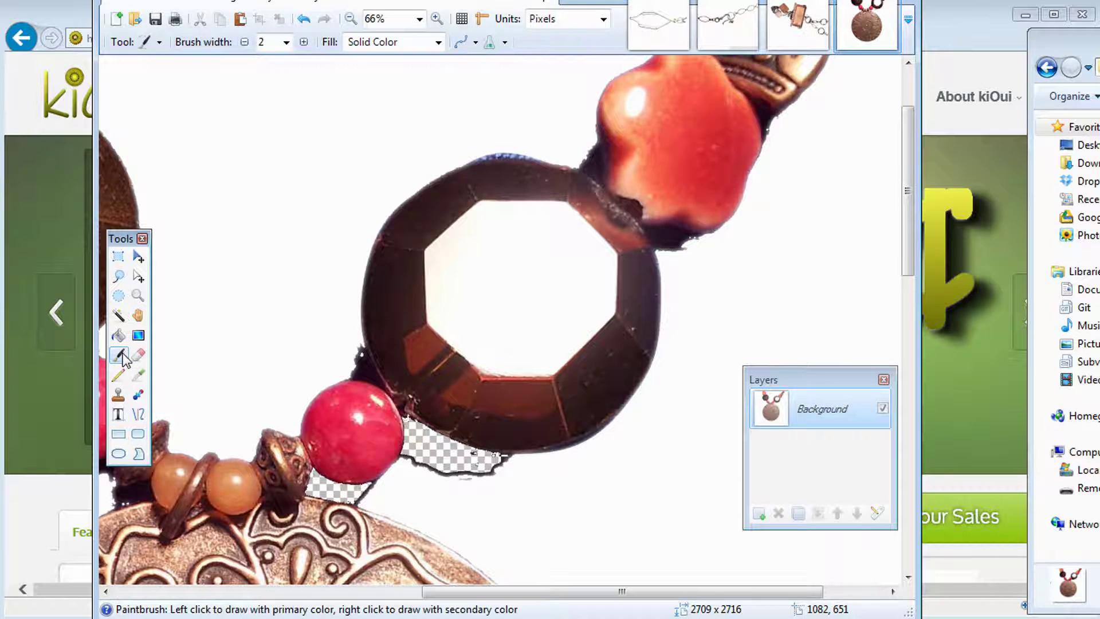
click(119, 375)
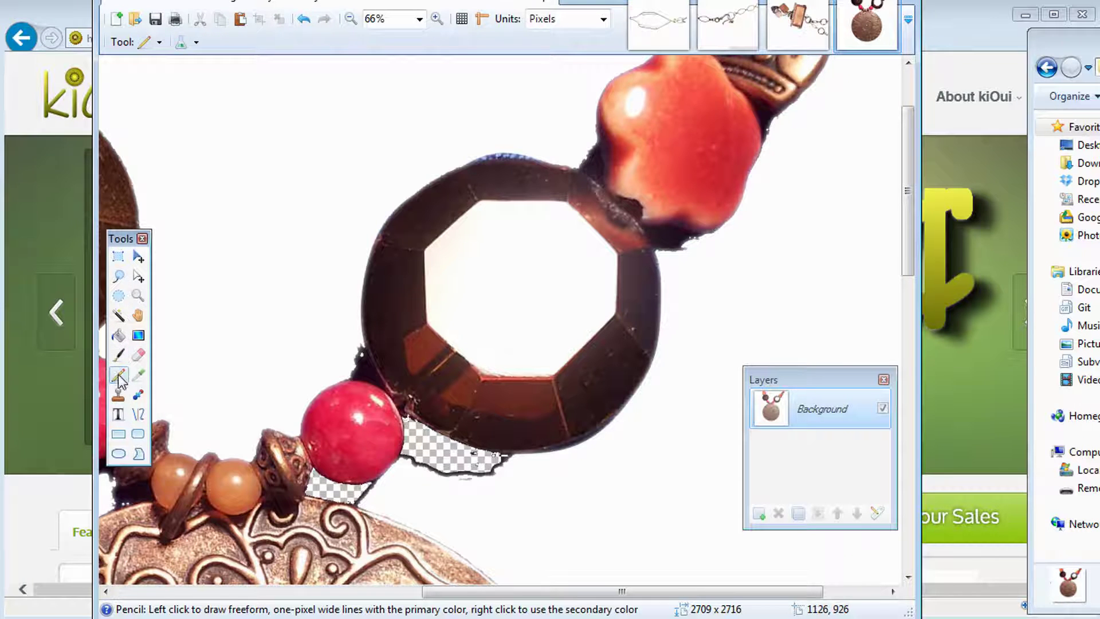
click(120, 356)
click(286, 44)
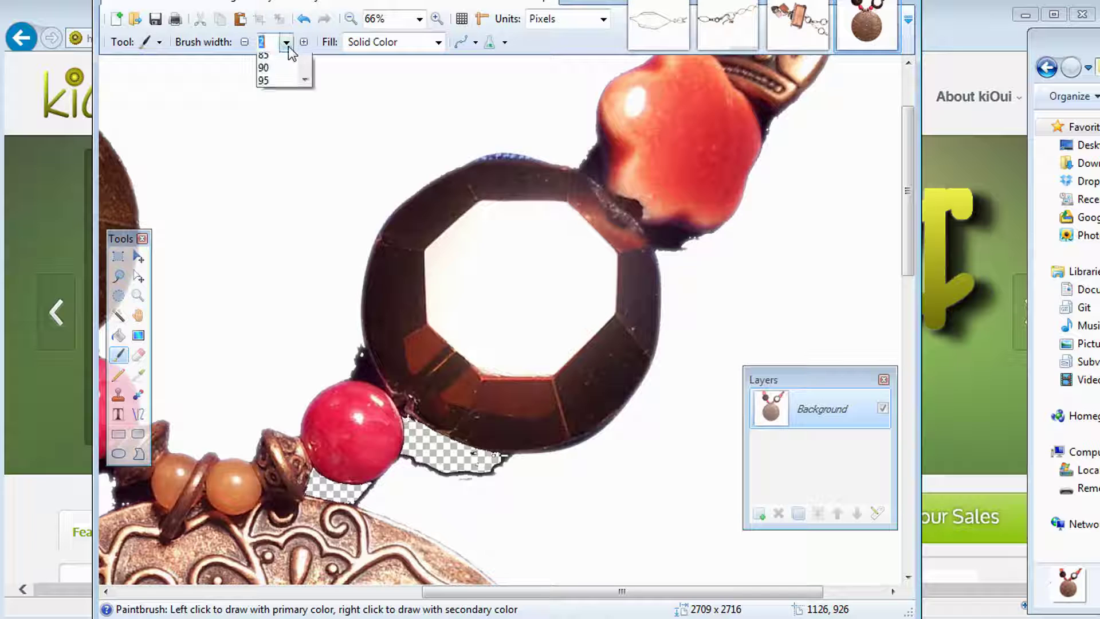
click(276, 201)
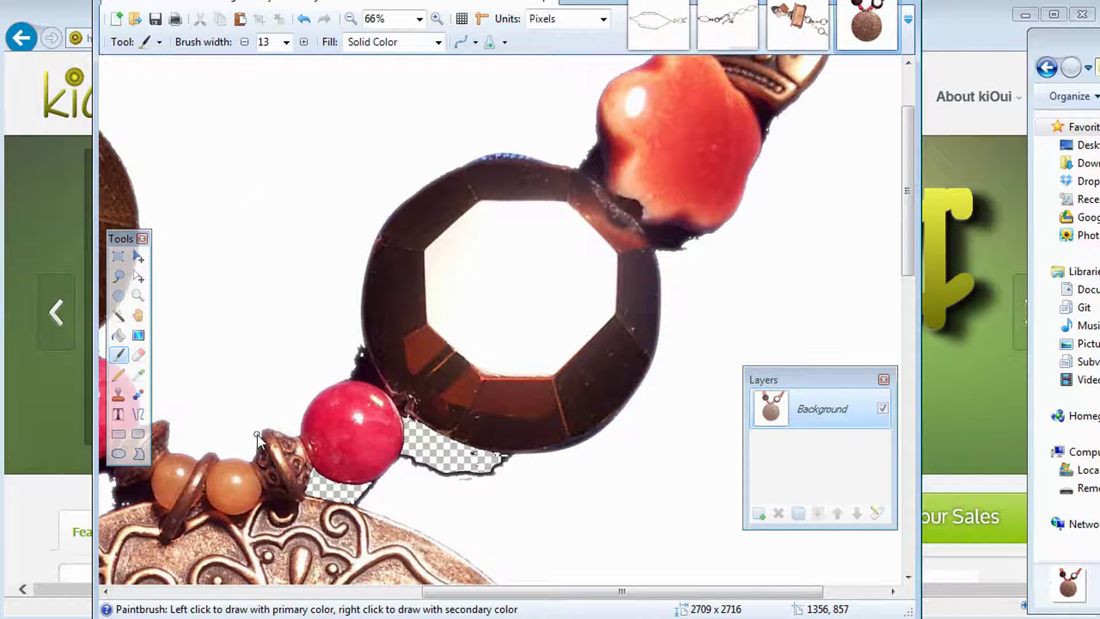
click(480, 5)
key(Escape)
click(492, 5)
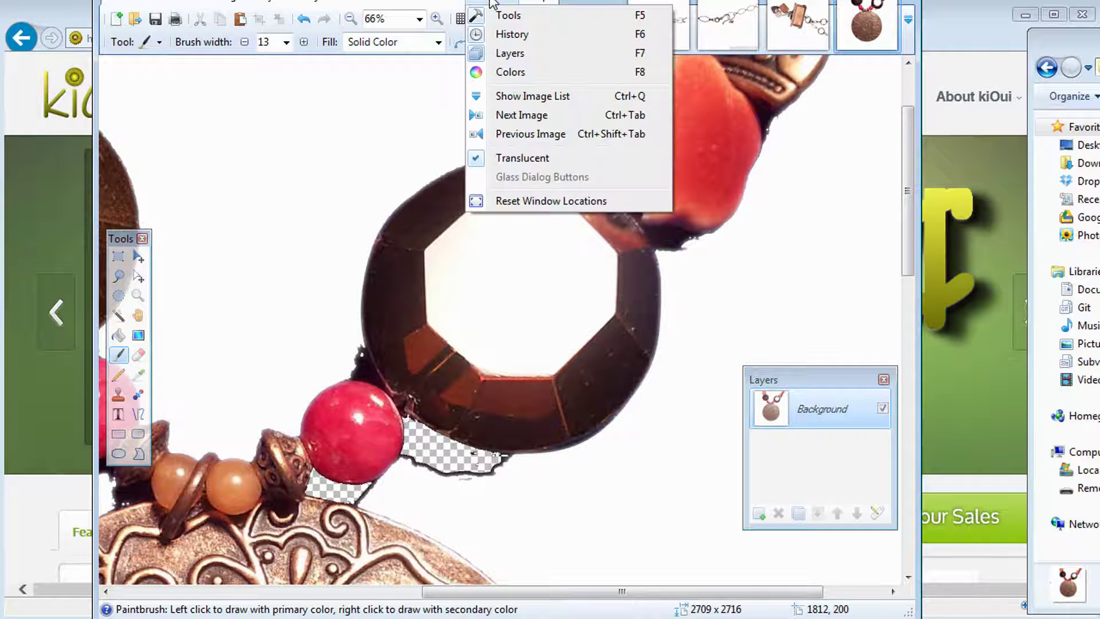
click(508, 73)
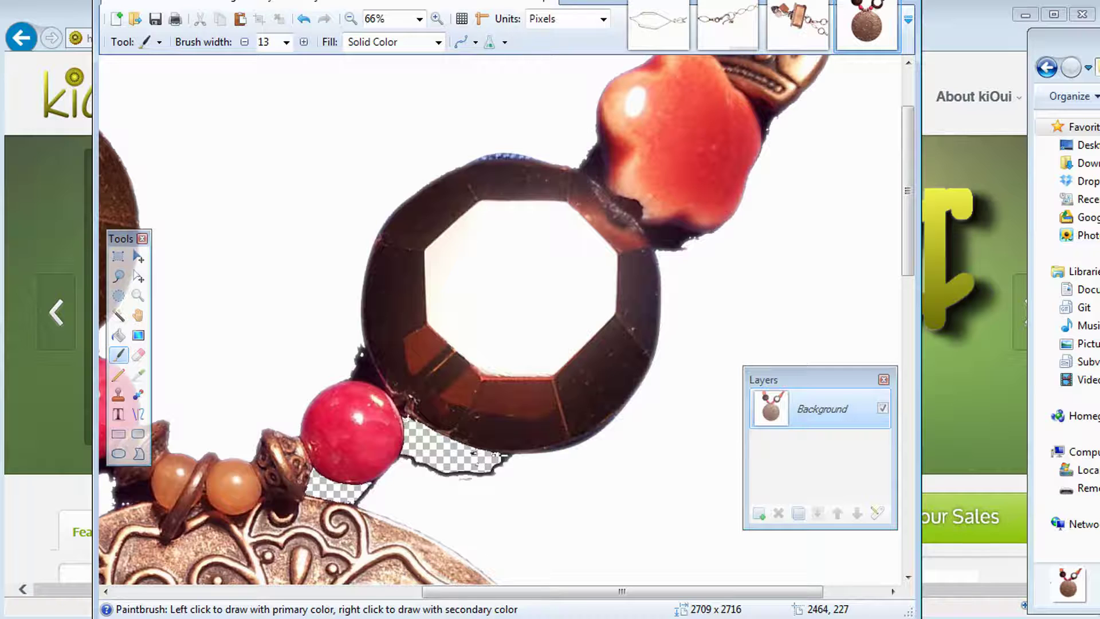
drag(704, 171, 257, 104)
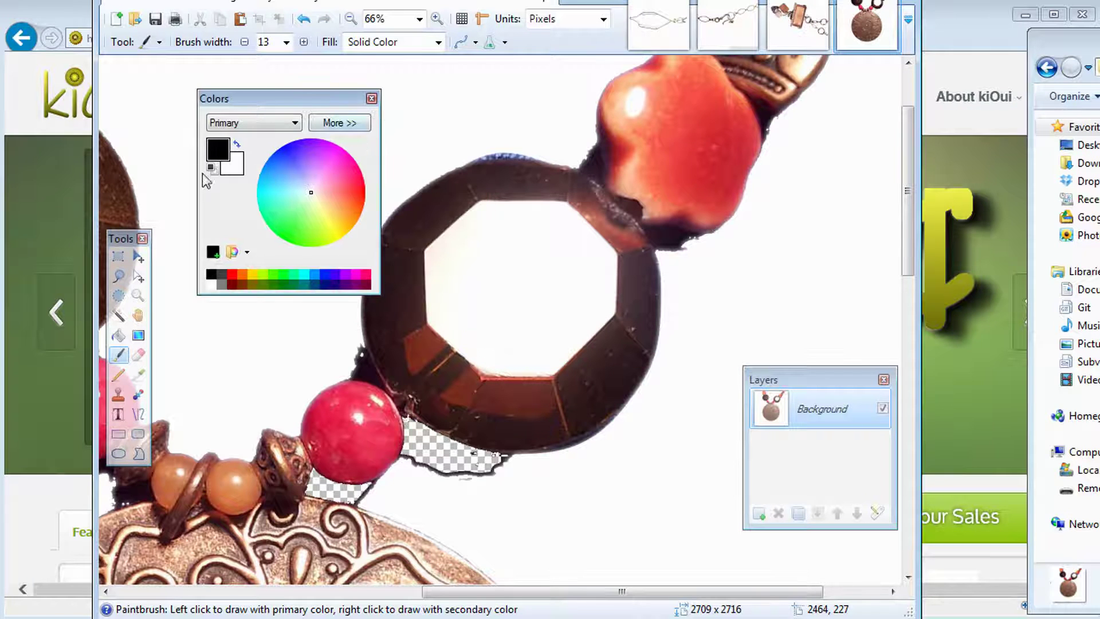
click(236, 144)
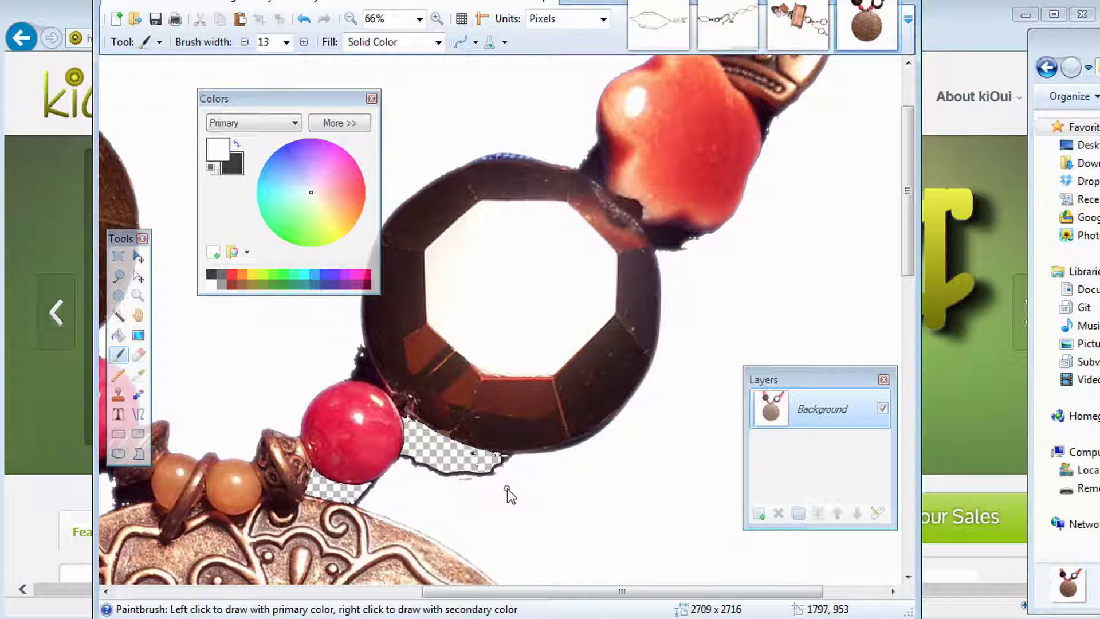
Set the brush width to 100 and paint white over the leftover shadow outline below the faceted bead
click(285, 48)
click(282, 367)
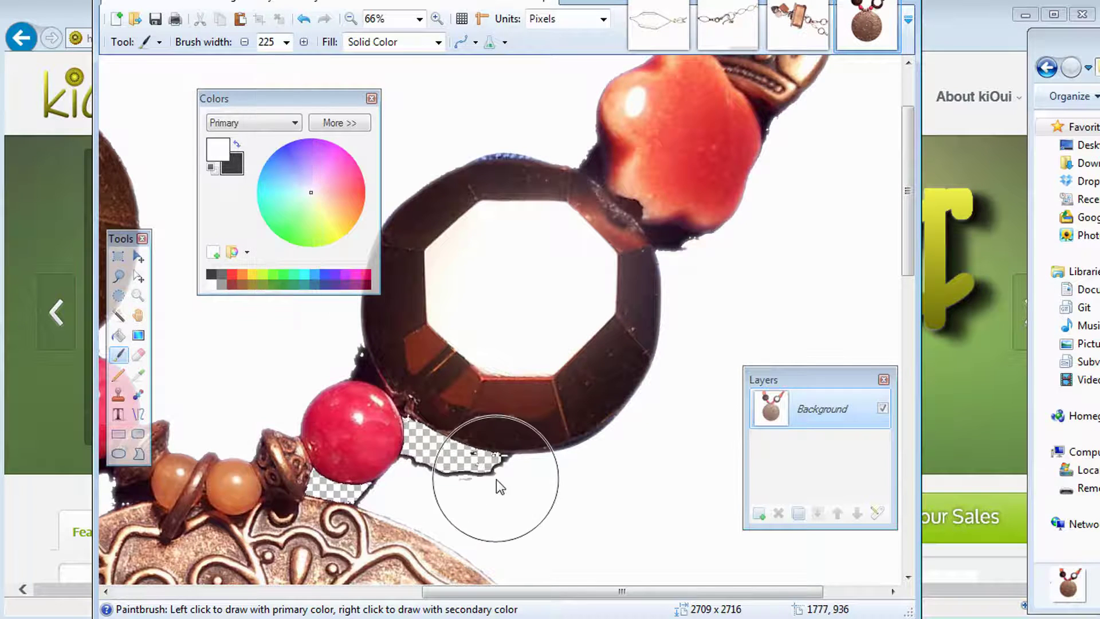
click(286, 42)
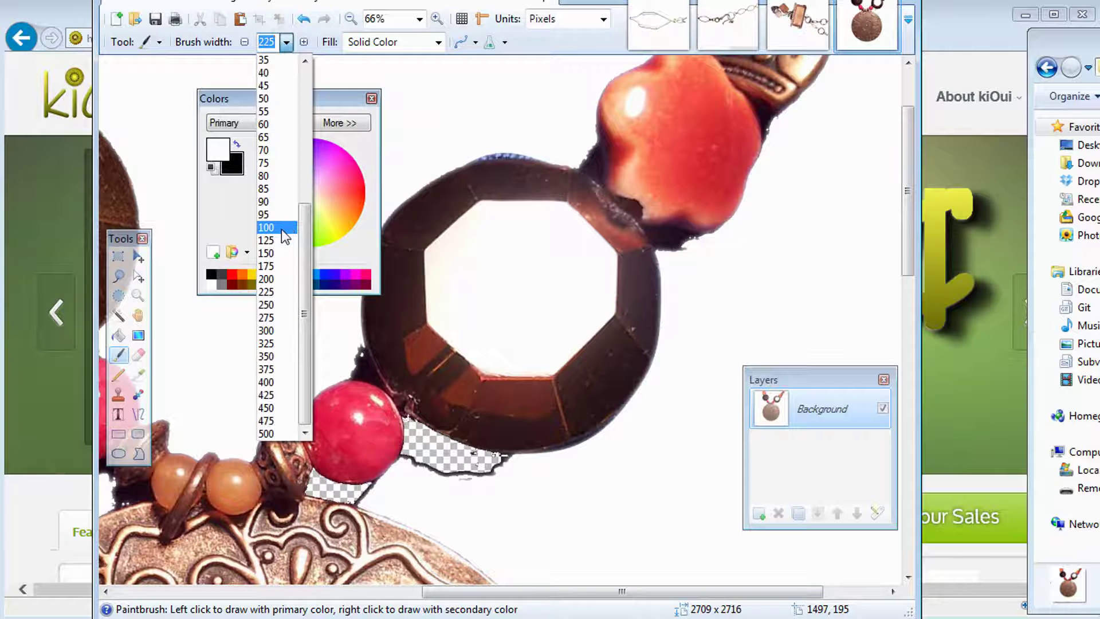
click(281, 230)
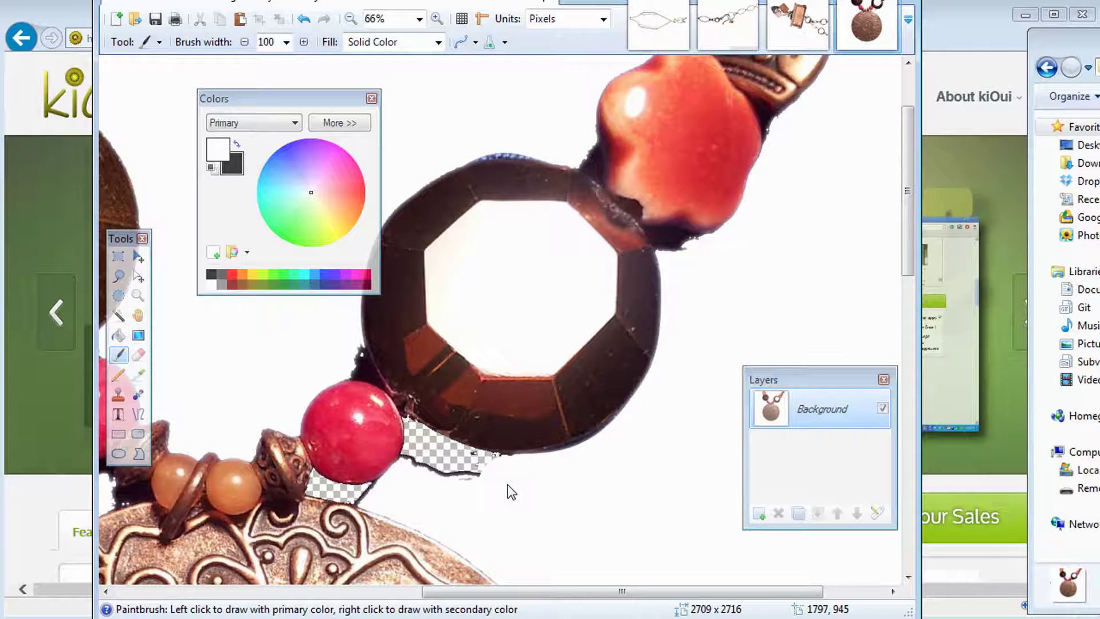
drag(468, 486, 431, 467)
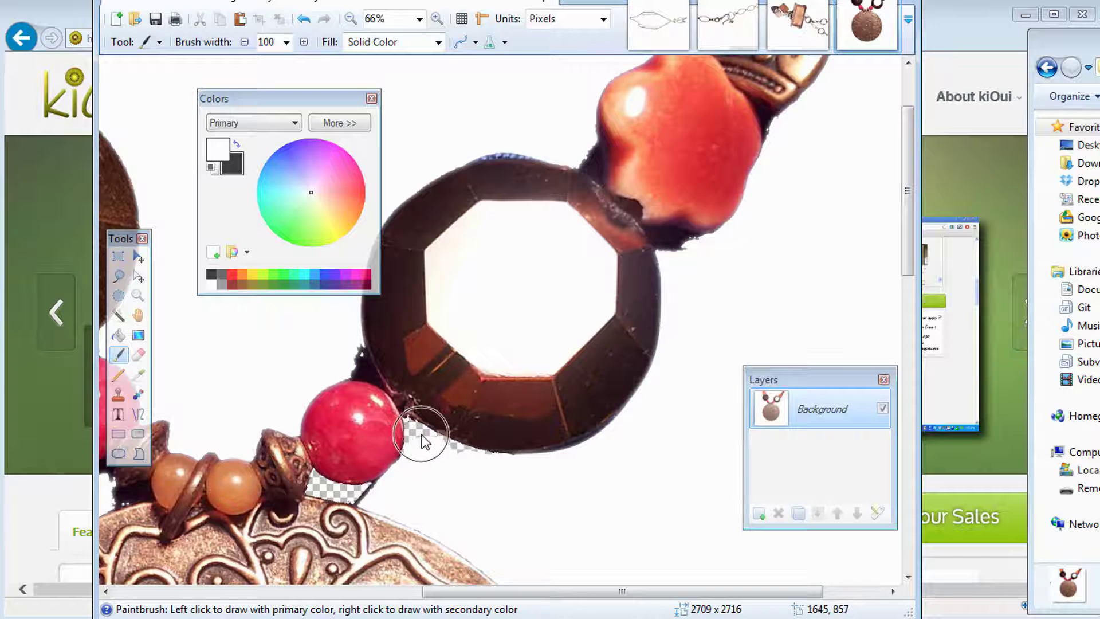
Reduce the brush width to 13 and paint white over the shadow remnants below the red bead and between it and the faceted bead's outer edge
click(304, 42)
click(286, 42)
click(273, 163)
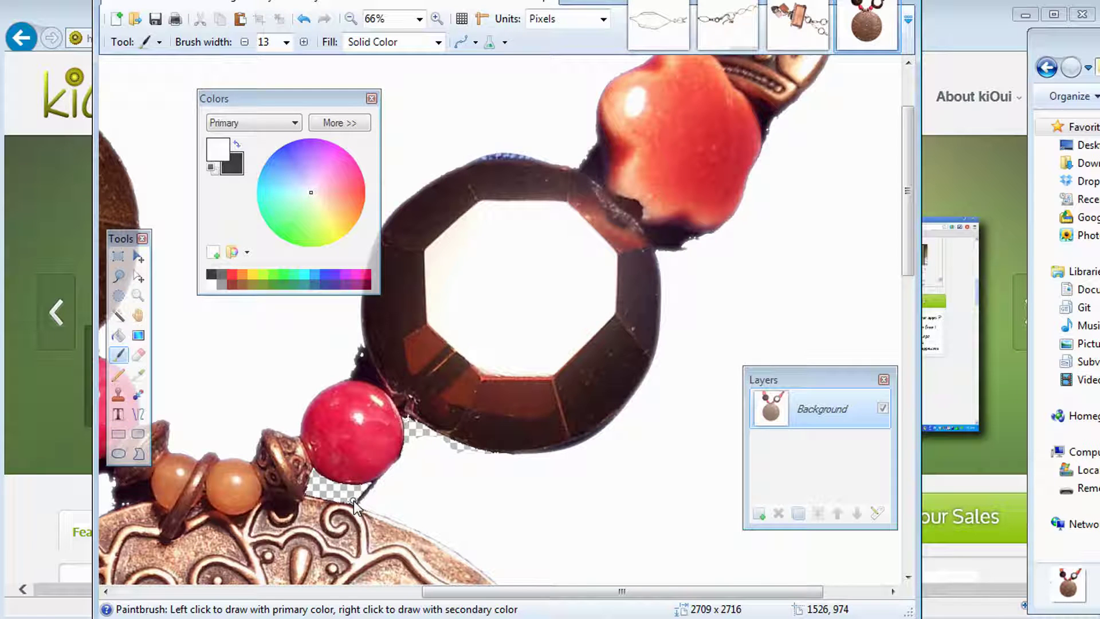
drag(383, 487, 369, 488)
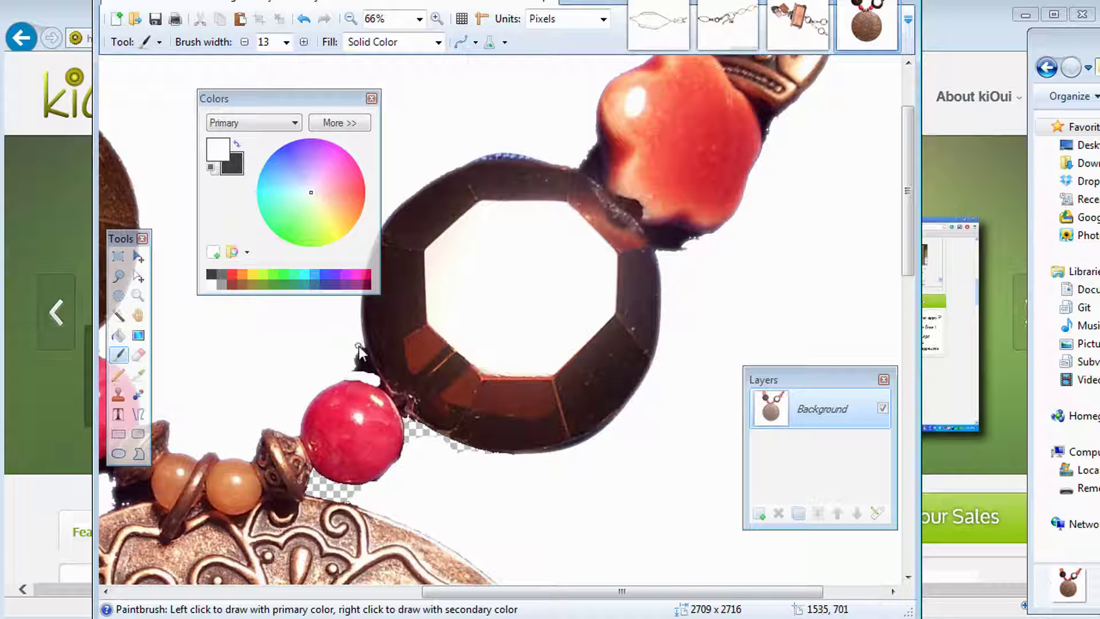
drag(366, 360, 374, 379)
drag(366, 364, 360, 358)
Select the dark shadow beneath the coral flower bead with the Magic Wand at 29% tolerance and delete it
click(118, 315)
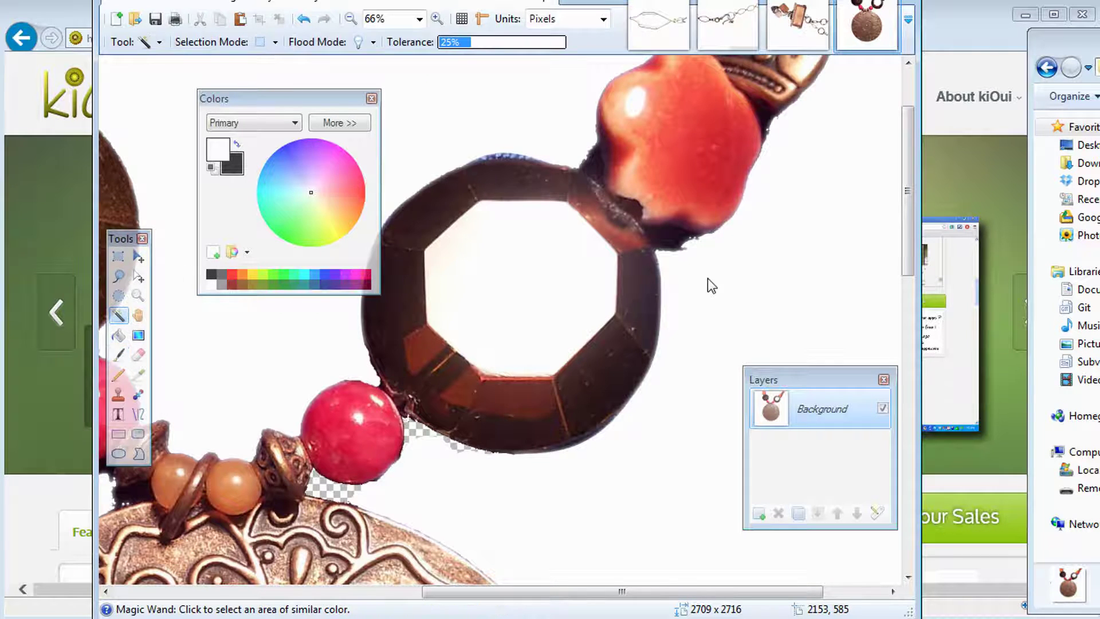
click(475, 42)
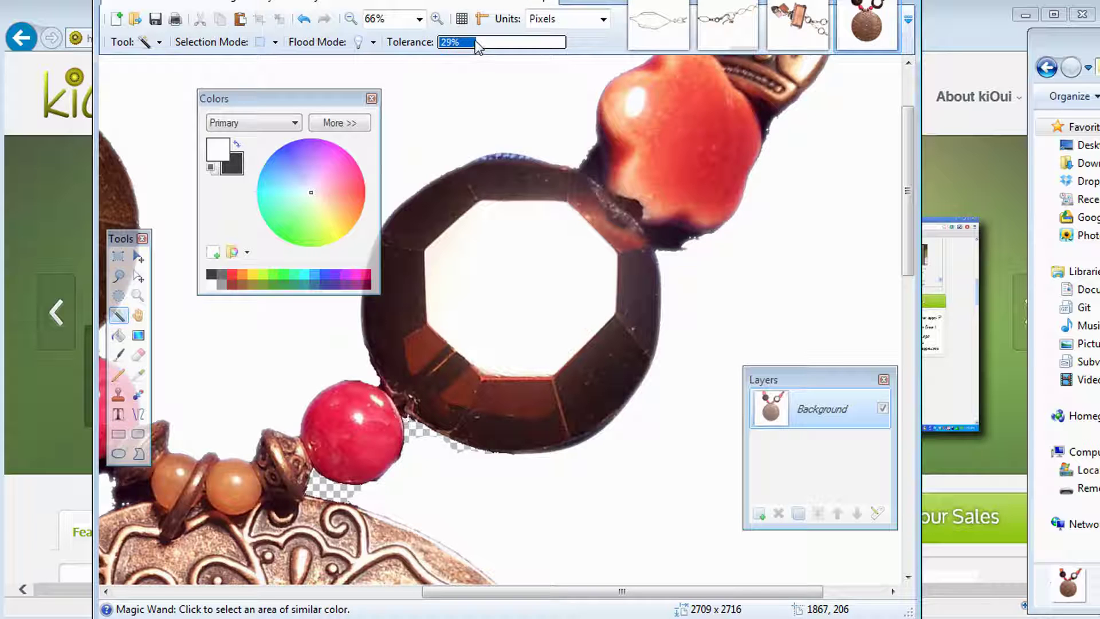
click(682, 244)
key(Delete)
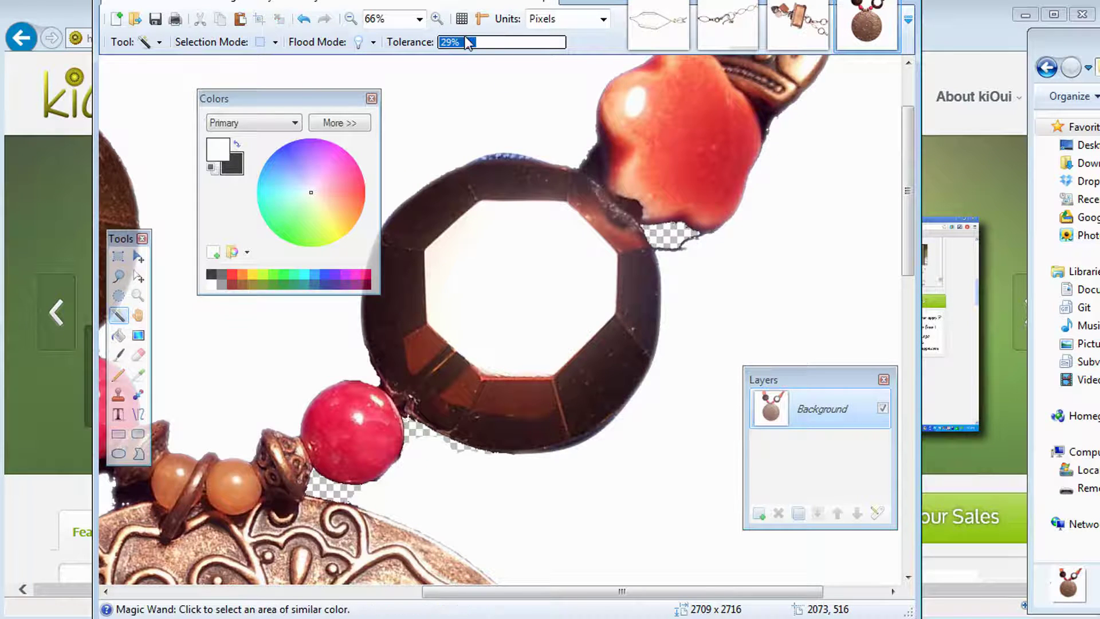
Lower the Magic Wand tolerance to 23% and delete the shadow patch above the joint between the faceted bead and the coral bead
click(596, 165)
click(468, 43)
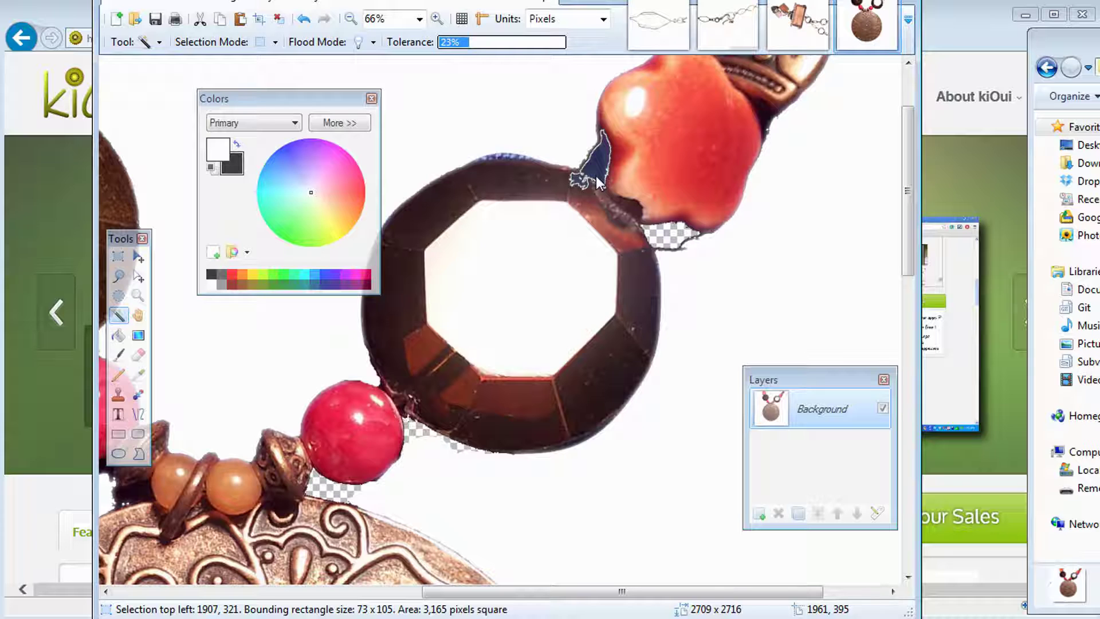
click(596, 176)
click(582, 161)
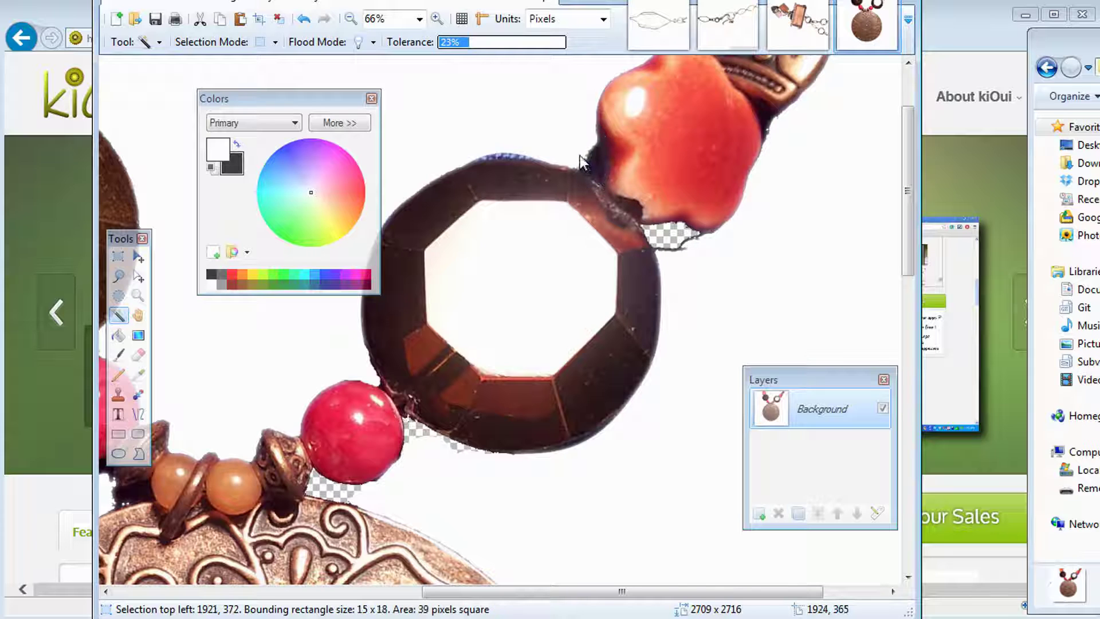
click(593, 161)
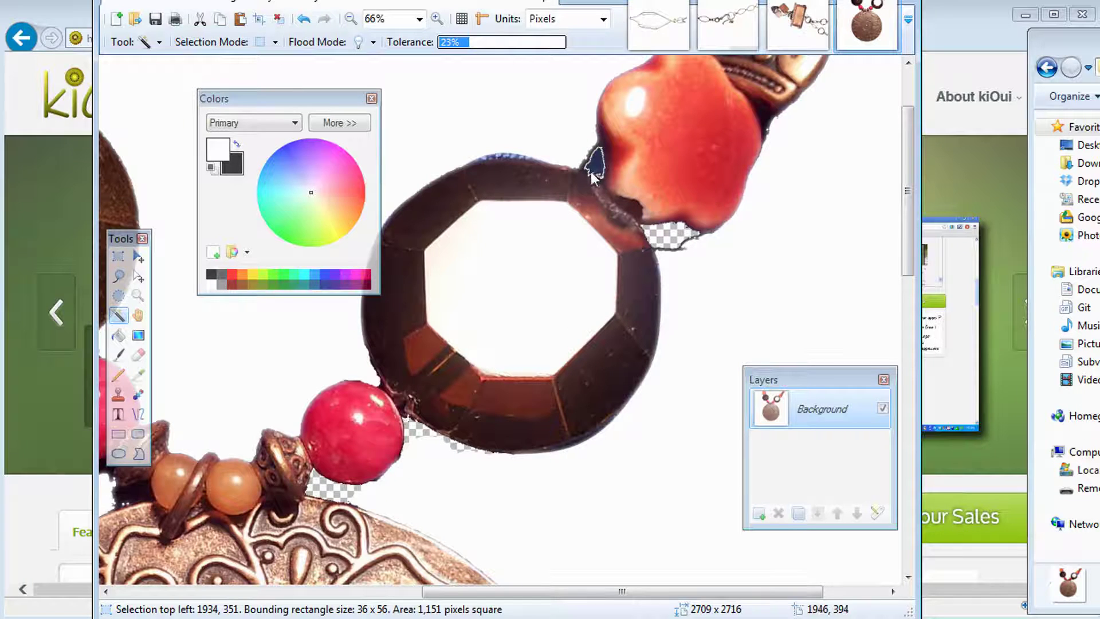
key(Delete)
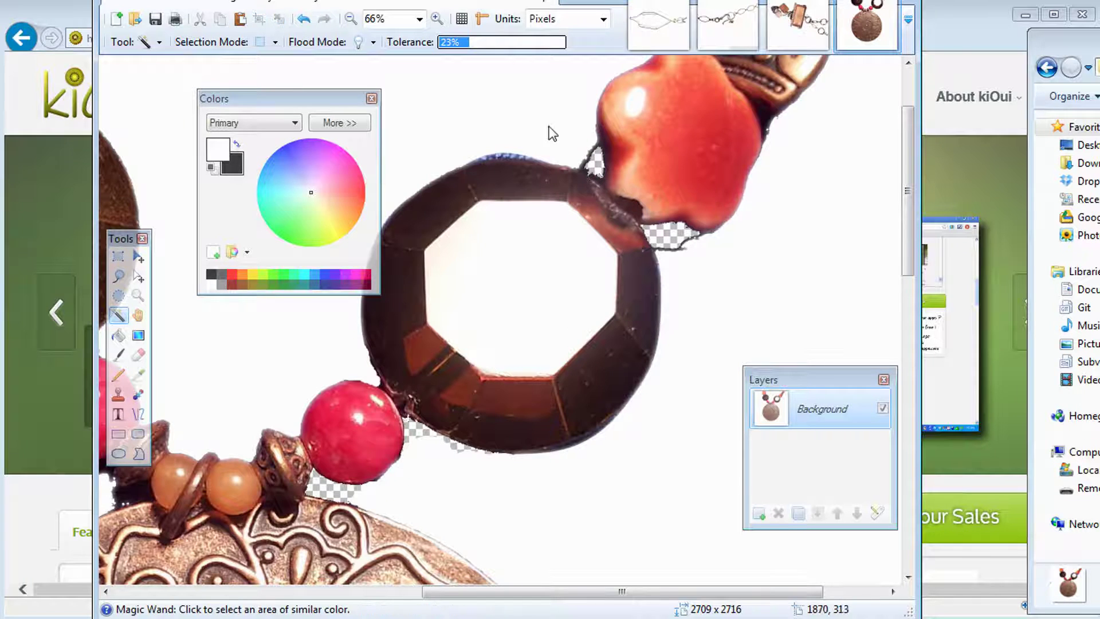
Paint white over the shadow outlines around the coral flower bead's joint with the faceted bead and beside its joint with the metal bead
click(118, 354)
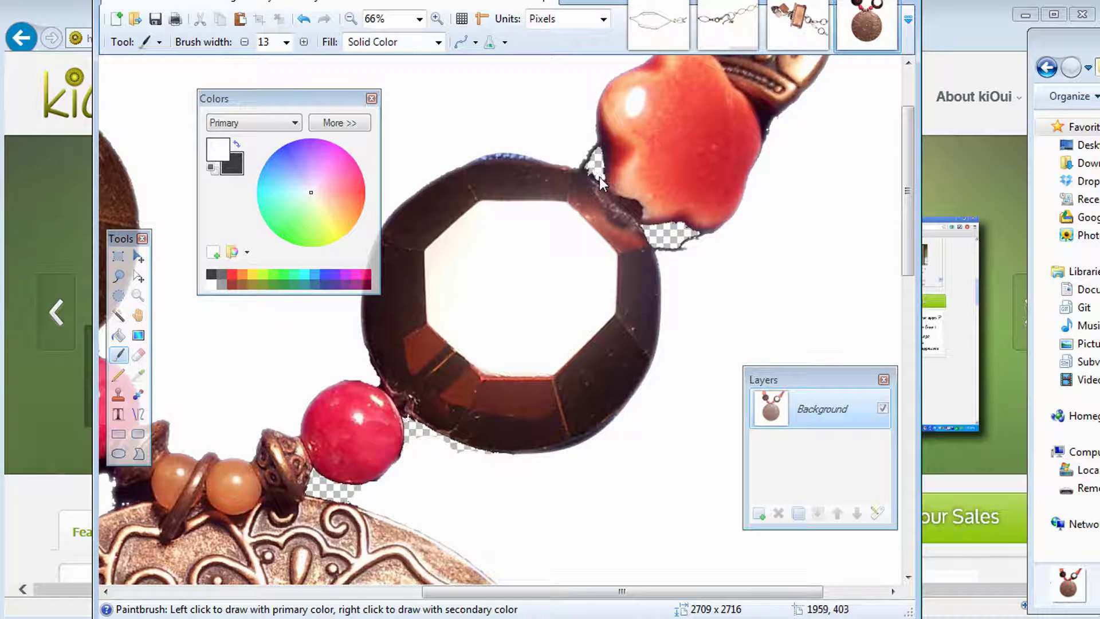
drag(579, 156, 594, 152)
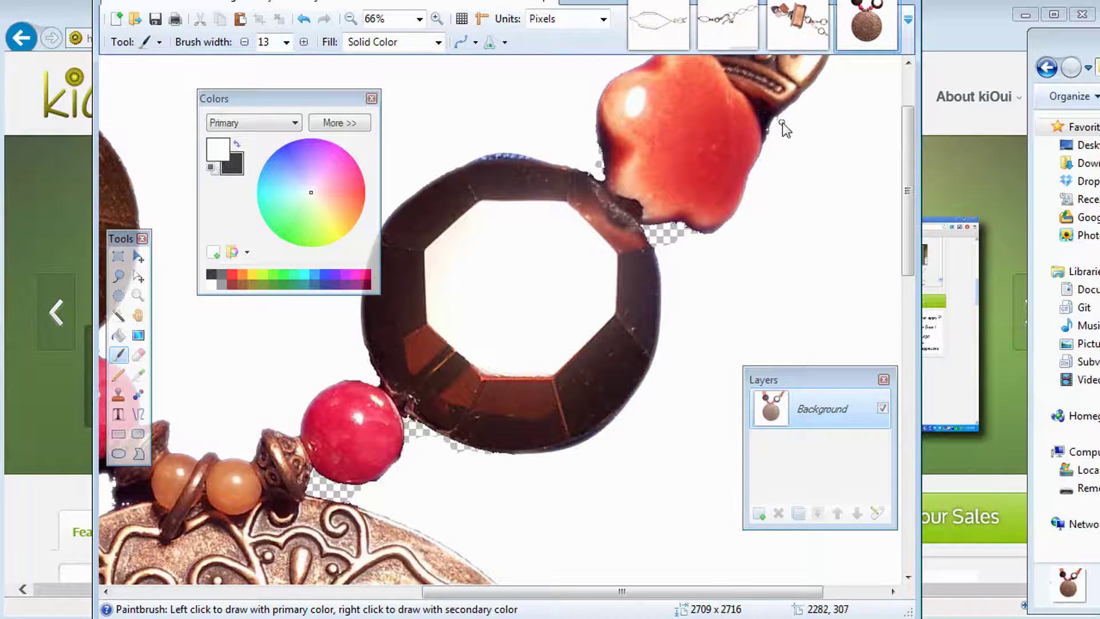
scroll(905, 197, up, 3)
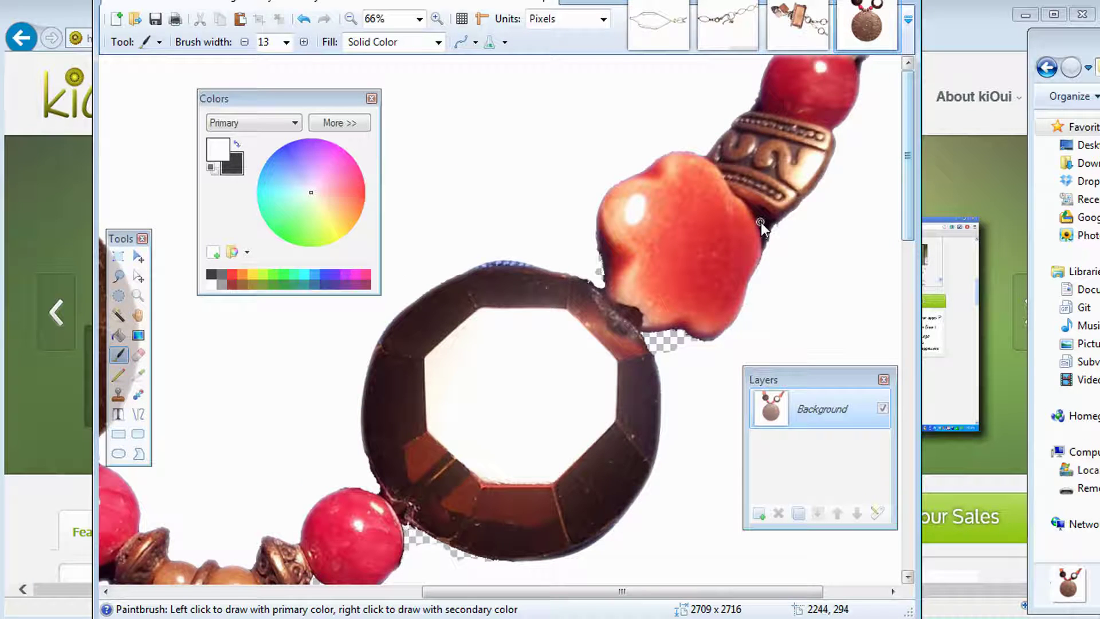
mouse_move(762, 224)
mouse_down()
mouse_move(766, 272)
mouse_move(763, 223)
mouse_up()
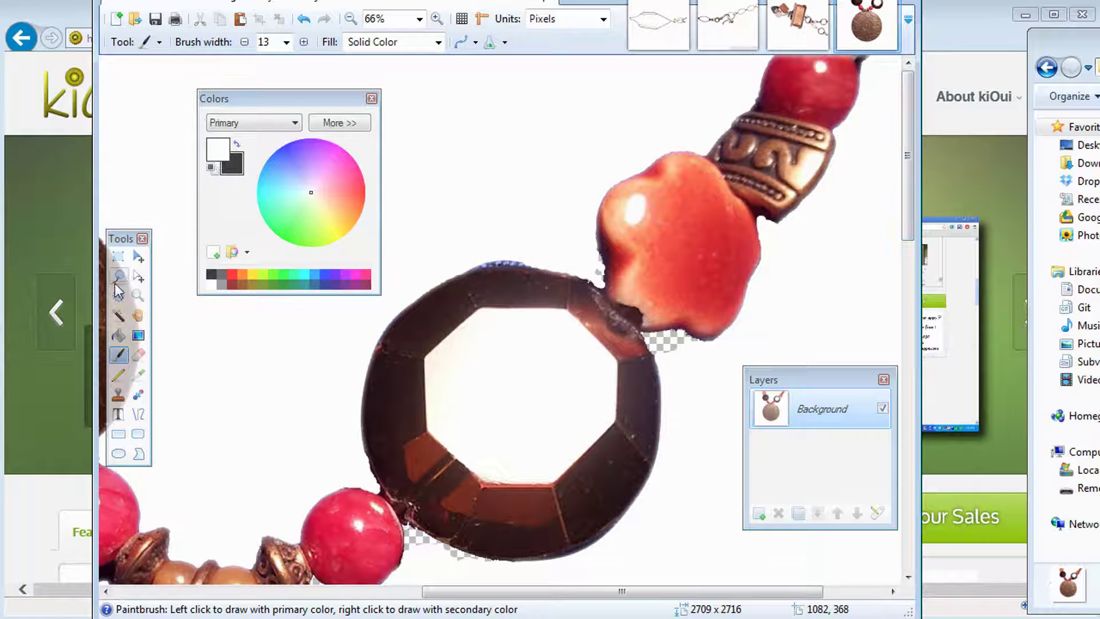
Set the Eraser width to 125 and erase the blue fringe along the upper edge of the faceted bead
click(119, 315)
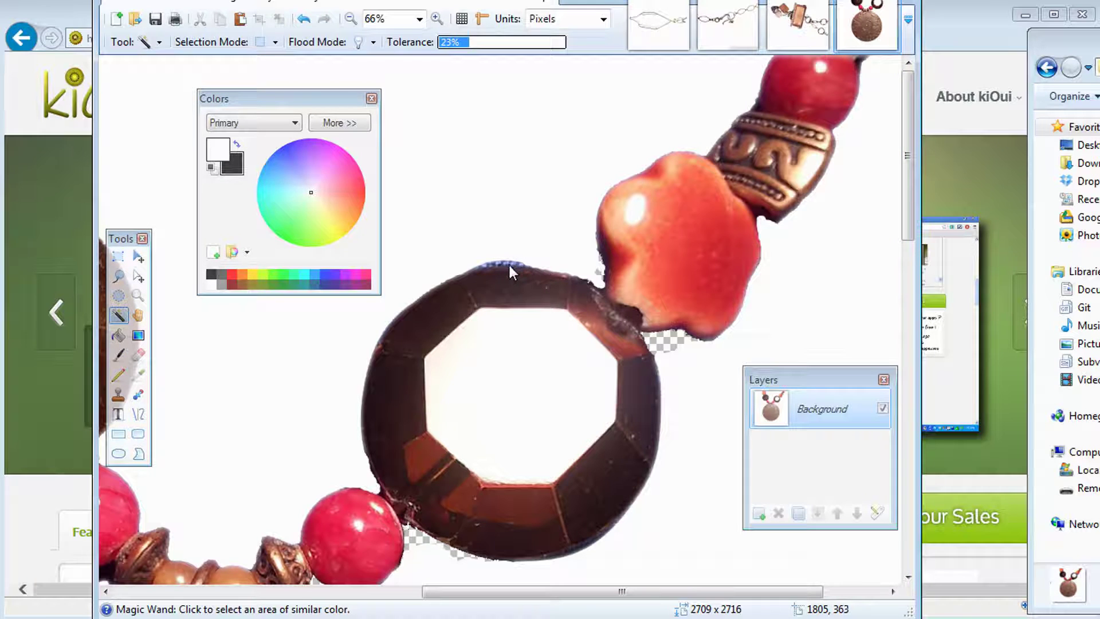
click(524, 289)
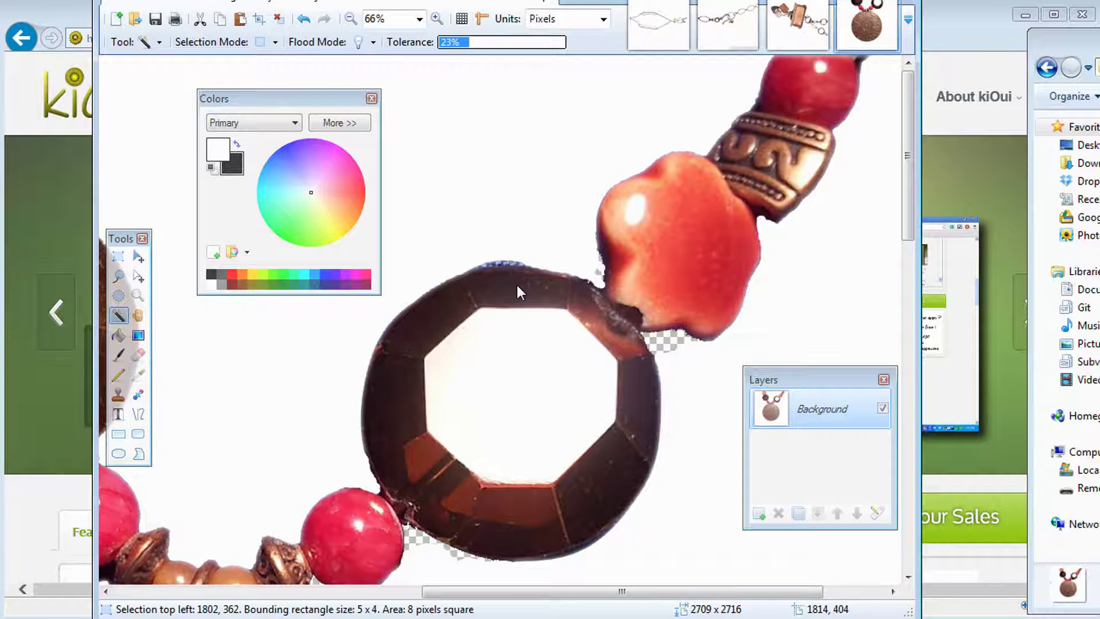
click(137, 359)
click(286, 42)
click(266, 317)
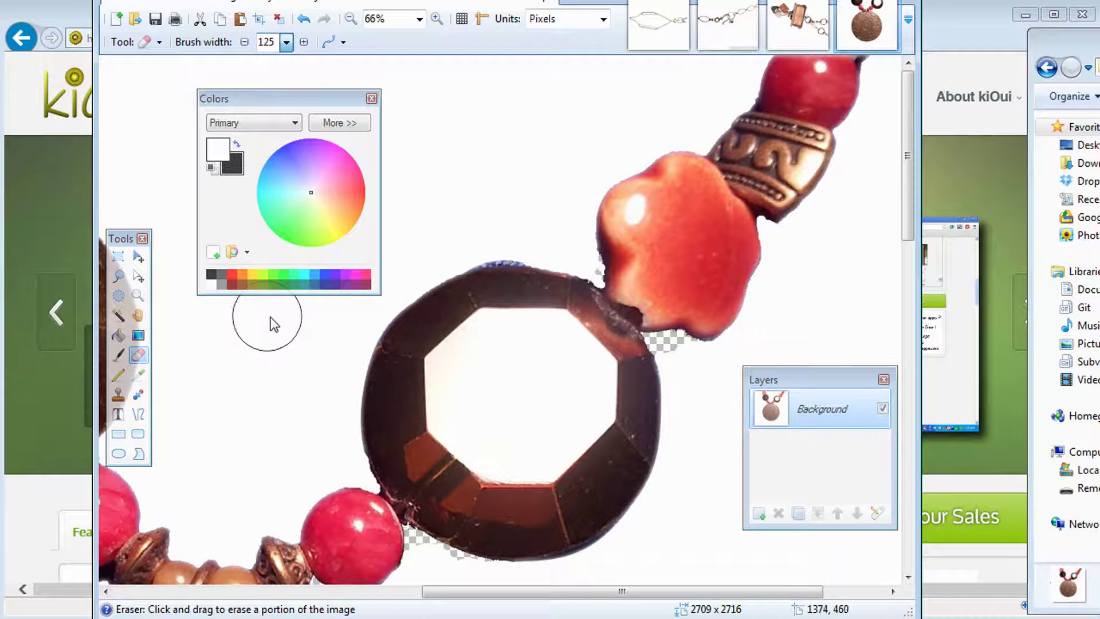
click(510, 230)
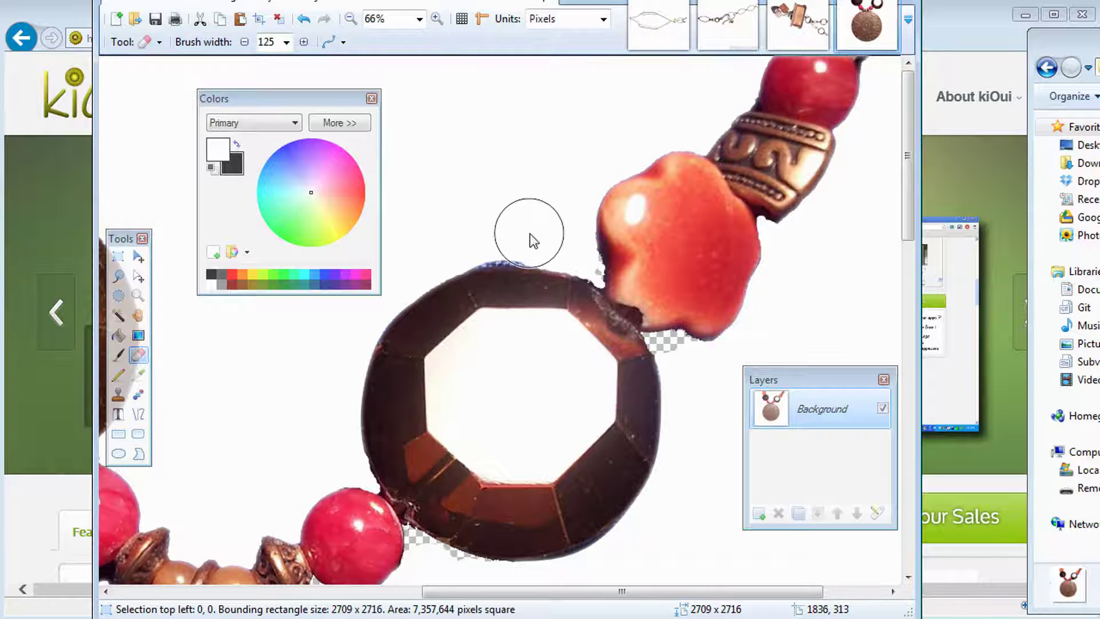
drag(532, 233, 453, 233)
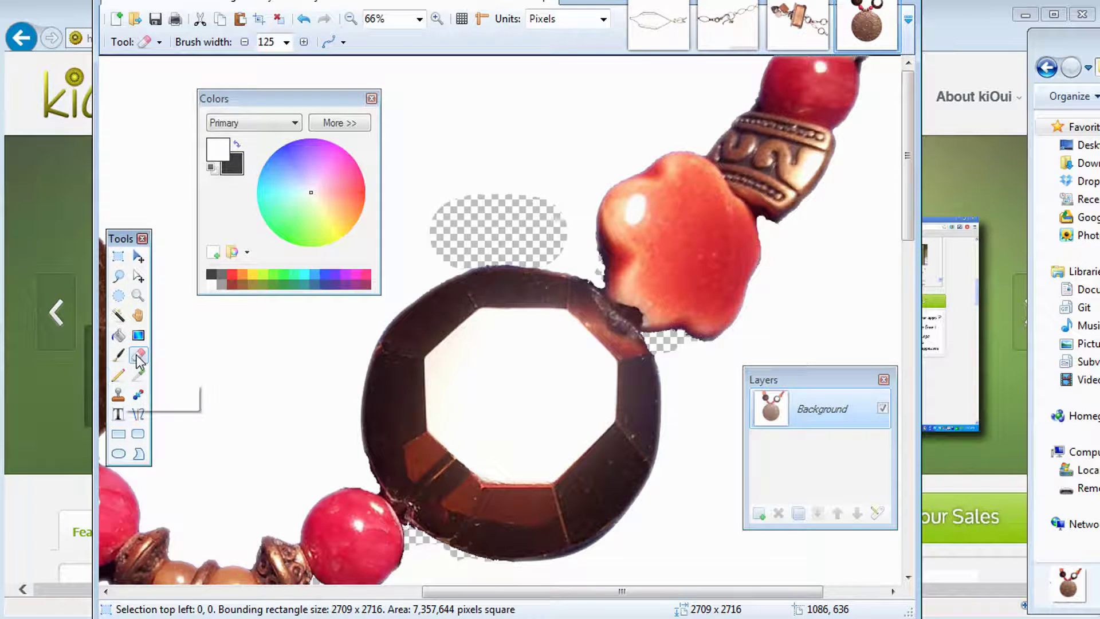
Delete the shadows beneath the other red bead and at its faceted bead joint using the Magic Wand, and move the Layers window clear of the beads
drag(493, 593, 252, 481)
scroll(590, 470, down, 3)
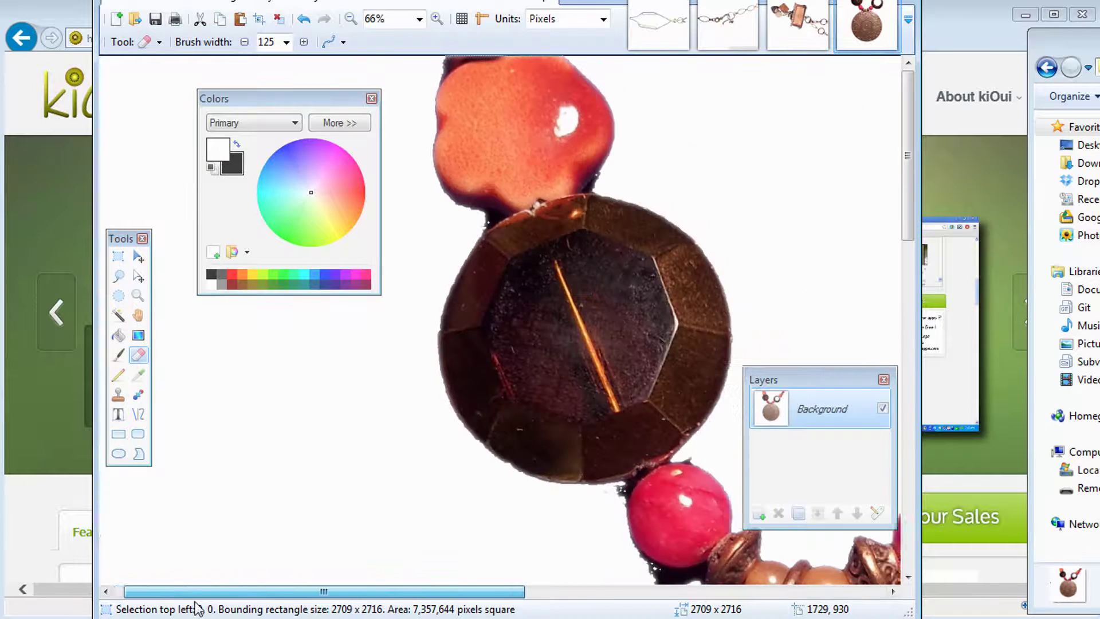
scroll(590, 470, down, 2)
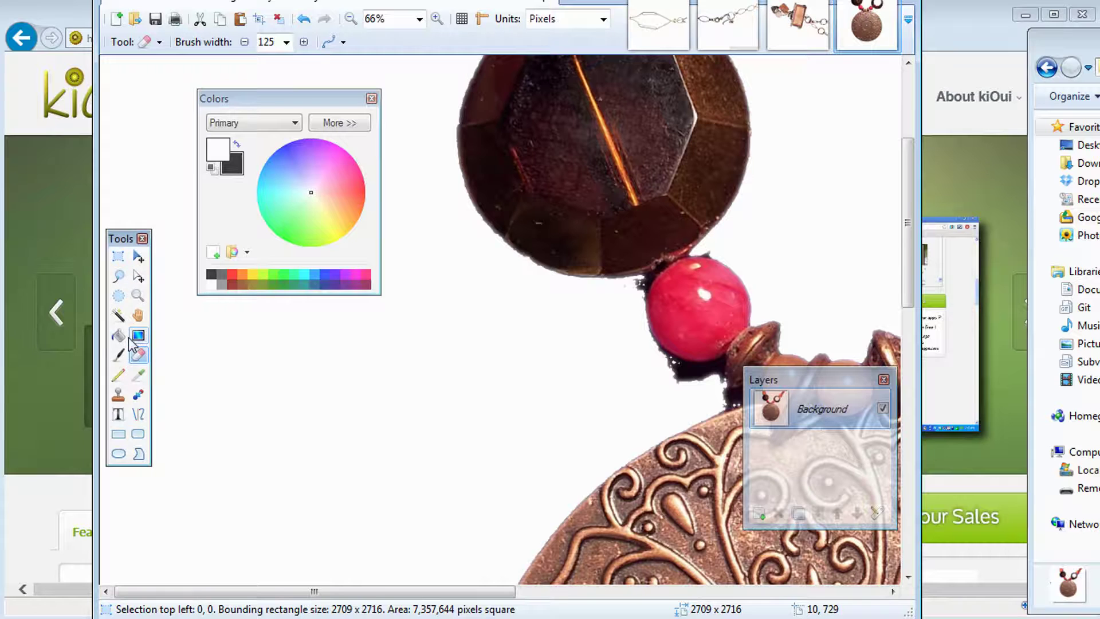
click(117, 317)
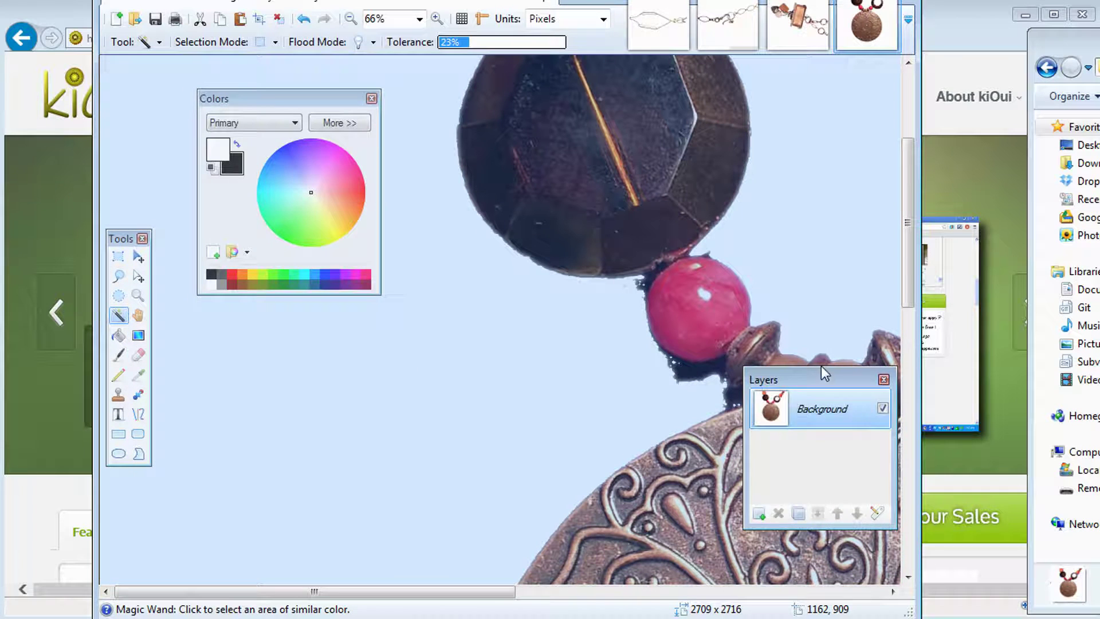
click(687, 376)
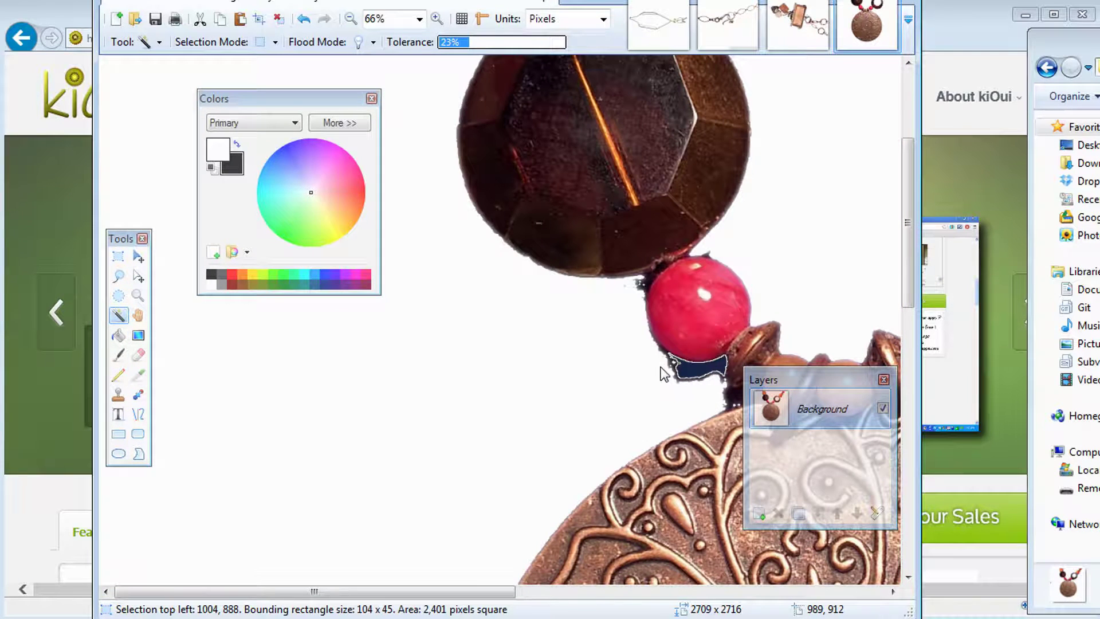
key(Delete)
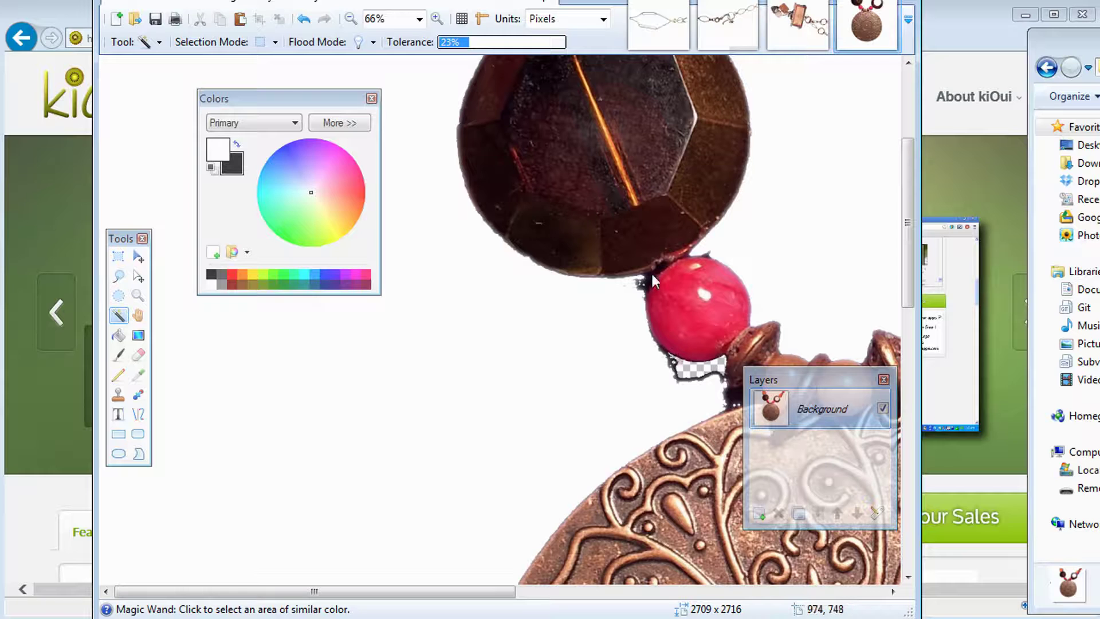
click(632, 298)
key(Delete)
drag(845, 381, 461, 348)
click(743, 397)
key(Delete)
key(ctrl+z)
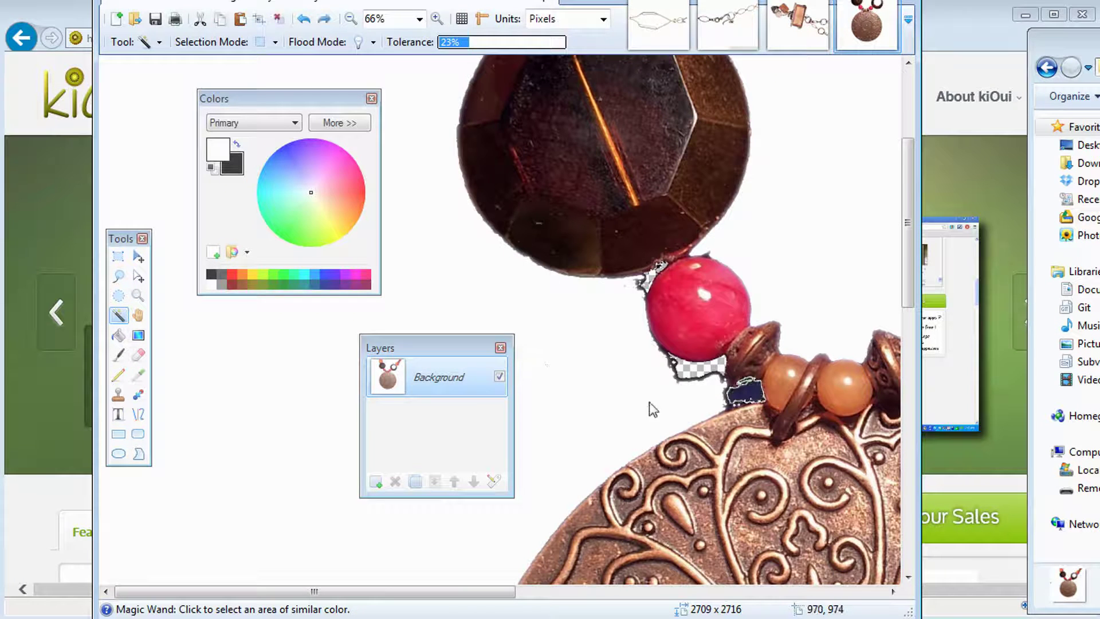
Lower the Magic Wand tolerance to 21% and delete the dark shadow between the orange bead and the round pendant's edge
click(723, 404)
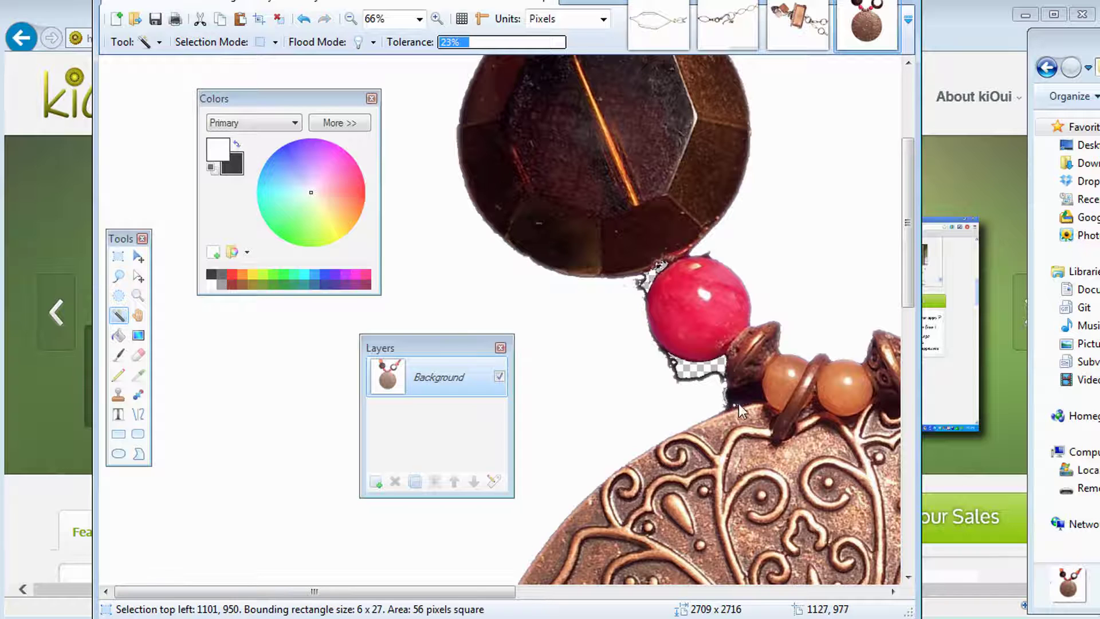
click(741, 395)
click(466, 43)
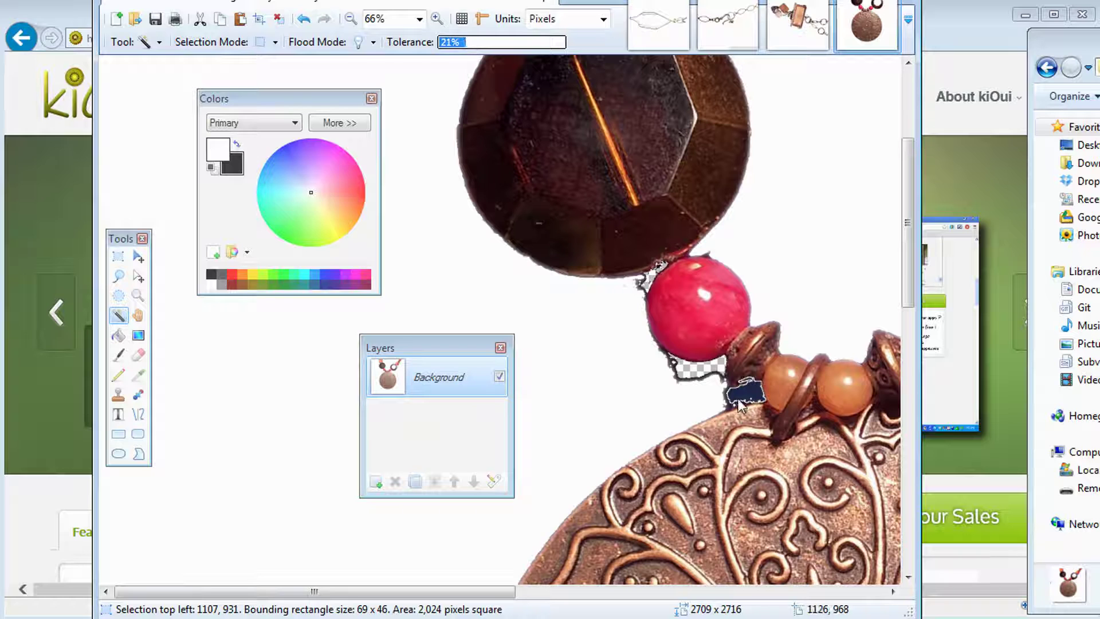
key(Delete)
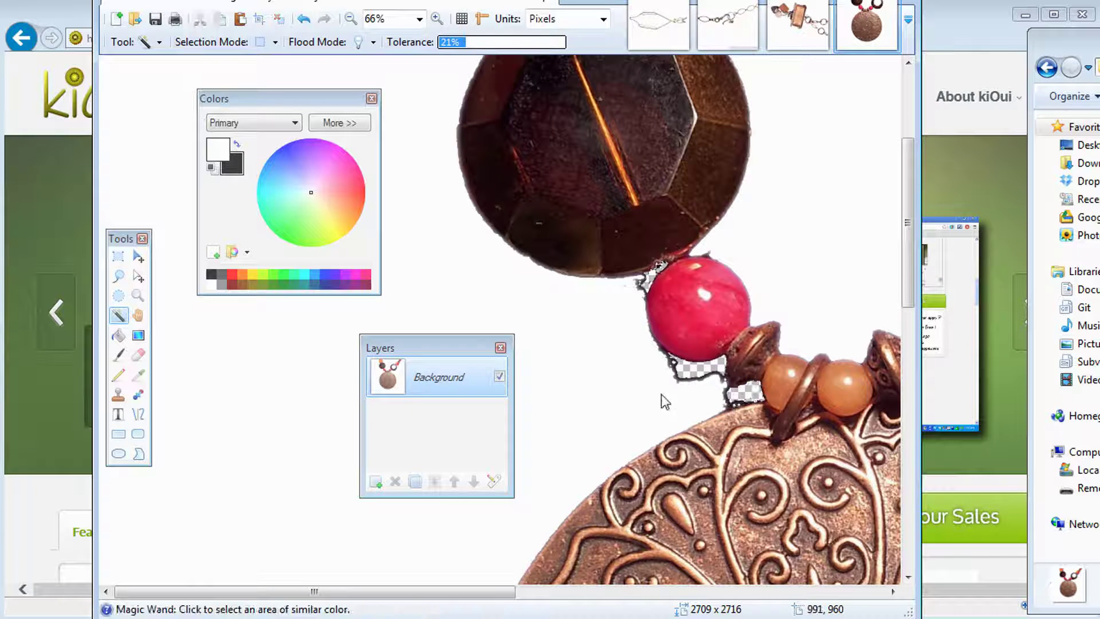
Set the Eraser width to 25 and erase the shadow remnants around the red bead and above the round pendant's edge
click(138, 354)
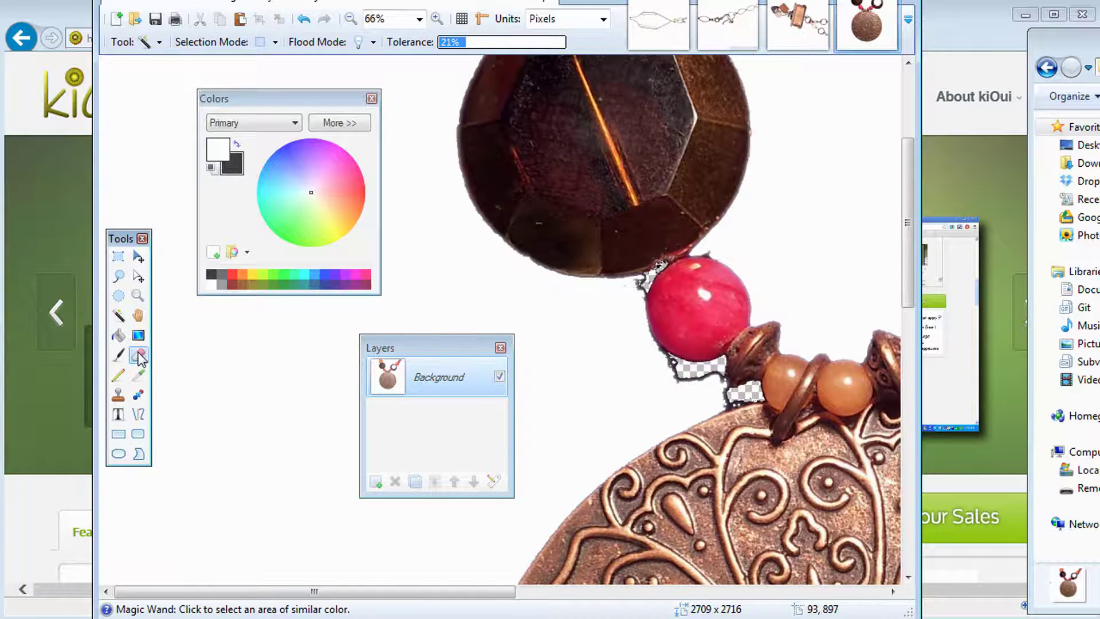
click(285, 42)
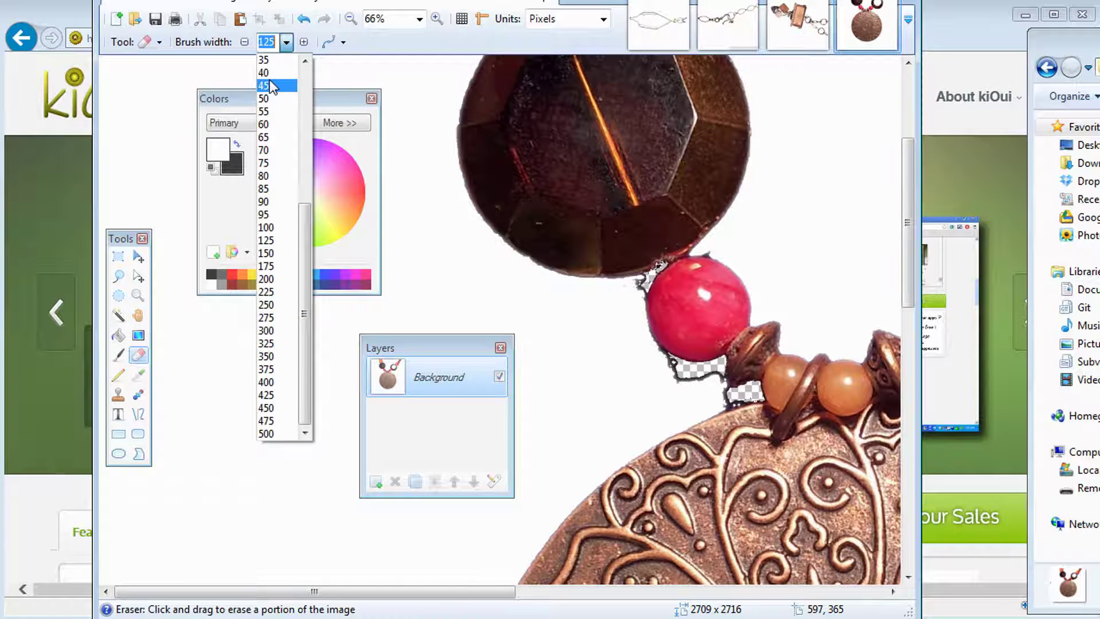
scroll(288, 87, up, 5)
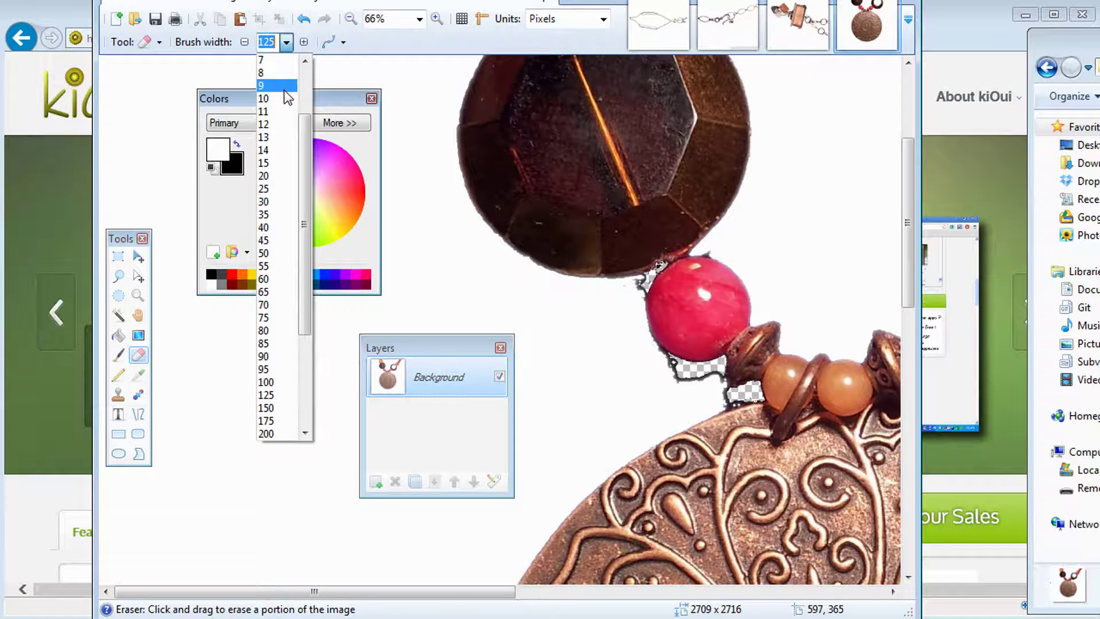
click(269, 194)
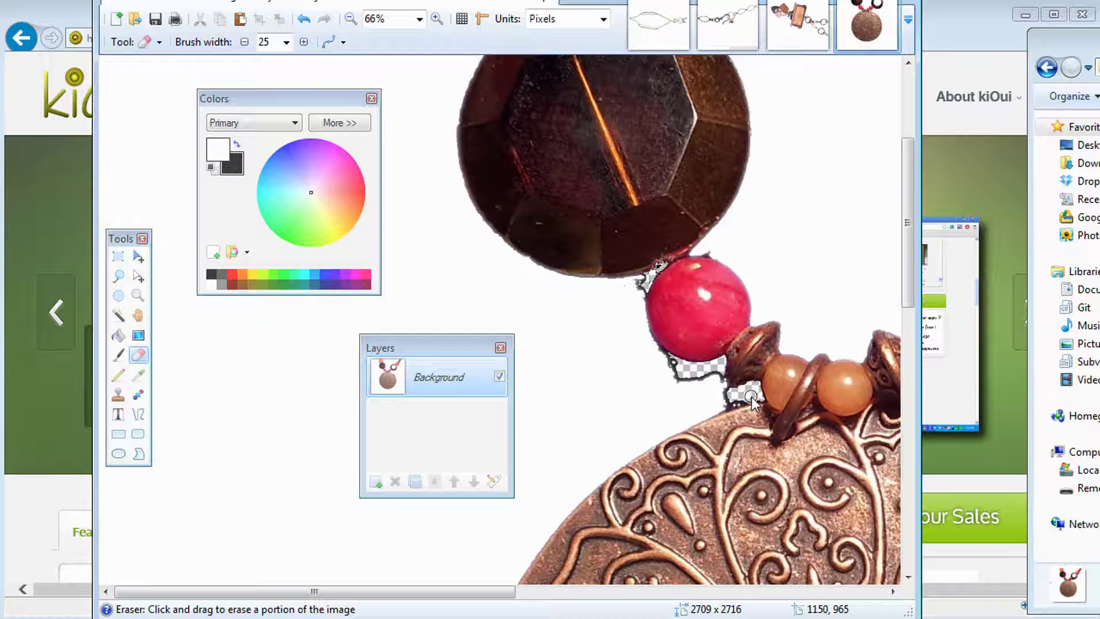
mouse_move(740, 397)
mouse_down()
mouse_move(719, 403)
mouse_move(738, 398)
mouse_up()
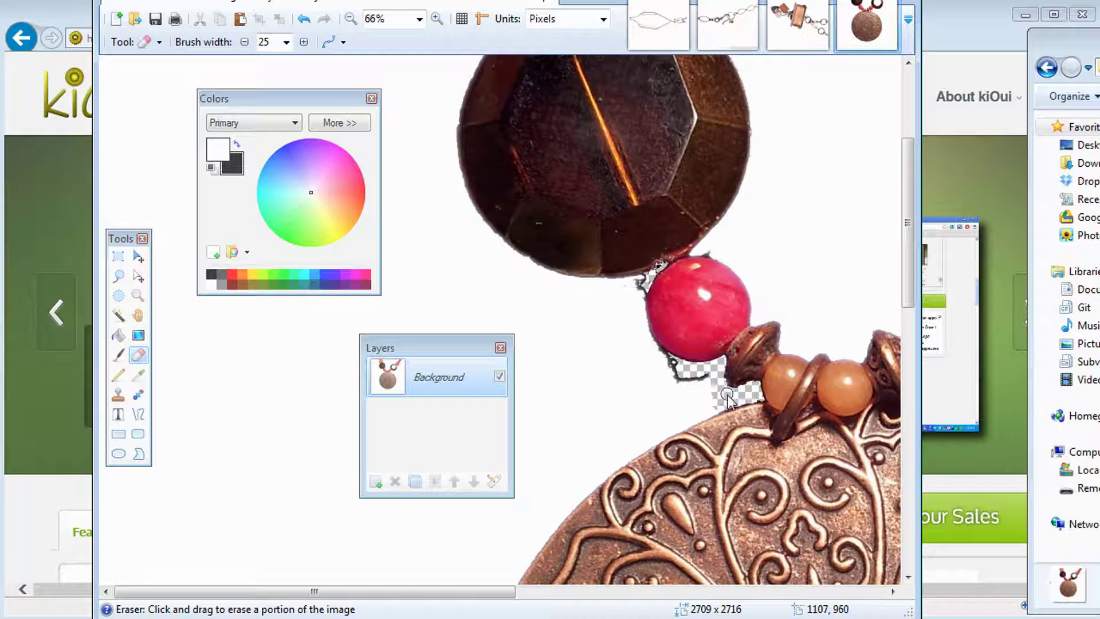
mouse_move(705, 383)
mouse_down()
mouse_move(658, 384)
mouse_move(672, 364)
mouse_up()
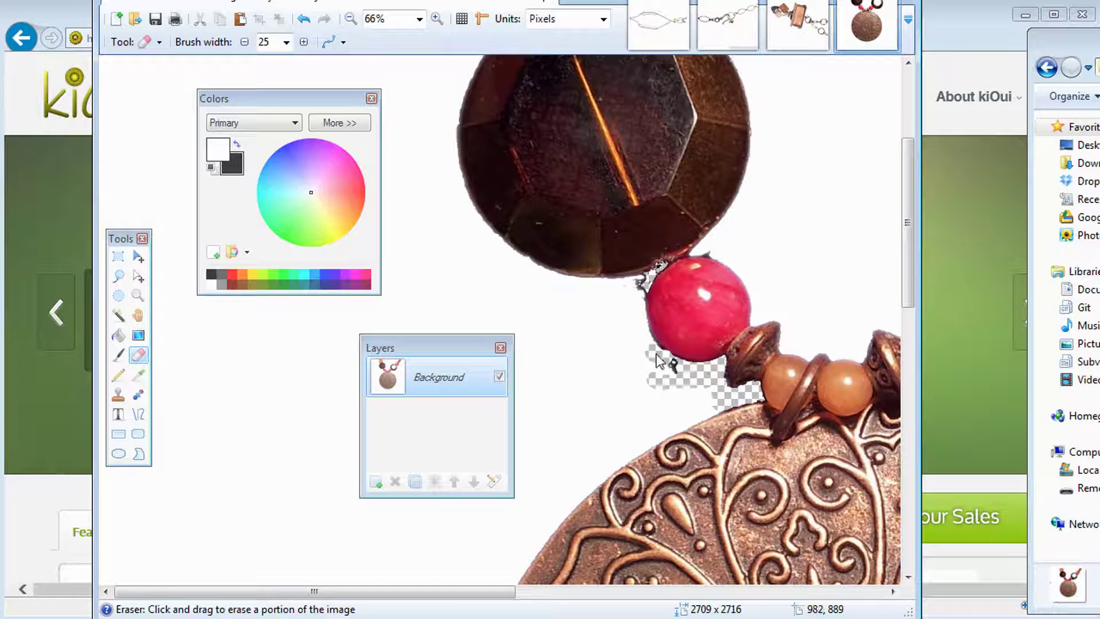
drag(658, 356, 678, 372)
drag(648, 280, 637, 297)
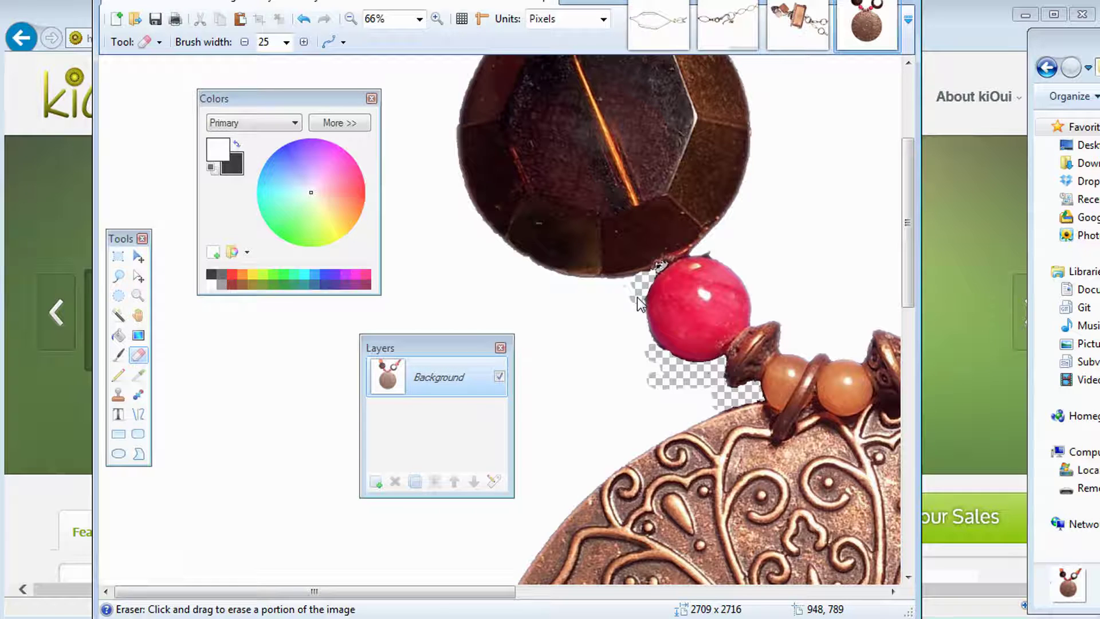
click(710, 251)
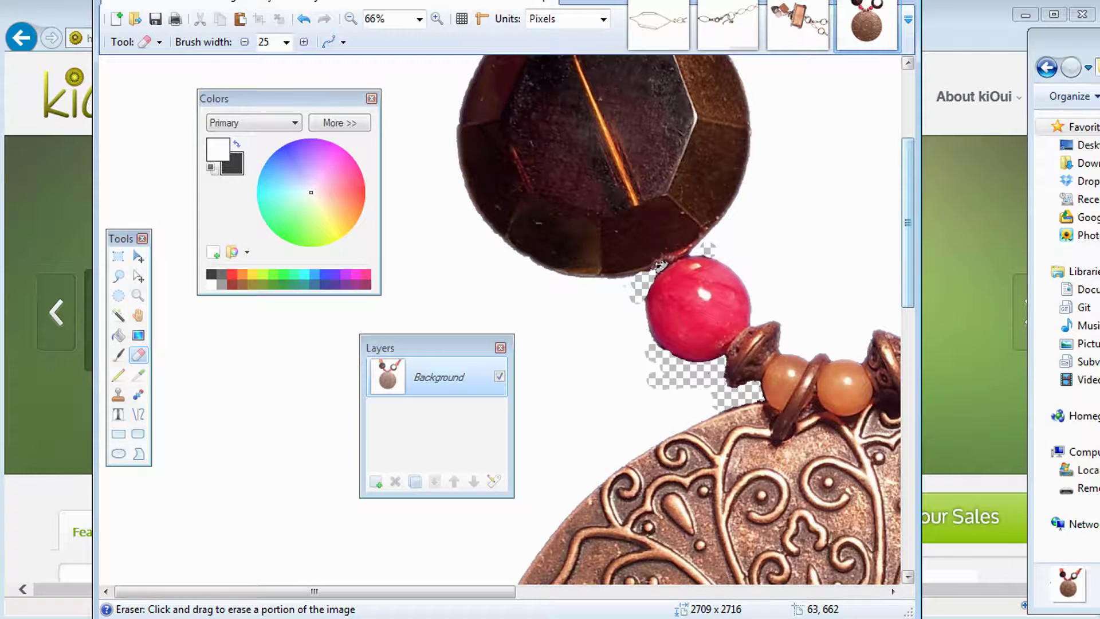
Close the round pendant image, saving its changes at quality 100, and close the photo viewer
click(138, 295)
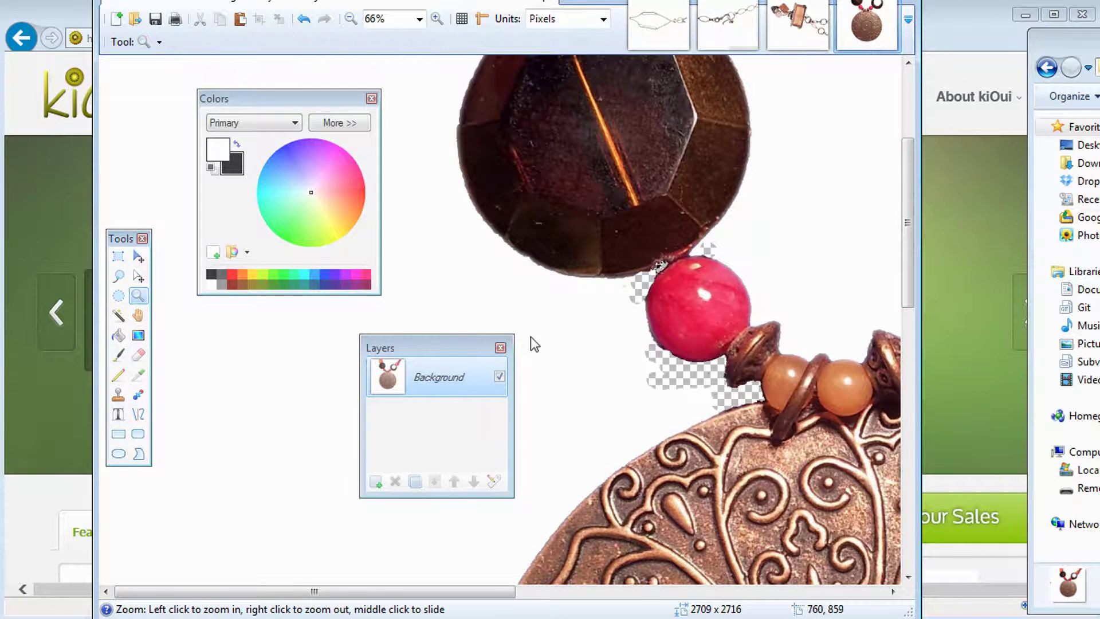
right_click(531, 335)
right_click(531, 335)
right_click(530, 335)
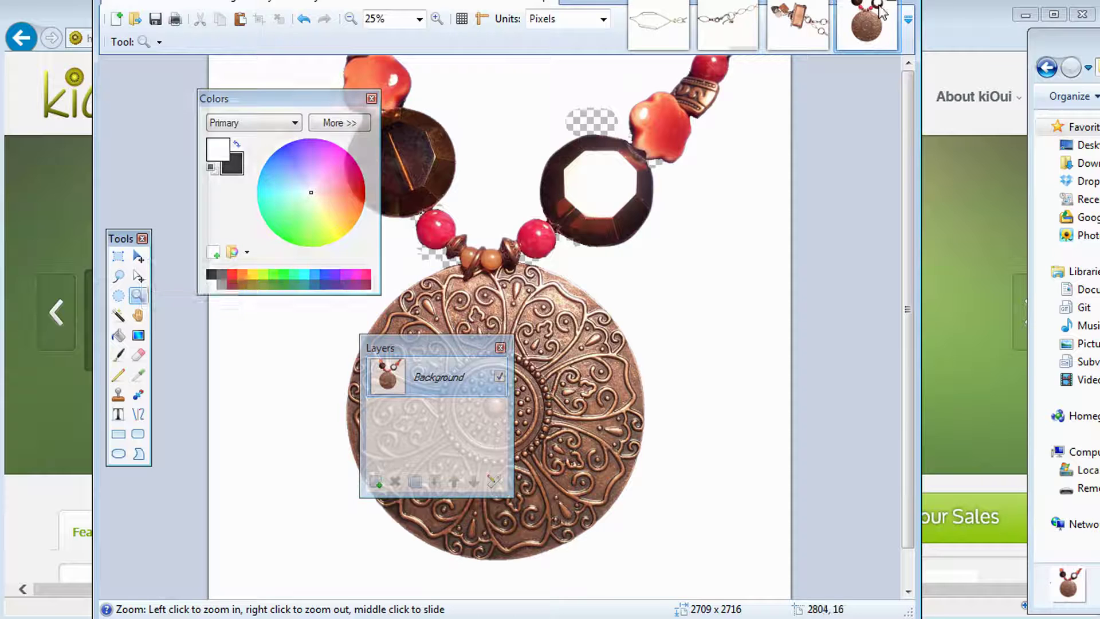
key(ctrl+w)
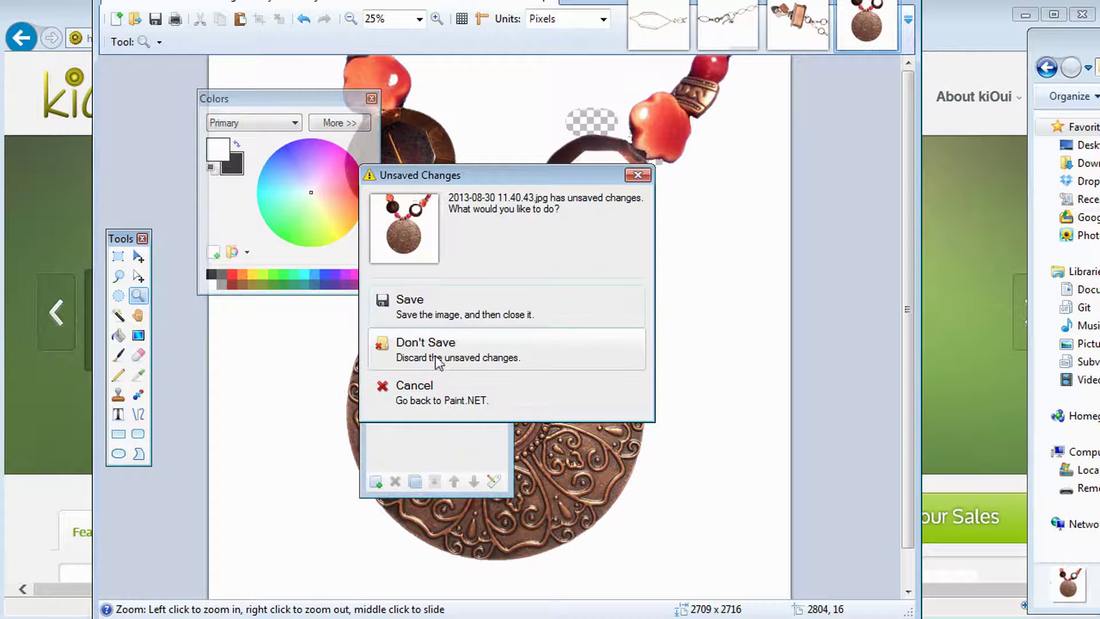
click(445, 308)
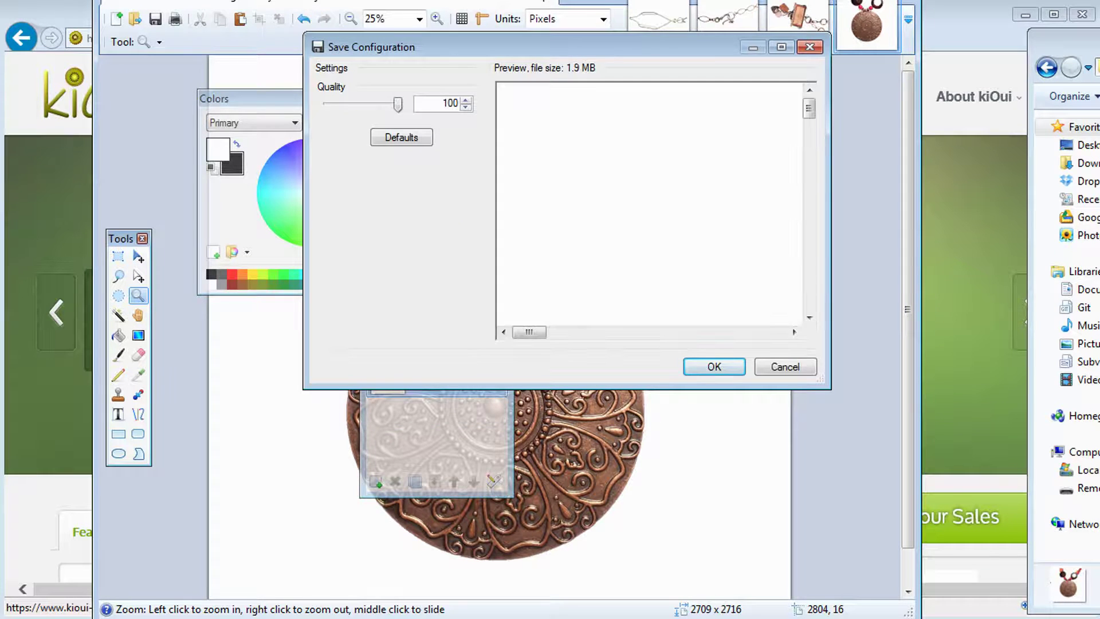
click(691, 371)
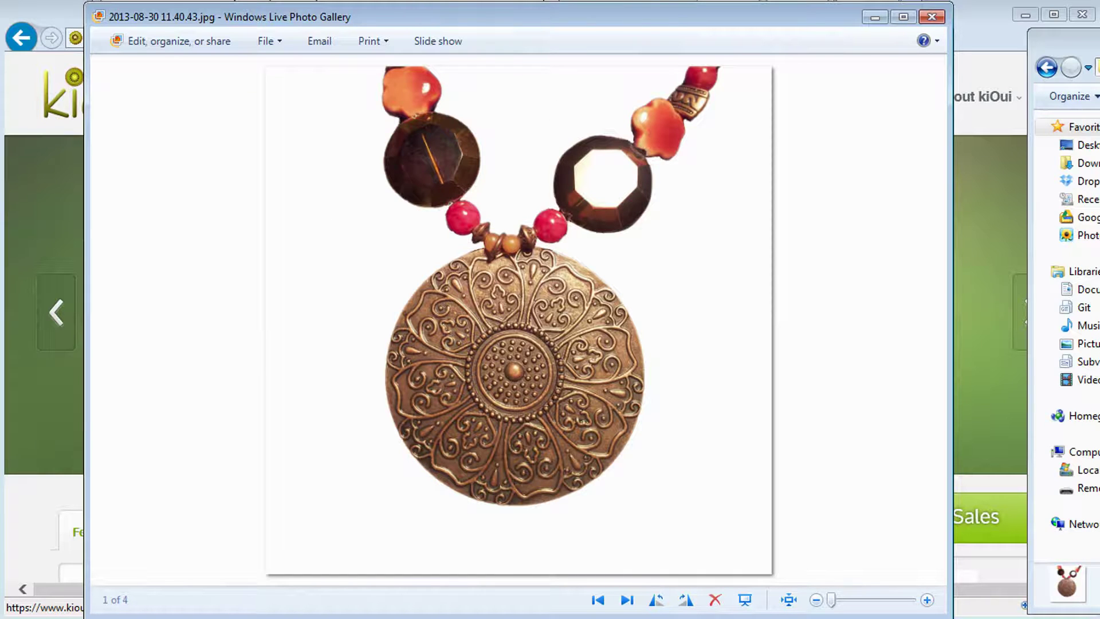
click(931, 17)
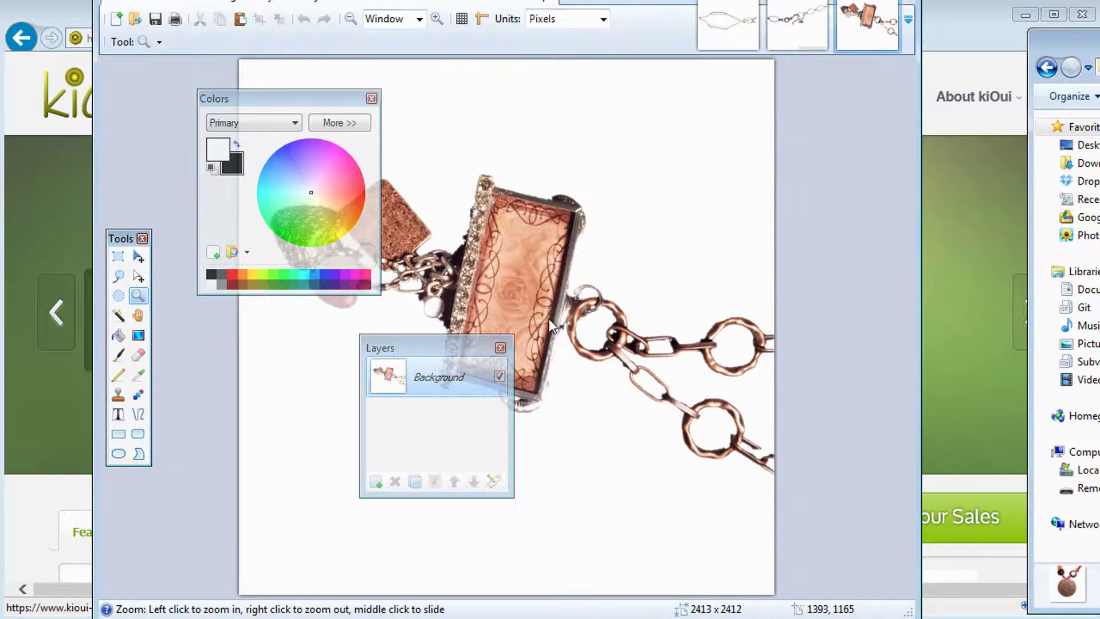
Move the Layers window off the rectangular pendant and, with Magic Wand tolerance at 23%, delete the dark shadow between the chain and rhinestone edge
click(452, 267)
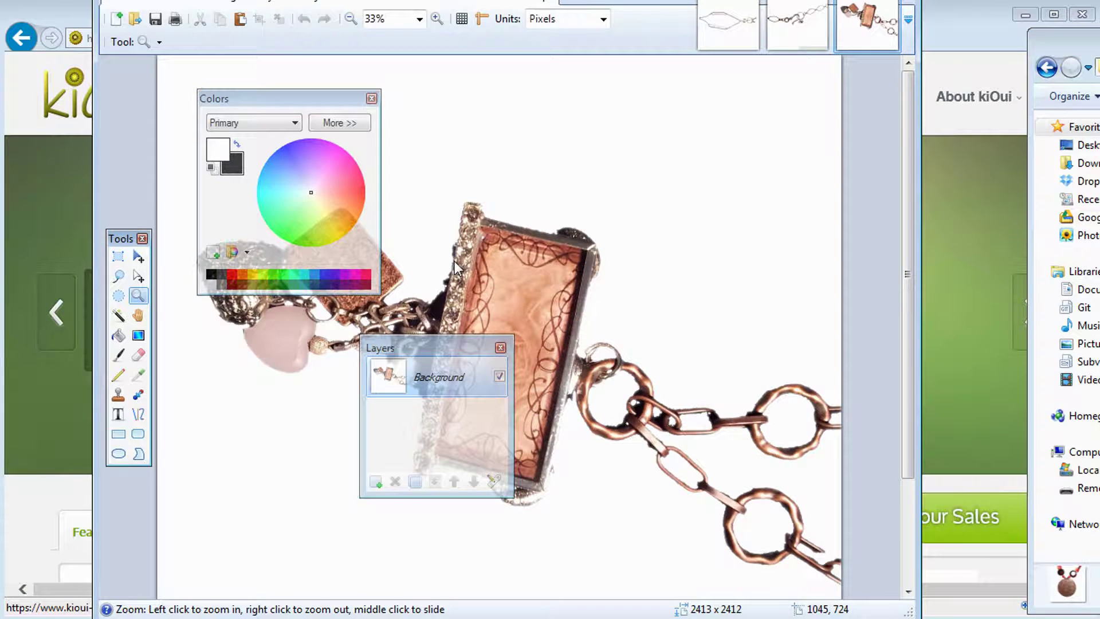
click(455, 260)
drag(445, 351, 862, 126)
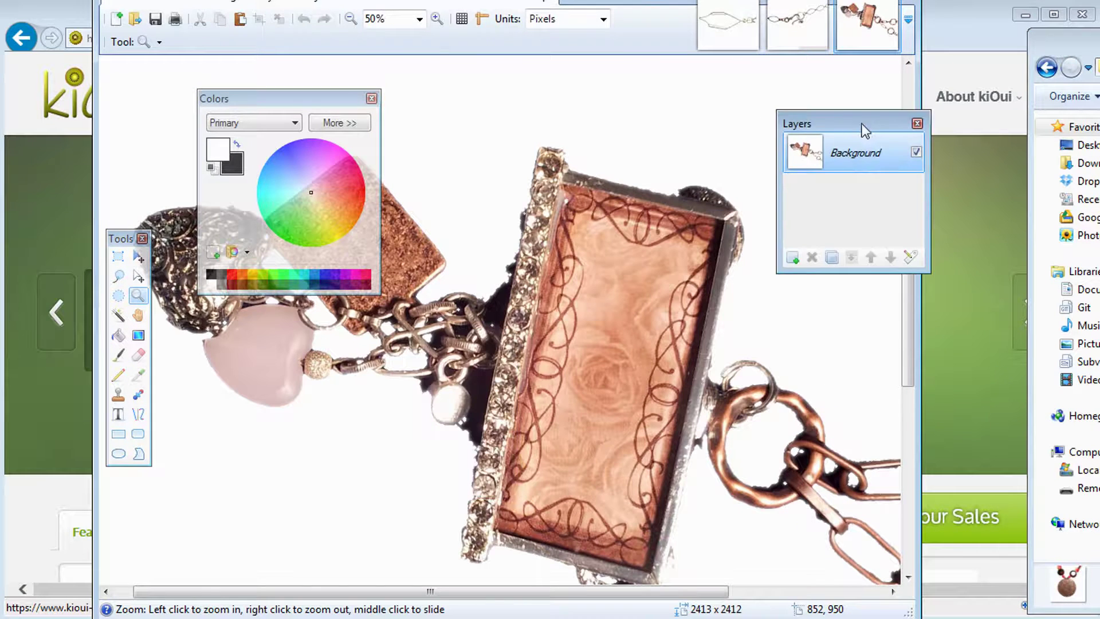
click(559, 229)
click(118, 314)
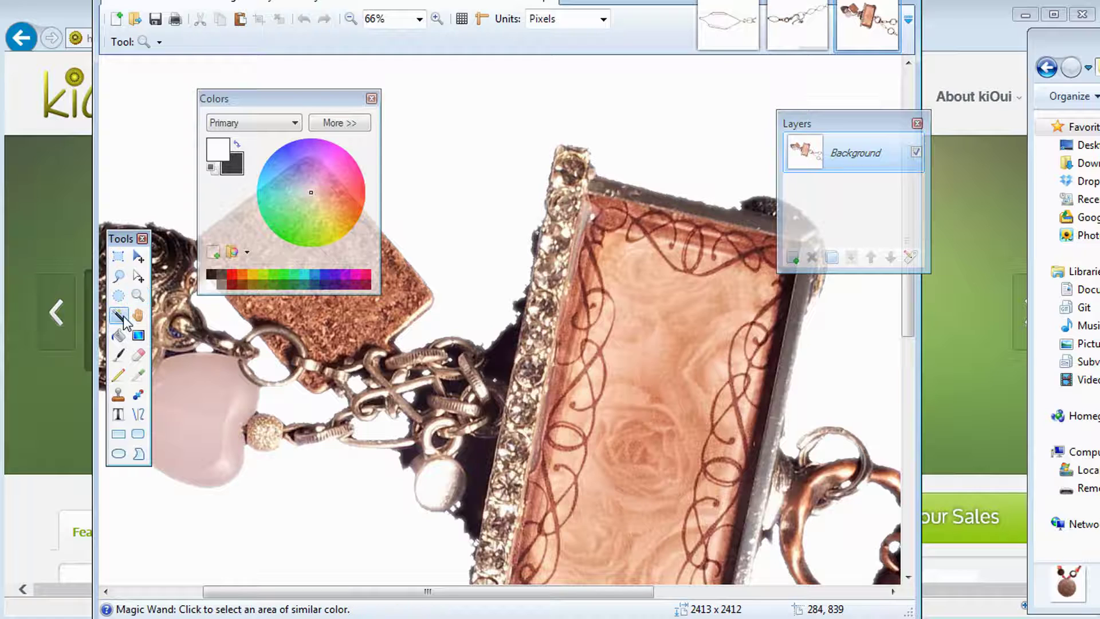
click(491, 367)
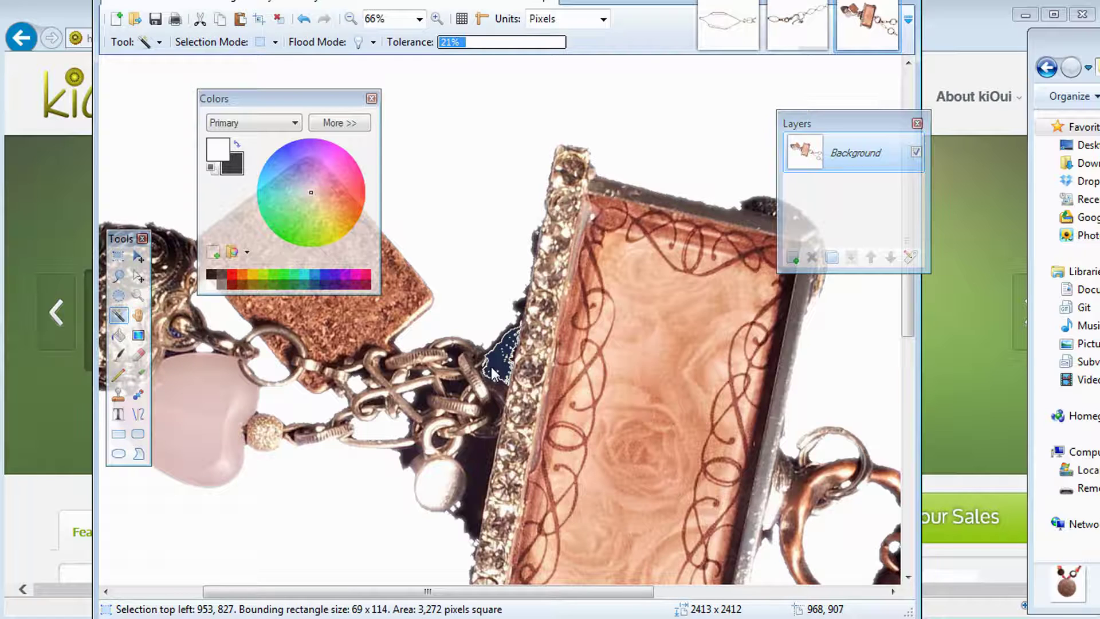
click(467, 43)
click(500, 369)
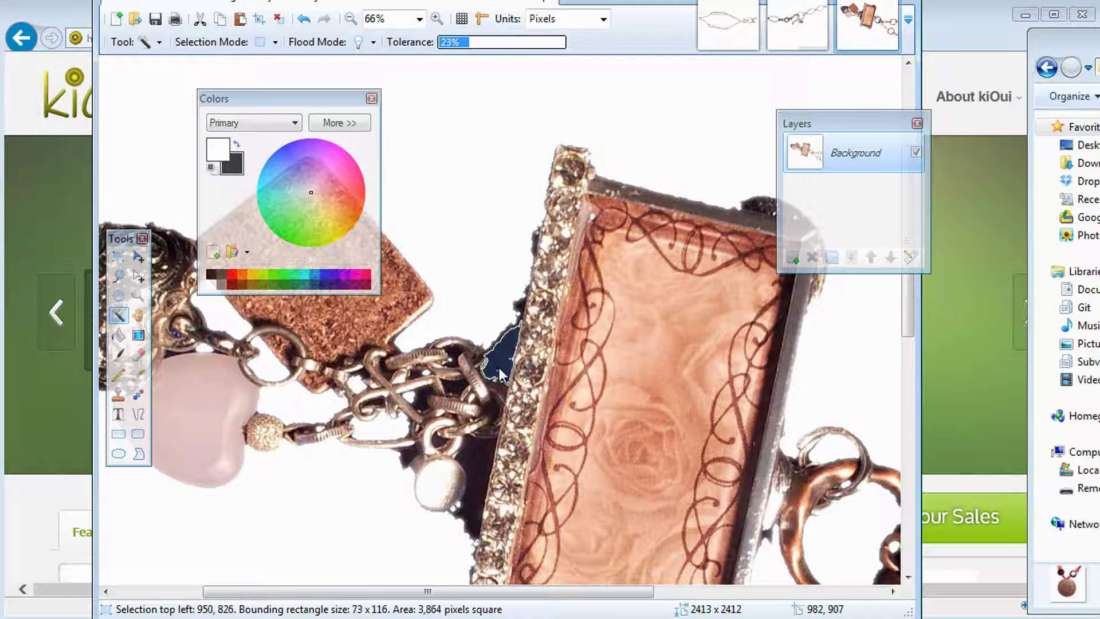
key(Delete)
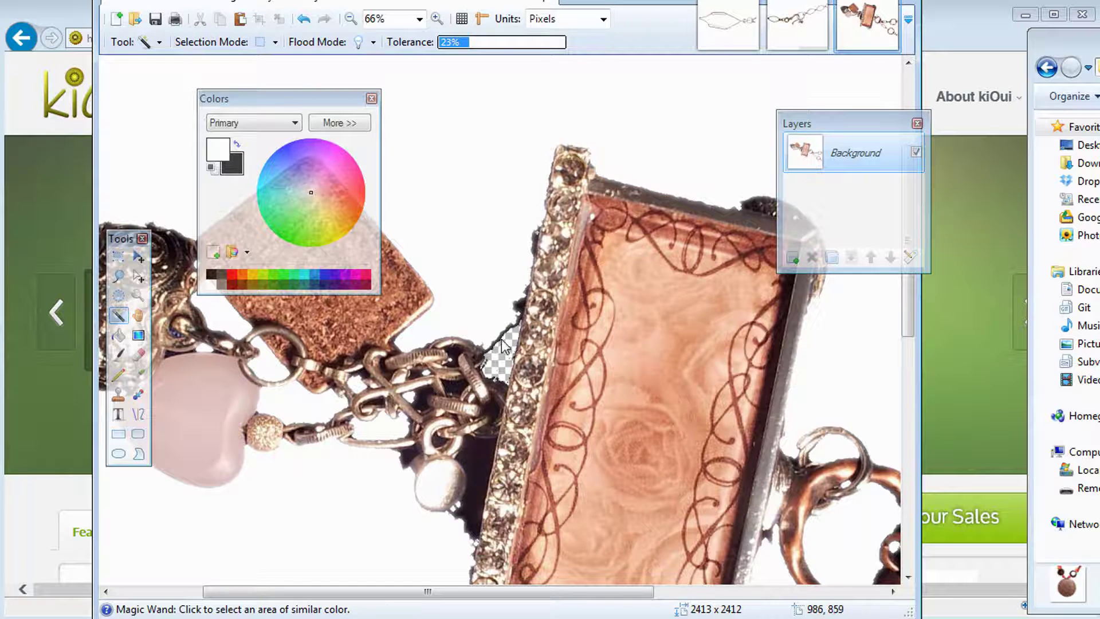
click(503, 348)
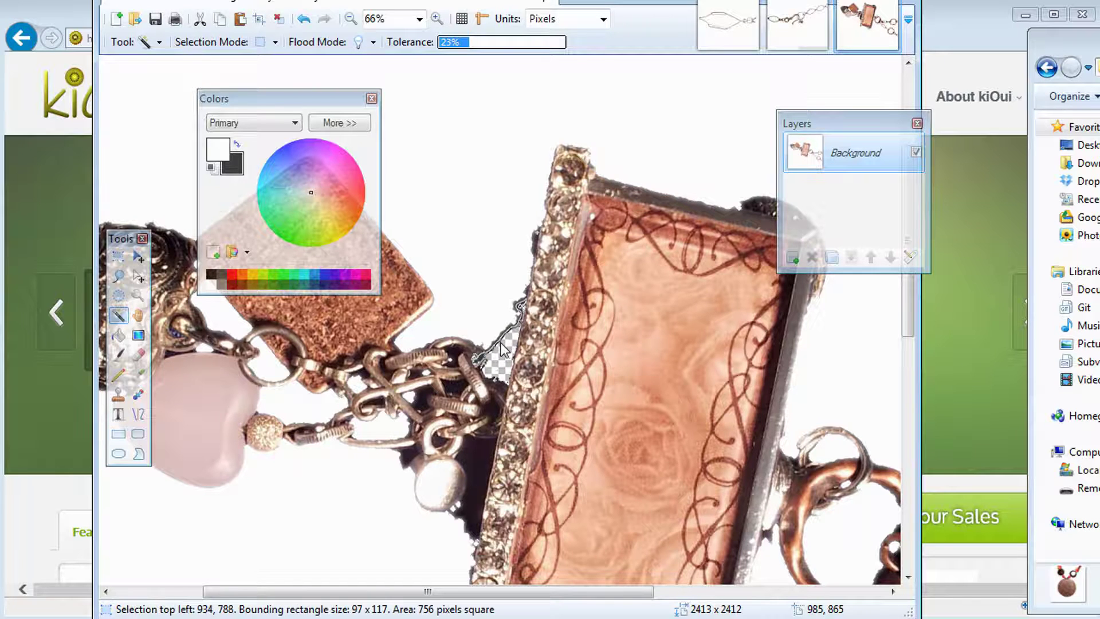
key(Delete)
Delete the dark areas inside the chain ring at the rhinestone edge and between that edge and the silver bead
click(491, 410)
key(Delete)
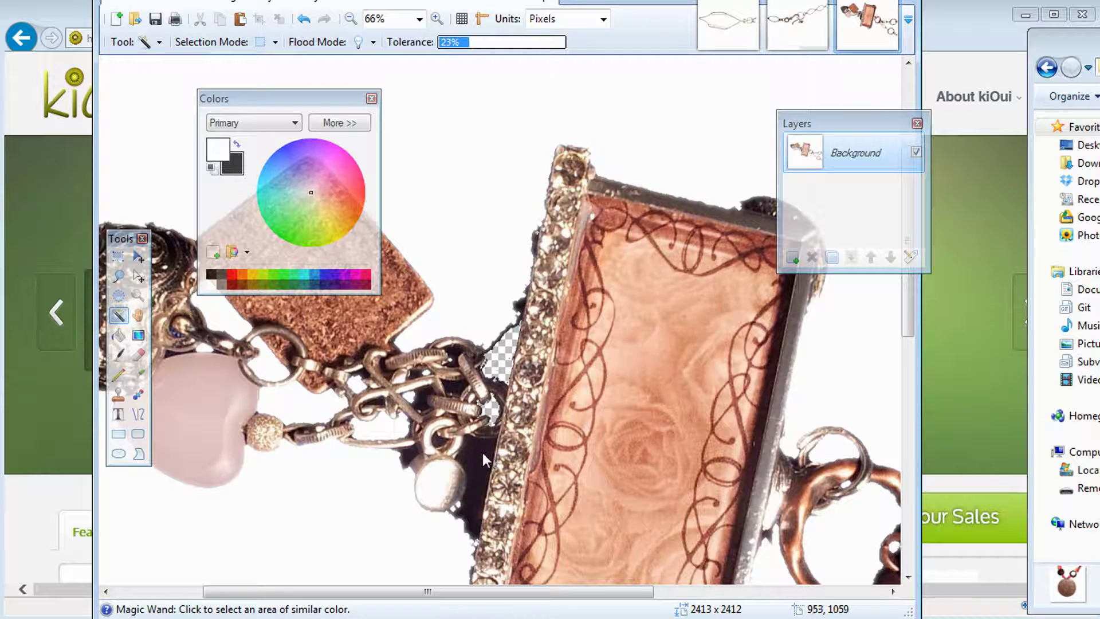
click(483, 452)
key(Delete)
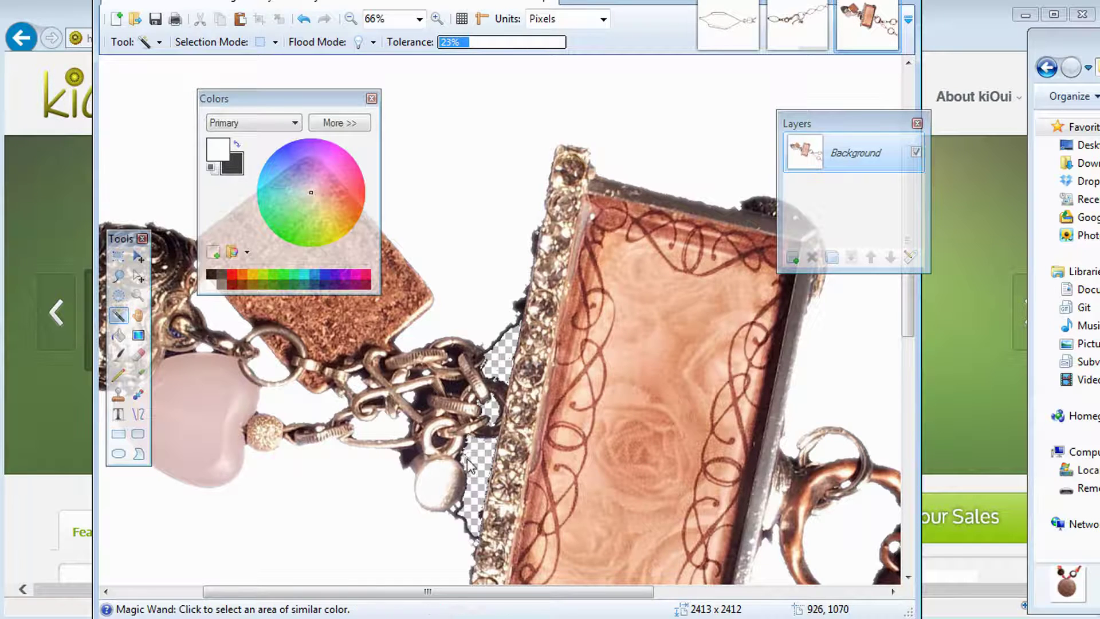
Delete the remaining shadows in the gaps of the tangled chain links, beside the silver bead and inside its ring using the Magic Wand
click(422, 403)
key(Delete)
click(410, 459)
key(Delete)
click(438, 439)
key(Delete)
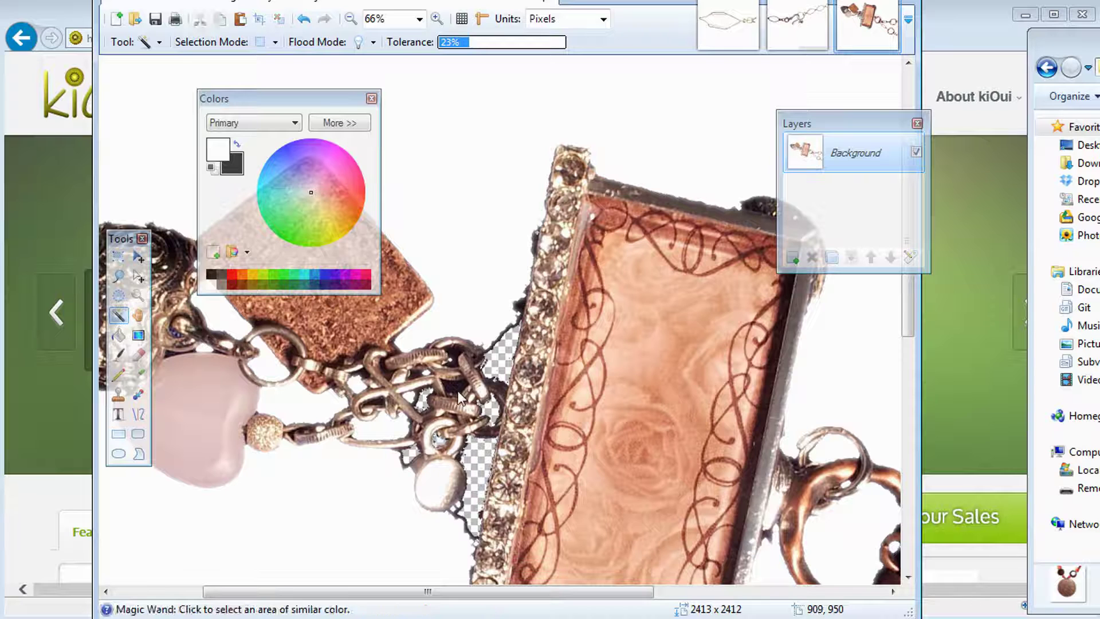
click(453, 350)
key(Delete)
click(455, 353)
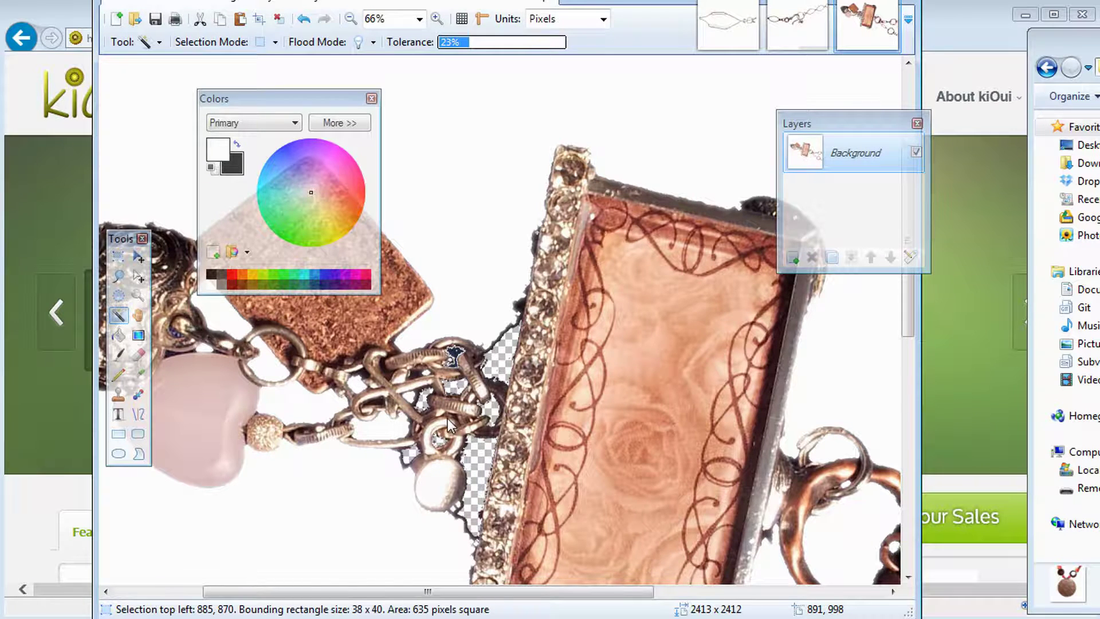
key(Delete)
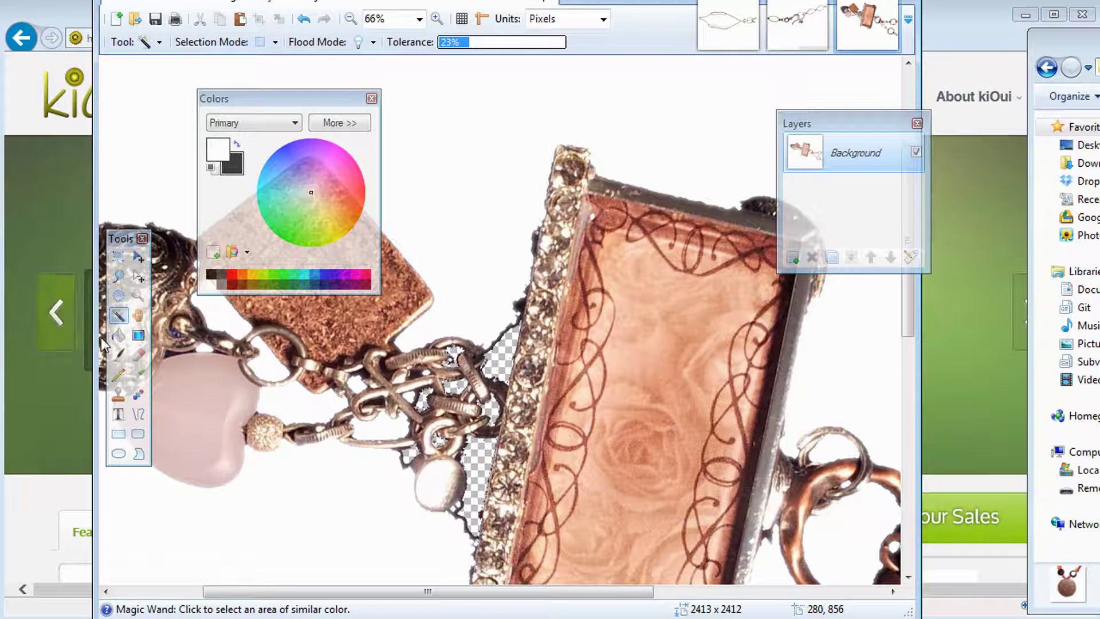
Paint white over the shadow outline above the chain and along the rhinestone edge with the Paintbrush at width 25
click(120, 355)
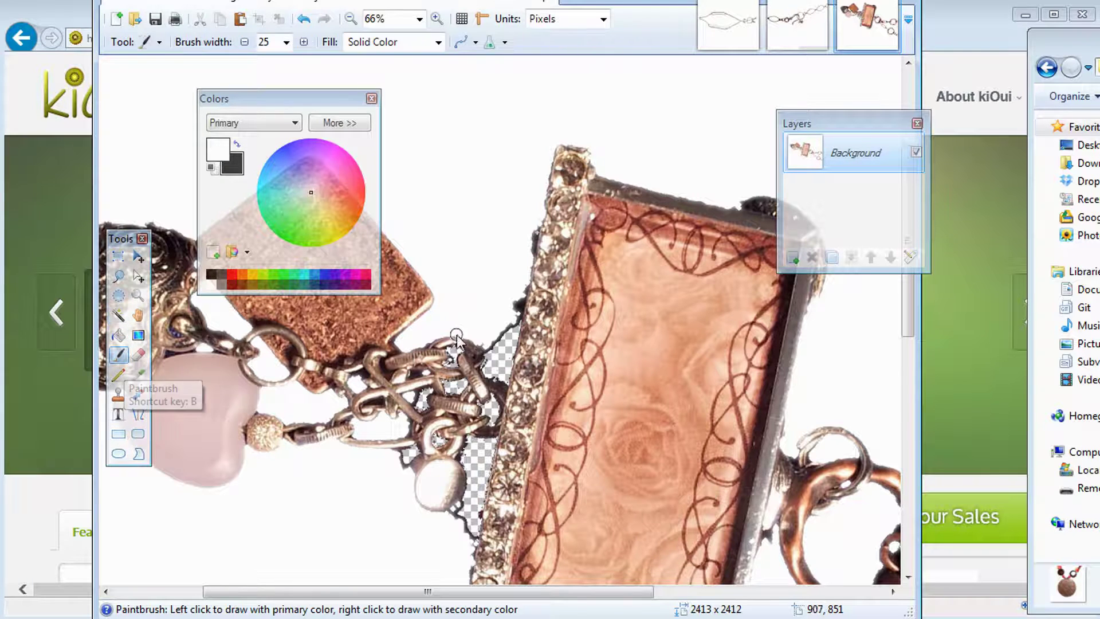
mouse_move(478, 341)
mouse_down()
mouse_move(497, 352)
mouse_move(514, 325)
mouse_up()
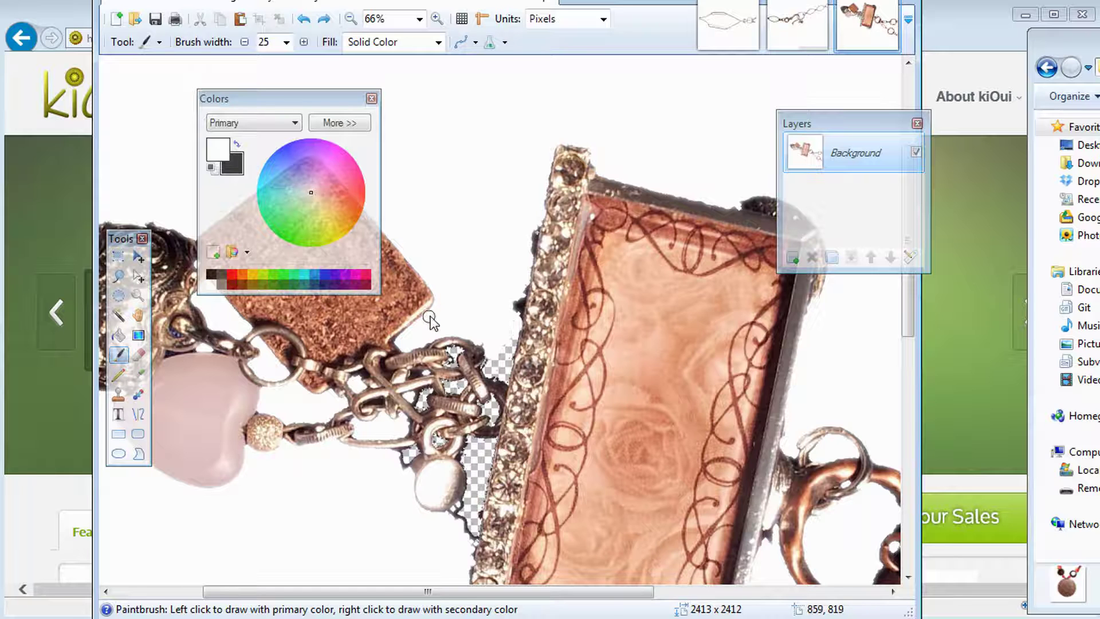
drag(516, 319, 642, 333)
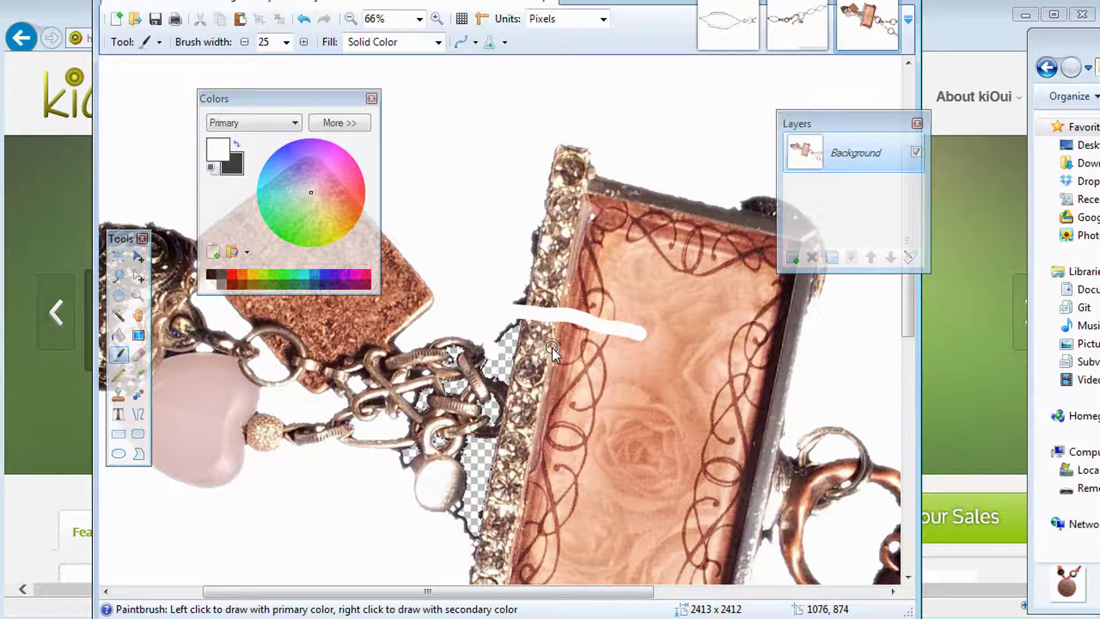
key(ctrl+z)
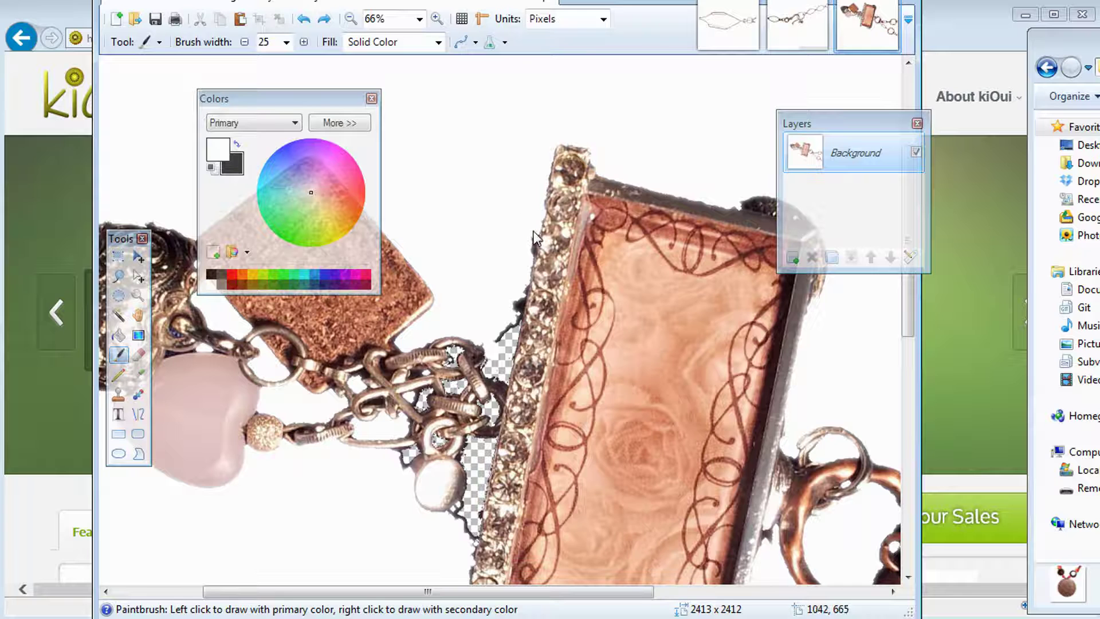
drag(523, 286, 514, 310)
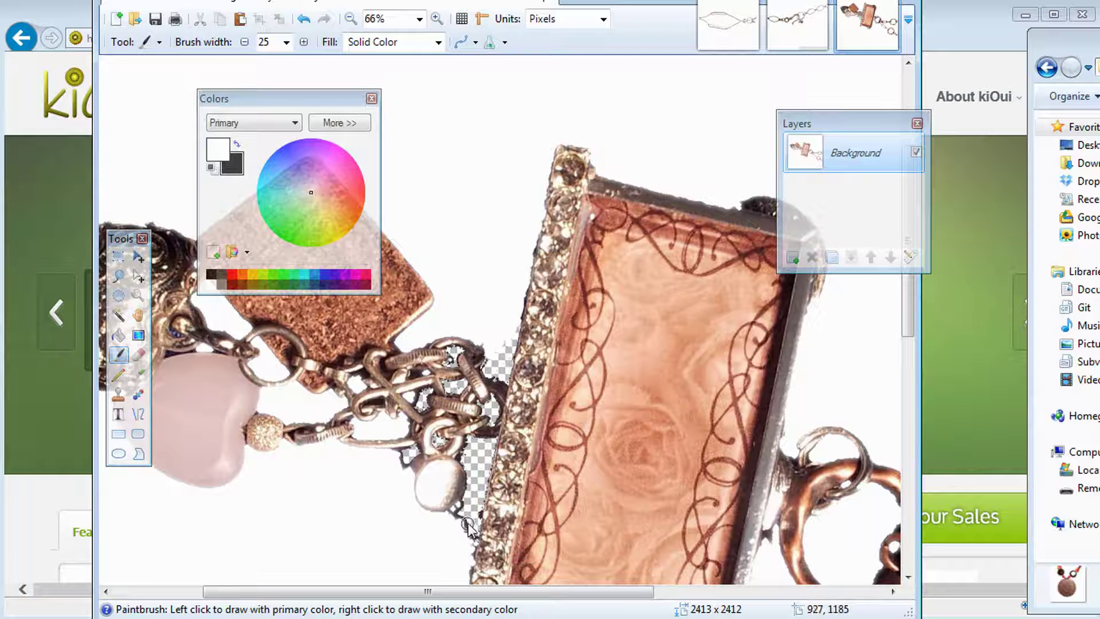
Paint white over the shadow remnants between the silver bead and the lower rhinestone edge, undoing any misplaced stroke
drag(468, 504, 465, 529)
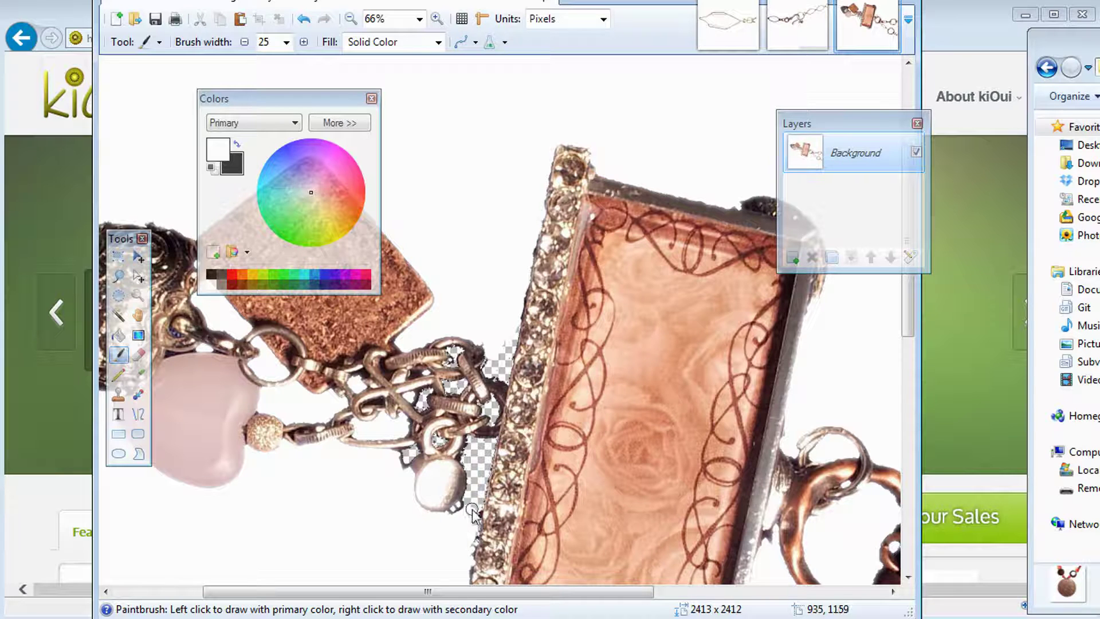
drag(466, 456, 469, 445)
key(ctrl+z)
click(470, 457)
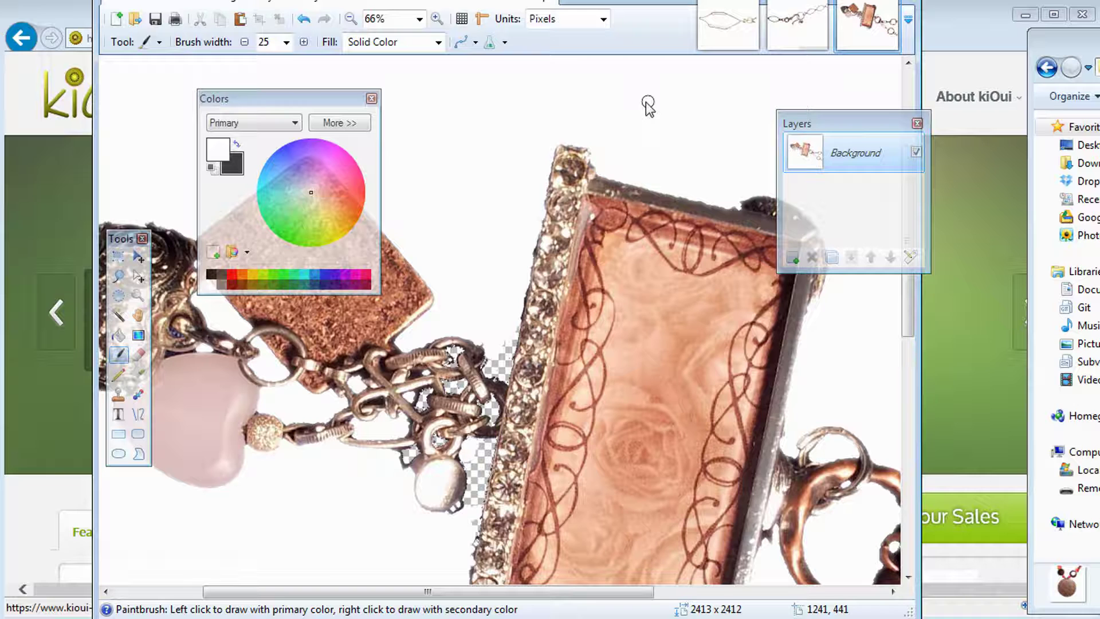
Examine the chain links, silver bead and rhinestone edge at several magnifications for leftover shadow pixels
click(138, 295)
right_click(527, 257)
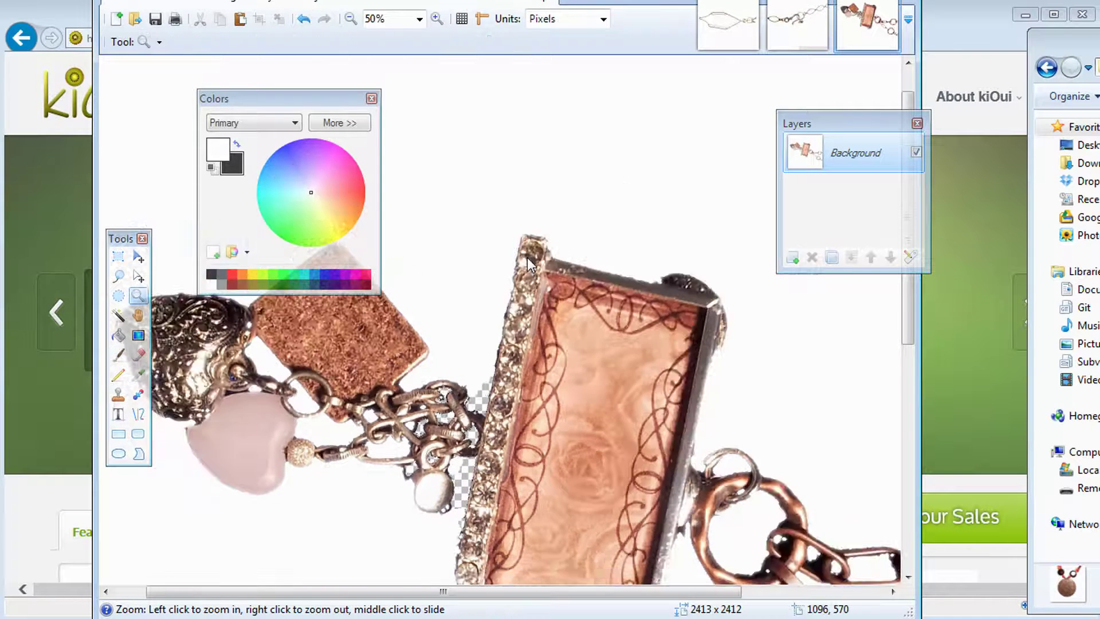
right_click(511, 263)
right_click(511, 263)
right_click(511, 263)
right_click(511, 263)
drag(475, 321, 487, 329)
click(476, 308)
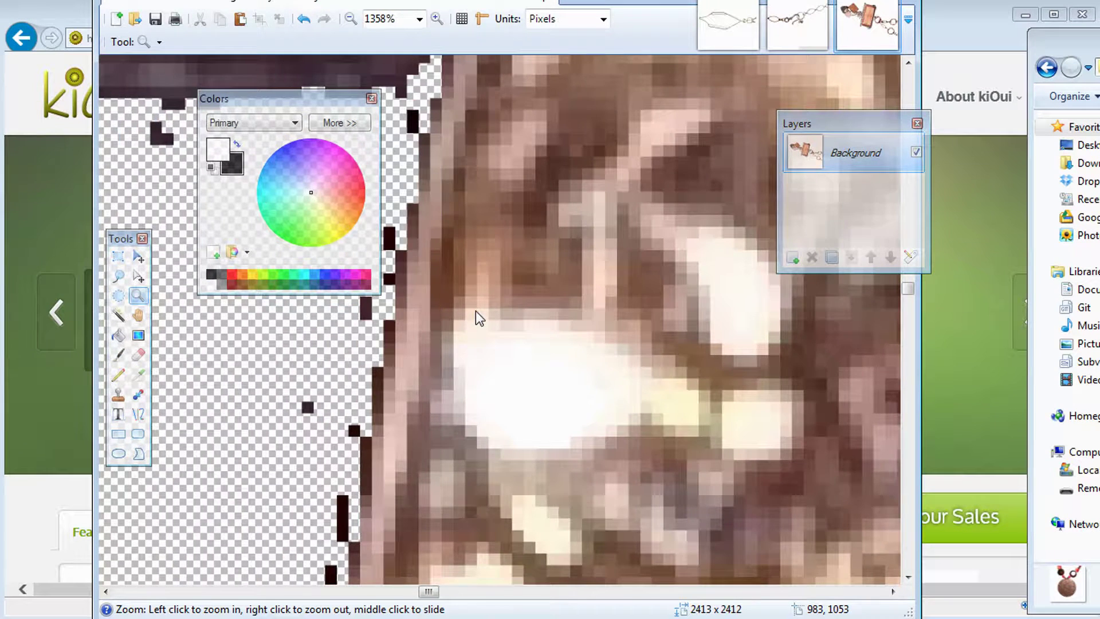
right_click(476, 311)
right_click(474, 304)
right_click(474, 304)
right_click(473, 303)
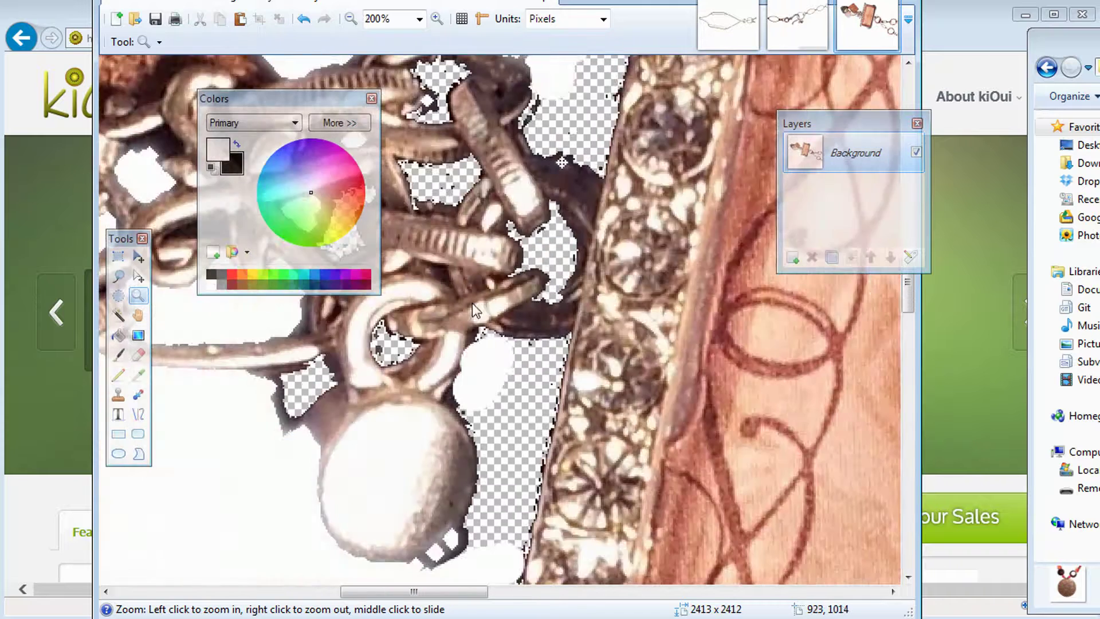
right_click(472, 303)
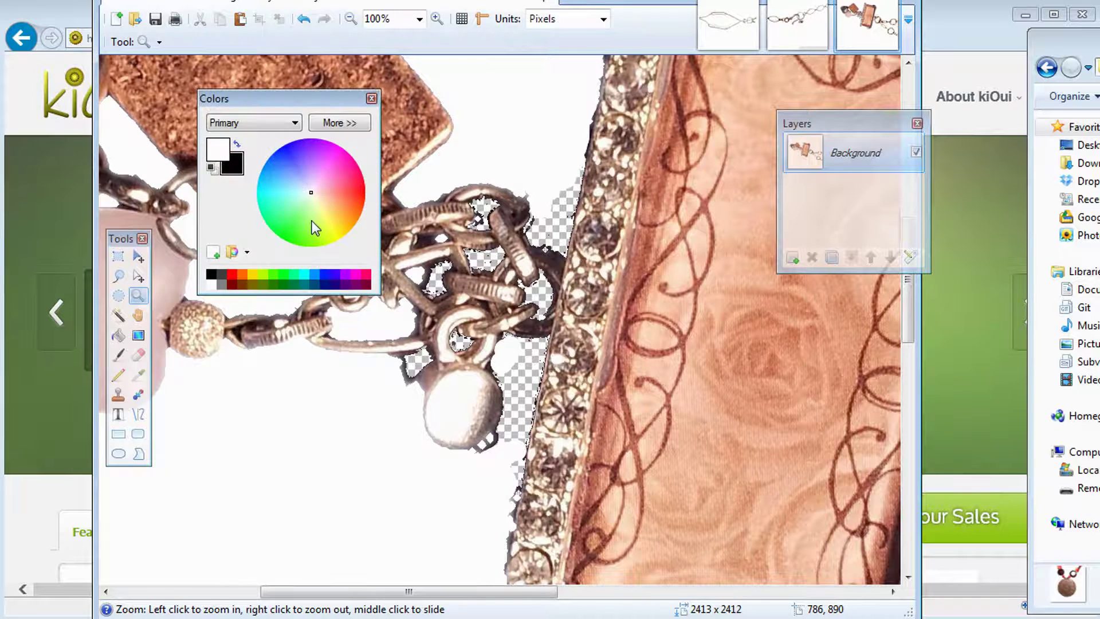
Close the rectangular pendant image and choose to save its changes
mouse_move(974, 97)
click(894, 4)
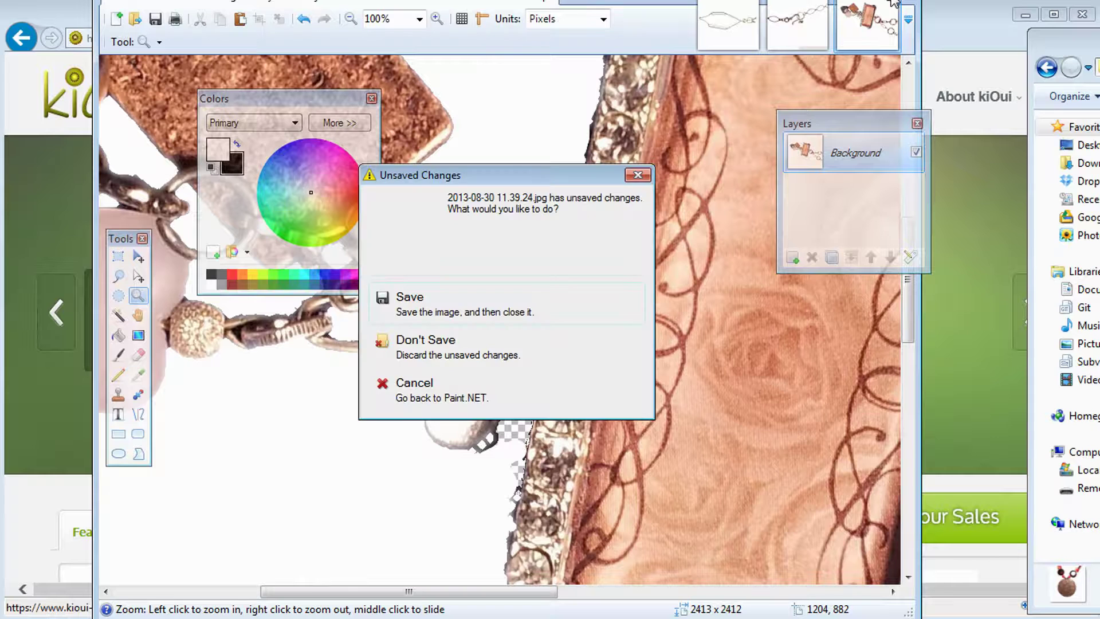
click(481, 312)
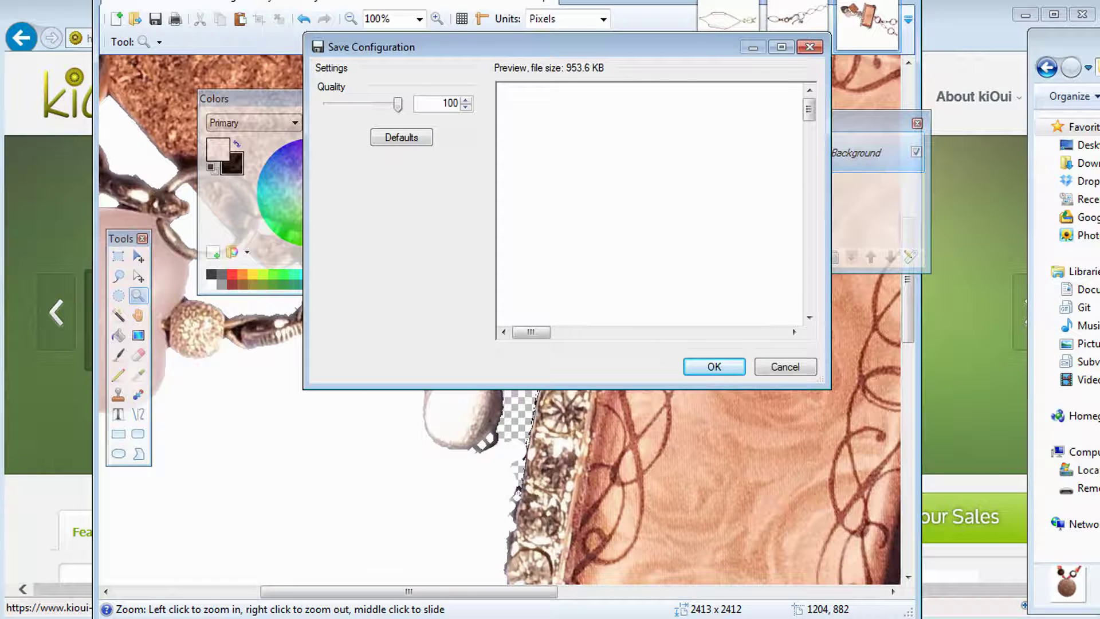
View the stored version of 2013-08-30 11.39.24.jpg in the photo viewer, and move the viewer and the Save Configuration dialog apart
key(alt+Tab)
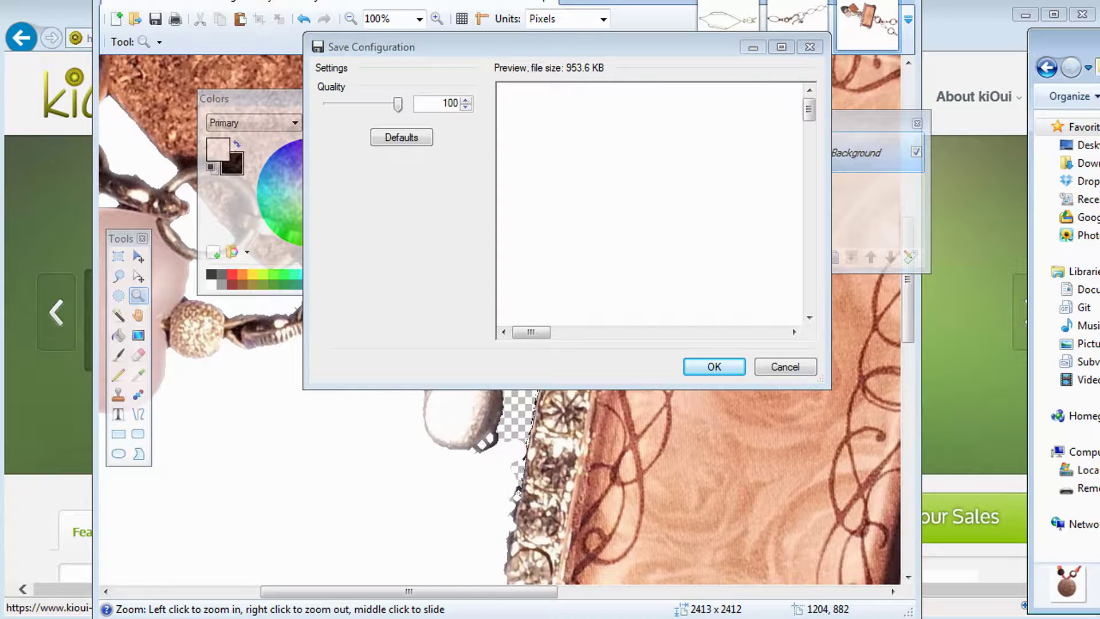
key(Return)
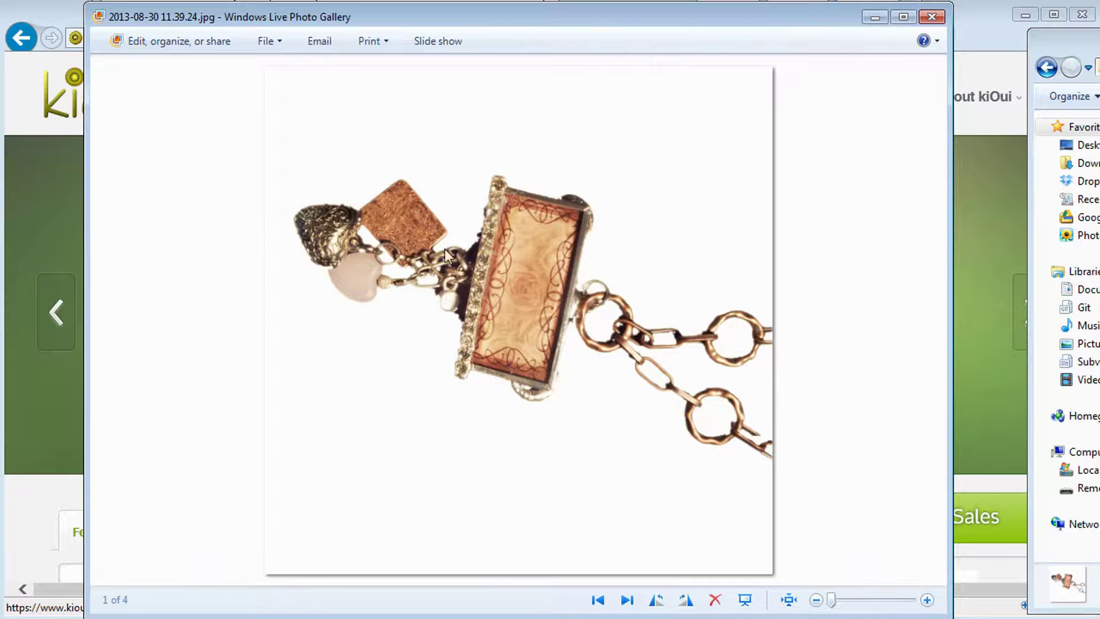
drag(447, 17, 806, 37)
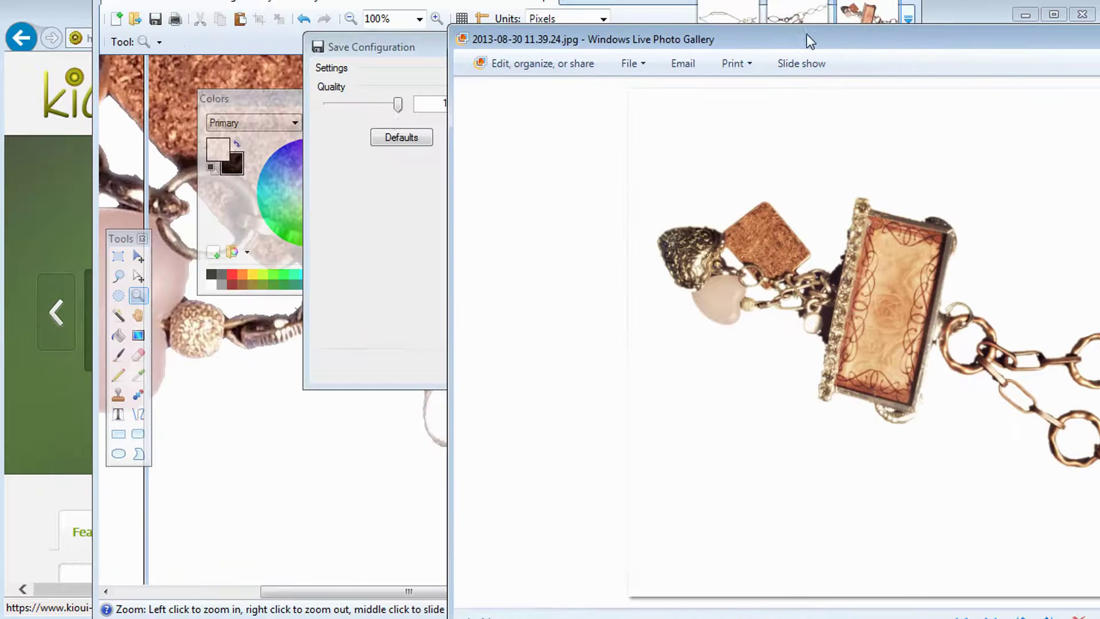
click(346, 54)
drag(347, 54, 243, 80)
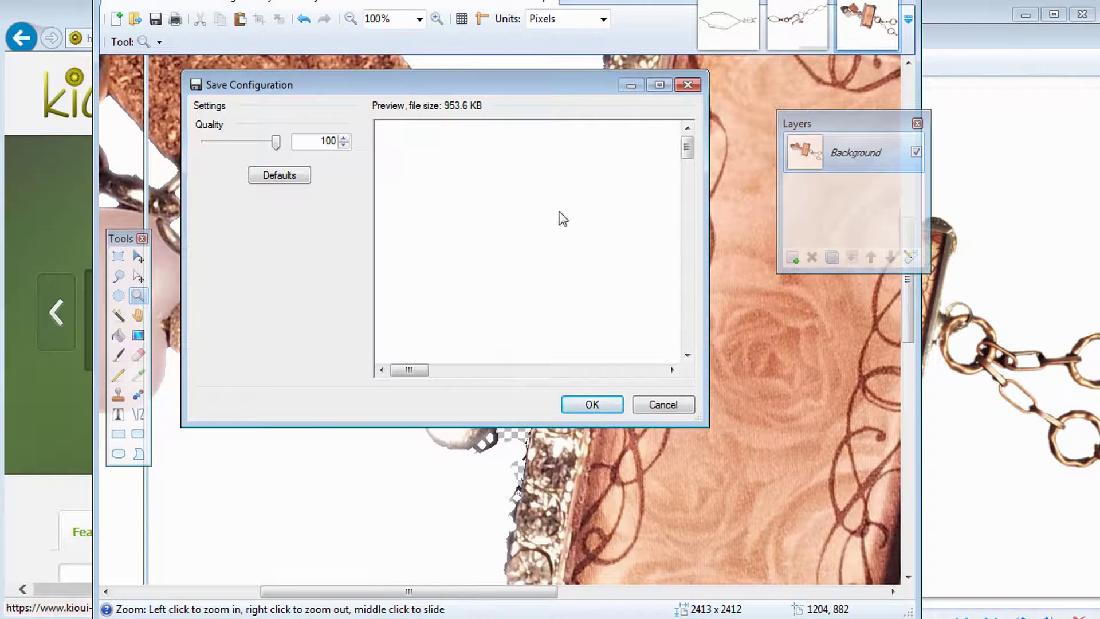
Save the rectangular pendant image at quality 100, check the updated photo in the photo viewer and close the viewer
click(616, 406)
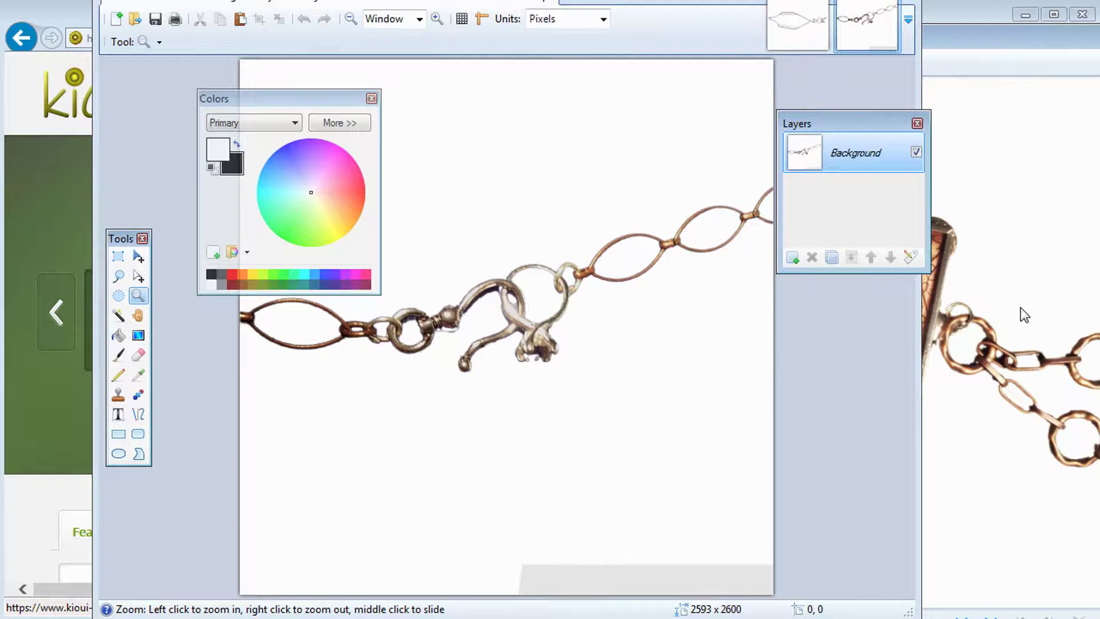
click(1057, 49)
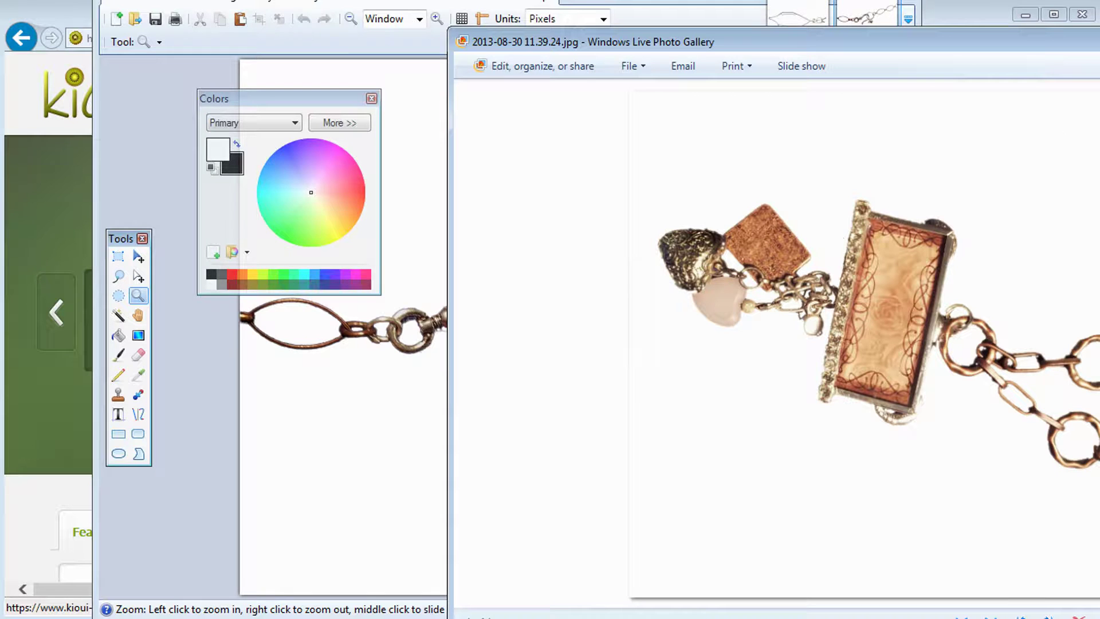
key(alt+F4)
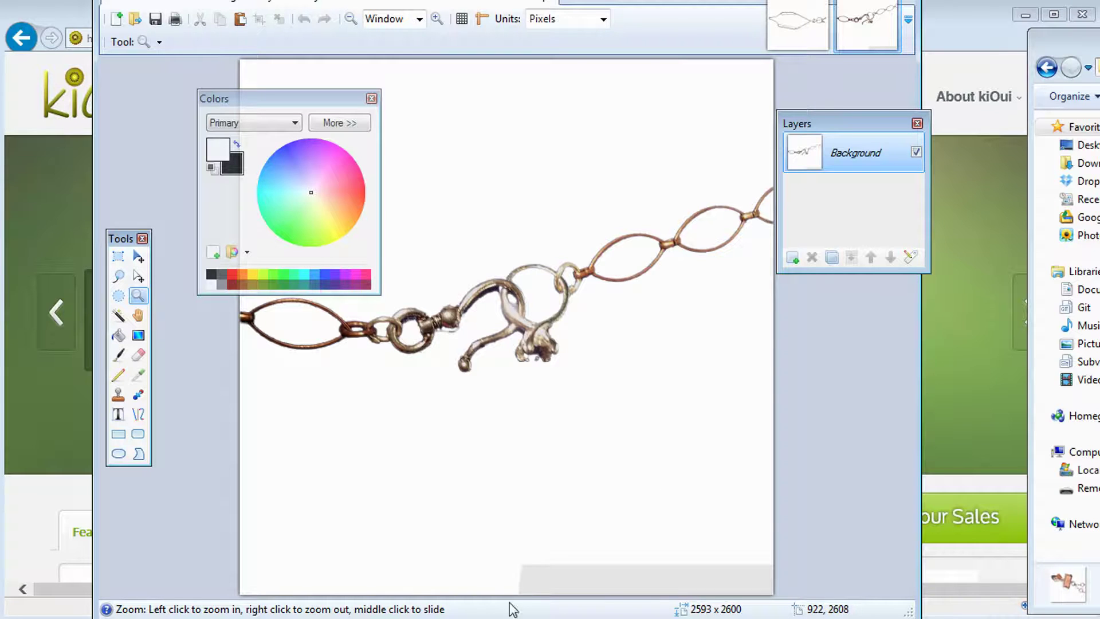
Set the Paintbrush width to 450 and paint white over the gray strip along the clasp image's lower edge
click(118, 355)
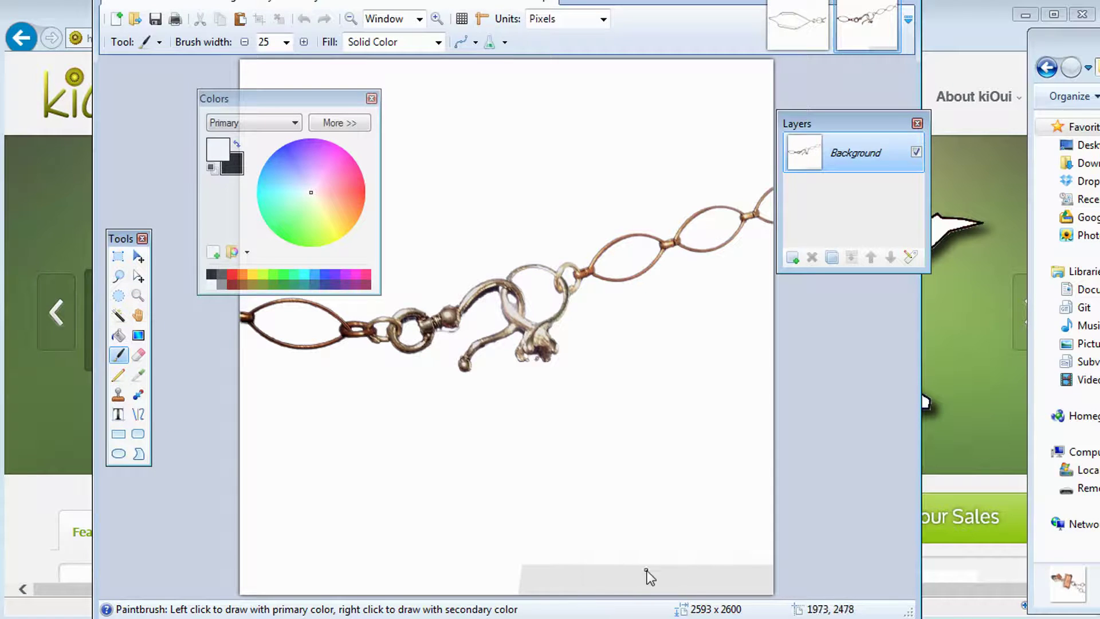
click(286, 42)
click(269, 432)
mouse_move(474, 555)
mouse_down()
mouse_move(795, 538)
mouse_move(927, 546)
mouse_move(834, 594)
mouse_move(502, 582)
mouse_up()
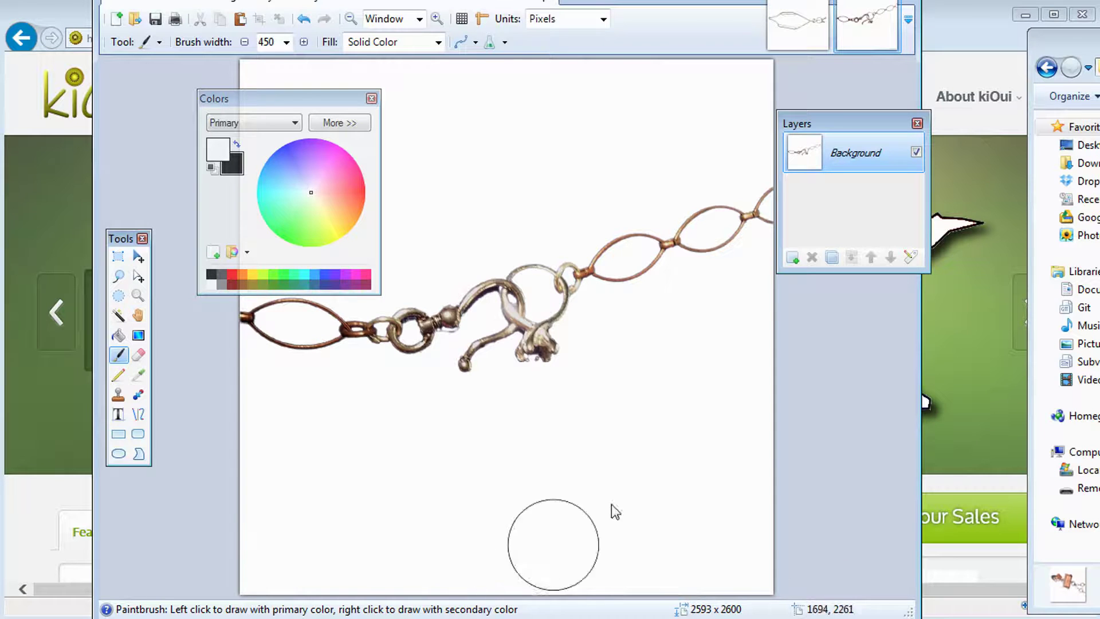
mouse_move(975, 96)
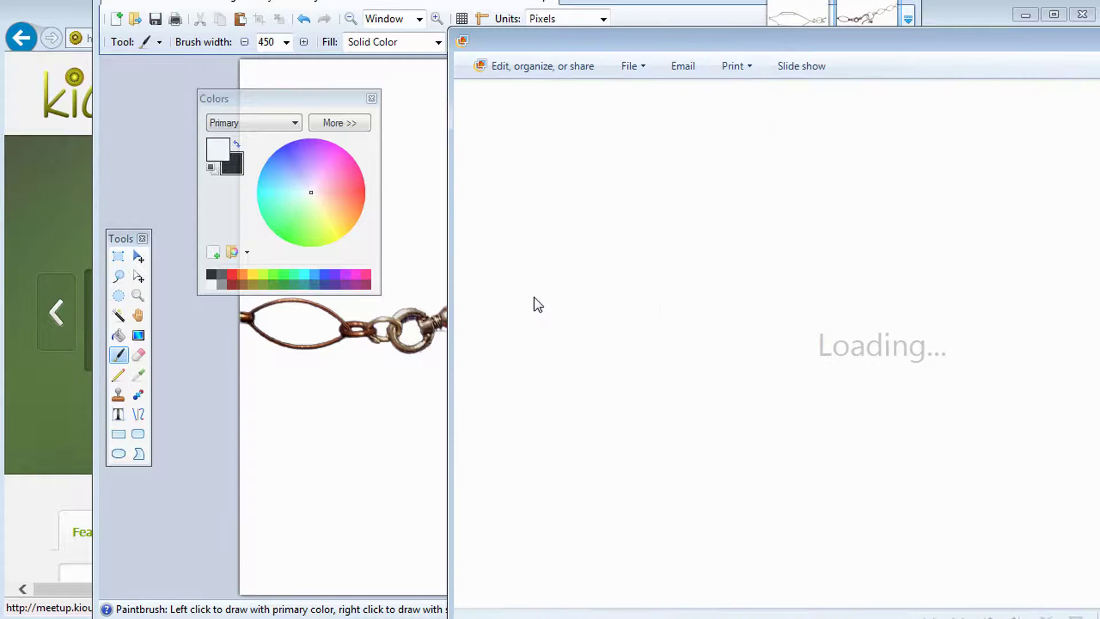
Compare the clasp image with its stored version 2013-08-30 11.38.52.jpg, close it and save its changes at quality 100
drag(845, 47, 809, 9)
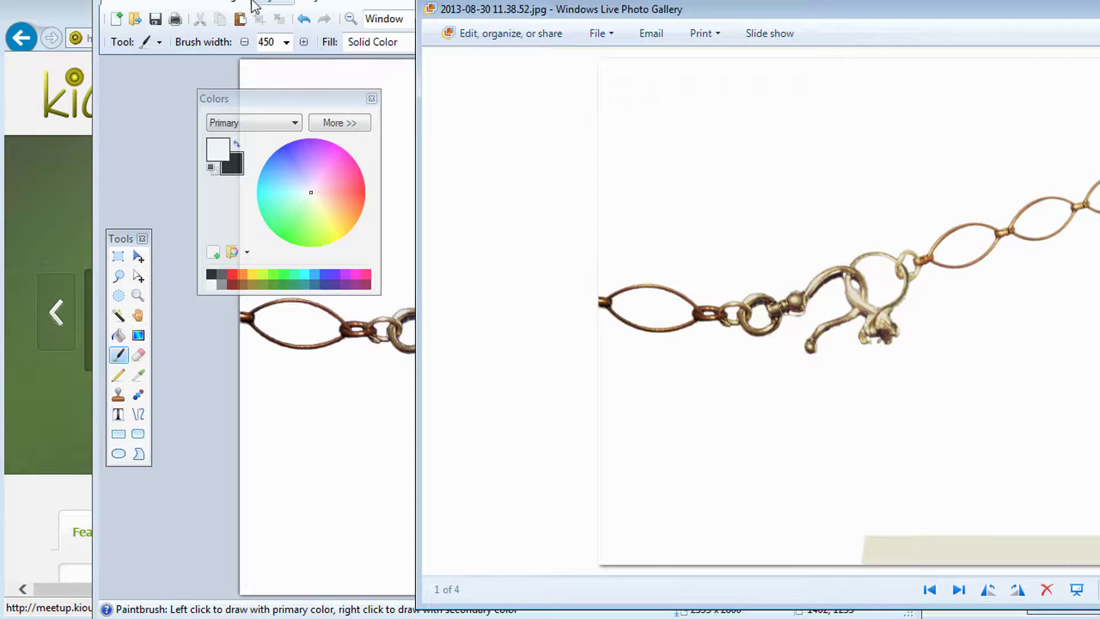
mouse_move(269, 5)
mouse_down()
mouse_move(45, 19)
mouse_move(35, 8)
mouse_move(85, 0)
mouse_up()
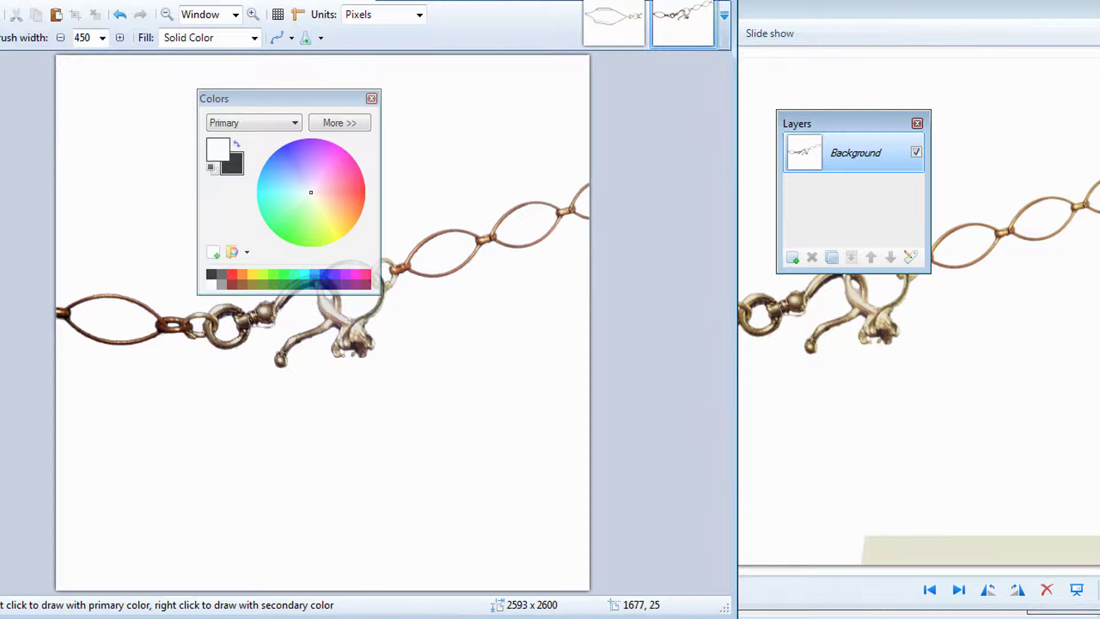
click(710, 3)
click(208, 307)
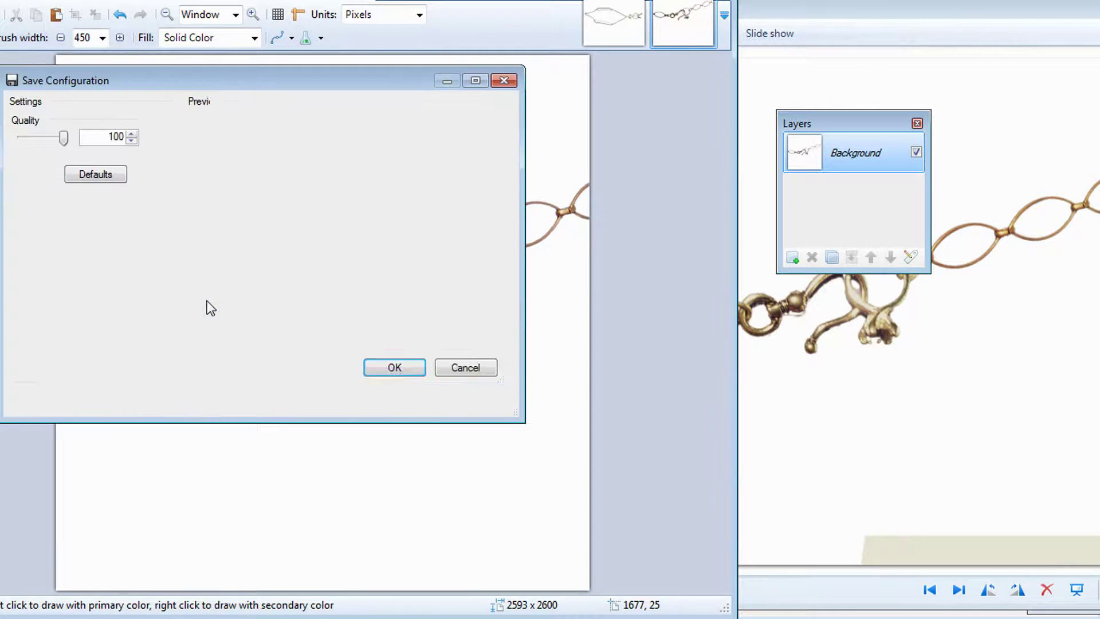
click(395, 402)
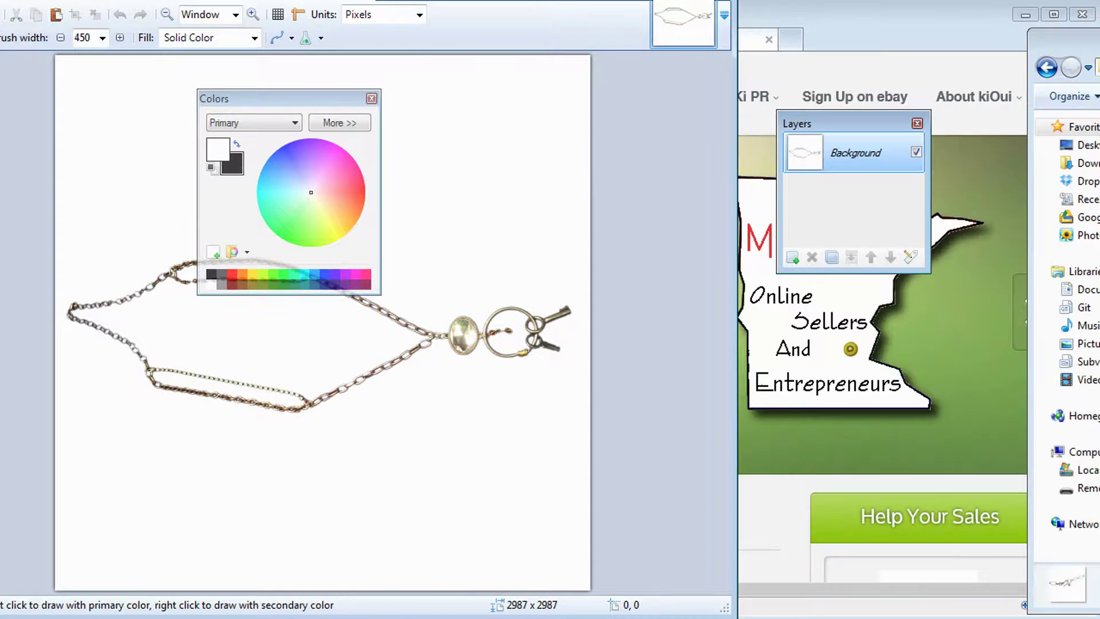
Bring the Paint.NET window with 2013-08-30 11.33.56.jpg fully into view and close the program
mouse_move(394, 0)
mouse_down()
mouse_move(752, 36)
mouse_move(709, 23)
mouse_up()
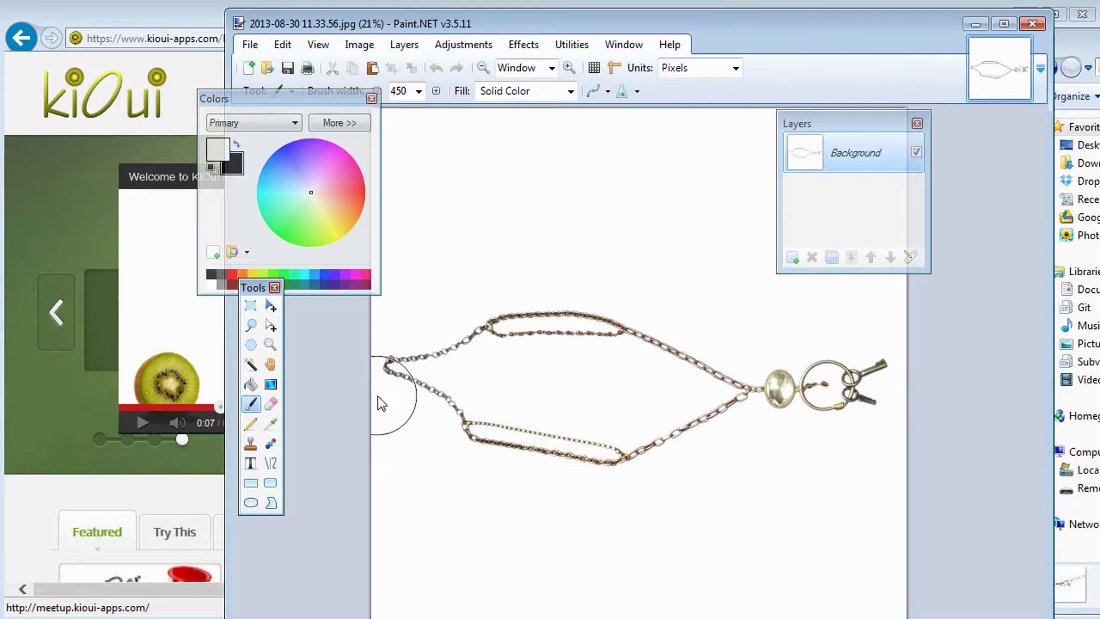
mouse_move(1010, 86)
click(1033, 26)
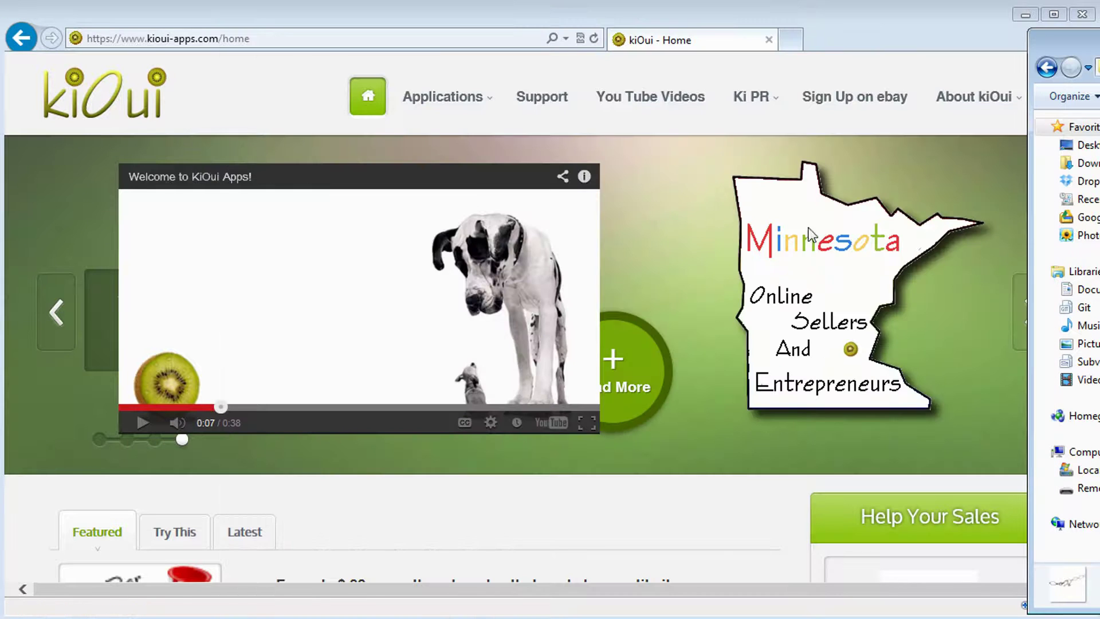
Bring the treated images folder into view and open the sydney images folder in a separate window beside it
drag(1097, 41, 521, 11)
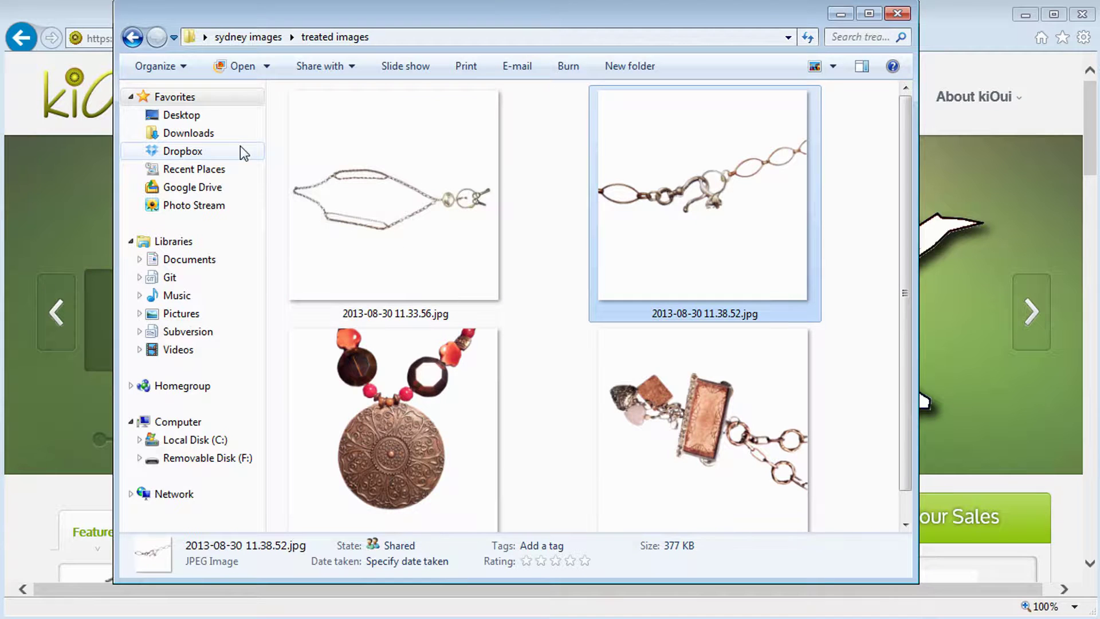
right_click(0, 144)
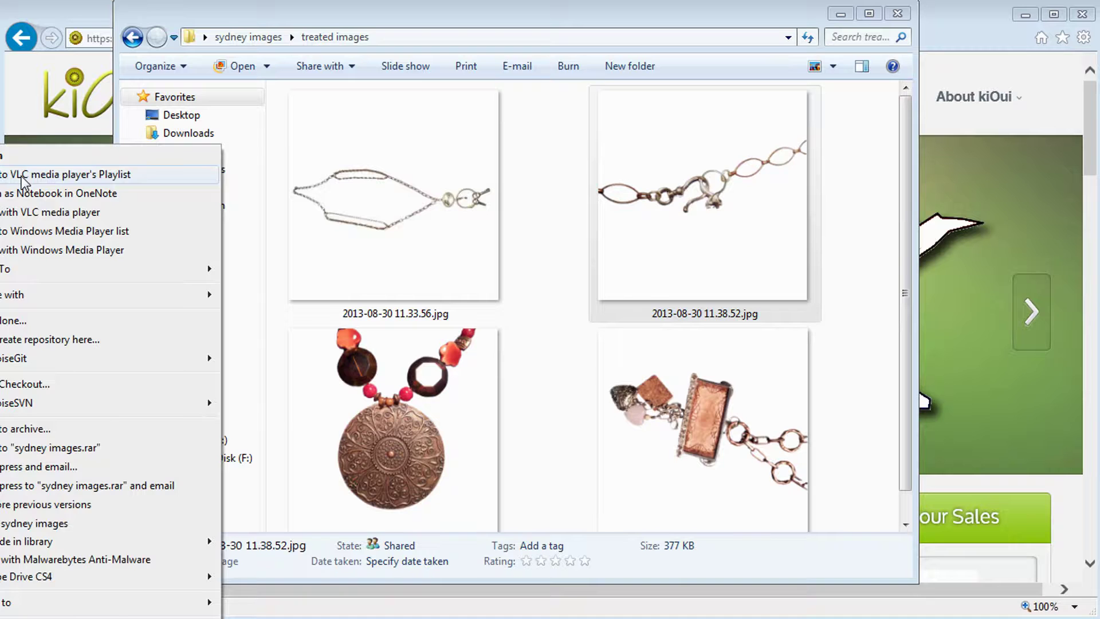
click(15, 156)
drag(418, 35, 814, 18)
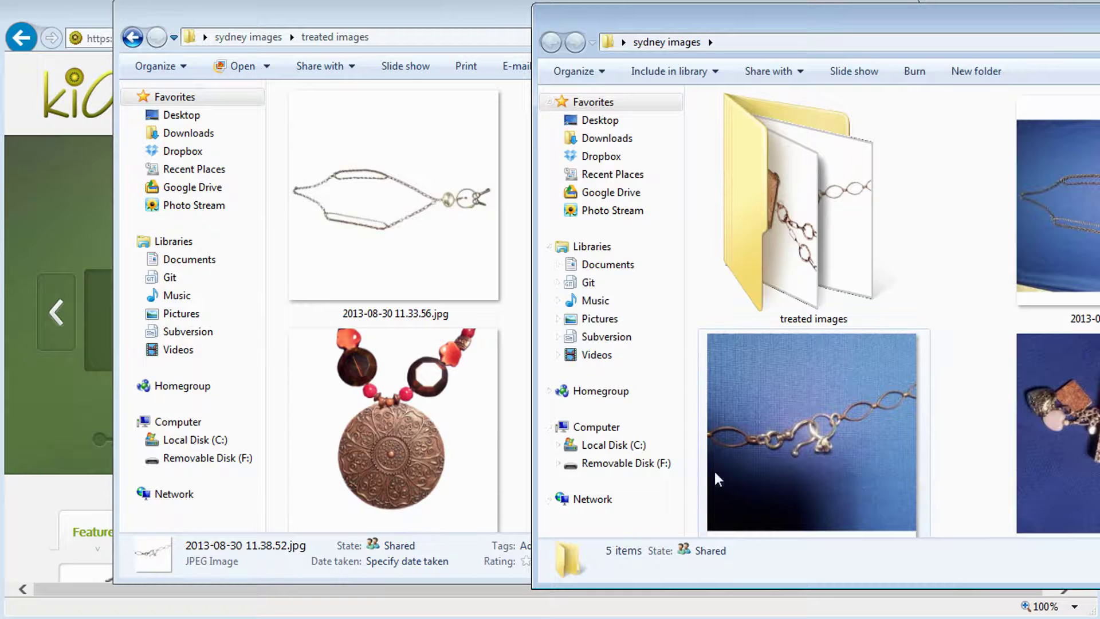
Compare the treated photos with the originals, close the treated images window and centre the sydney images window
drag(439, 16, 149, 36)
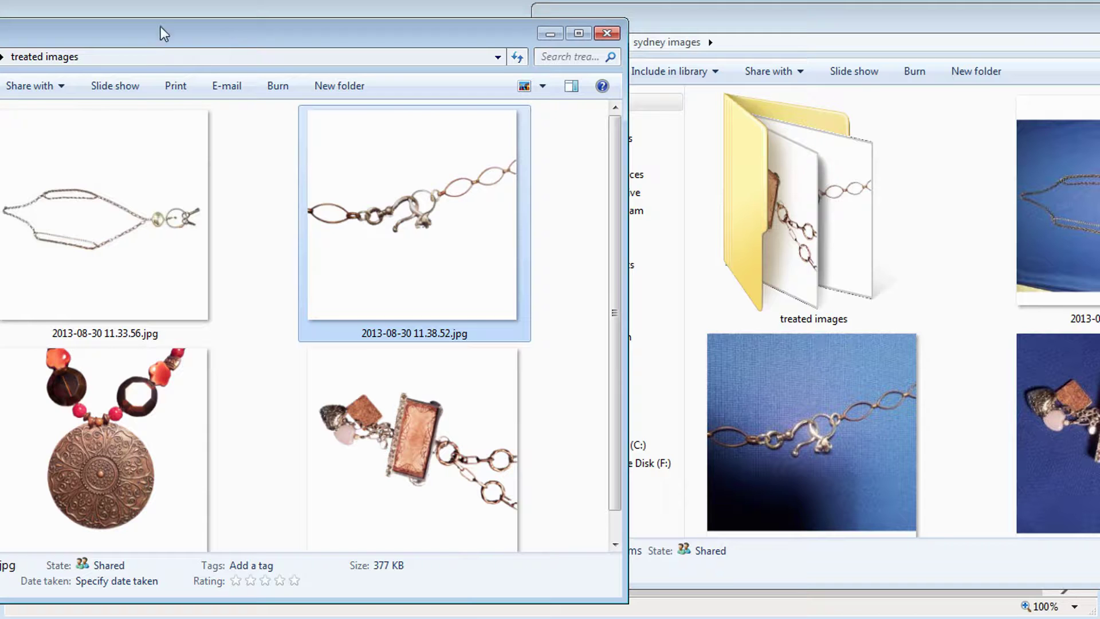
drag(171, 26, 462, 19)
click(897, 24)
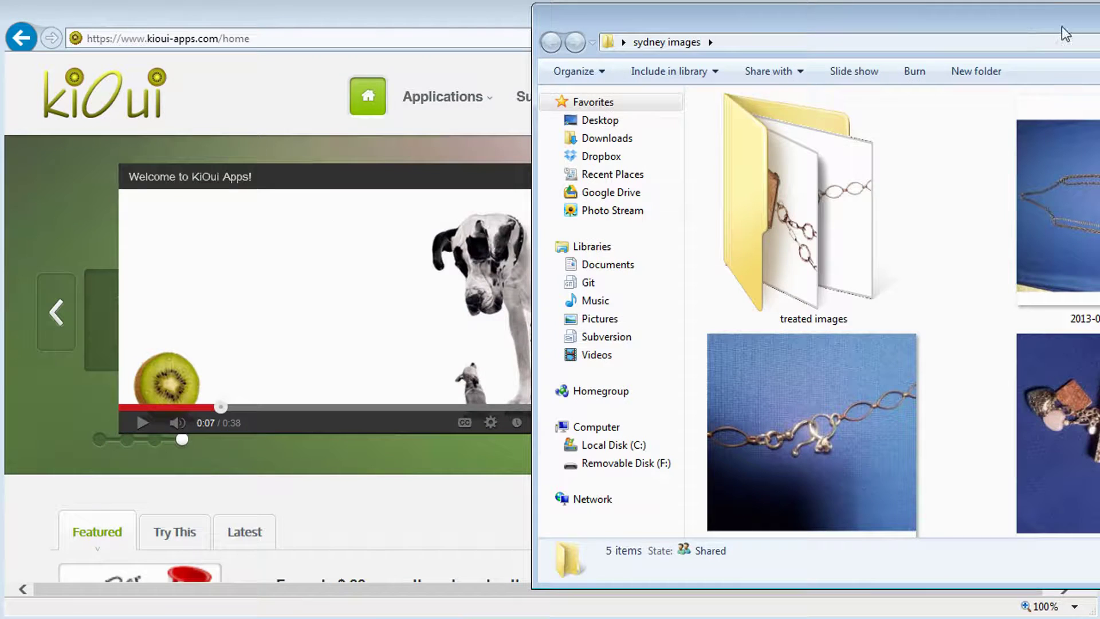
drag(1095, 13, 740, 25)
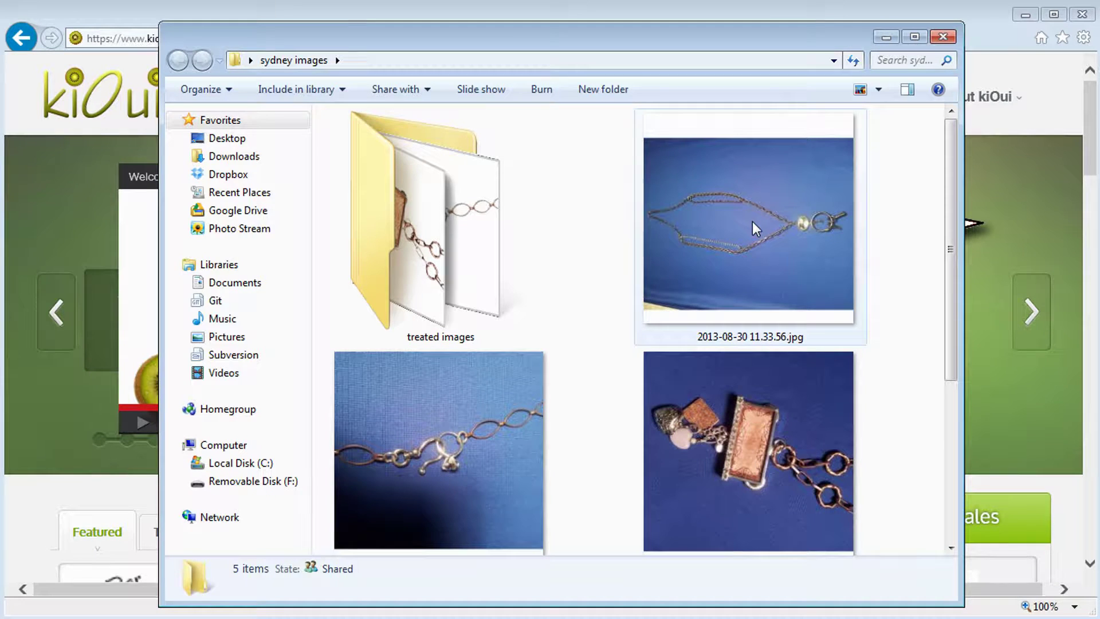
View the original 2013-08-30 11.33.56.jpg in the photo viewer, examine the chain details up close and close the viewer
click(733, 218)
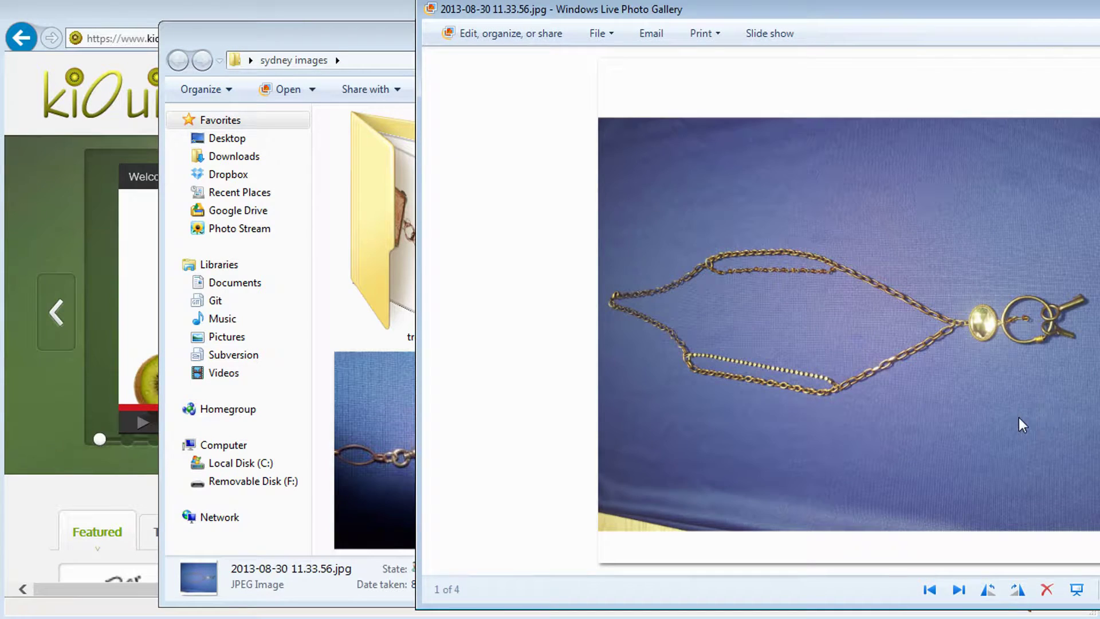
scroll(875, 343, up, 4)
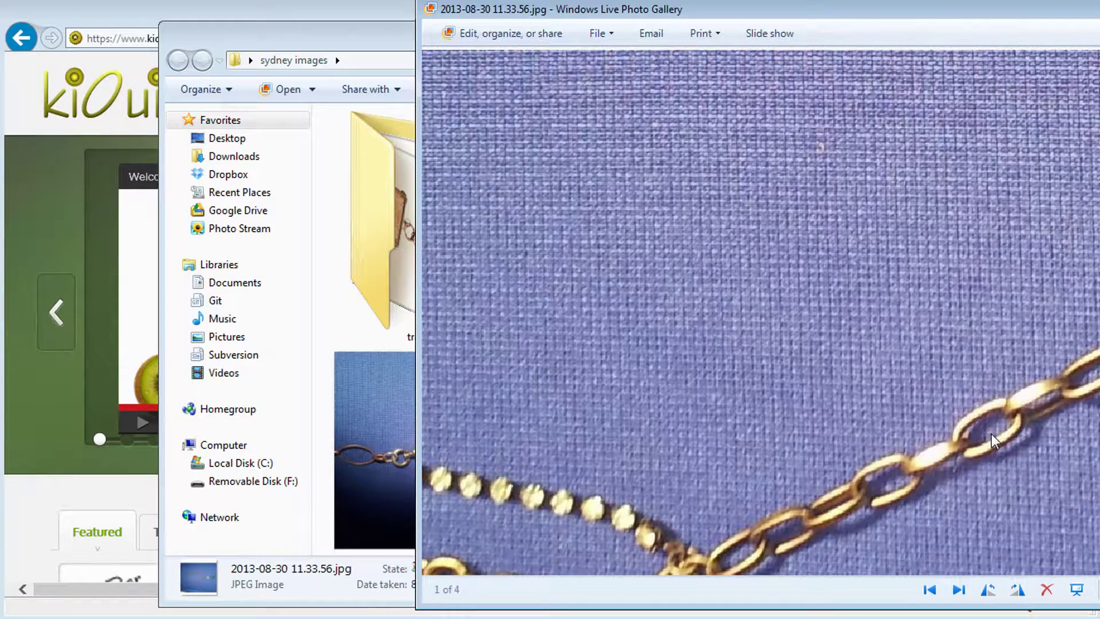
drag(982, 324, 505, 328)
scroll(549, 268, down, 4)
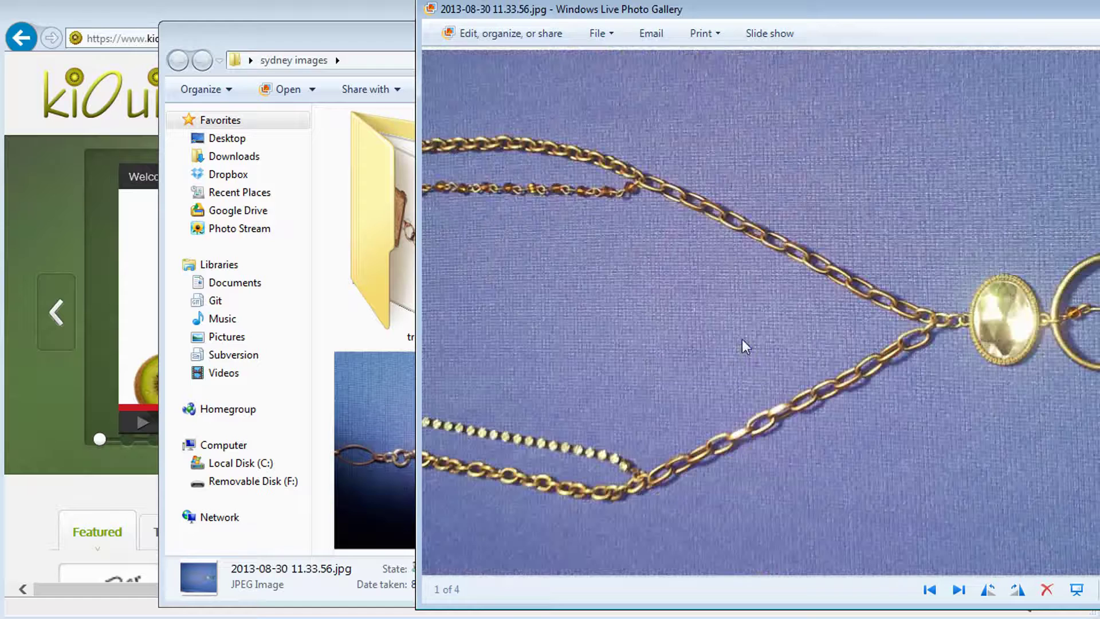
key(alt+F4)
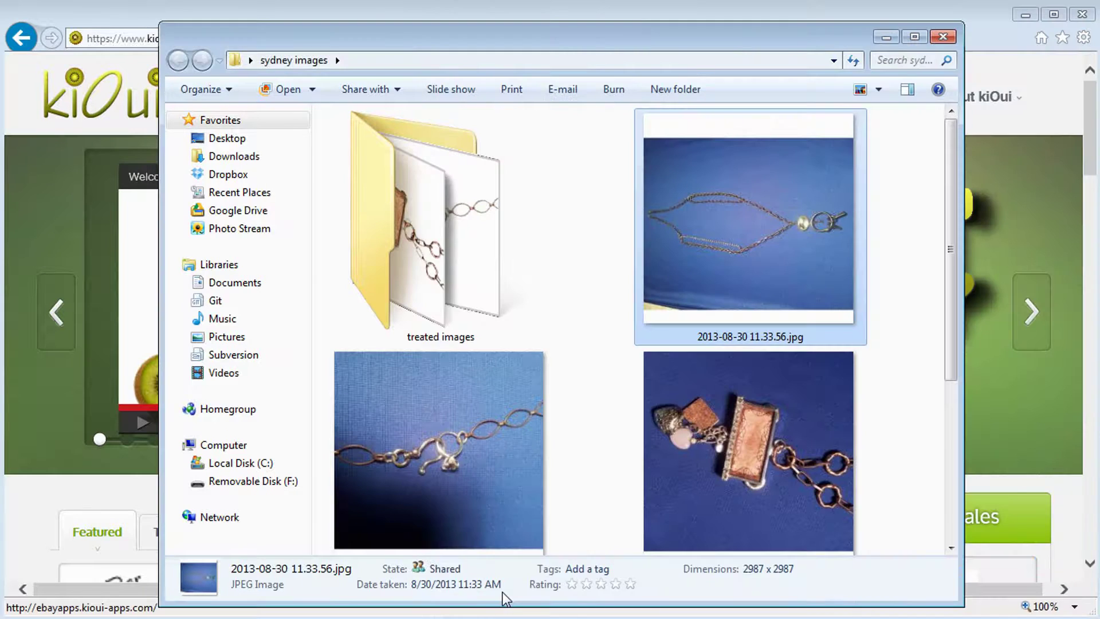
View the treated version of 2013-08-30 11.33.56.jpg up close, and close both the photo viewer and the folder window
double_click(441, 224)
double_click(369, 228)
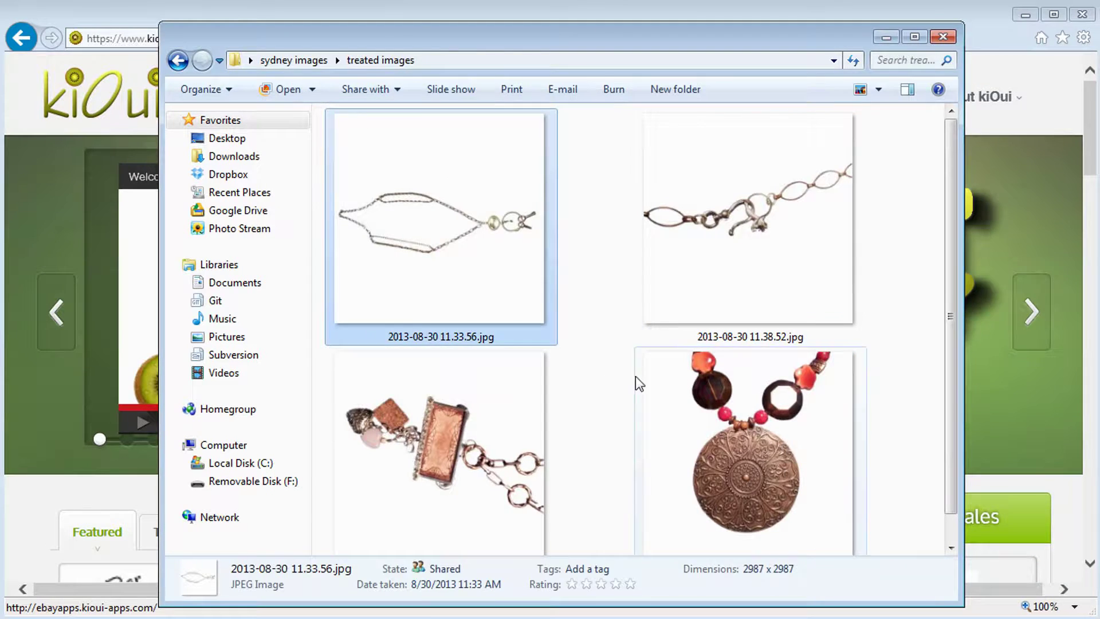
scroll(665, 424, up, 2)
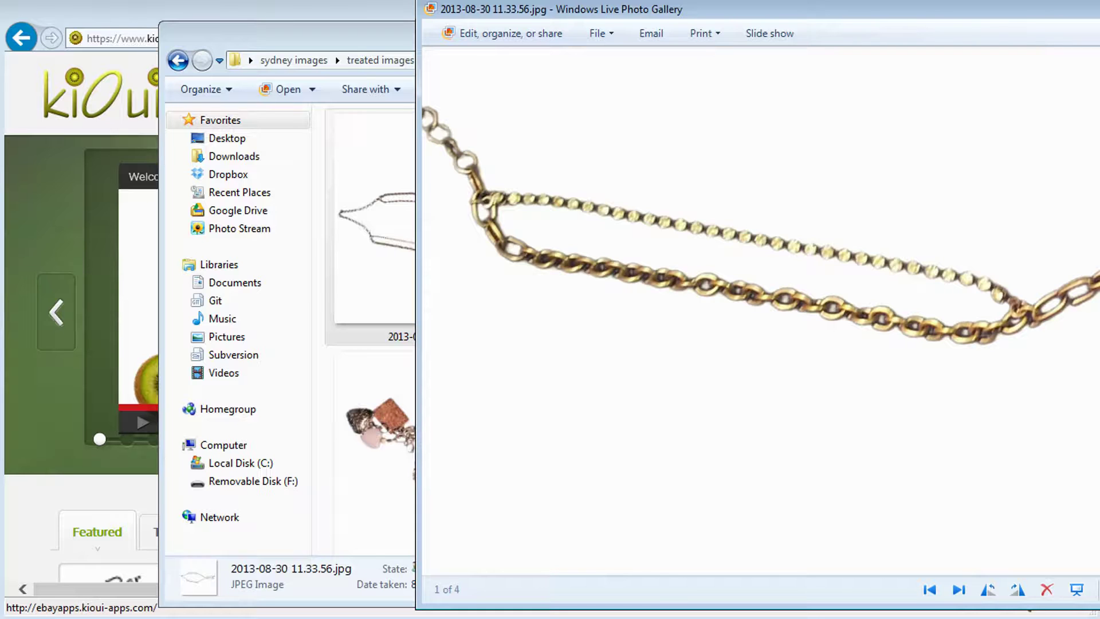
key(alt+F4)
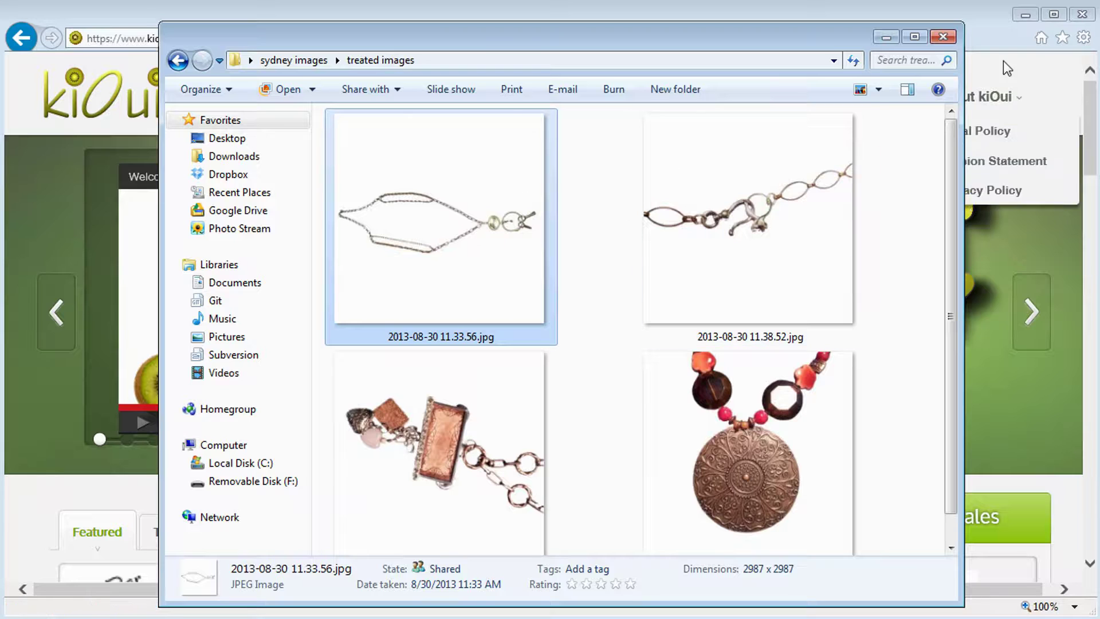
click(944, 39)
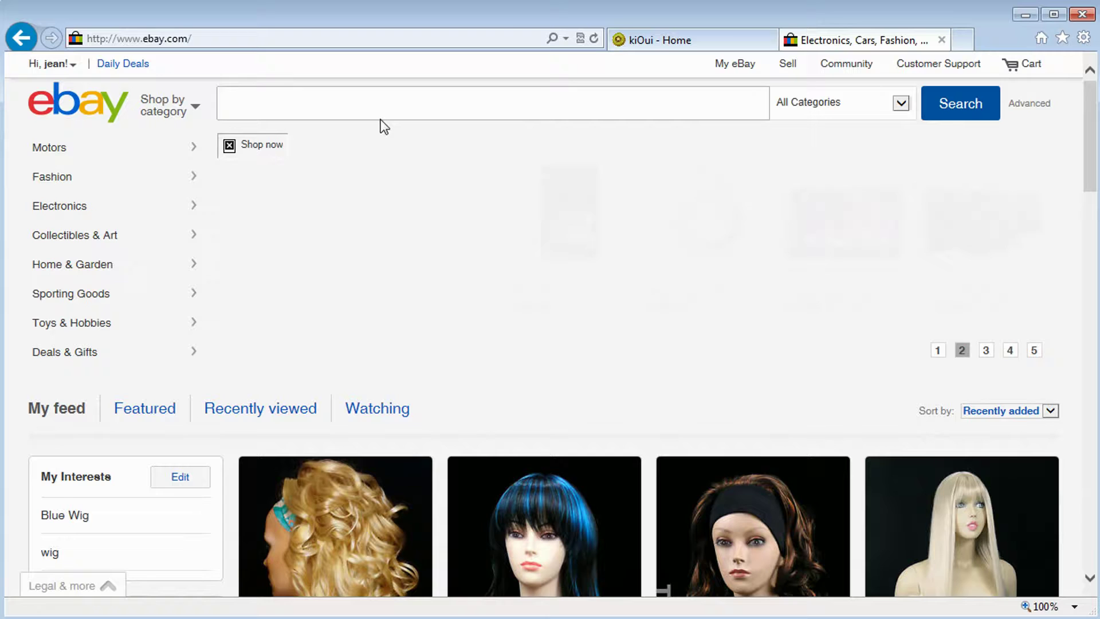
Search eBay for "photo tent" in the browser
text(photo ten)
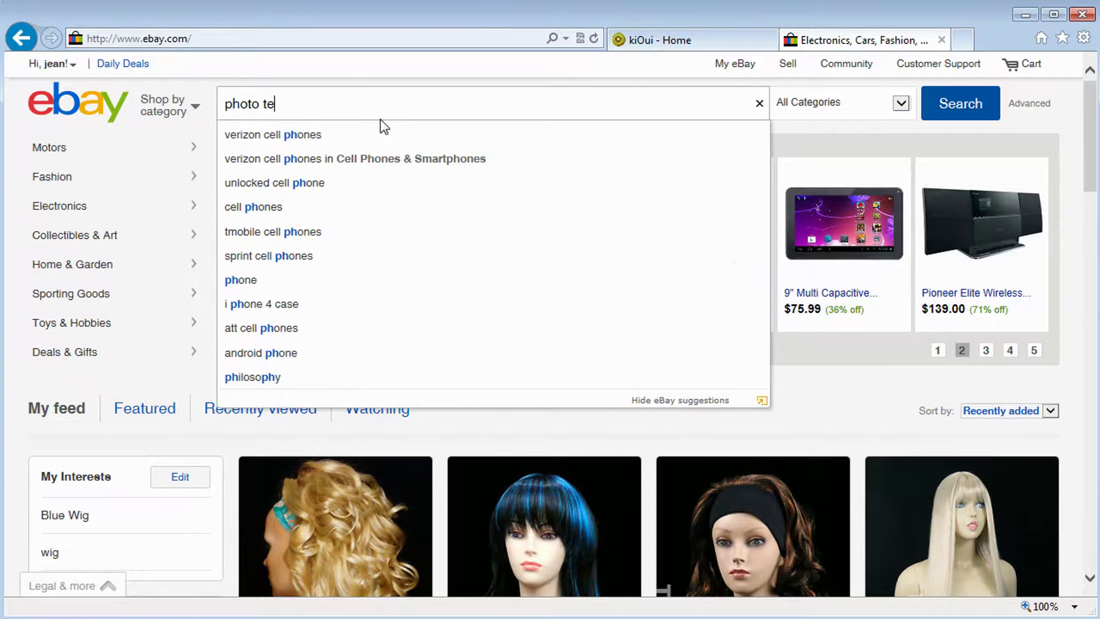
text(t)
key(Return)
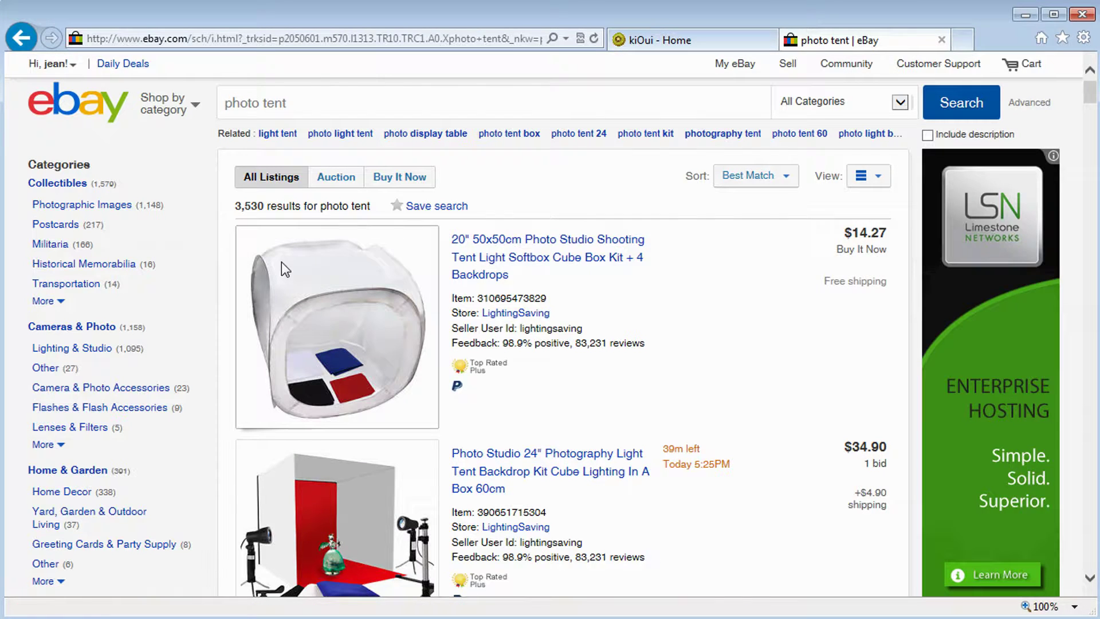
Open the 20" 50x50cm Photo Studio Shooting Tent listing, view its enlarged picture and review the shipping and return details
click(329, 288)
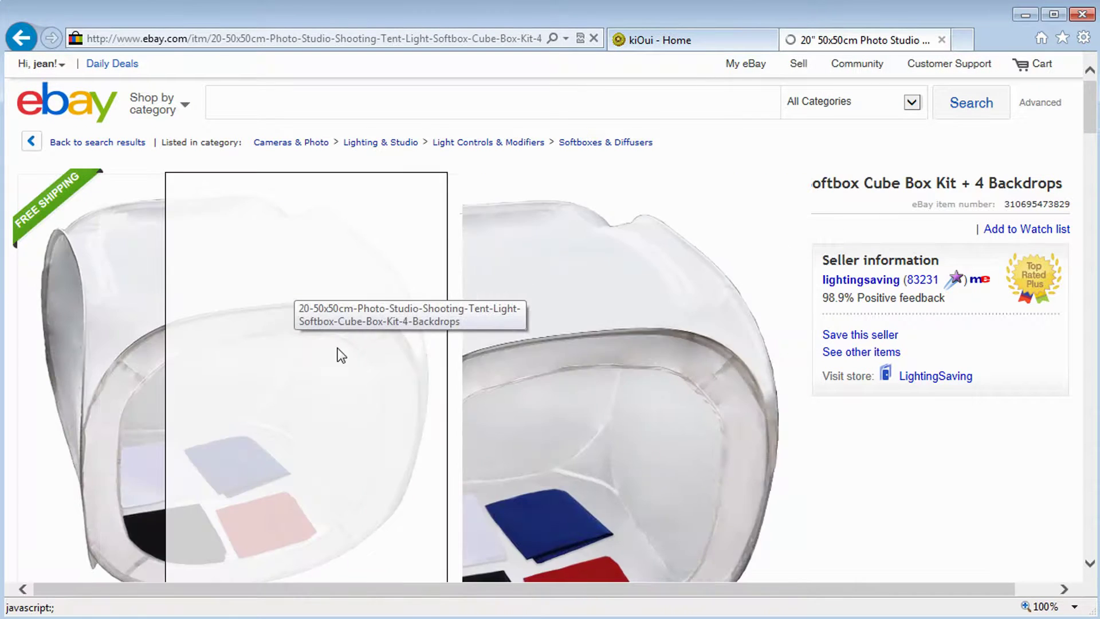
click(310, 338)
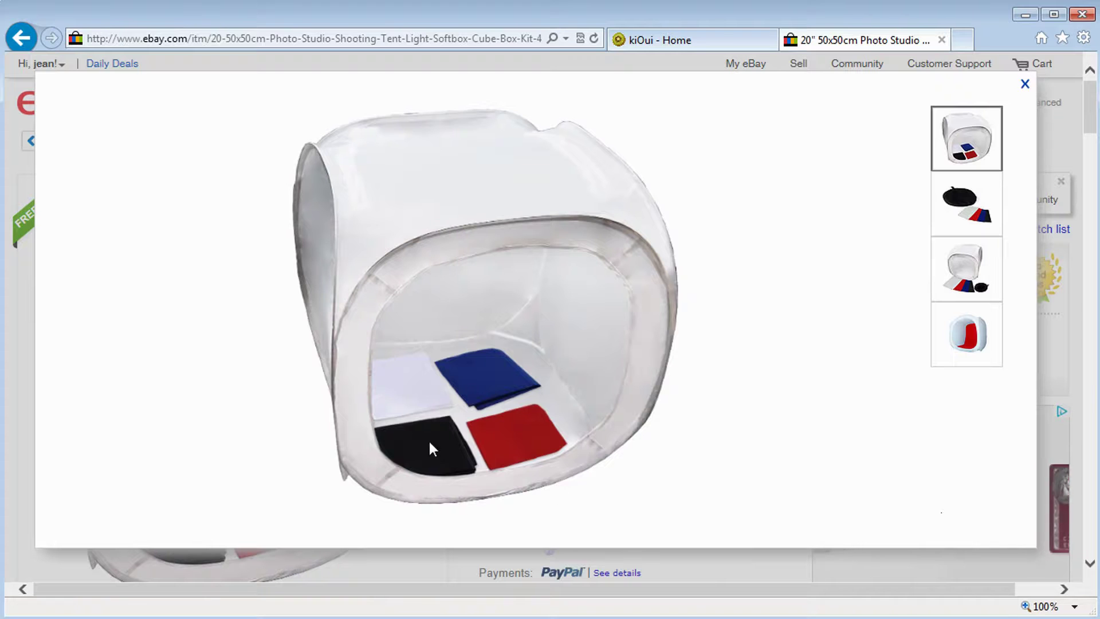
click(1026, 84)
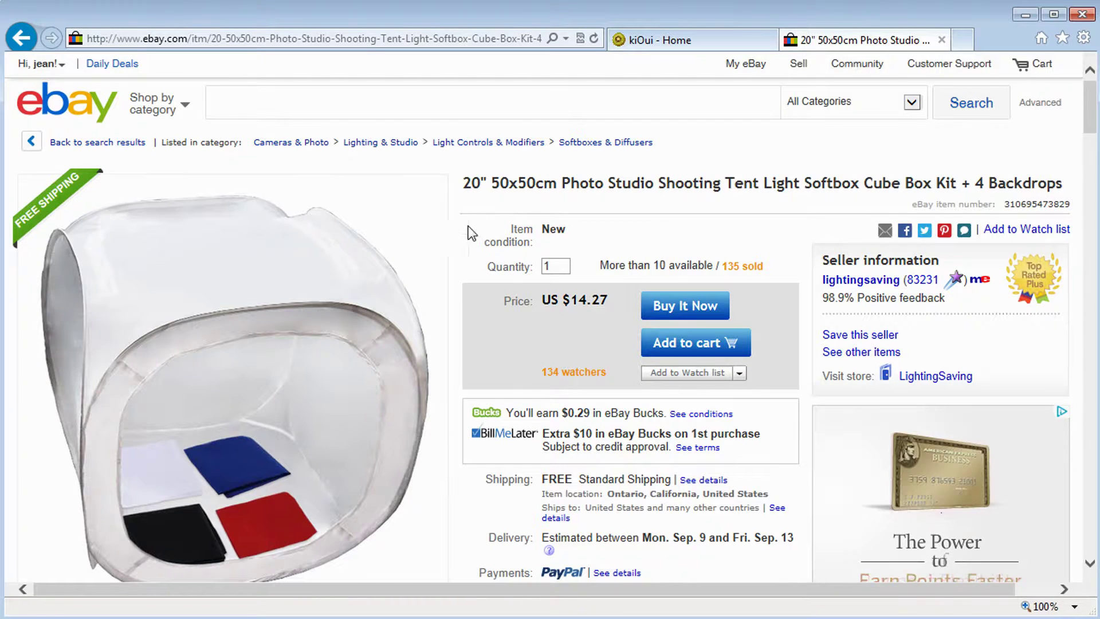
scroll(459, 238, down, 2)
scroll(457, 246, down, 3)
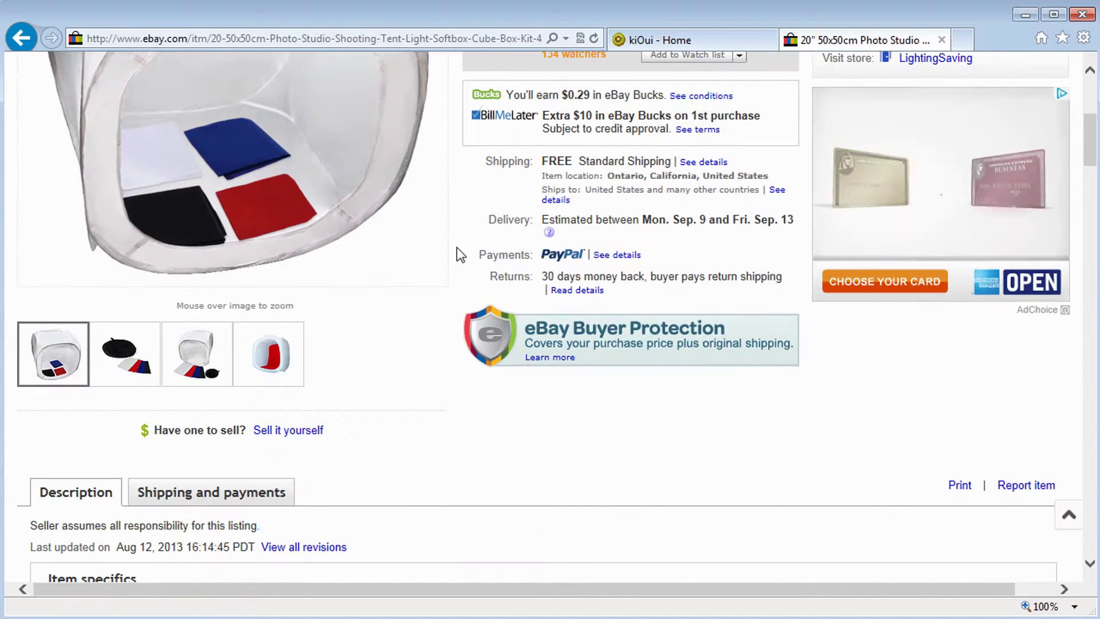
scroll(455, 247, up, 3)
scroll(455, 247, up, 2)
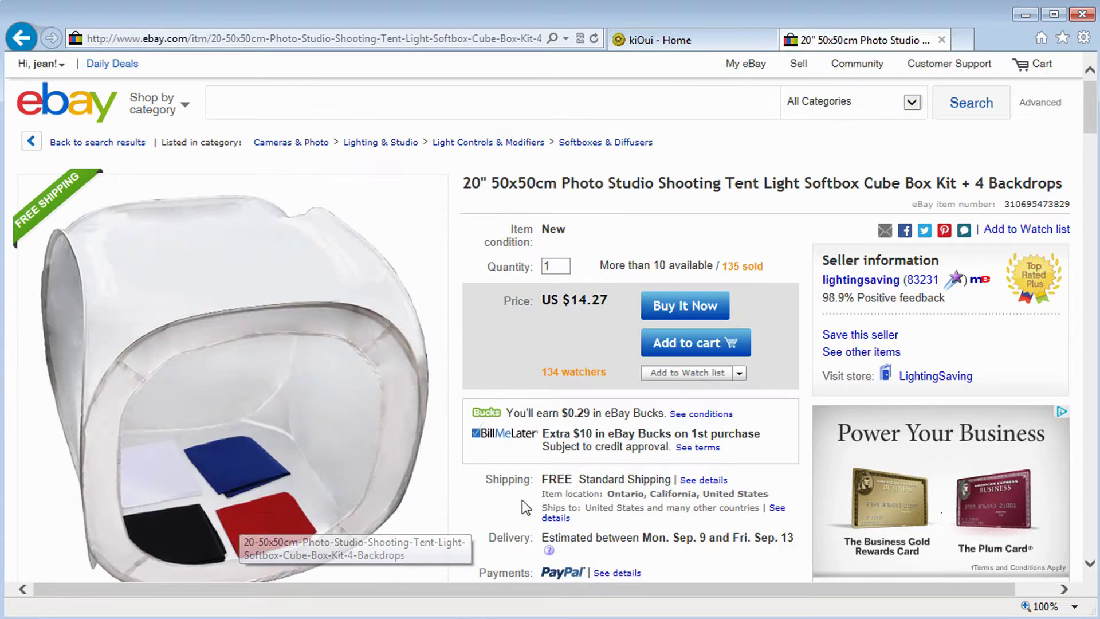
Examine the backdrops in the tent's enlarged picture again, close it and check the listing's price
click(214, 465)
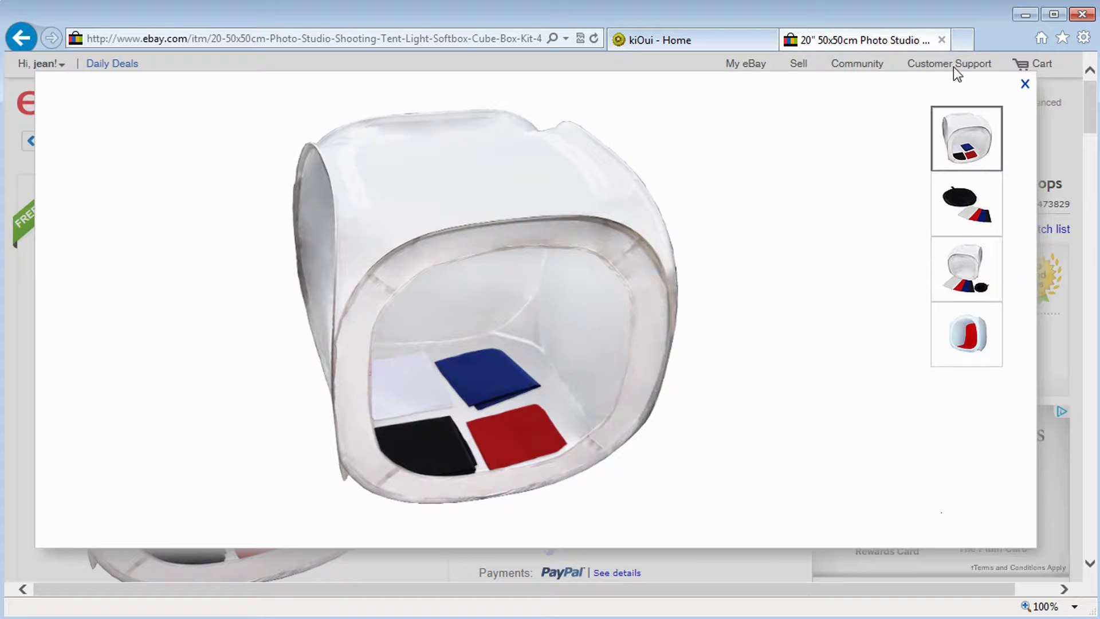
click(1025, 85)
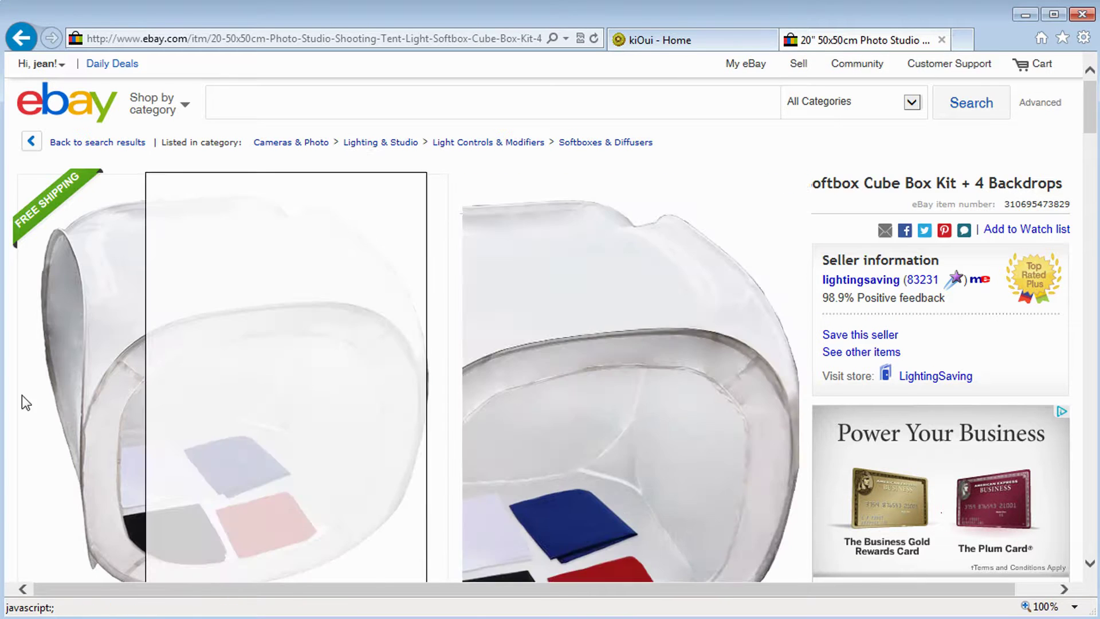
double_click(605, 320)
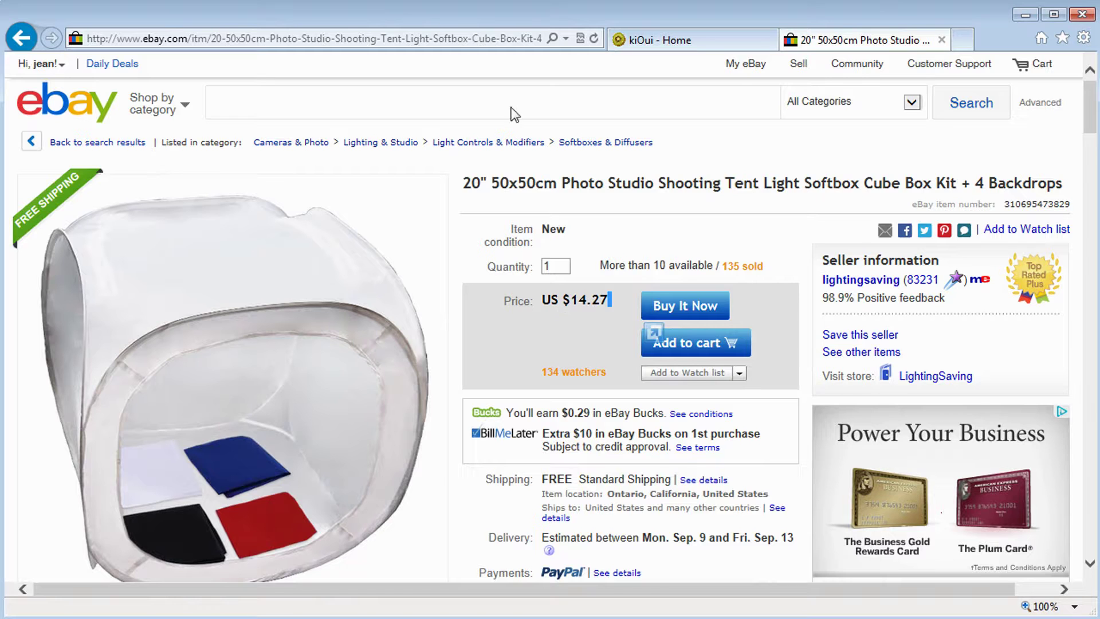
Return to the photo tent results, open the 24" Photo Photography Tent kit with Light/Tripod listing and review its details
click(30, 32)
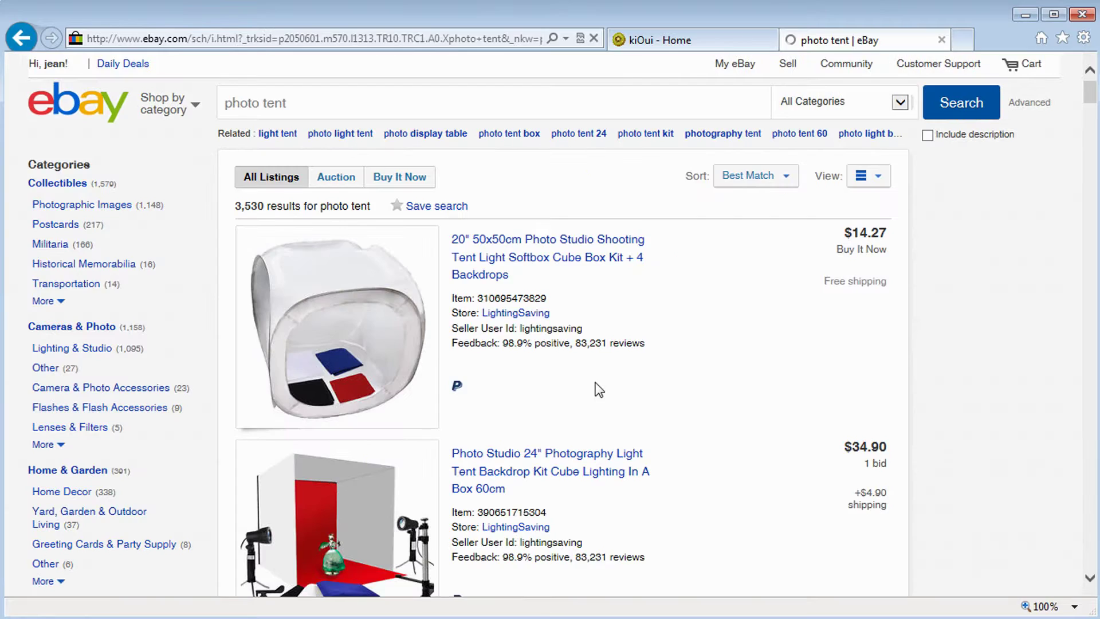
scroll(597, 388, down, 3)
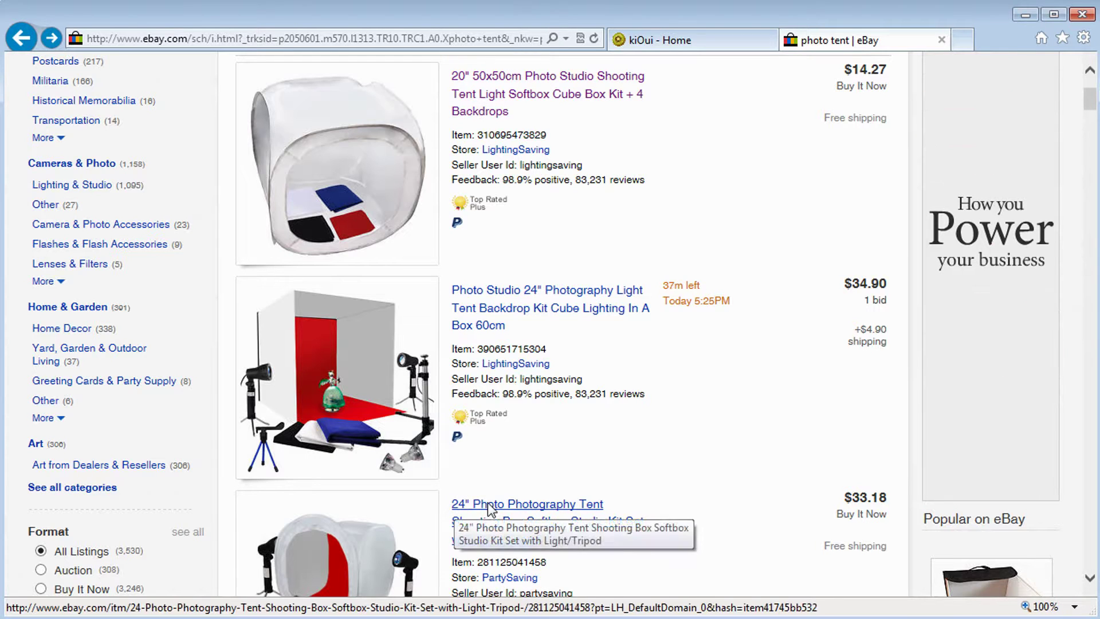
scroll(606, 489, down, 3)
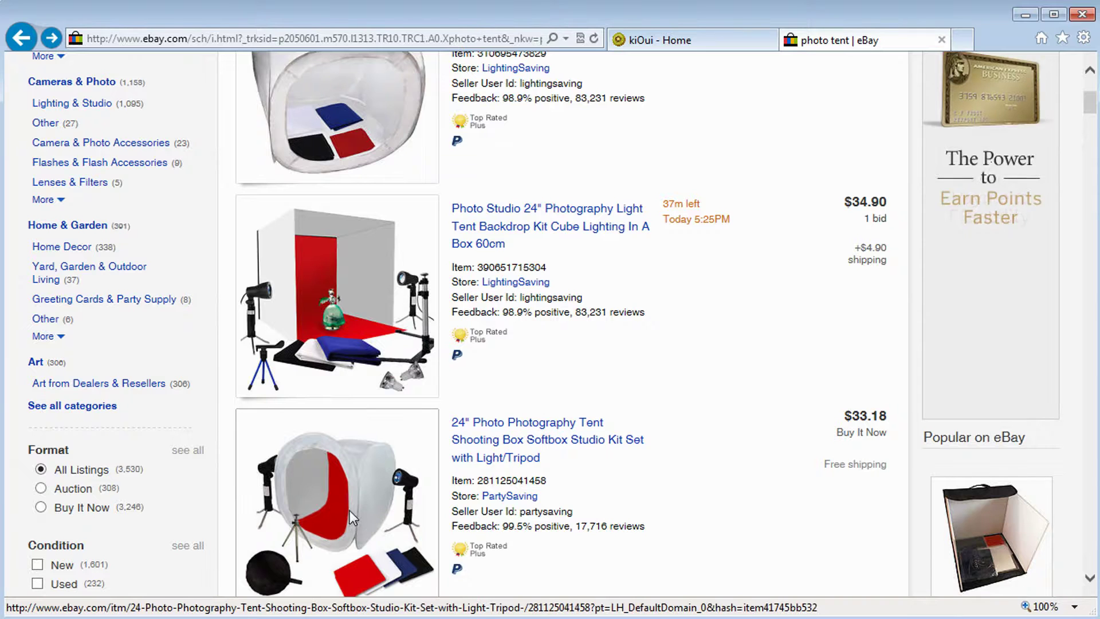
click(362, 470)
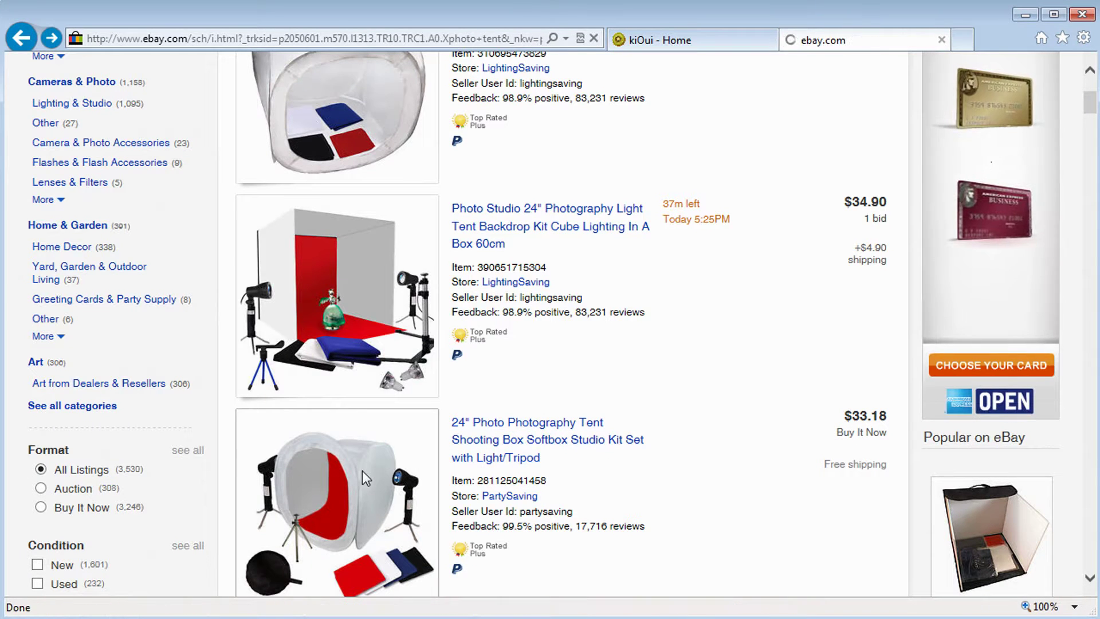
scroll(314, 459, down, 3)
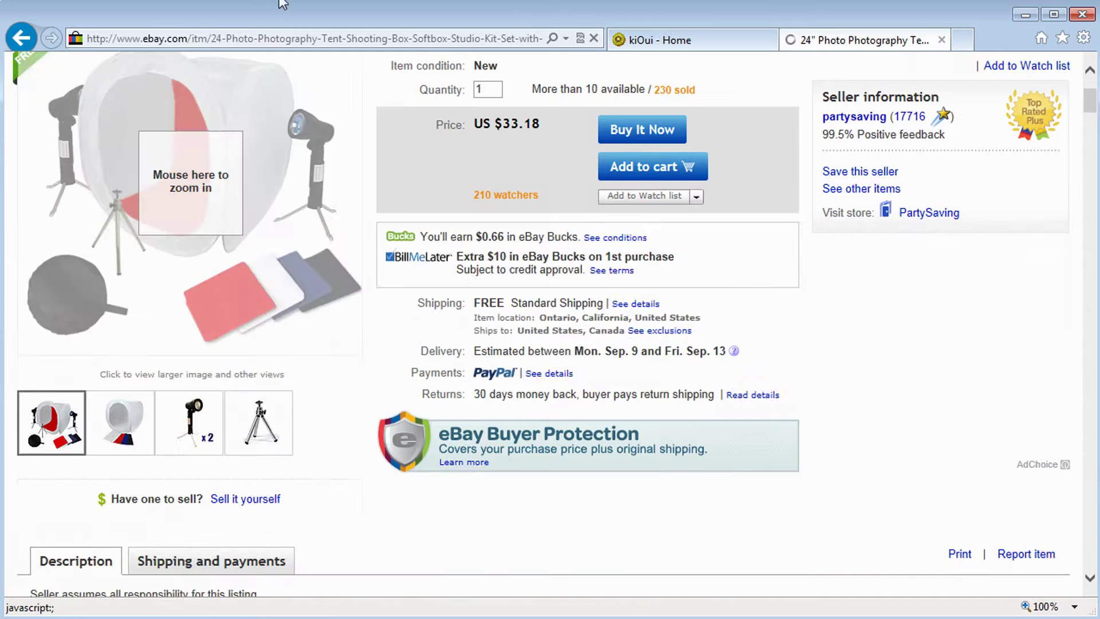
Zoom in on the 24" tent kit's picture, view it enlarged to examine the included lights, tripod and backdrops, and close it
mouse_move(214, 155)
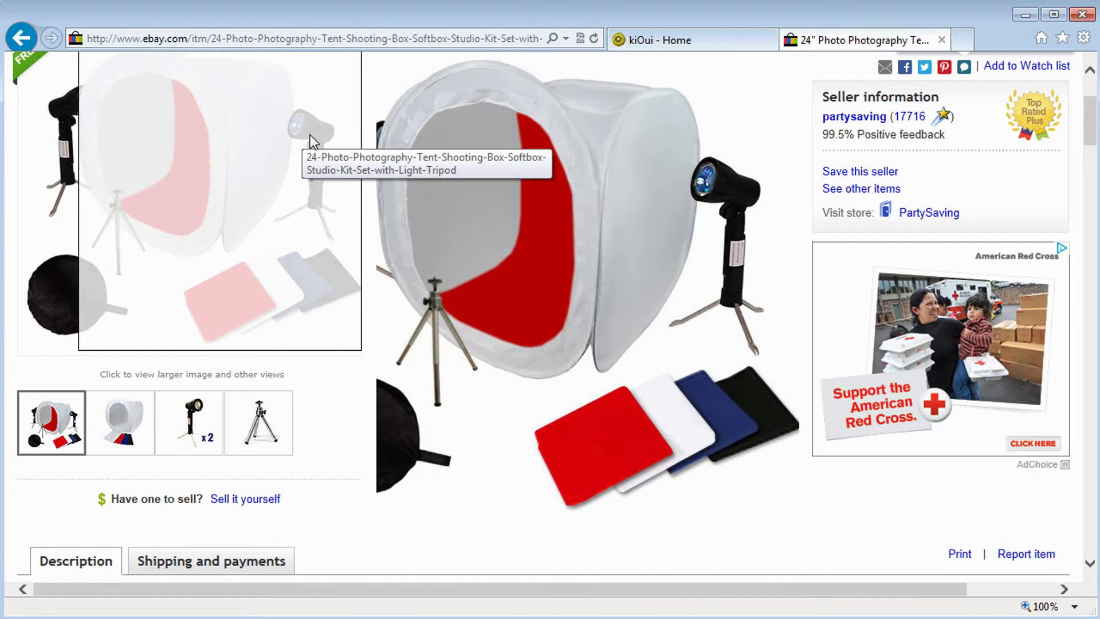
click(310, 136)
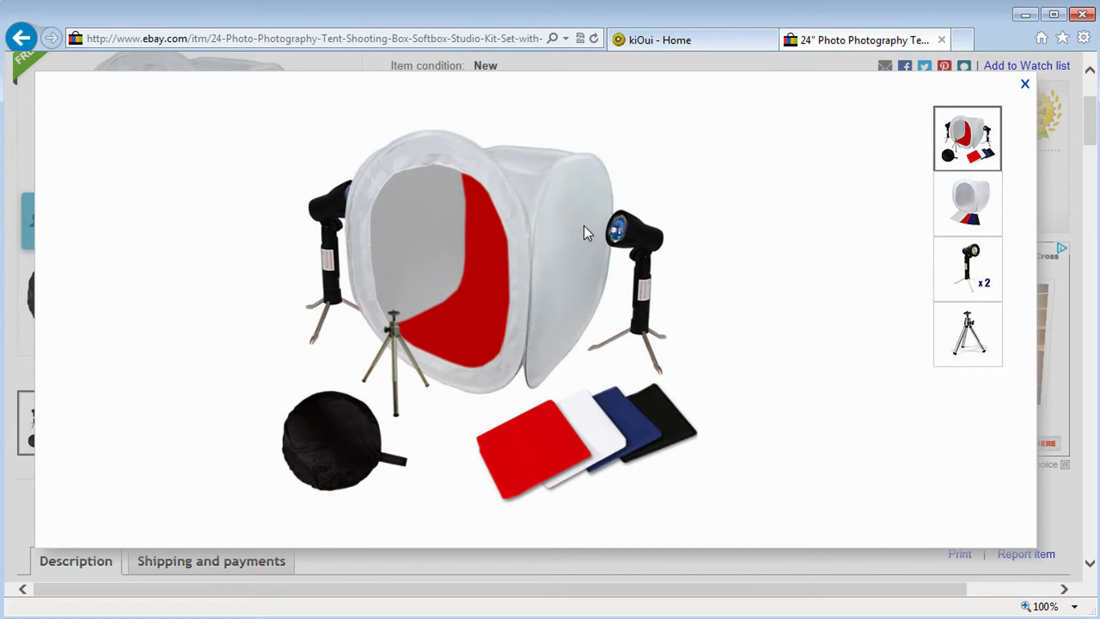
click(1025, 83)
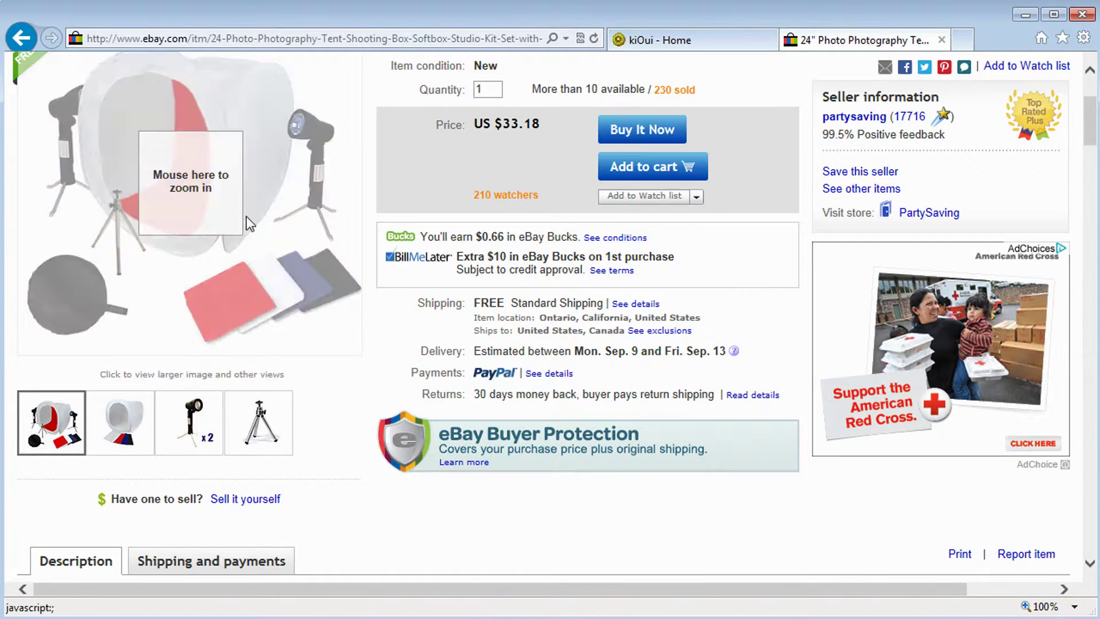
Review the tent kit listing's description, including the item information and the product title
mouse_move(164, 437)
scroll(373, 411, down, 15)
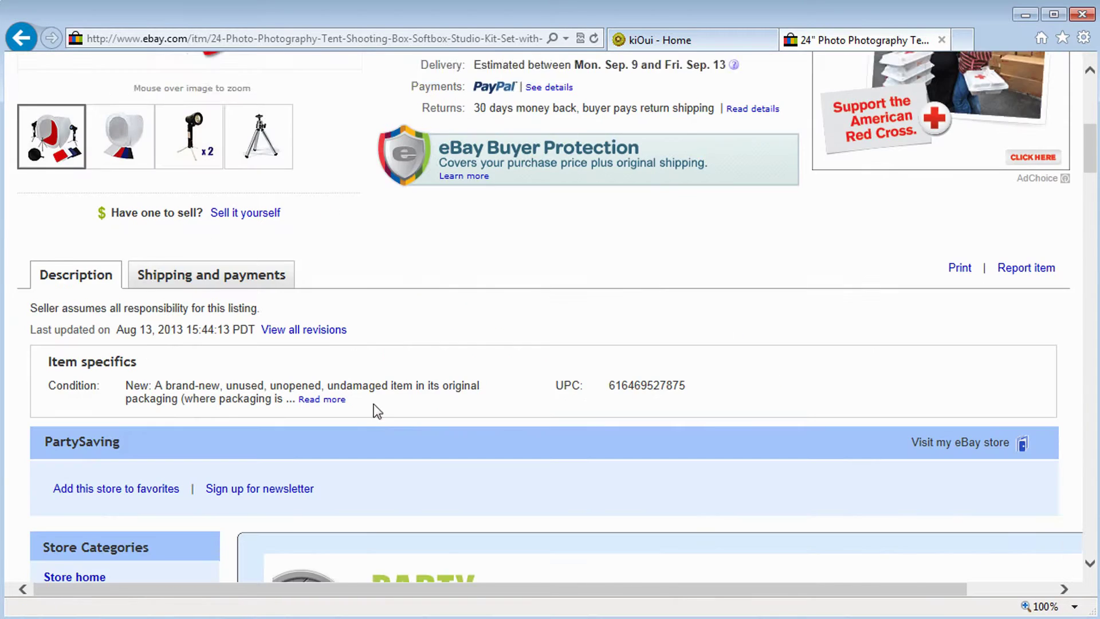
scroll(349, 346, down, 5)
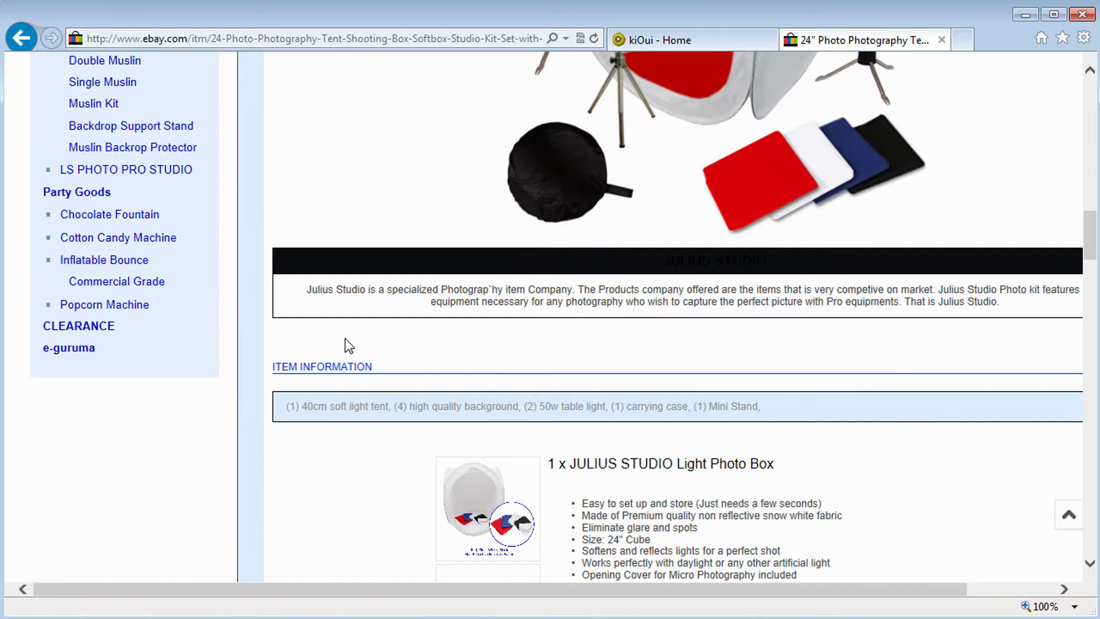
scroll(345, 338, up, 8)
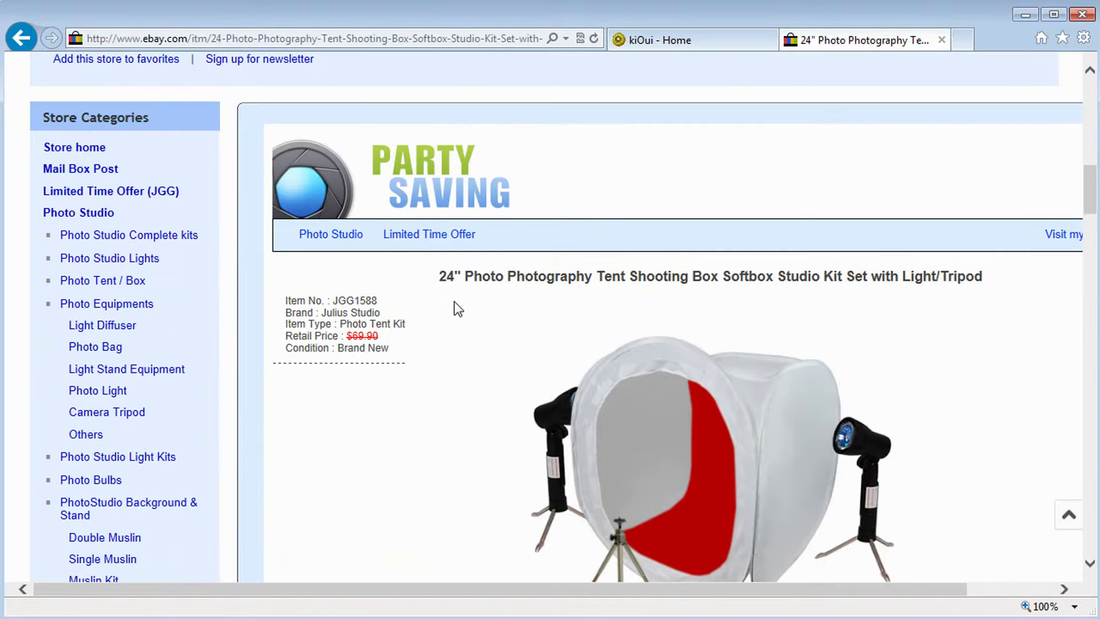
drag(440, 278, 457, 282)
Close the eBay listing, switch to the "sydney images" folder in Windows Explorer and open its "treated images" subfolder
click(942, 40)
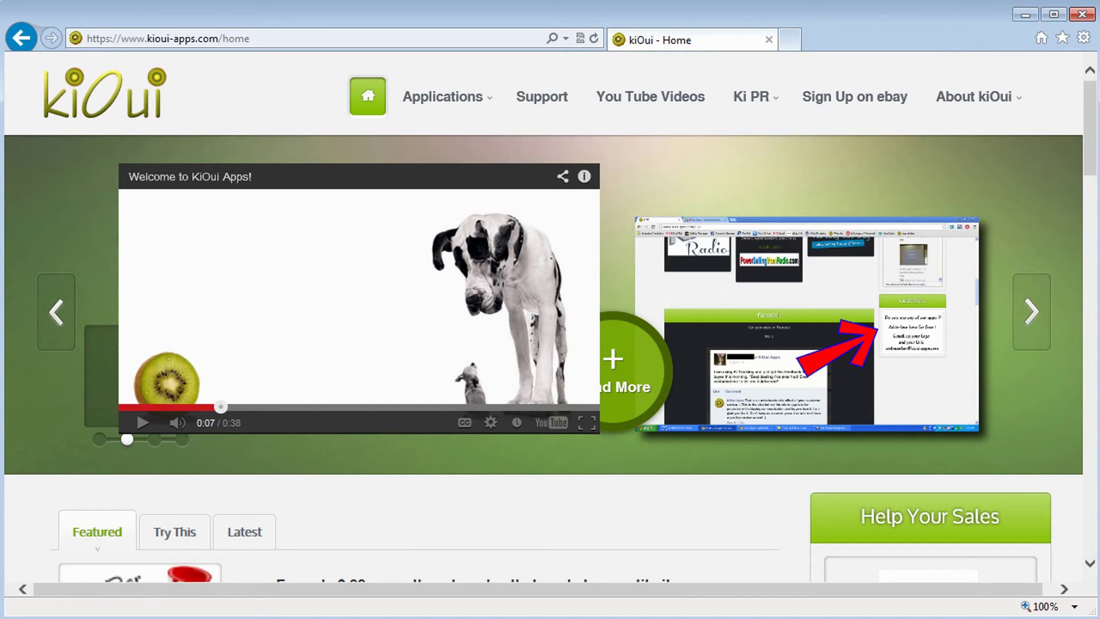
key(alt+Tab)
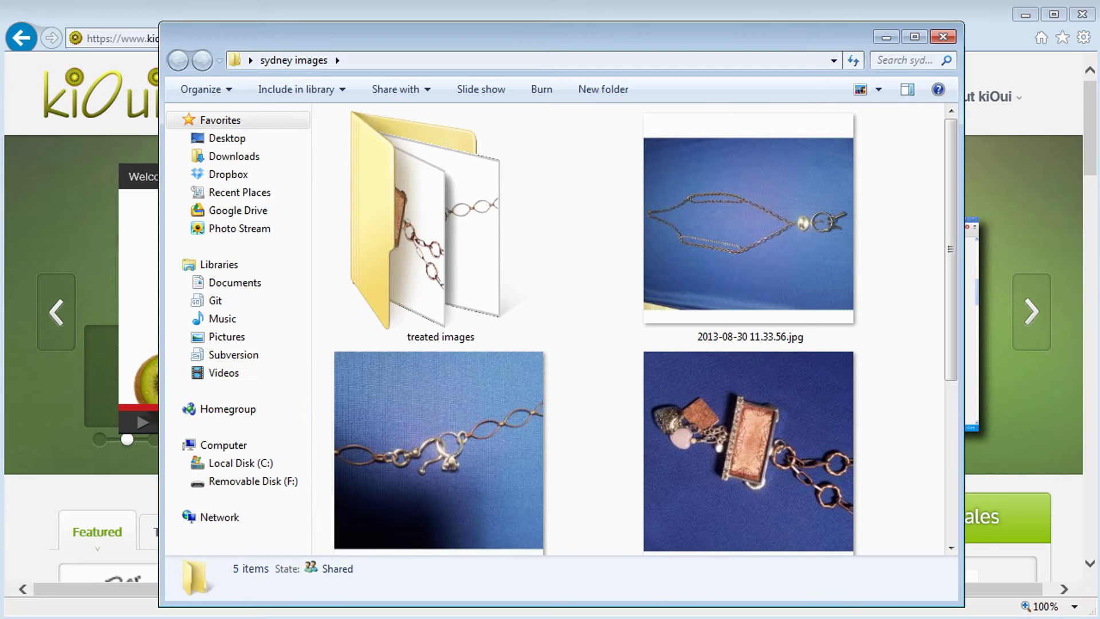
double_click(421, 181)
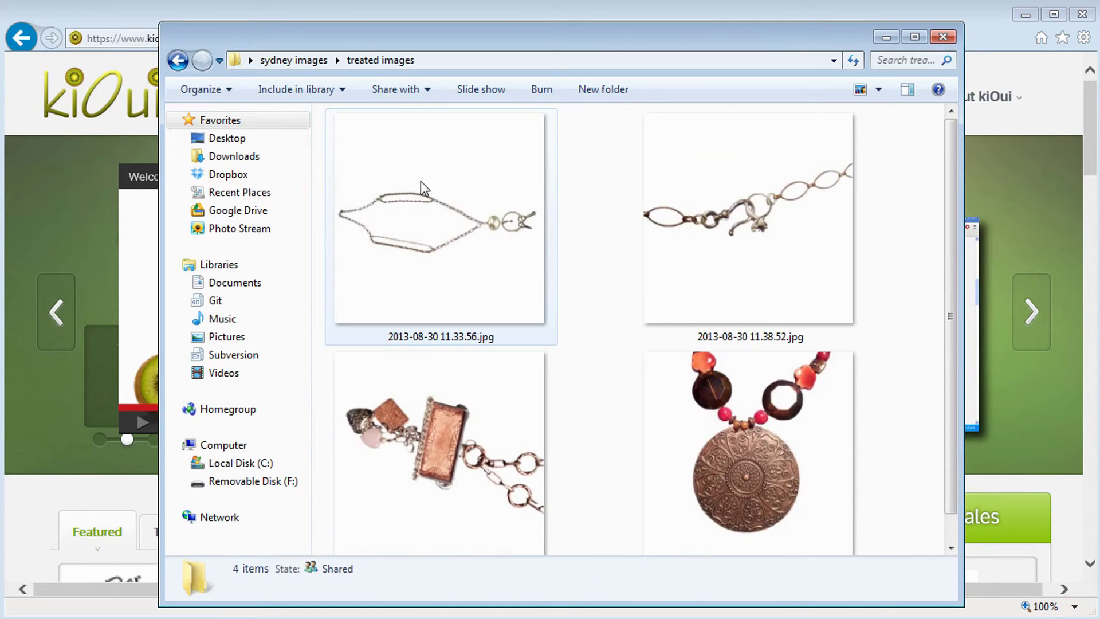